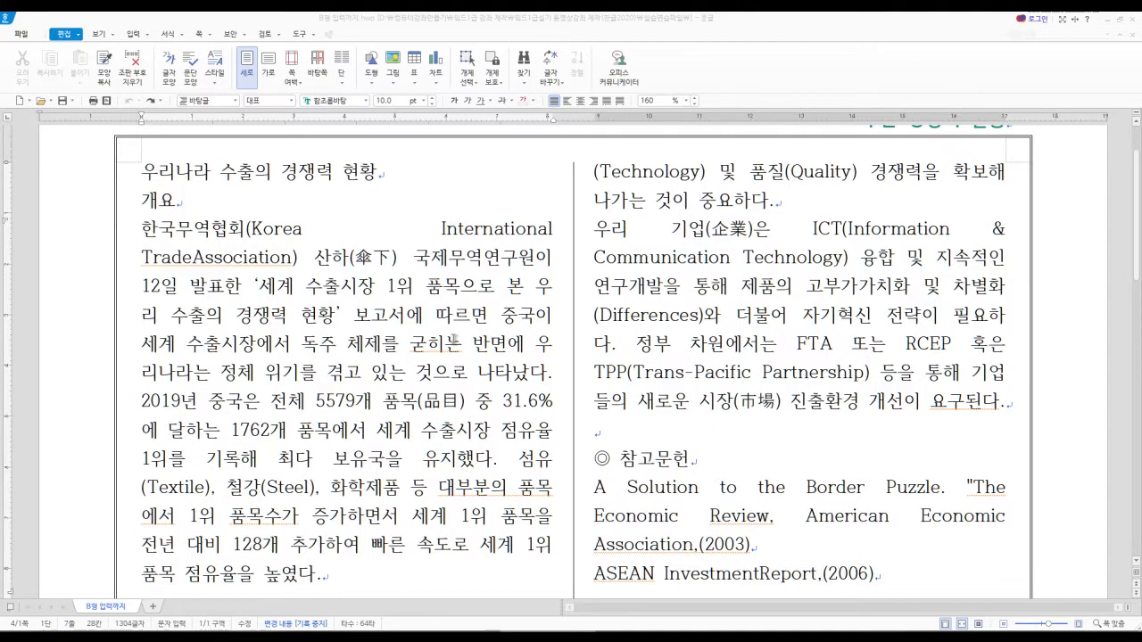
# Review the document's title and body text, and examine the title box layout in B형(문제).pdf in Acrobat Reader.
pyautogui.scroll(-3, 482, 339)
pyautogui.scroll(-5, 482, 339)
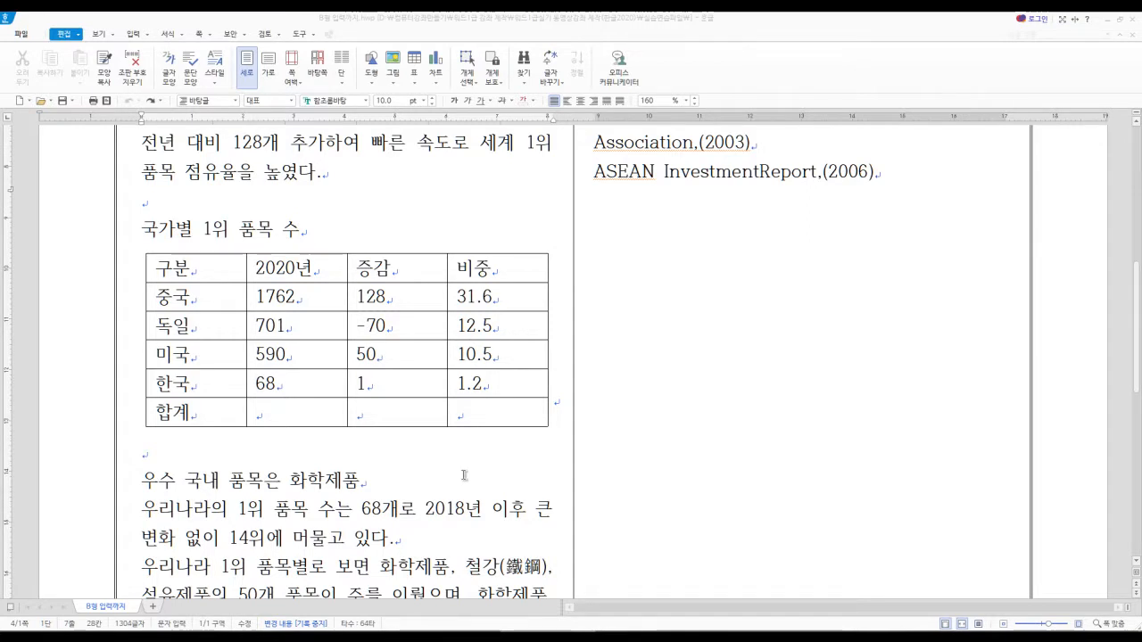
pyautogui.scroll(6, 567, 482)
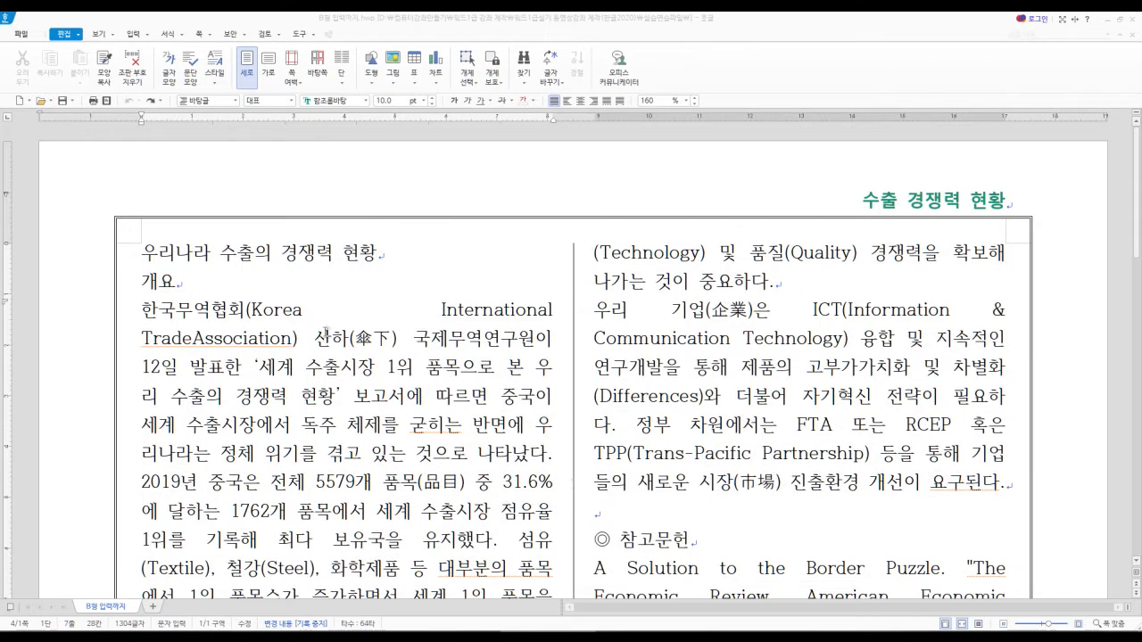
pyautogui.moveTo(143, 254); pyautogui.dragTo(378, 261)
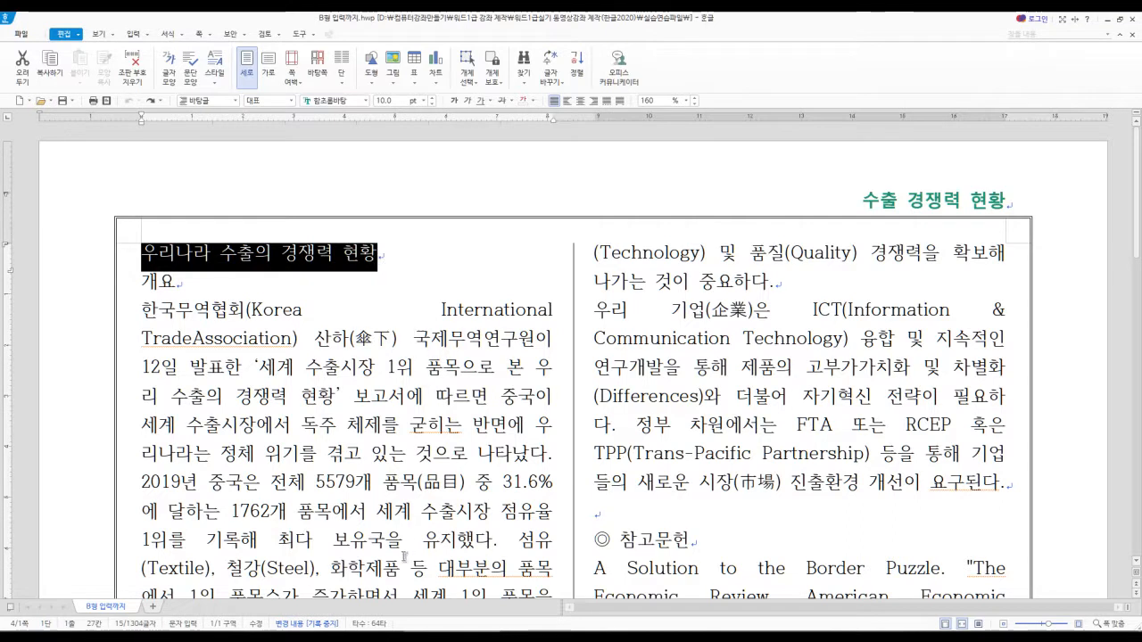
pyautogui.hotkey('alt', 'Tab')
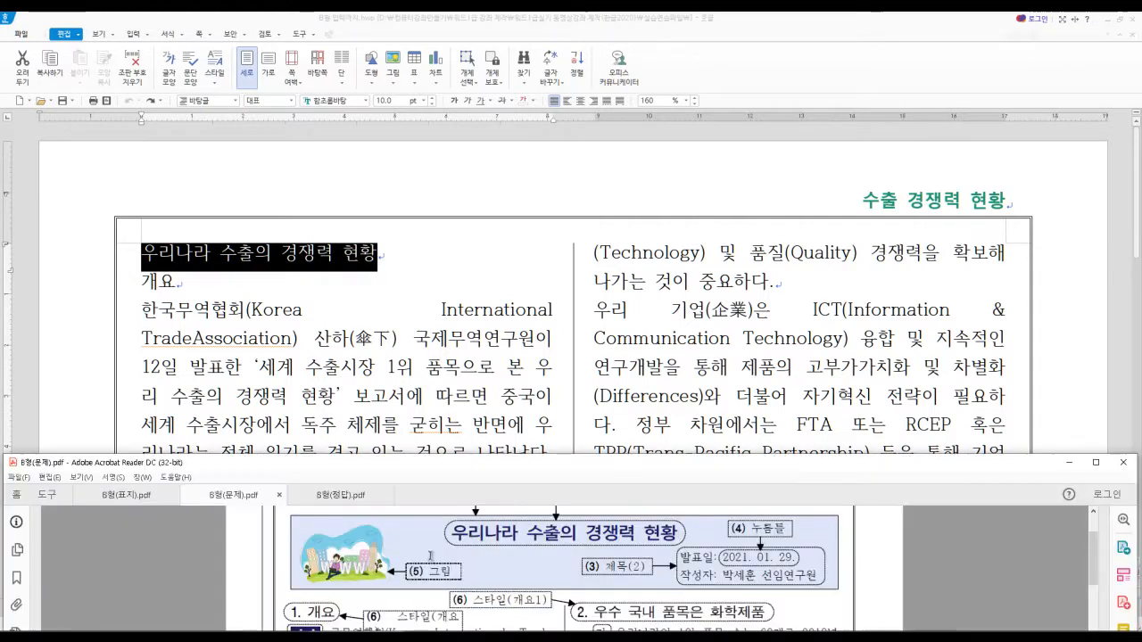
pyautogui.doubleClick(539, 463)
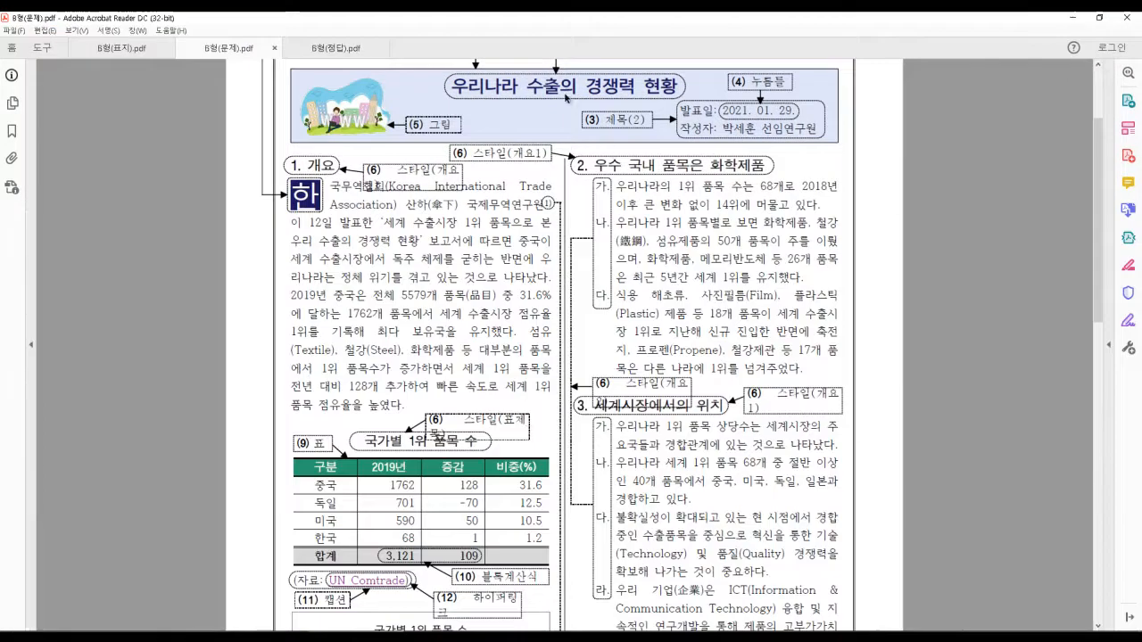
pyautogui.scroll(1, 567, 89)
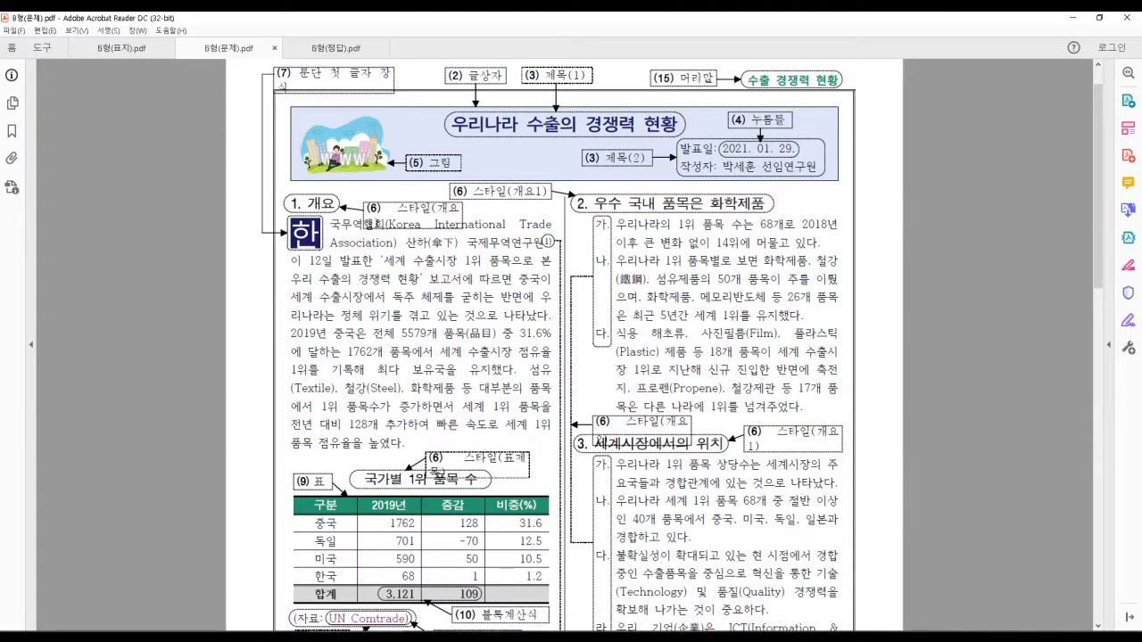
pyautogui.hotkey('alt', 'Tab')
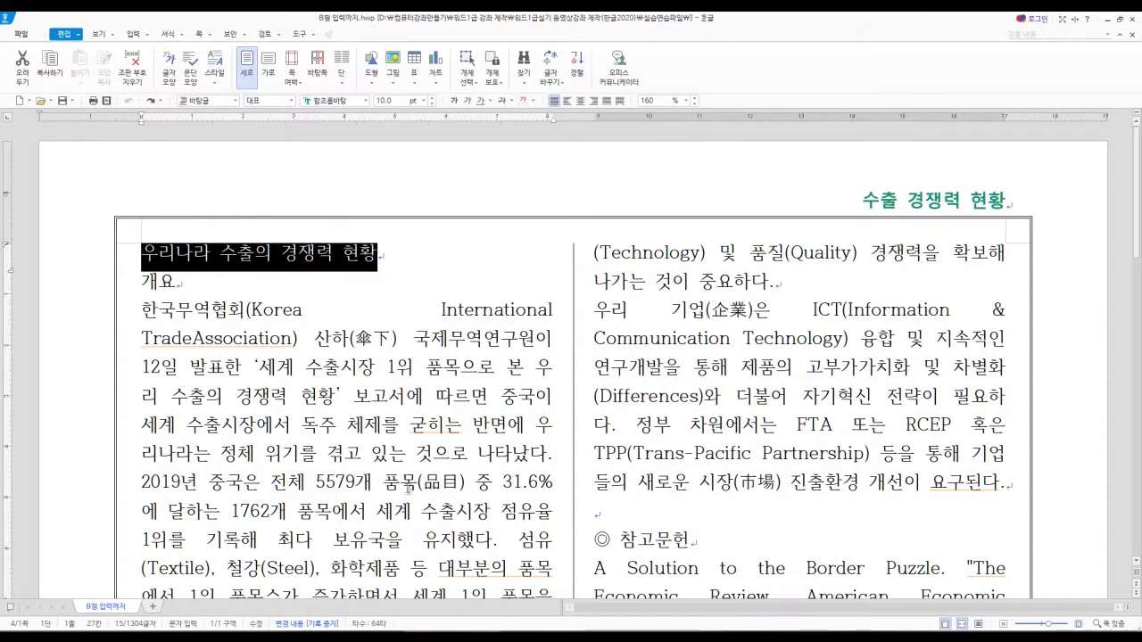
# Reduce the Acrobat Reader and Hangul windows from full screen so the document sits above the problem sheet.
pyautogui.click(408, 396)
pyautogui.moveTo(144, 256); pyautogui.dragTo(379, 259)
pyautogui.hotkey('alt', 'Tab')
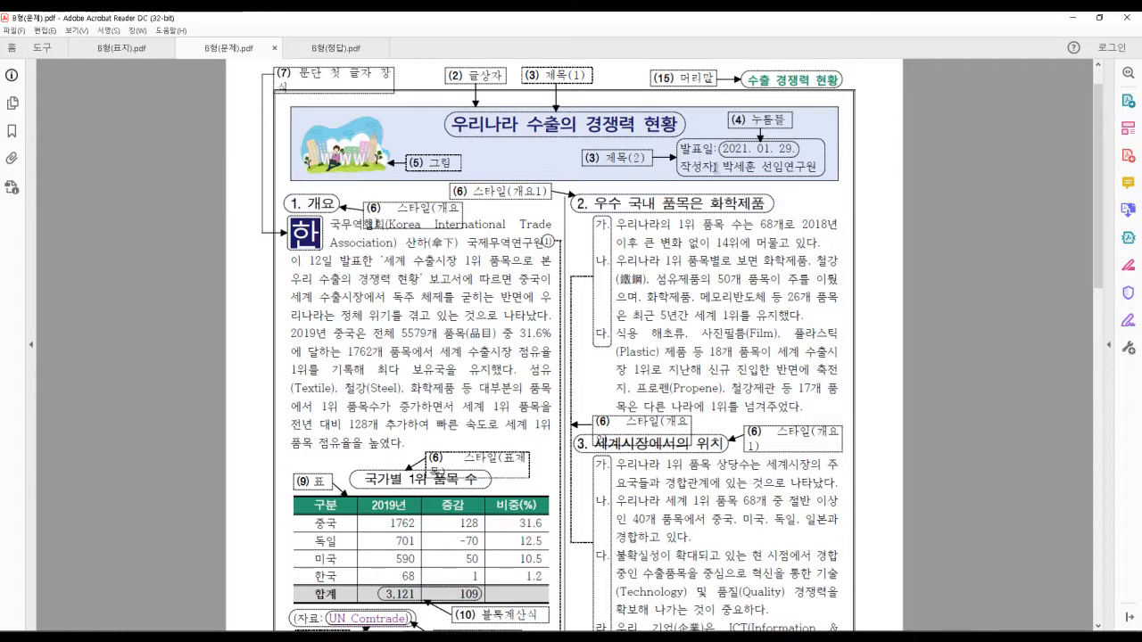
pyautogui.doubleClick(682, 19)
pyautogui.click(401, 258)
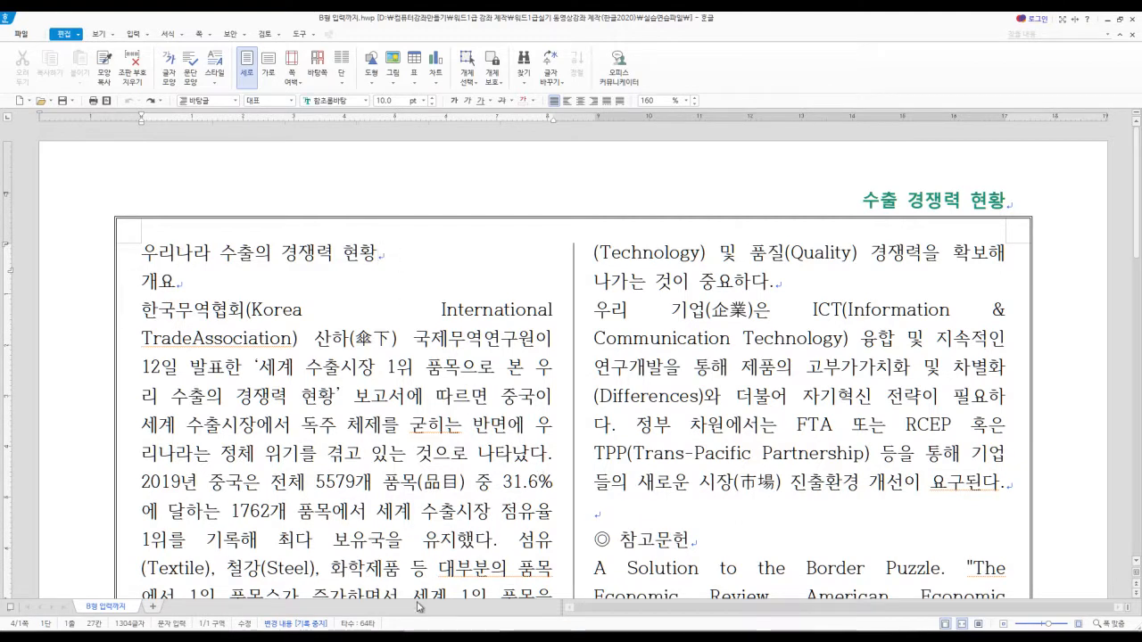
pyautogui.doubleClick(593, 20)
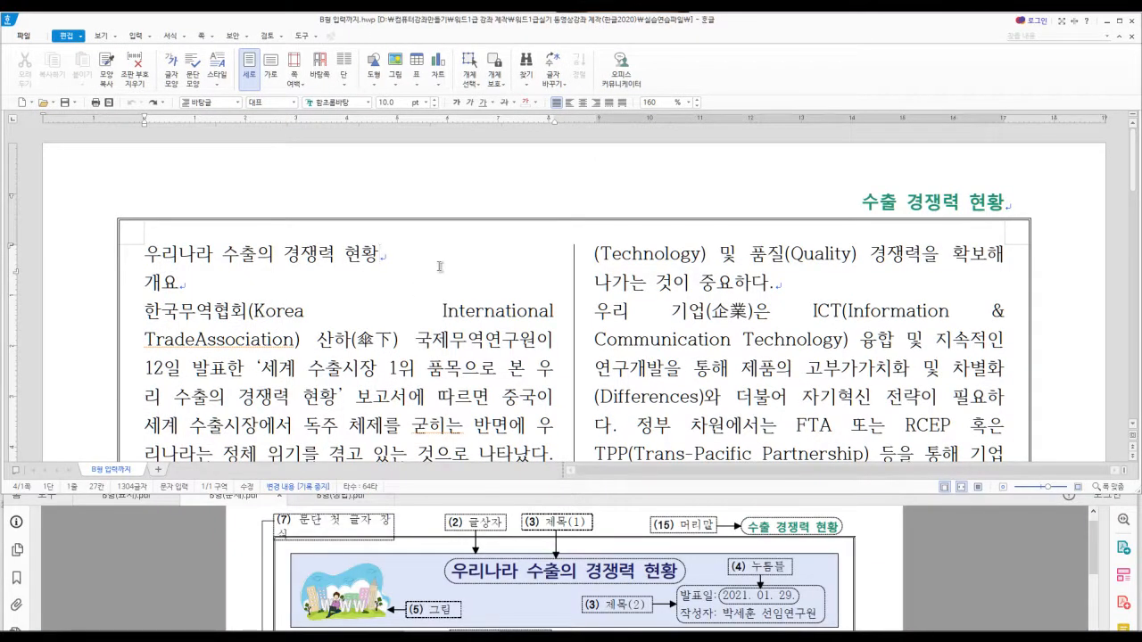
# Add a new line reading "발표일:" directly below the title 우리나라 수출의 경쟁력 현황.
pyautogui.press('Return')
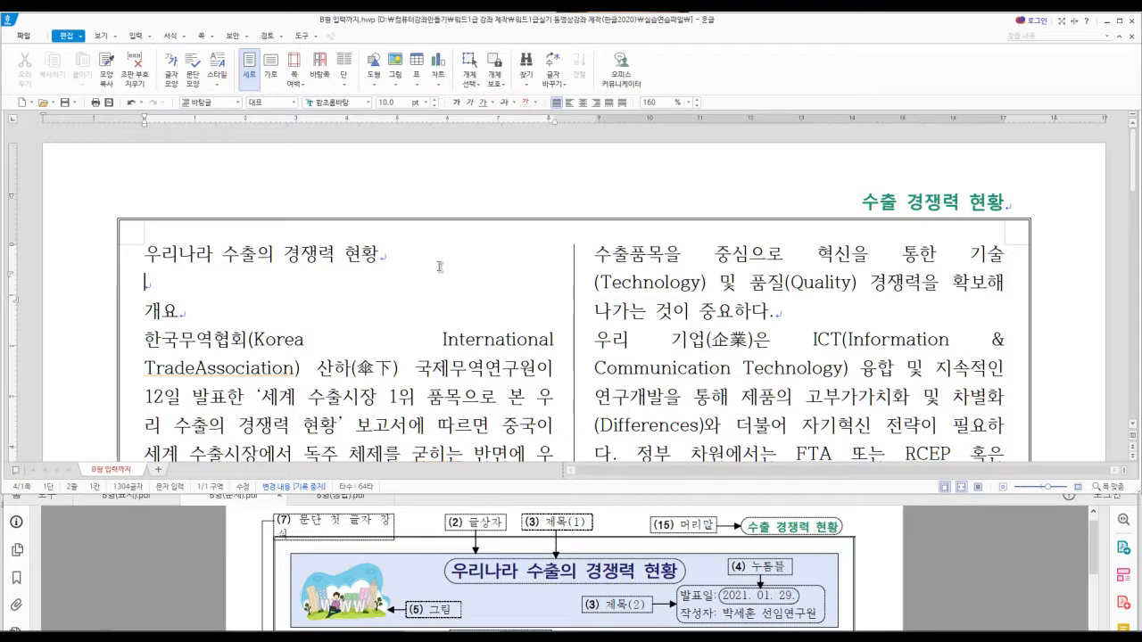
pyautogui.write('qkfy')
pyautogui.press('BackSpace')
pyautogui.press('BackSpace')
pyautogui.press('BackSpace')
pyautogui.press('BackSpace')
pyautogui.press('Hangul')
pyautogui.write('발표일:')
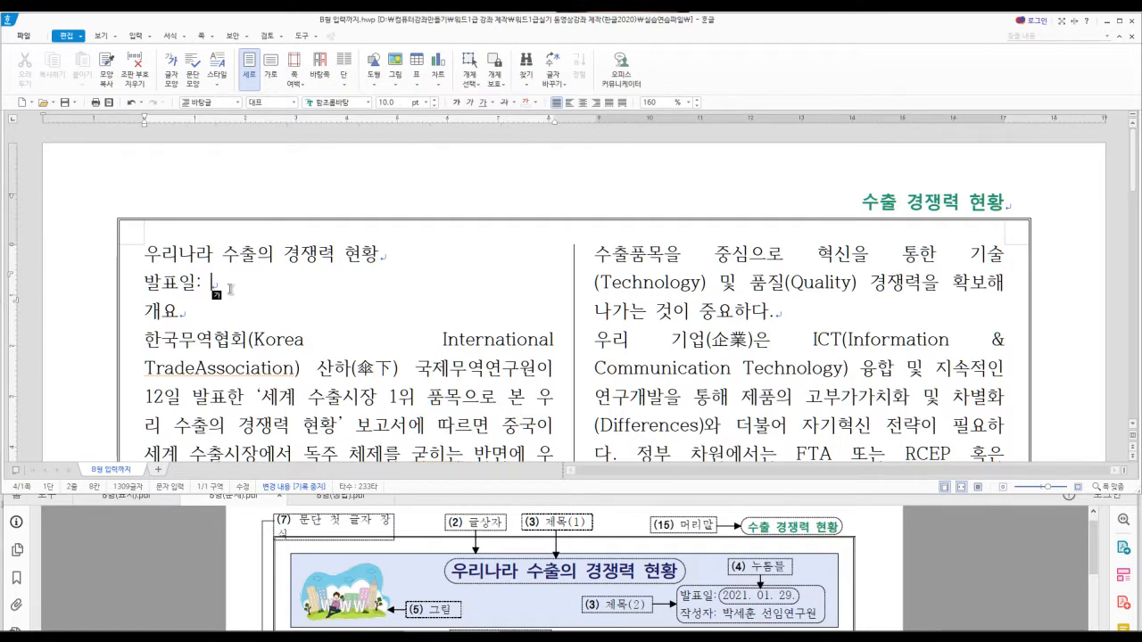
# Add a line below 발표일 reading "작성자:" followed by the author's name and "선임연구원".
pyautogui.press('Return')
pyautogui.write('작성자')
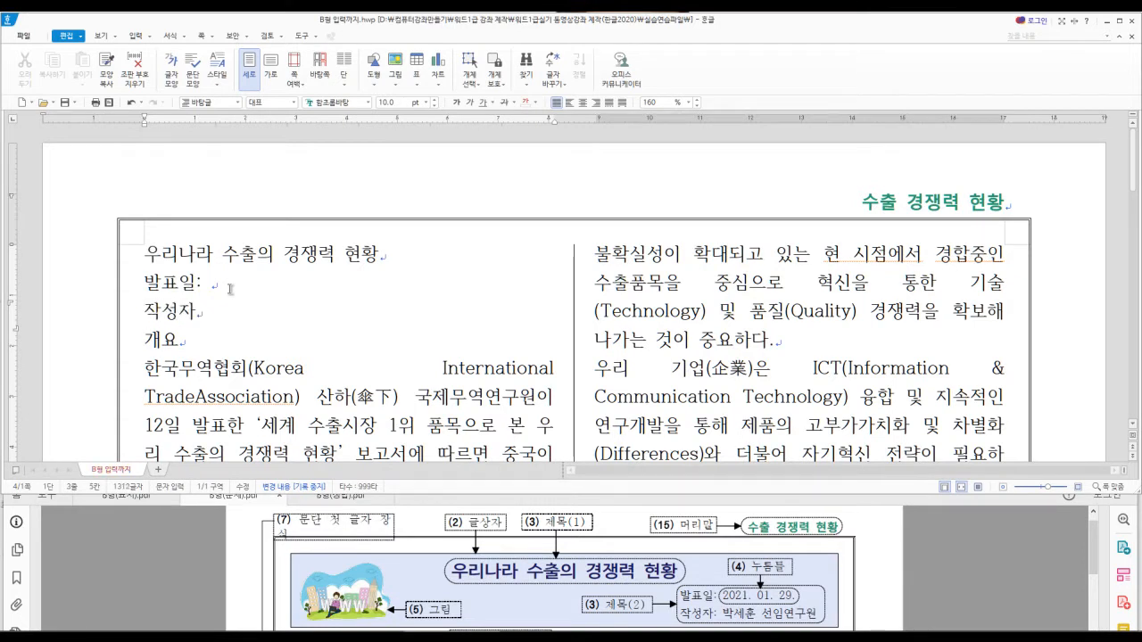
pyautogui.write(': 박세')
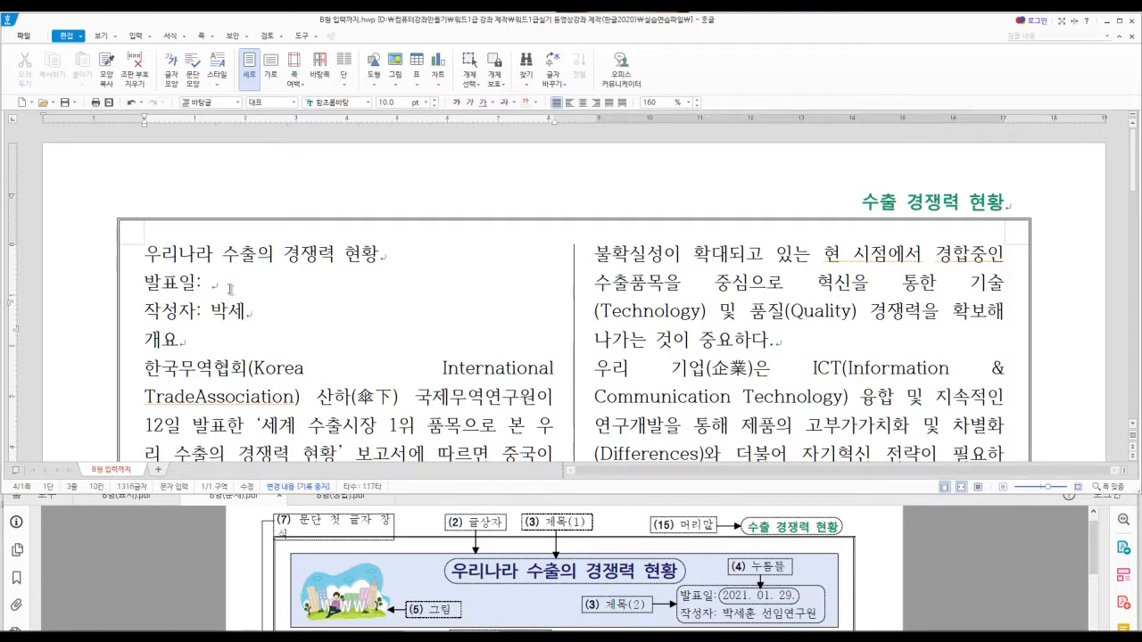
pyautogui.write('훈 서님')
pyautogui.press('BackSpace')
pyautogui.press('BackSpace')
pyautogui.press('BackSpace')
pyautogui.press('BackSpace')
pyautogui.write('선임연구원')
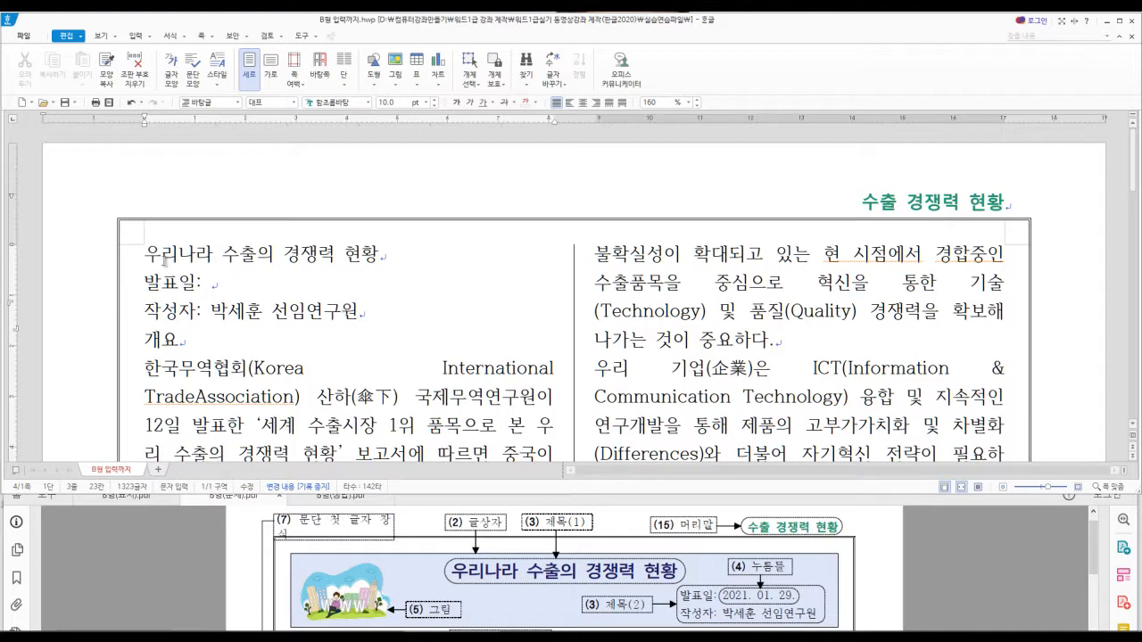
# Compare the three heading lines with the problem sheet and view the whole page layout at reduced zoom.
pyautogui.moveTo(144, 248); pyautogui.dragTo(373, 318)
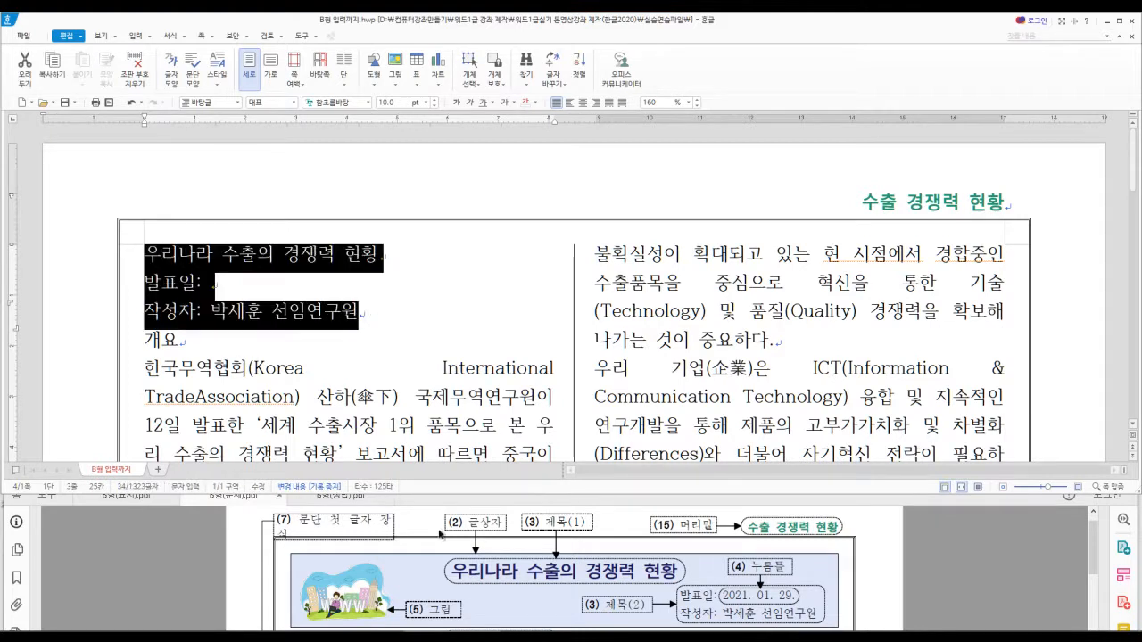
pyautogui.scroll(-3, 499, 566)
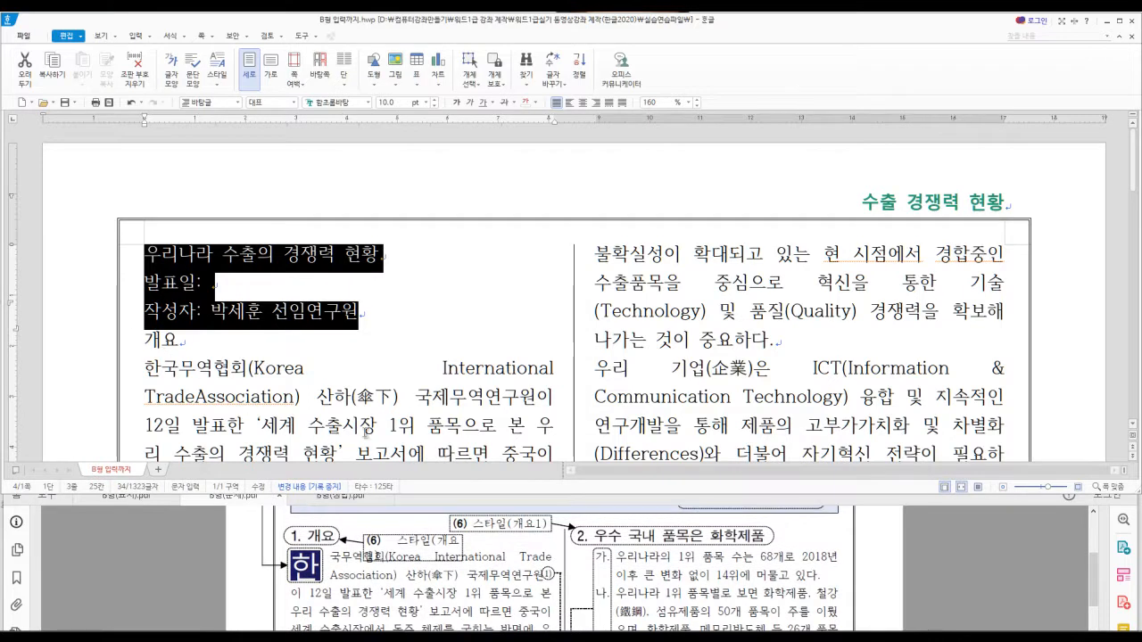
pyautogui.scroll(-3, 464, 353)
pyautogui.scroll(3, 437, 348)
pyautogui.scroll(-3, 575, 402)
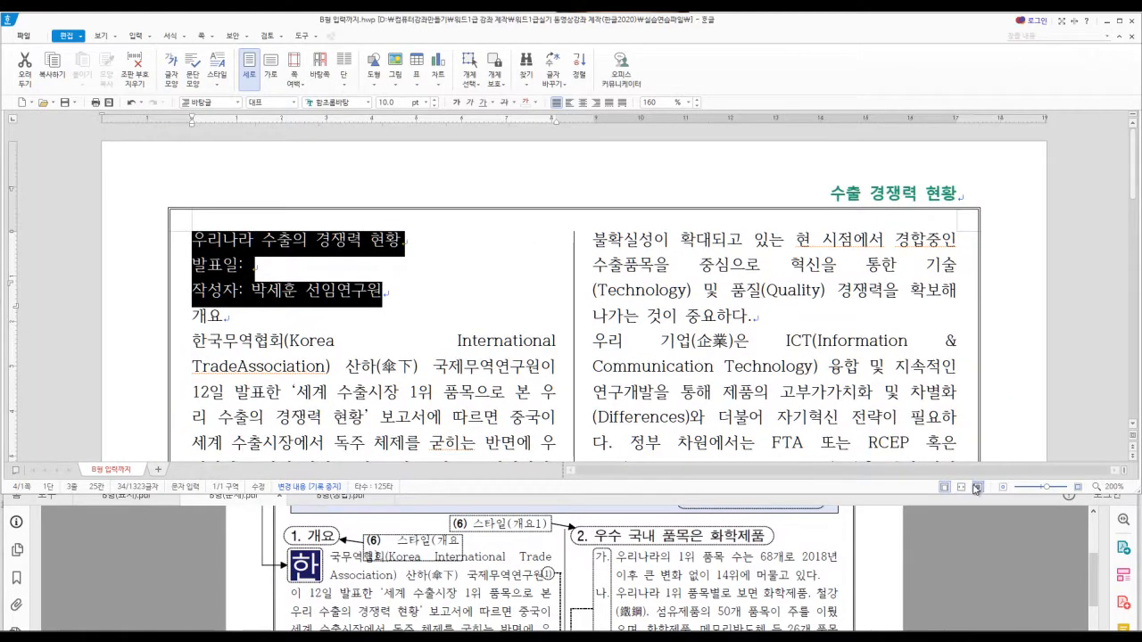
pyautogui.click(977, 487)
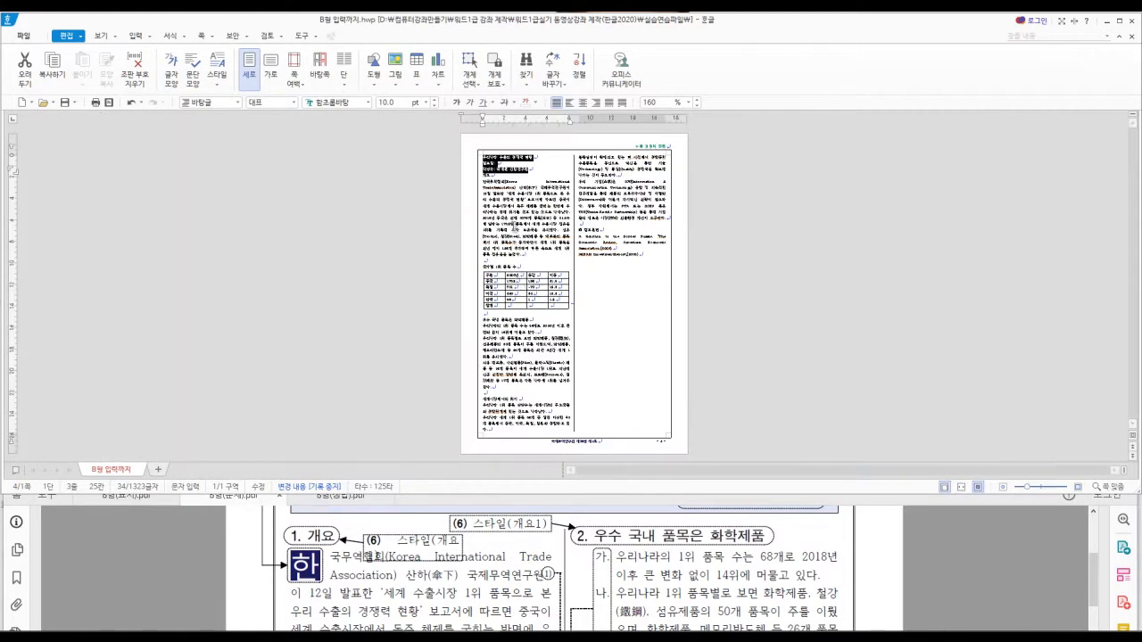
pyautogui.scroll(2, 514, 228)
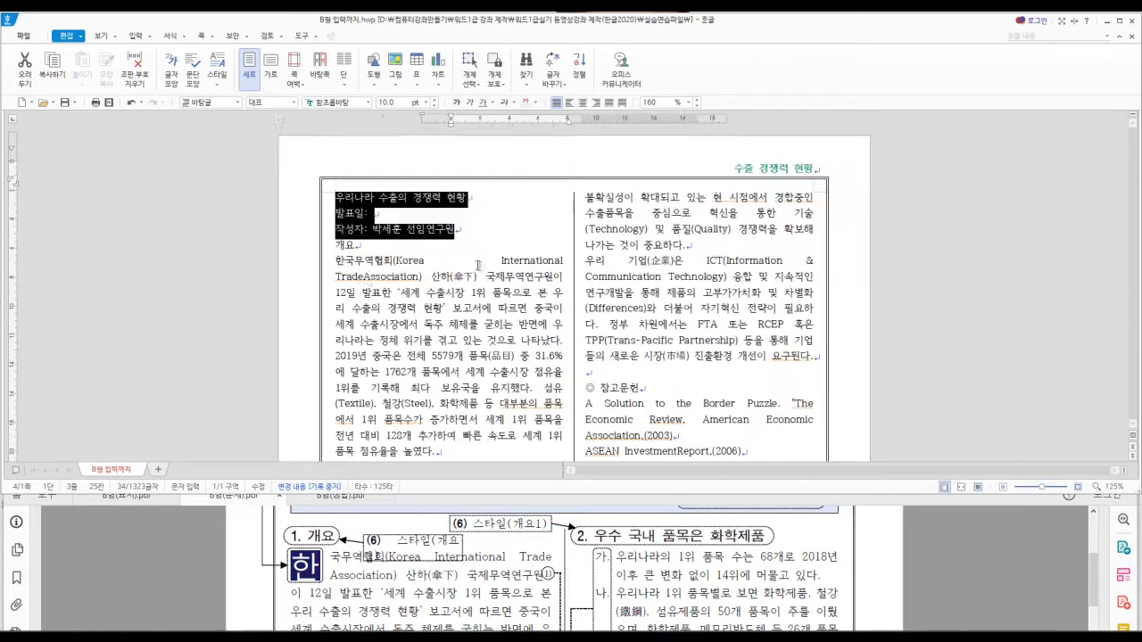
pyautogui.scroll(3, 482, 257)
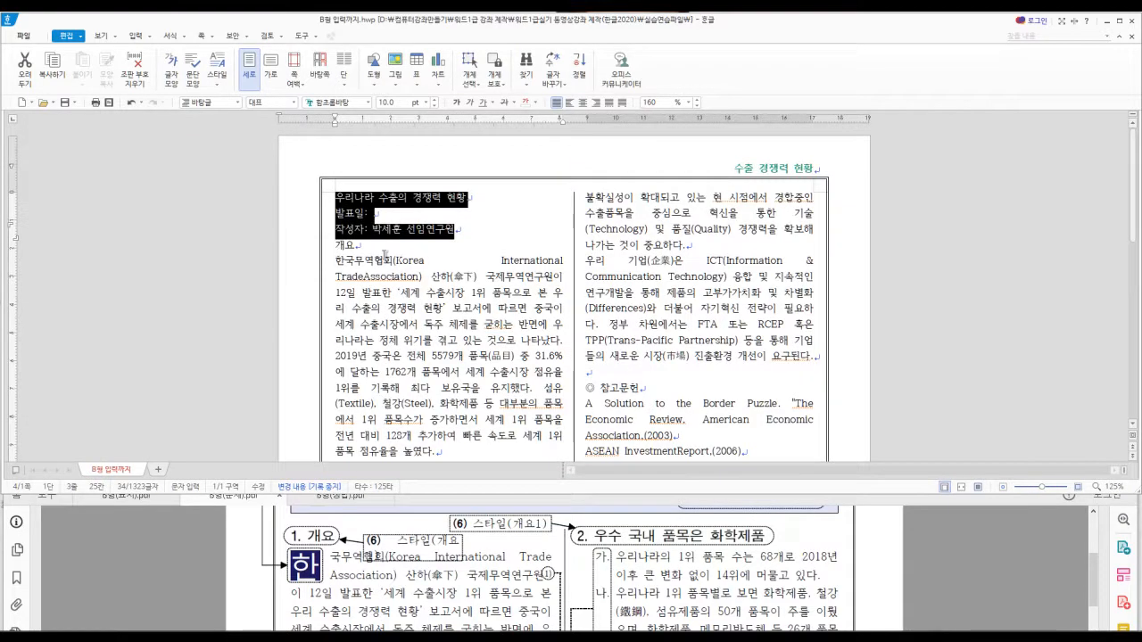
pyautogui.click(386, 251)
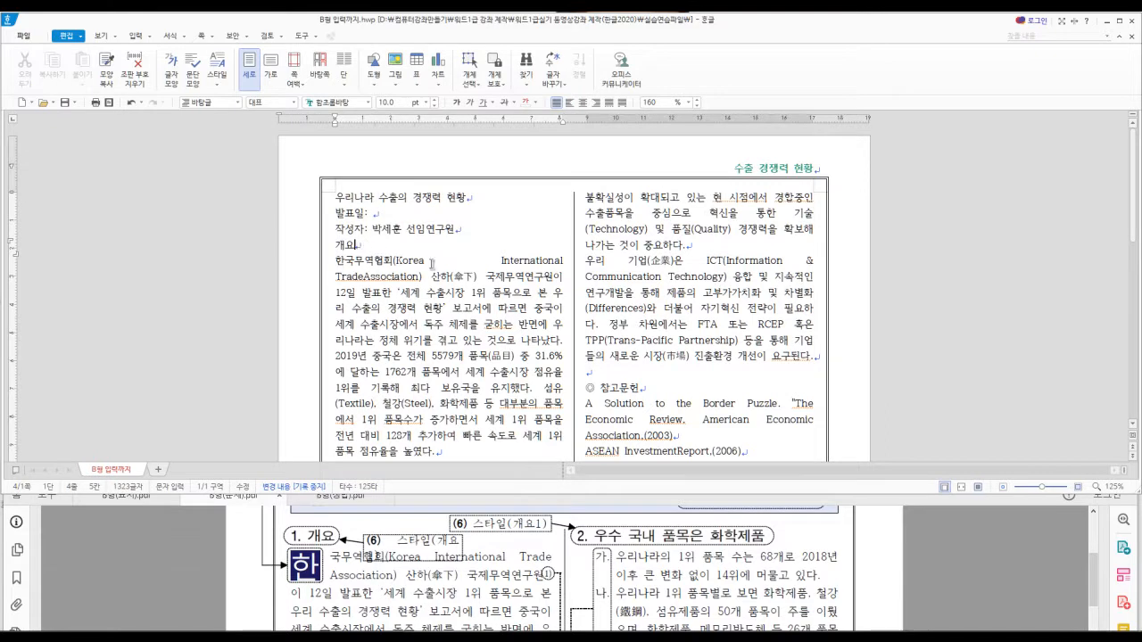
# Check the line breaks and blank lines around the country table and in the paragraphs of the sections below it.
pyautogui.scroll(-4, 468, 368)
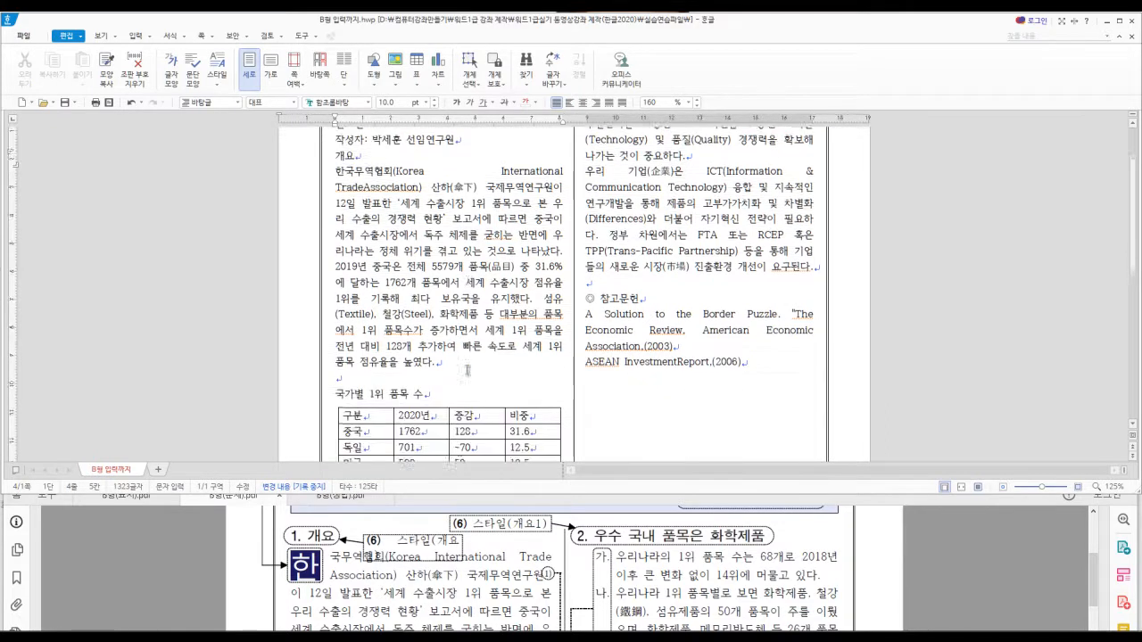
pyautogui.scroll(2, 413, 239)
pyautogui.scroll(-2, 413, 239)
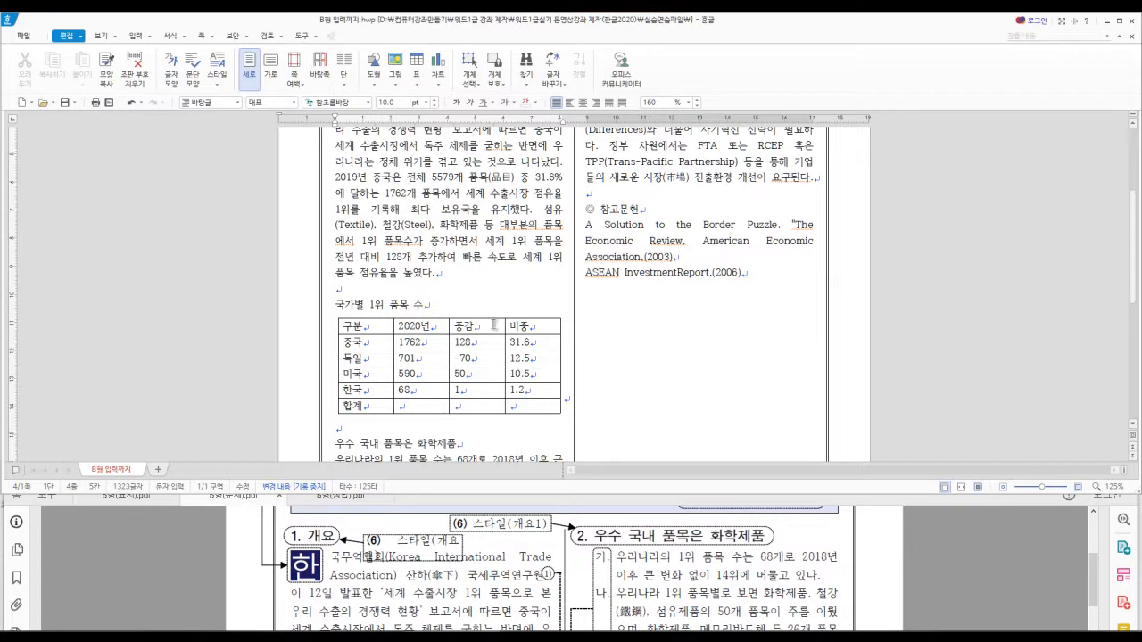
pyautogui.scroll(-1, 493, 366)
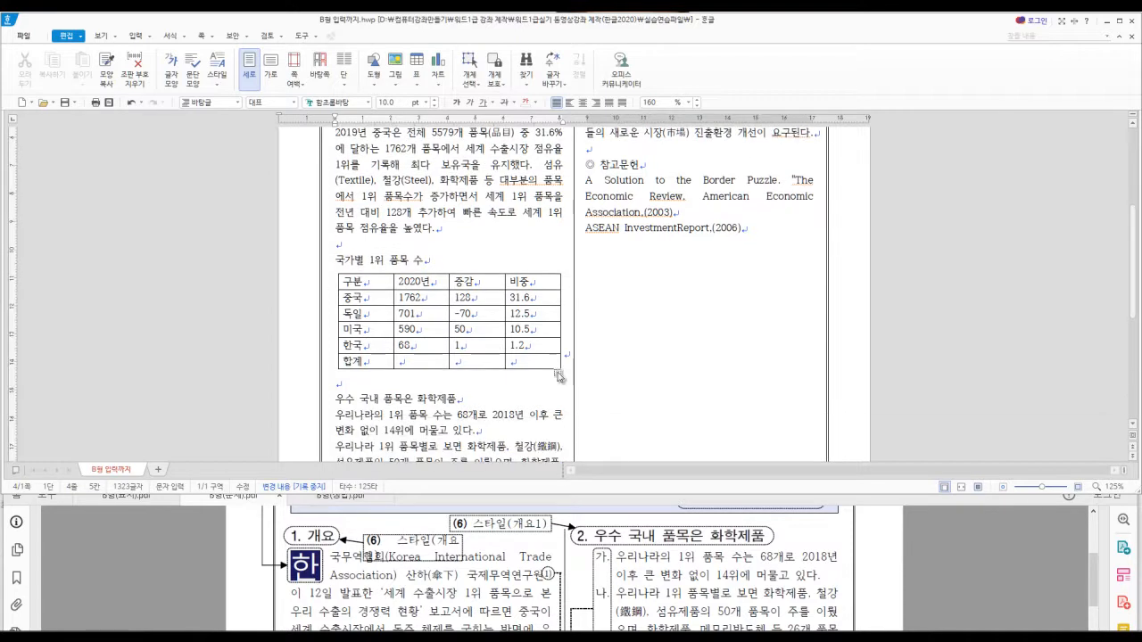
pyautogui.click(565, 359)
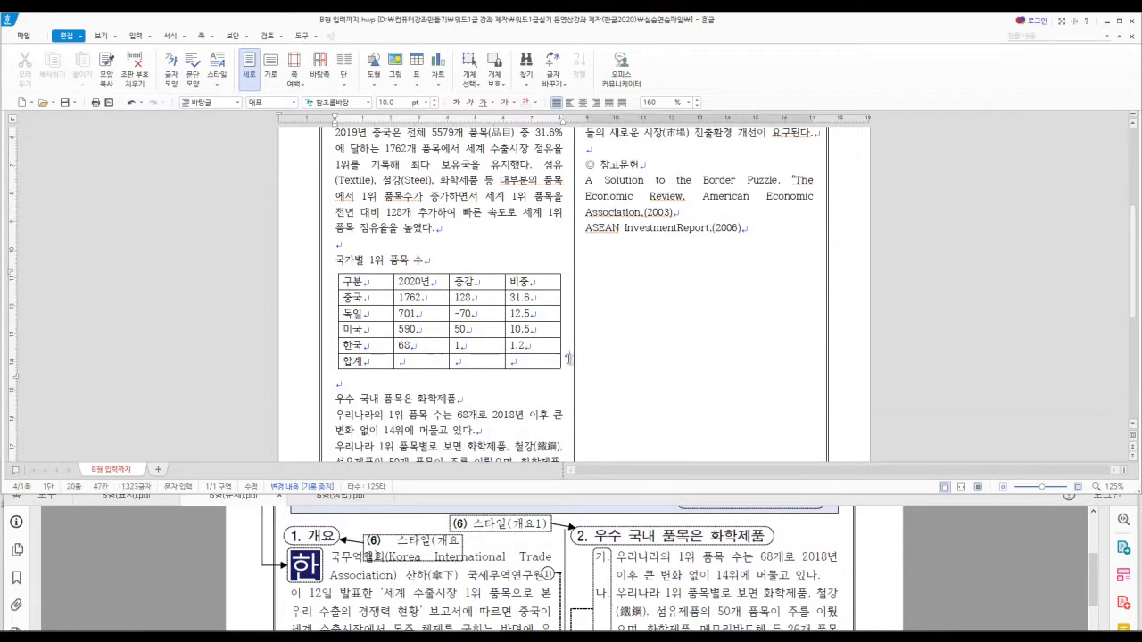
pyautogui.click(346, 384)
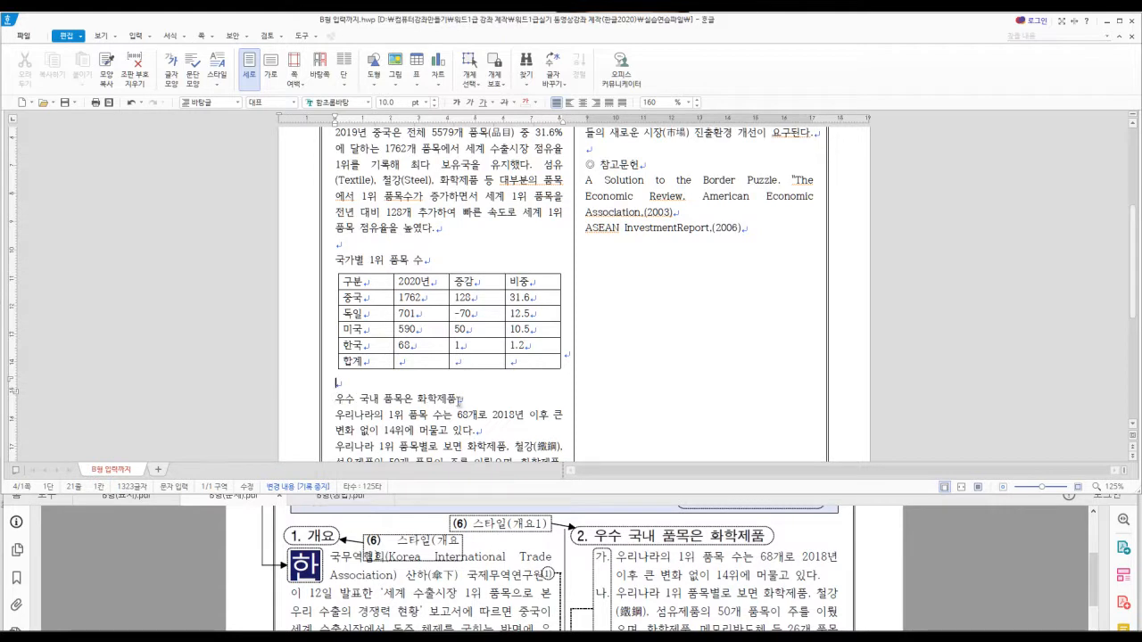
pyautogui.click(347, 385)
pyautogui.scroll(-1, 448, 424)
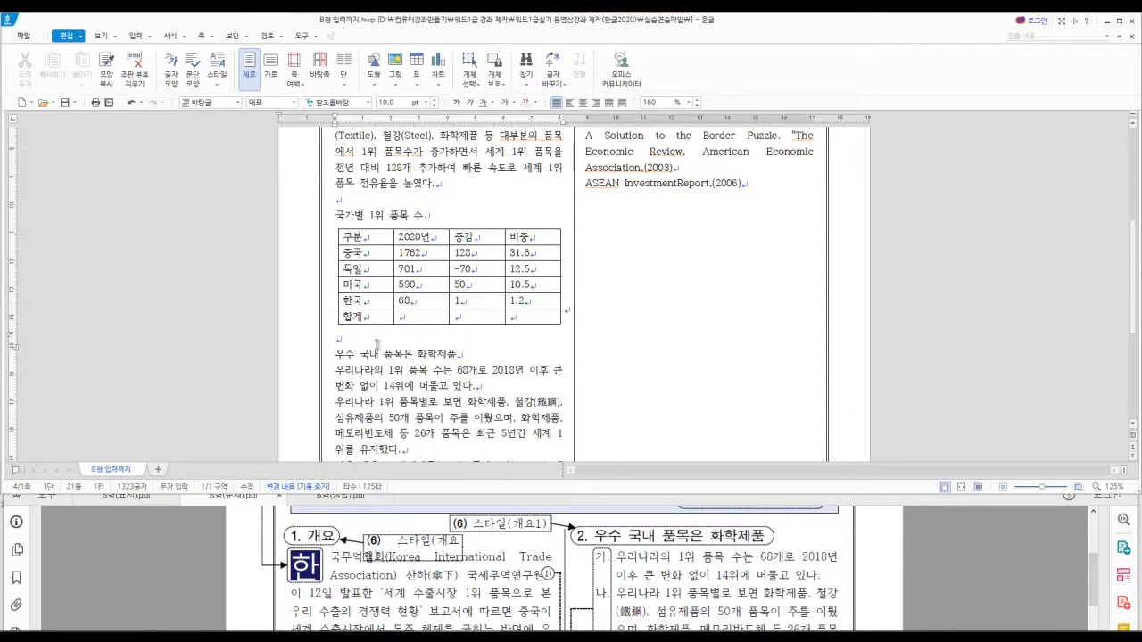
pyautogui.scroll(-2, 465, 353)
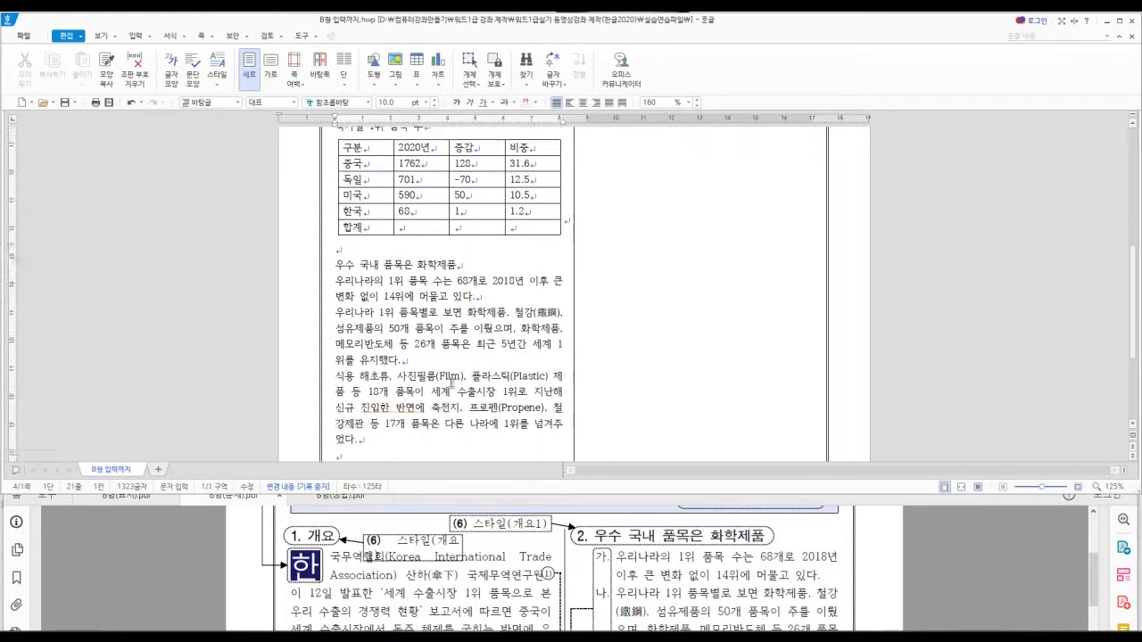
pyautogui.scroll(-1, 453, 384)
pyautogui.click(487, 253)
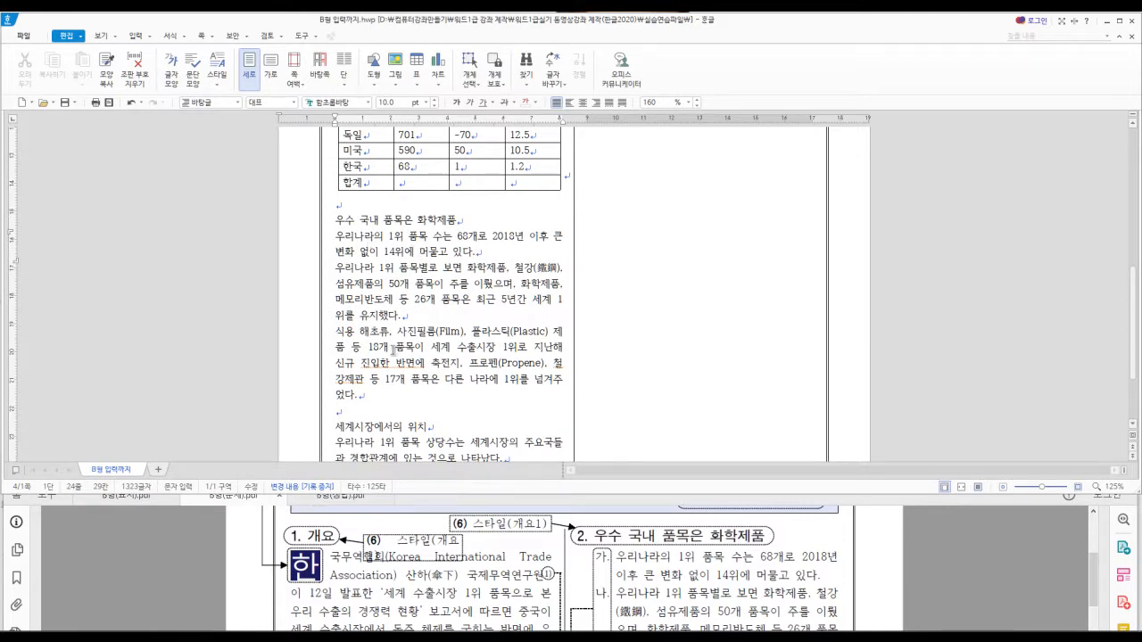
pyautogui.scroll(-2, 435, 370)
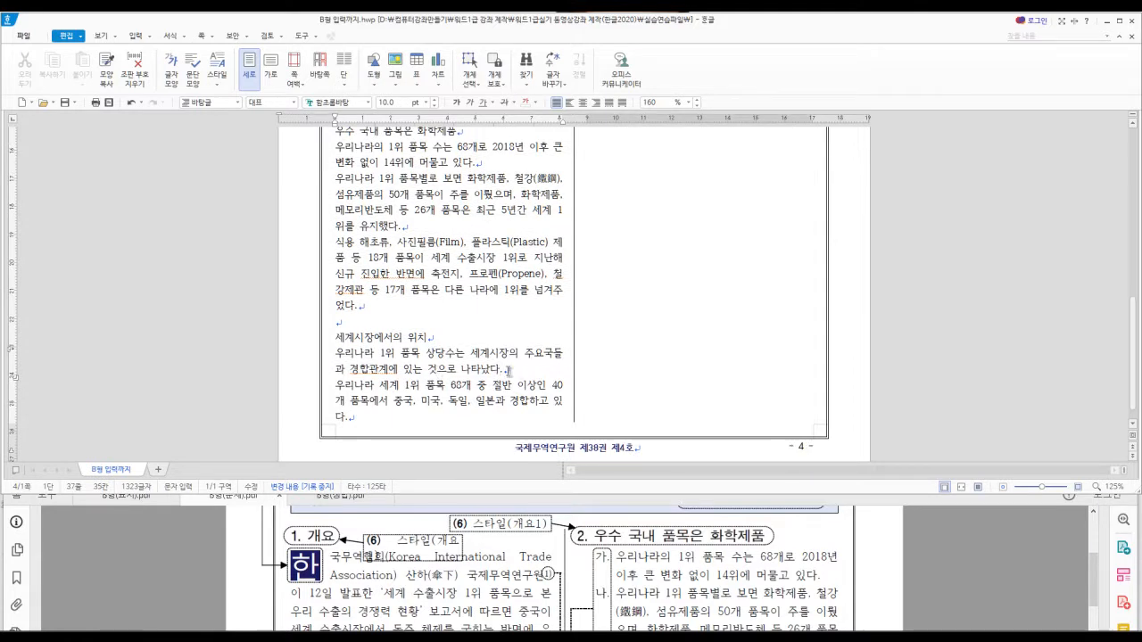
# Check the line breaks in the second column's paragraphs and in the two reference entries under 참고문헌.
pyautogui.scroll(7, 478, 386)
pyautogui.scroll(4, 567, 341)
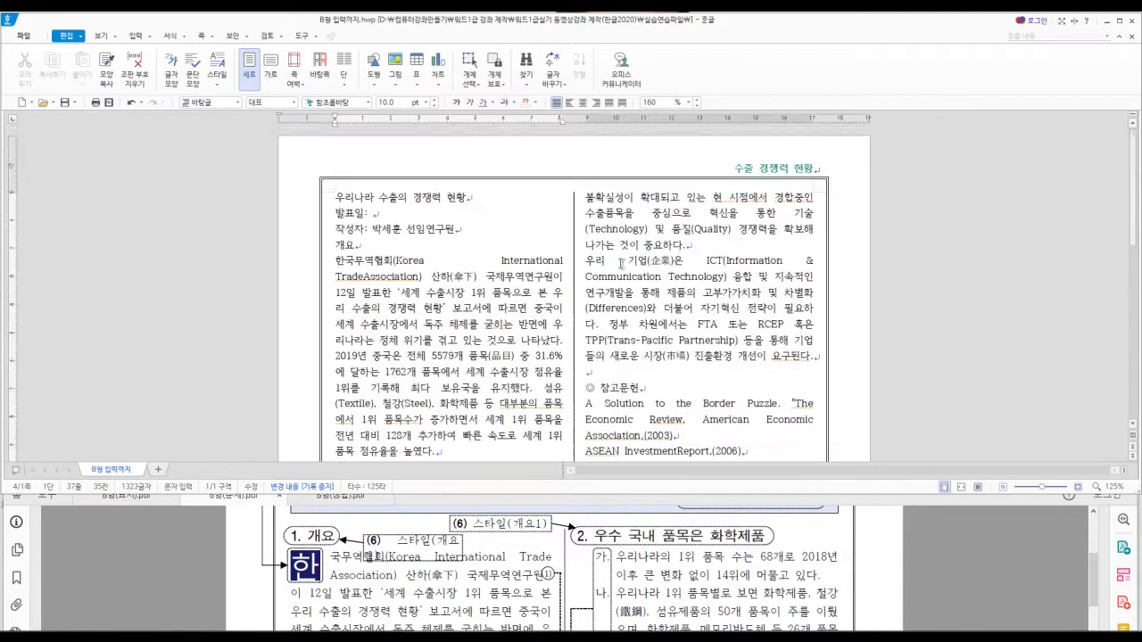
pyautogui.scroll(-2, 686, 344)
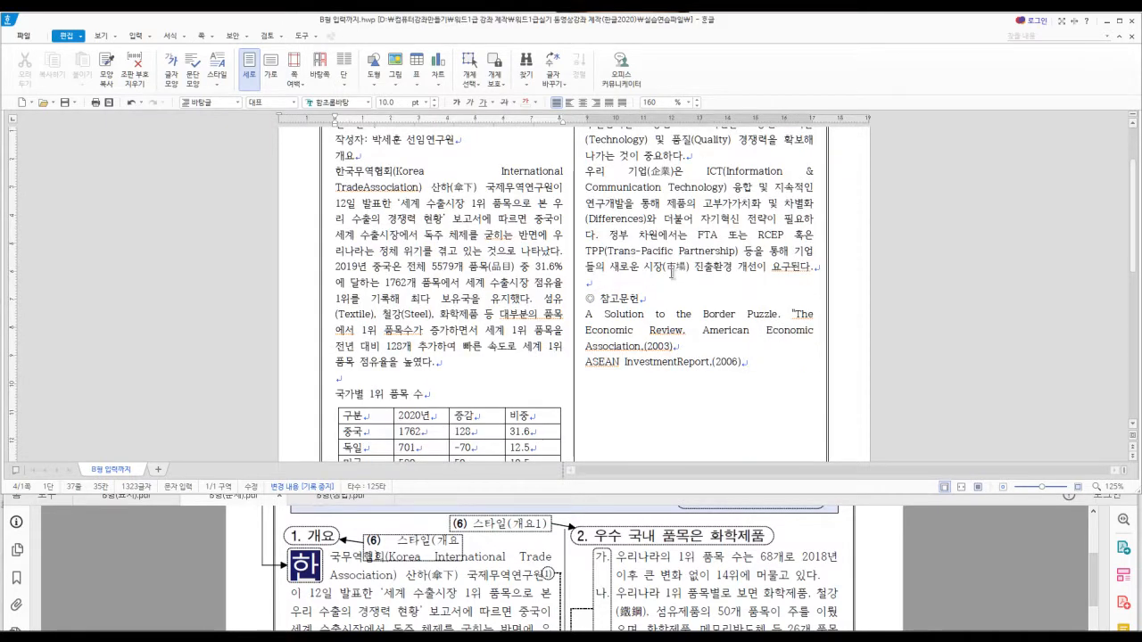
pyautogui.moveTo(585, 315); pyautogui.dragTo(675, 346)
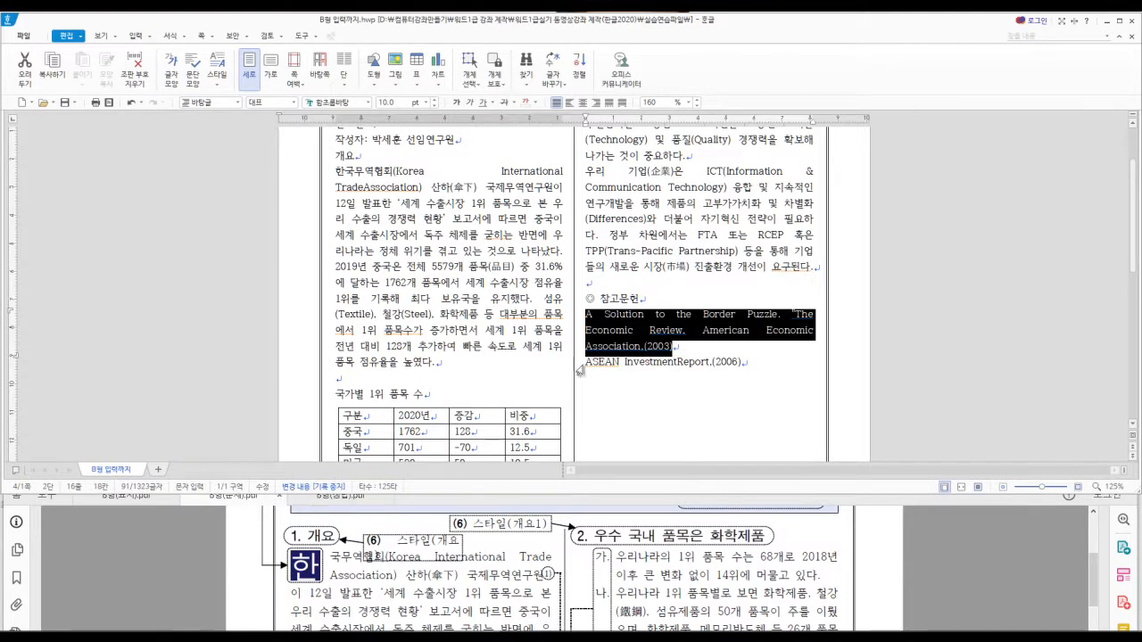
pyautogui.scroll(-1, 667, 361)
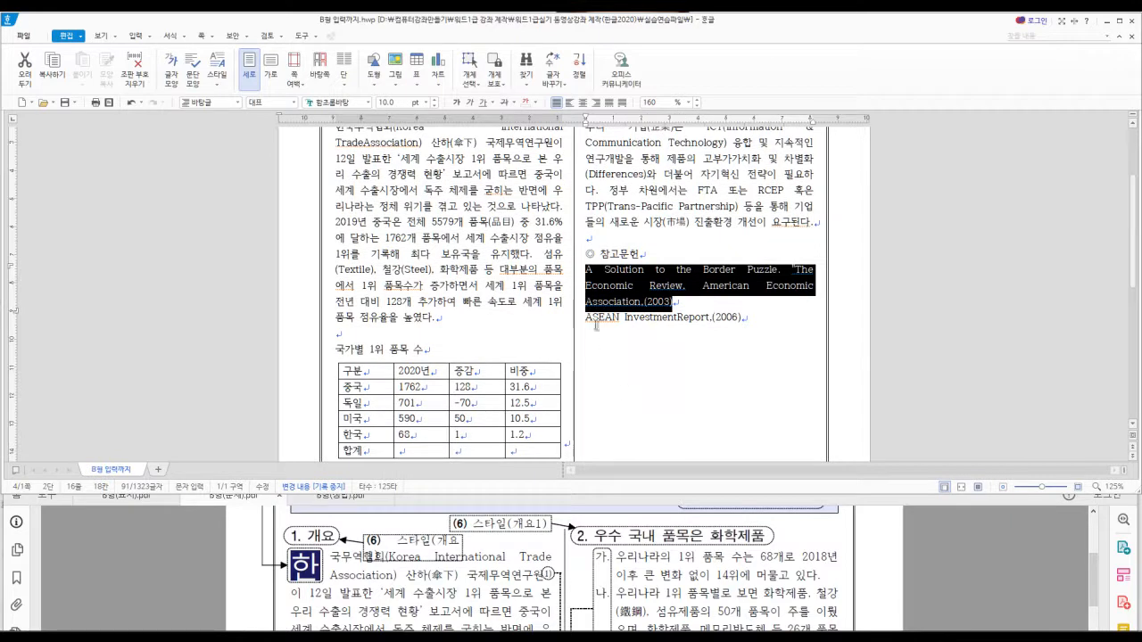
pyautogui.scroll(-1, 632, 355)
pyautogui.click(664, 292)
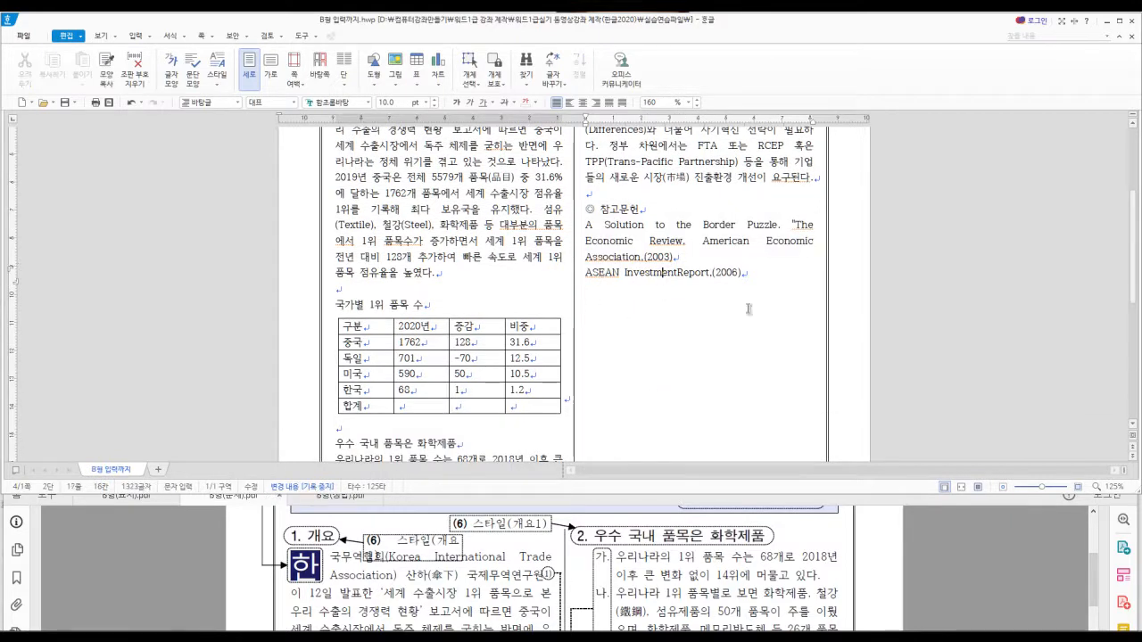
pyautogui.scroll(4, 676, 397)
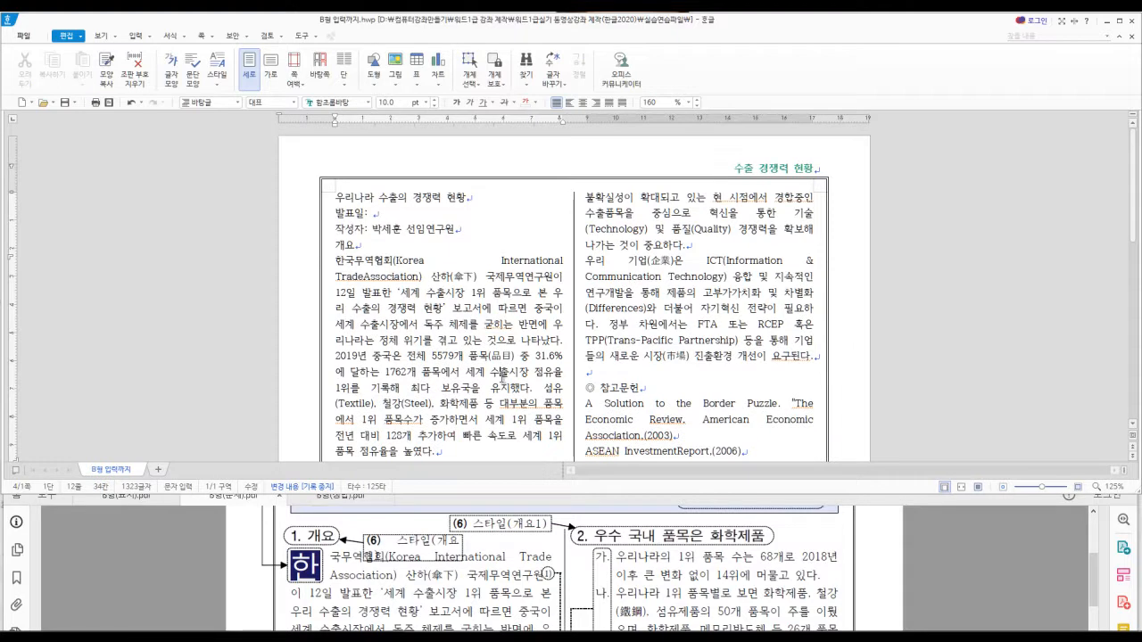
# Compare the 발표일 and 작성자 lines with the title box on the problem sheet in Acrobat Reader.
pyautogui.moveTo(336, 212); pyautogui.dragTo(470, 229)
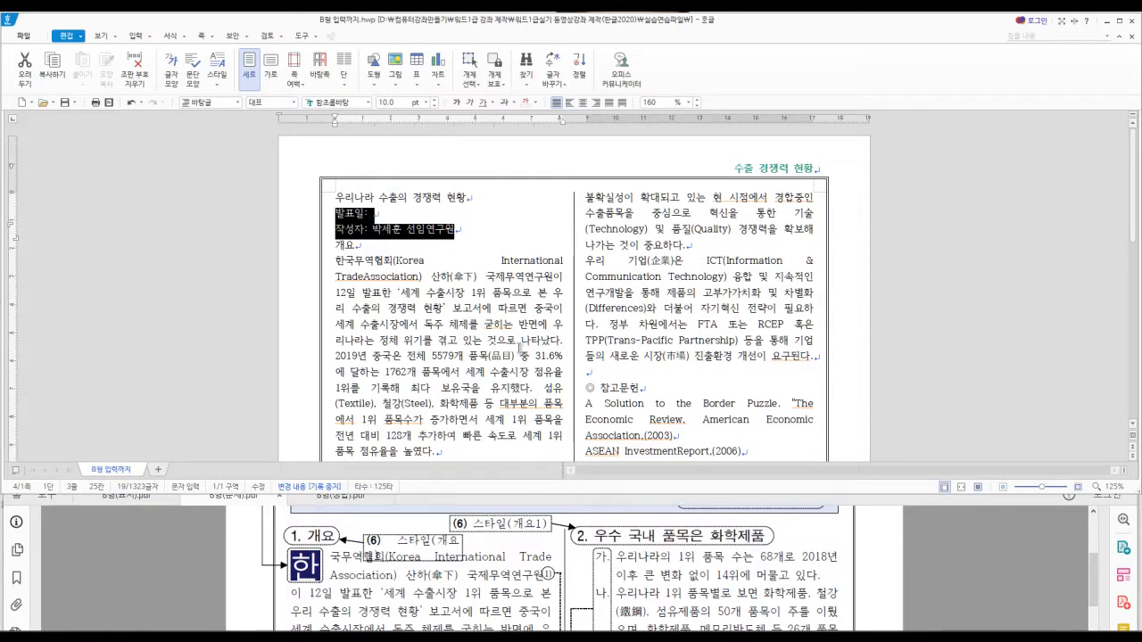
pyautogui.click(698, 609)
pyautogui.scroll(2, 698, 609)
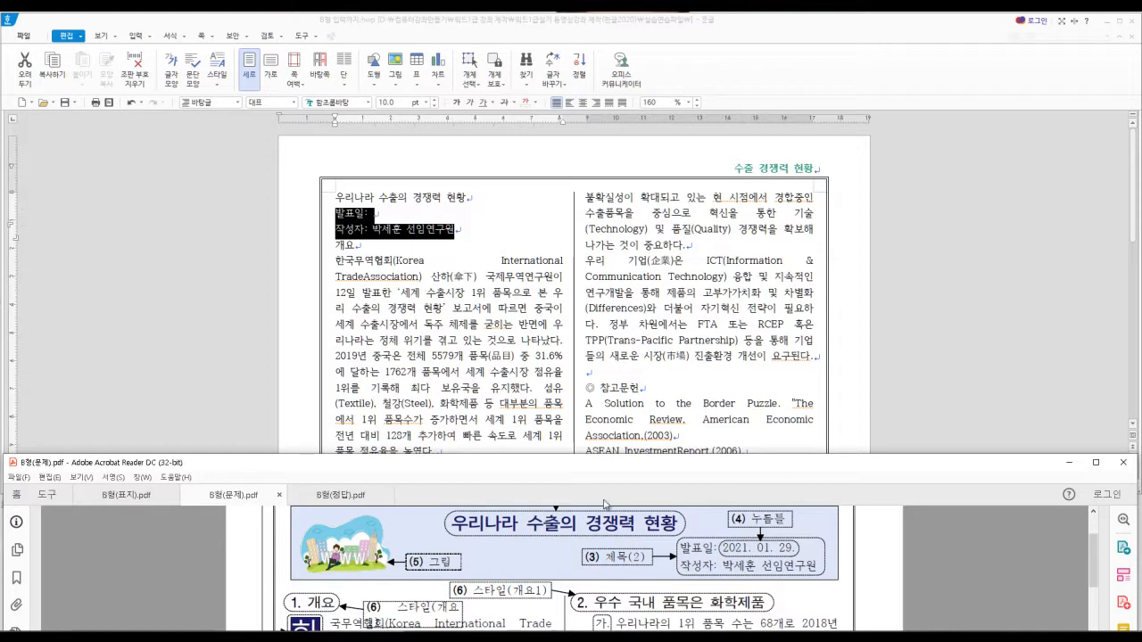
pyautogui.click(526, 375)
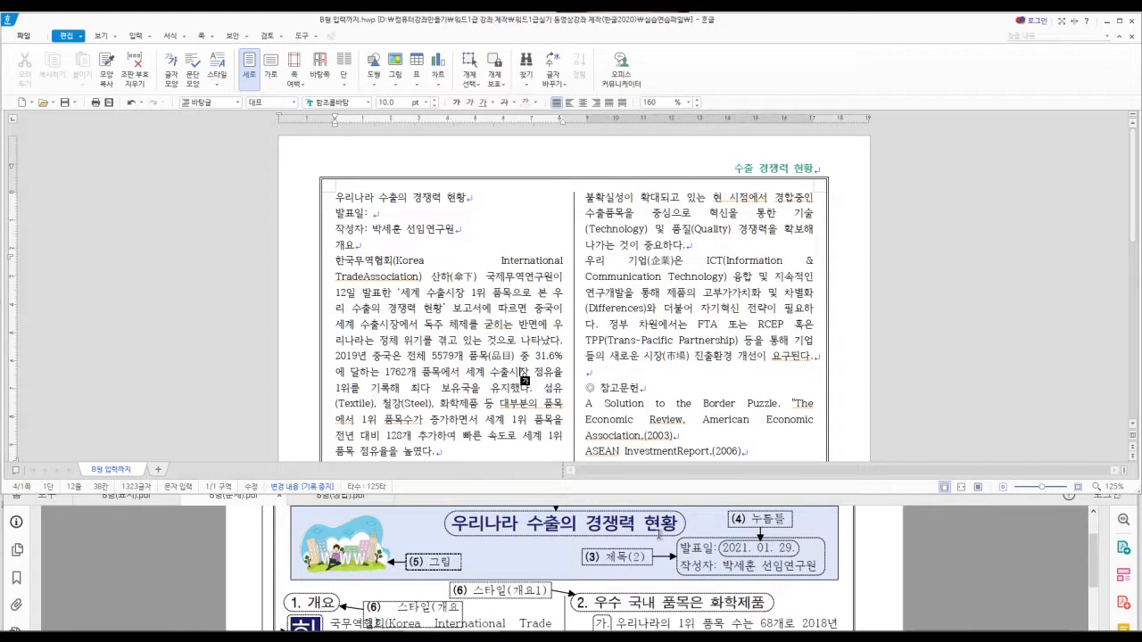
pyautogui.click(565, 491)
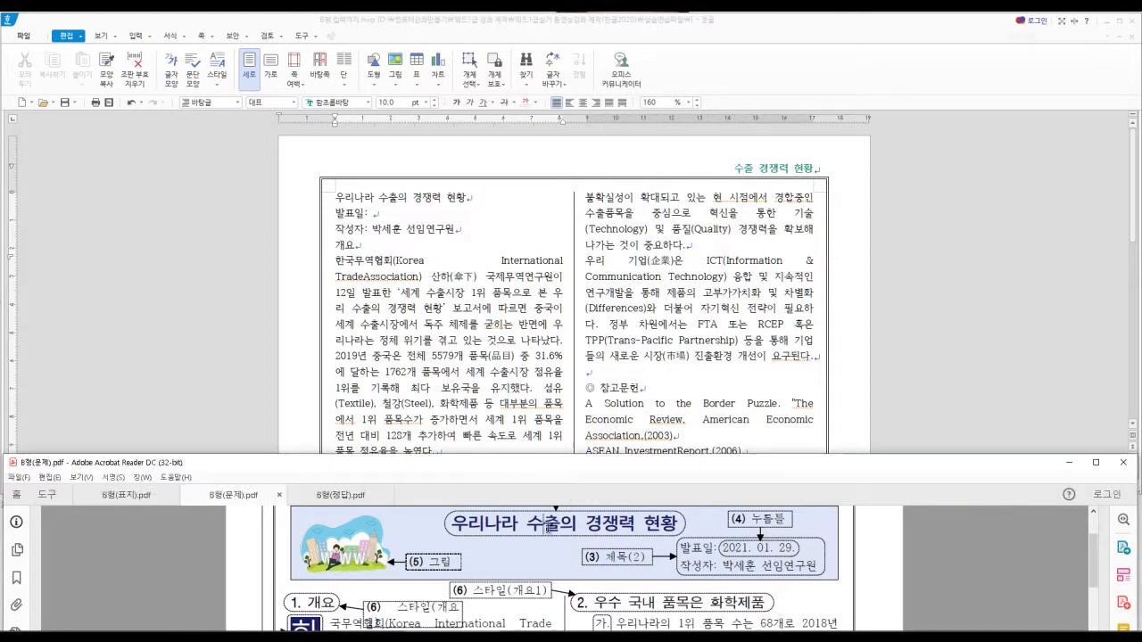
# Maximize B형(문제).pdf and examine its annotated title box, footnote mark, 국가별 1위 품목 수 heading and table.
pyautogui.doubleClick(570, 451)
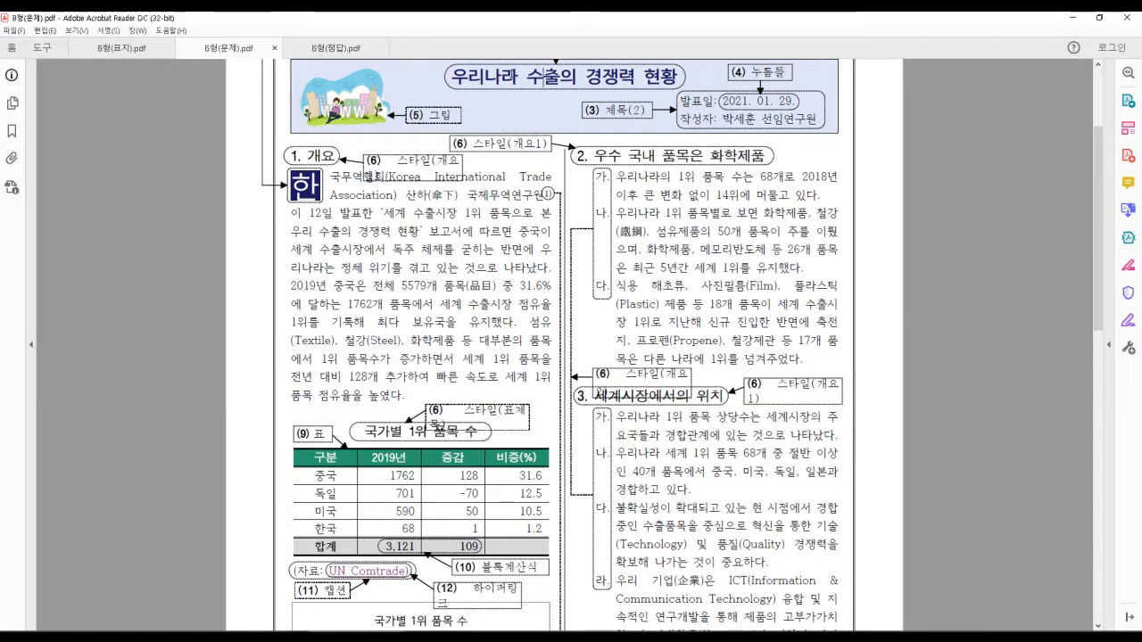
pyautogui.scroll(2, 556, 330)
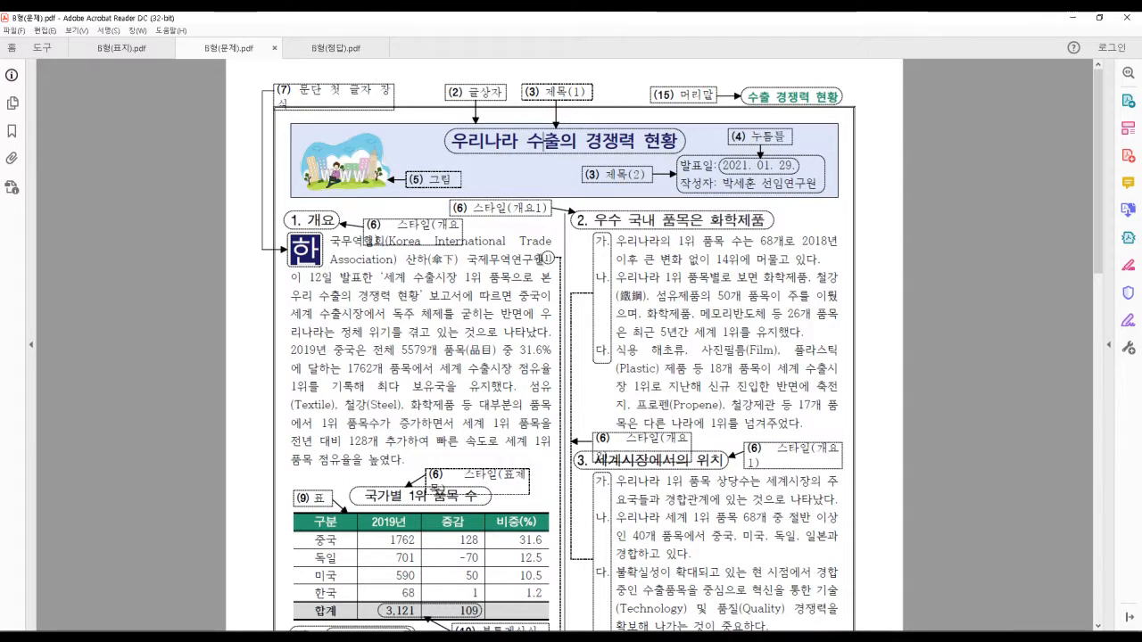
pyautogui.doubleClick(547, 258)
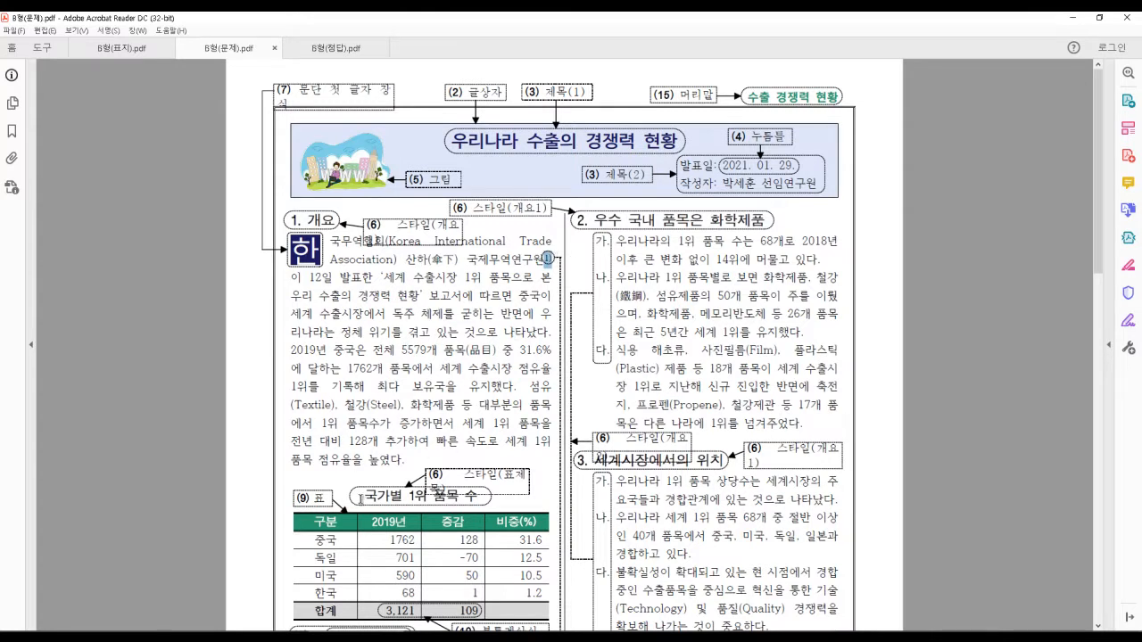
pyautogui.moveTo(360, 500); pyautogui.dragTo(484, 498)
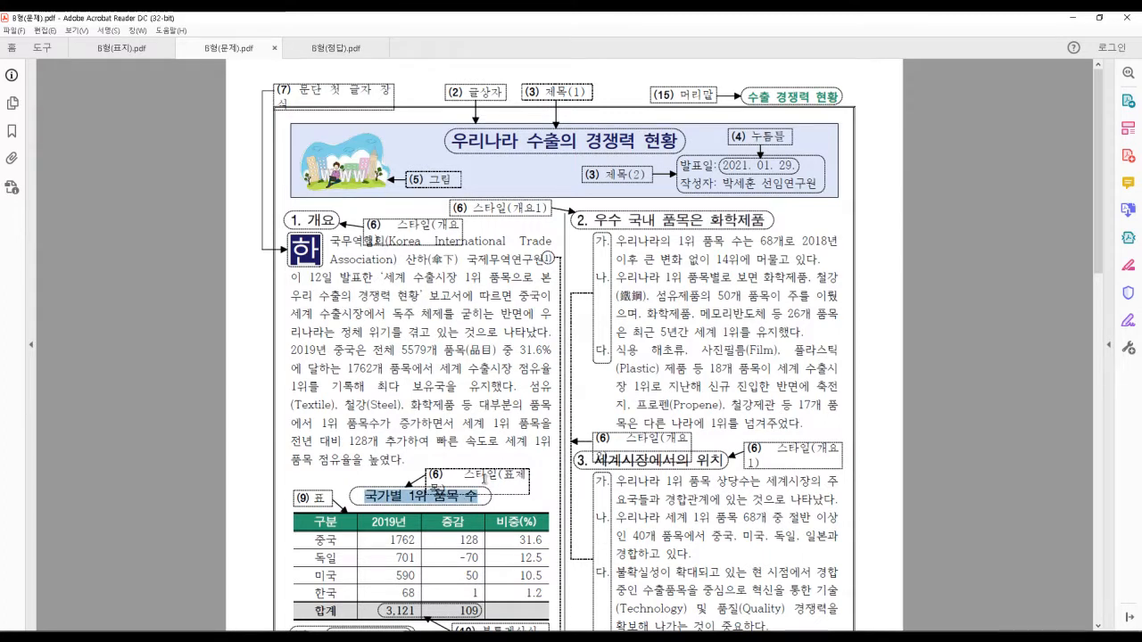
pyautogui.scroll(-3, 484, 479)
pyautogui.moveTo(318, 426); pyautogui.dragTo(527, 506)
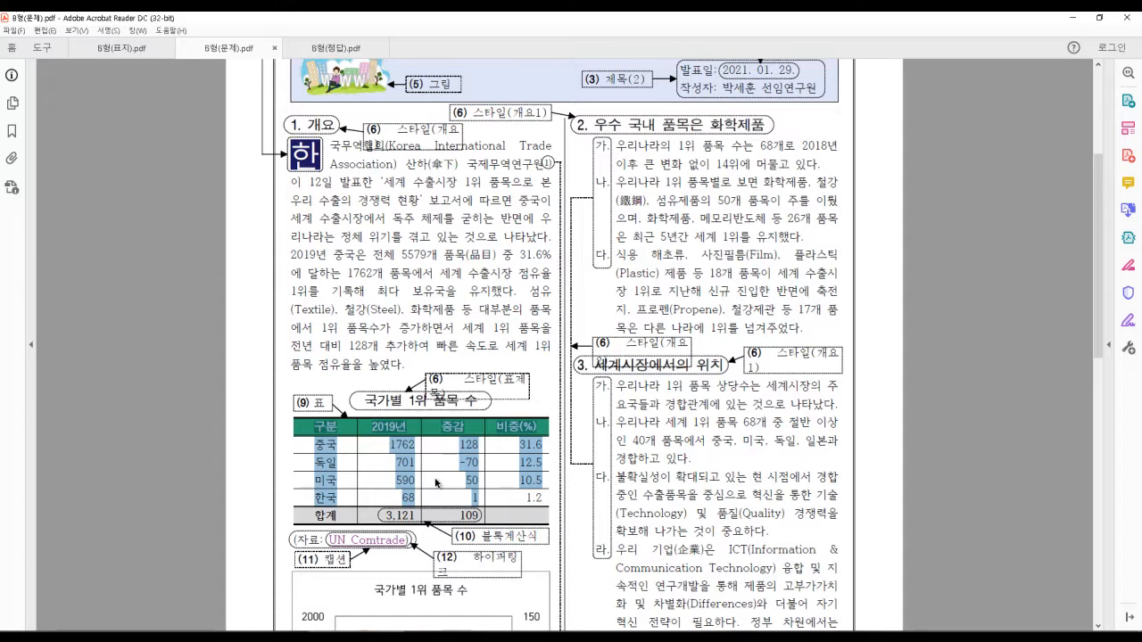
pyautogui.scroll(3, 438, 482)
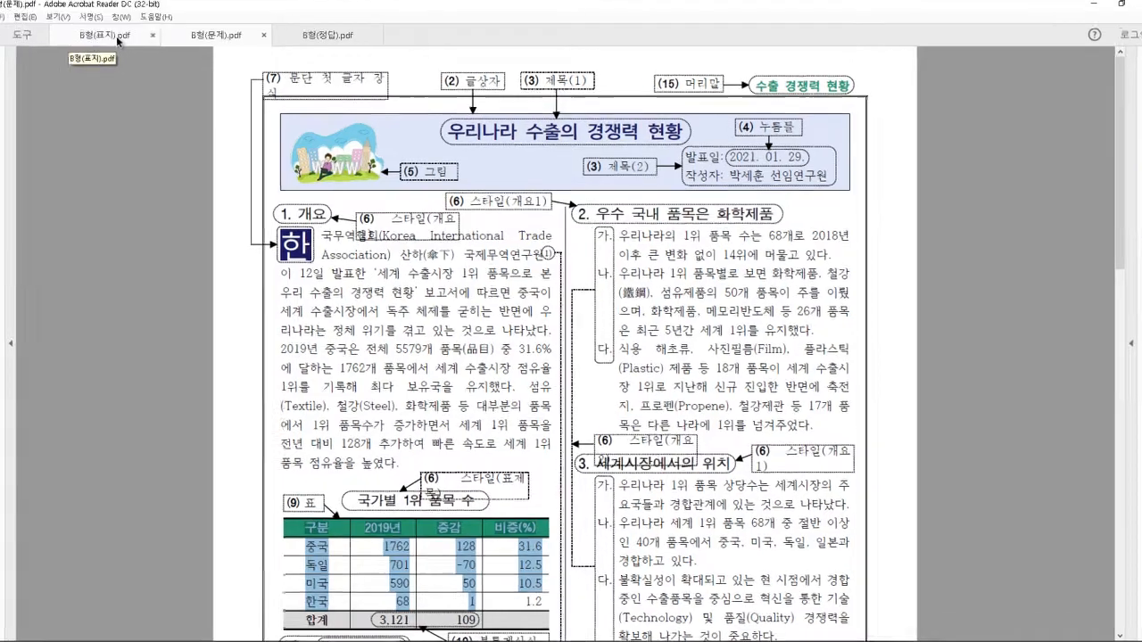
# Read item 6 스타일 in B형(표지).pdf, distinguishing the styles to modify, 개요 1 and 개요 2, from those to register, 표제목 and 참고문헌.
pyautogui.click(131, 55)
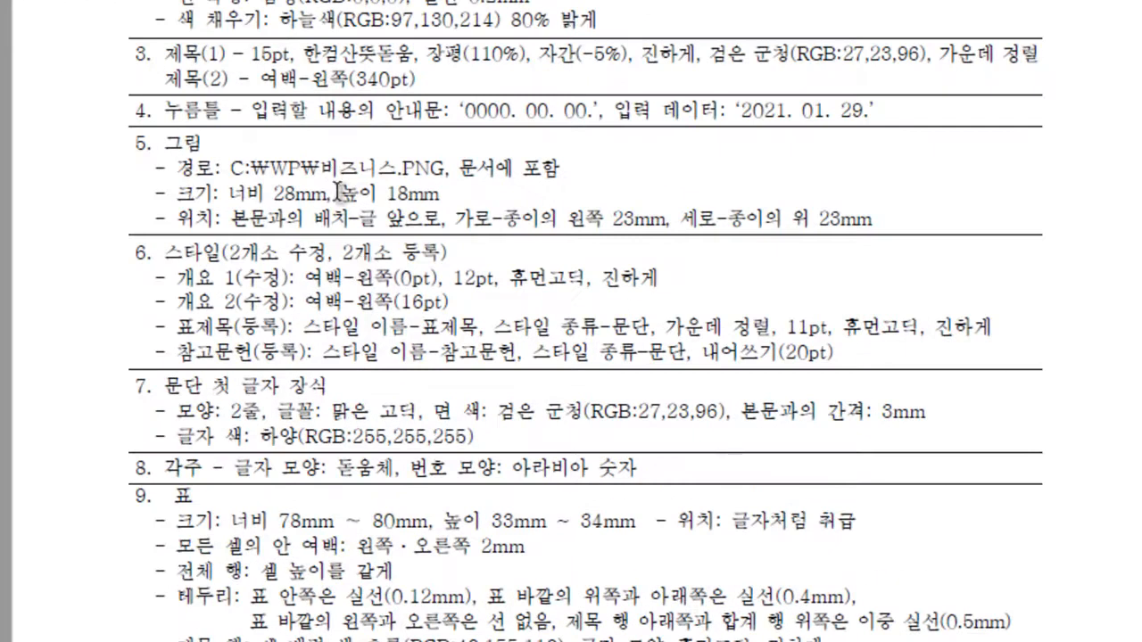
pyautogui.scroll(-1, 282, 425)
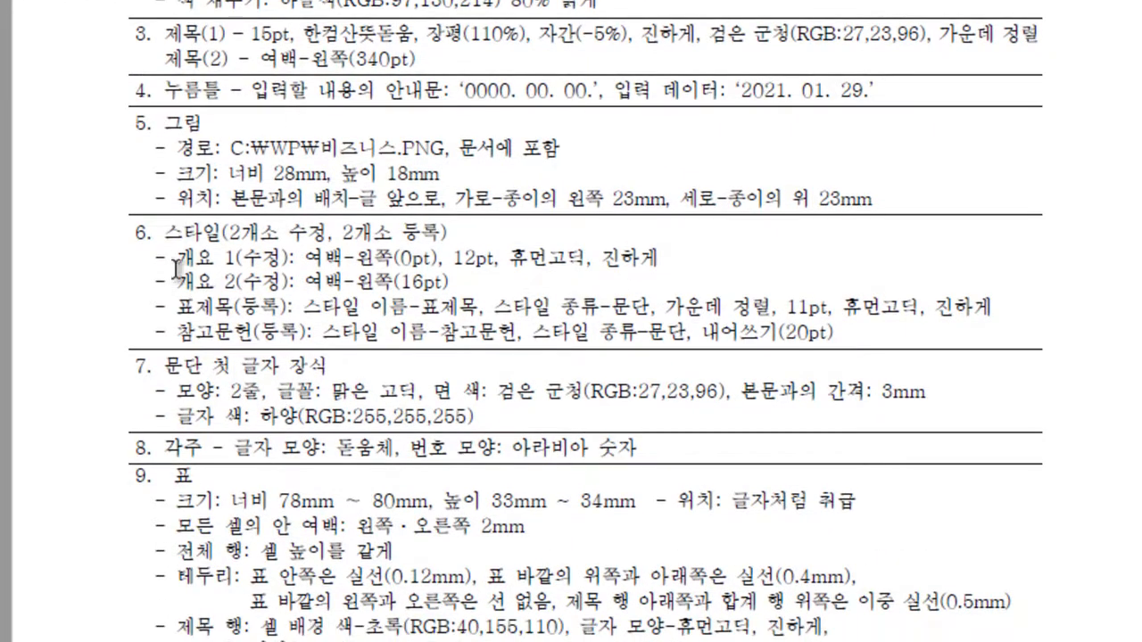
pyautogui.moveTo(176, 258); pyautogui.dragTo(449, 286)
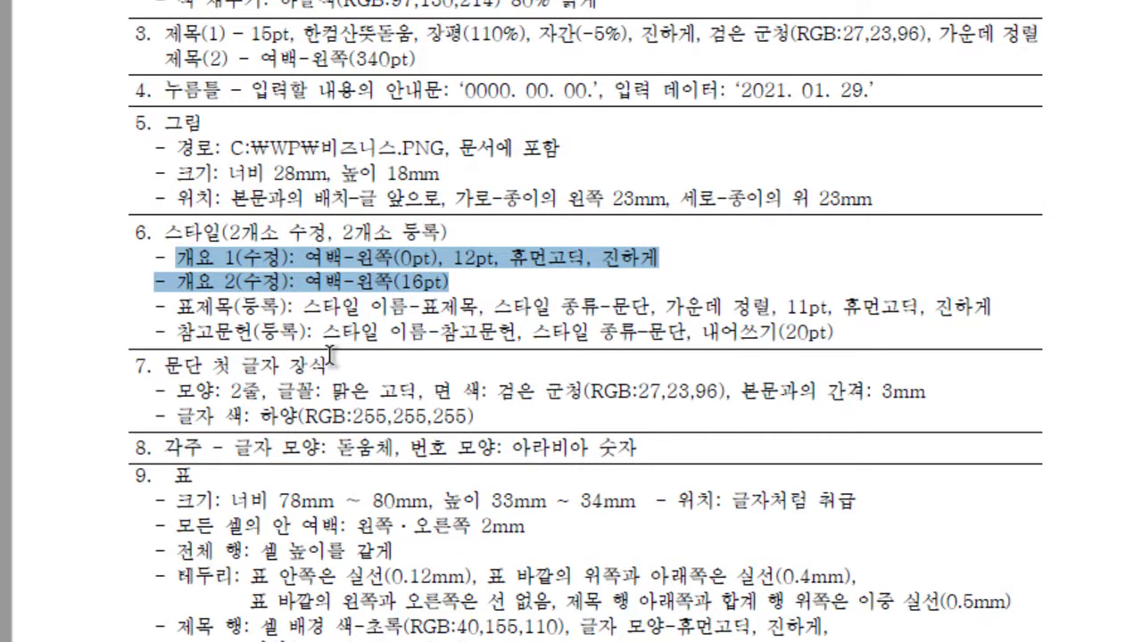
pyautogui.moveTo(244, 304); pyautogui.dragTo(280, 305)
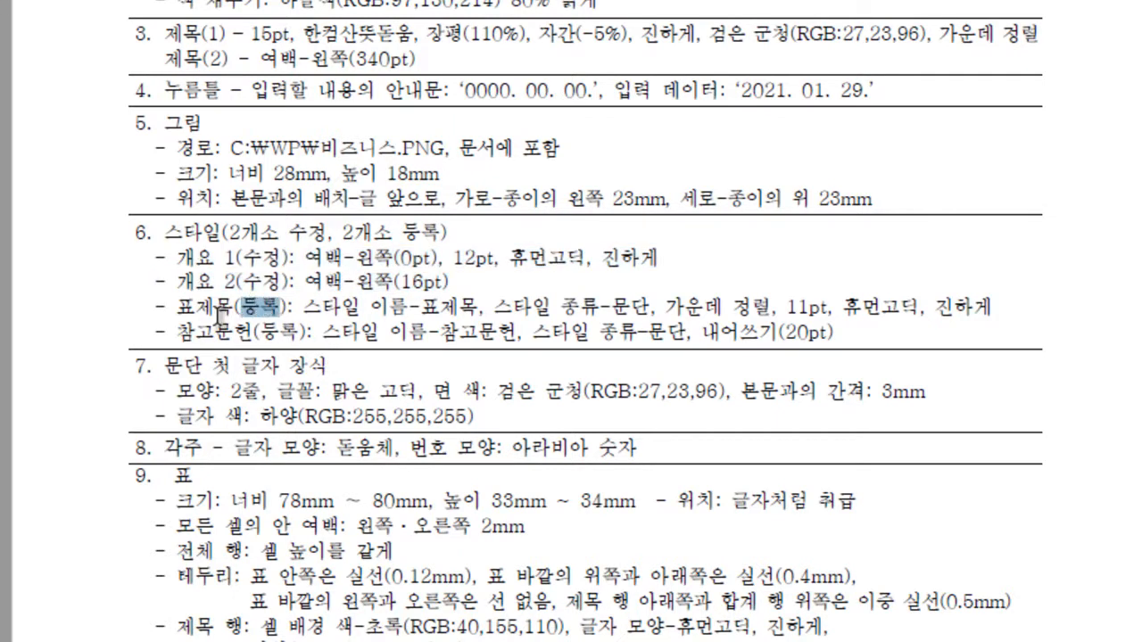
pyautogui.moveTo(258, 333); pyautogui.dragTo(294, 335)
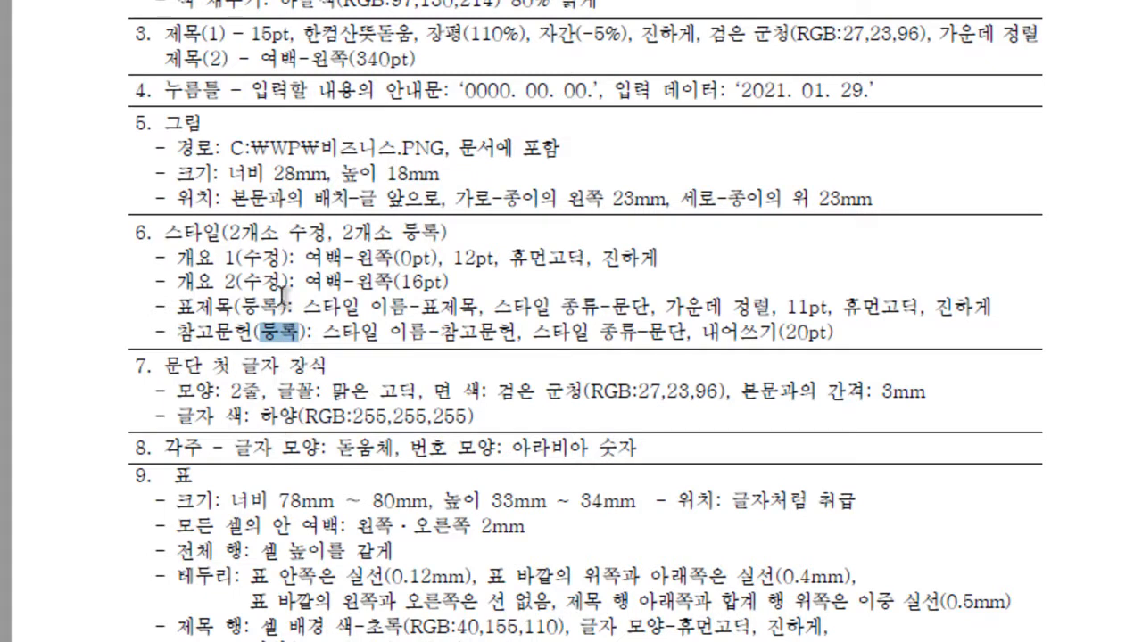
pyautogui.moveTo(245, 258); pyautogui.dragTo(282, 285)
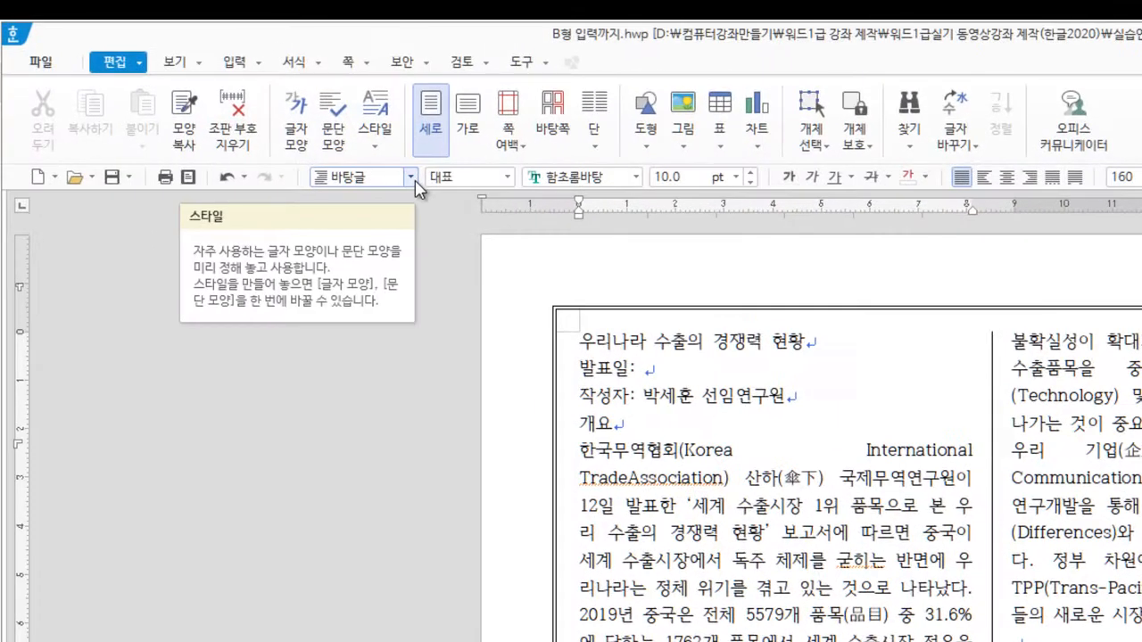
# In the Hangul document, look through the available styles, try 개요 1 on the body paragraph below 개요, and undo it.
pyautogui.click(375, 169)
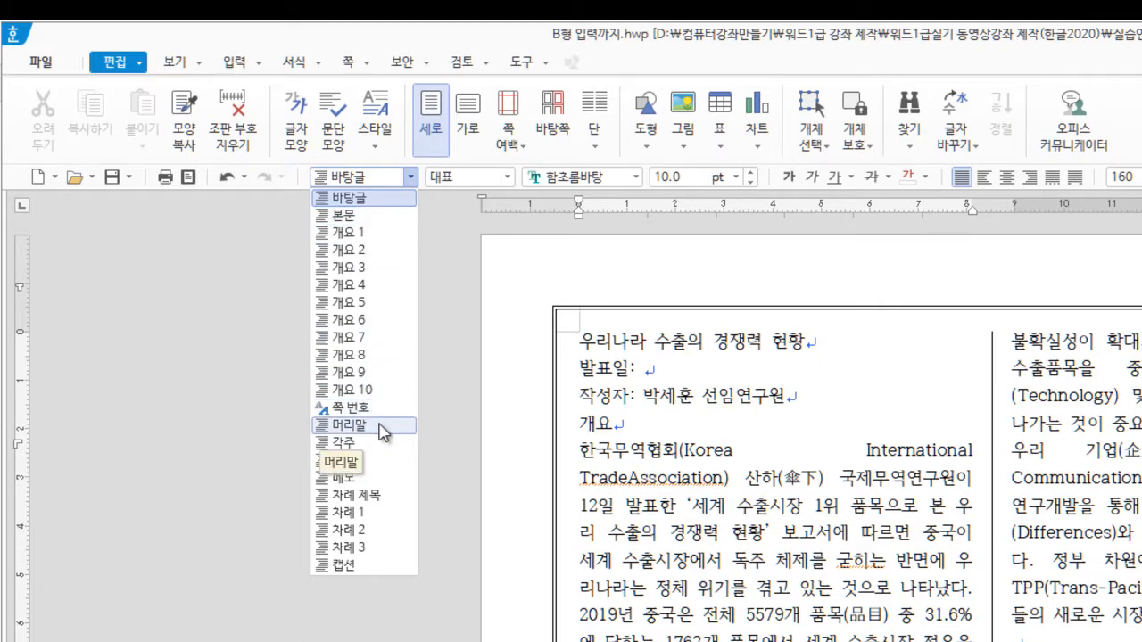
pyautogui.click(703, 508)
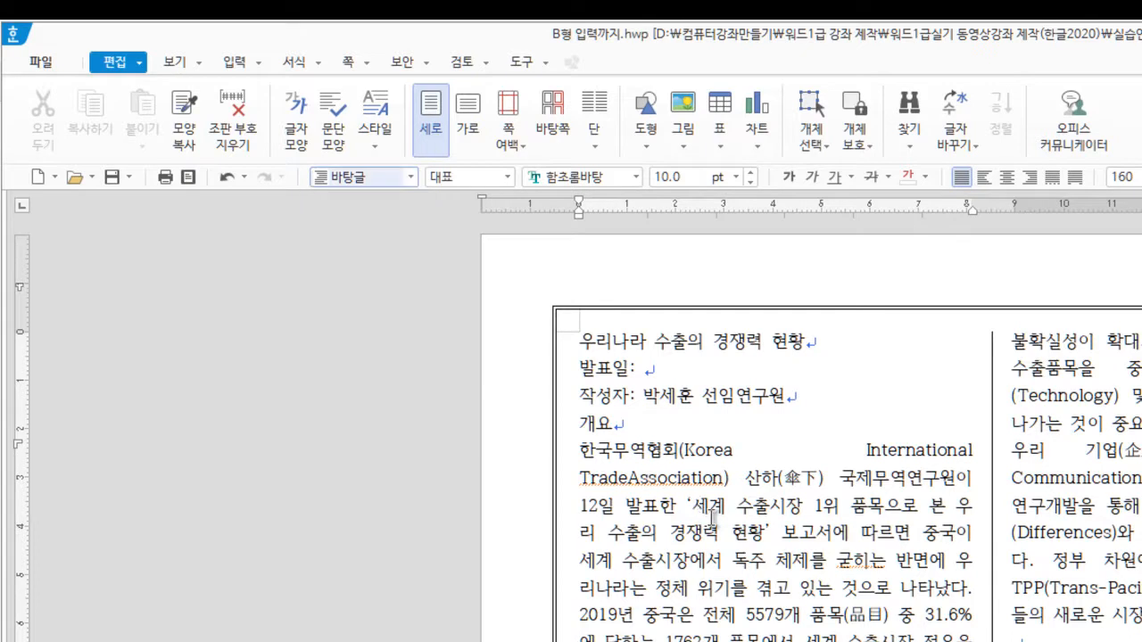
pyautogui.click(410, 176)
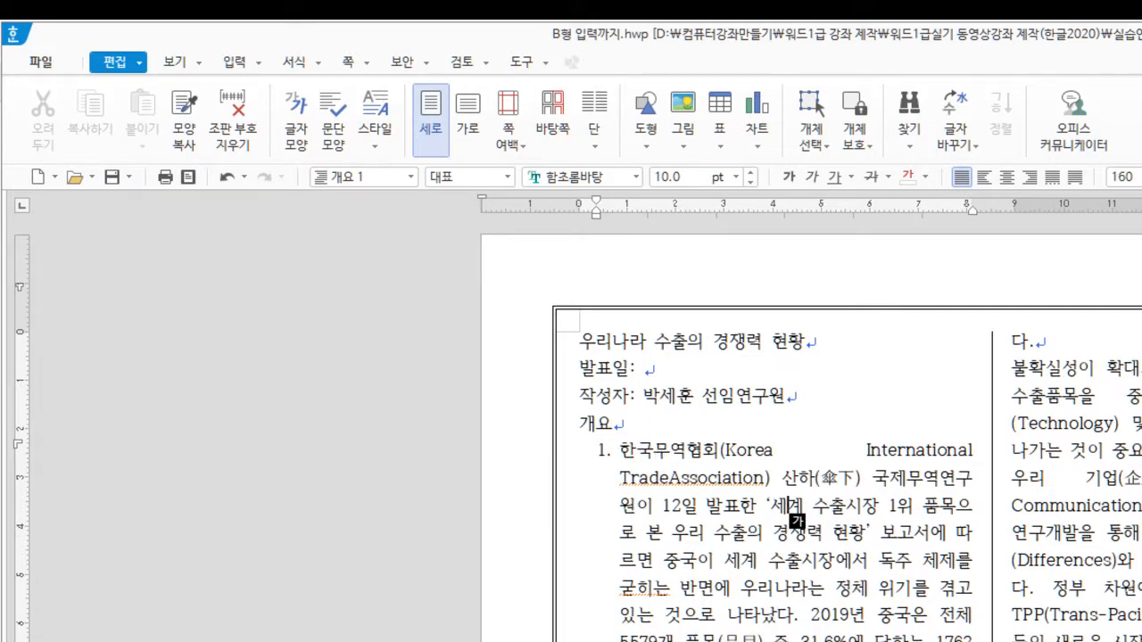
pyautogui.hotkey('ctrl', '1')
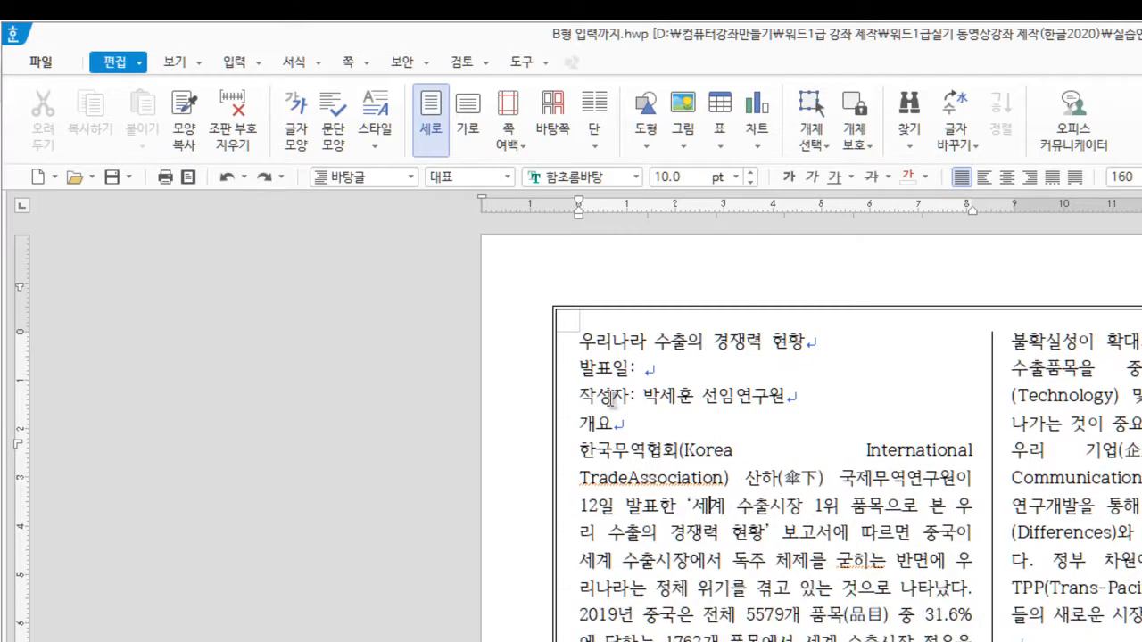
# Apply the 개요 1 style to the 개요 heading line.
pyautogui.click(612, 424)
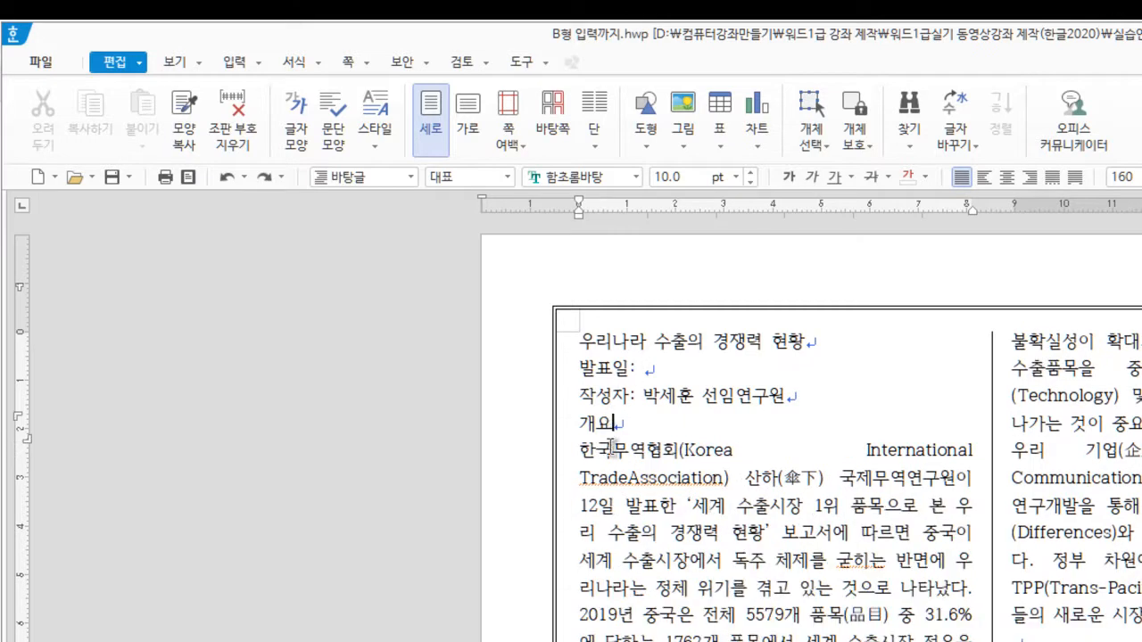
pyautogui.click(409, 176)
pyautogui.click(348, 231)
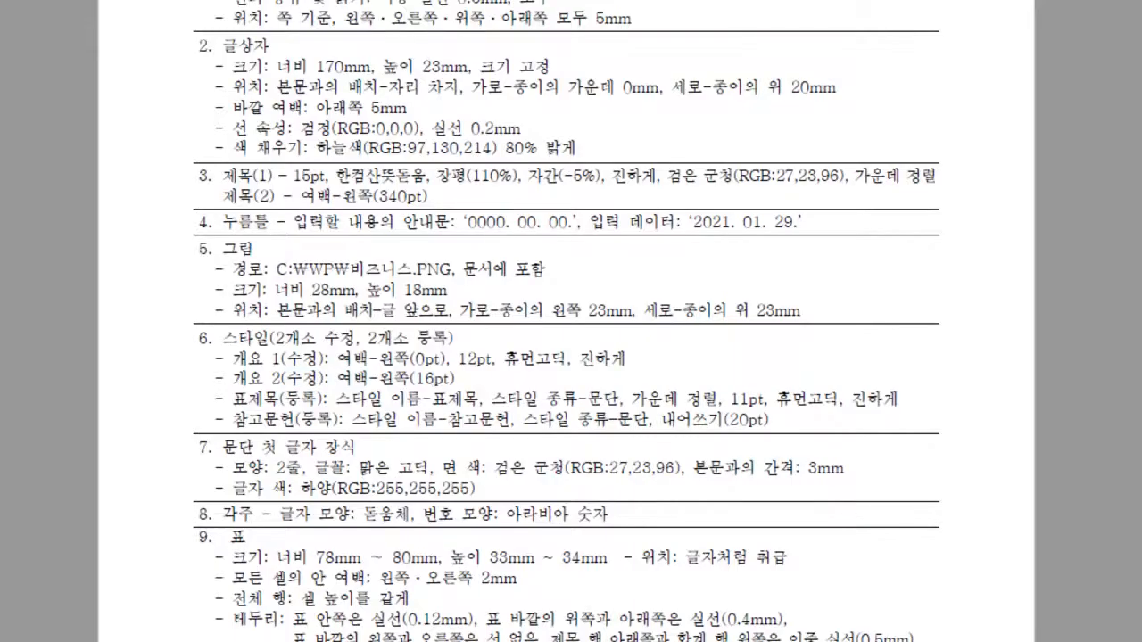
# Read the 개요 1 modification requirements under item 6 of the instruction sheet, including margin, size, font and bold.
pyautogui.scroll(1, 341, 637)
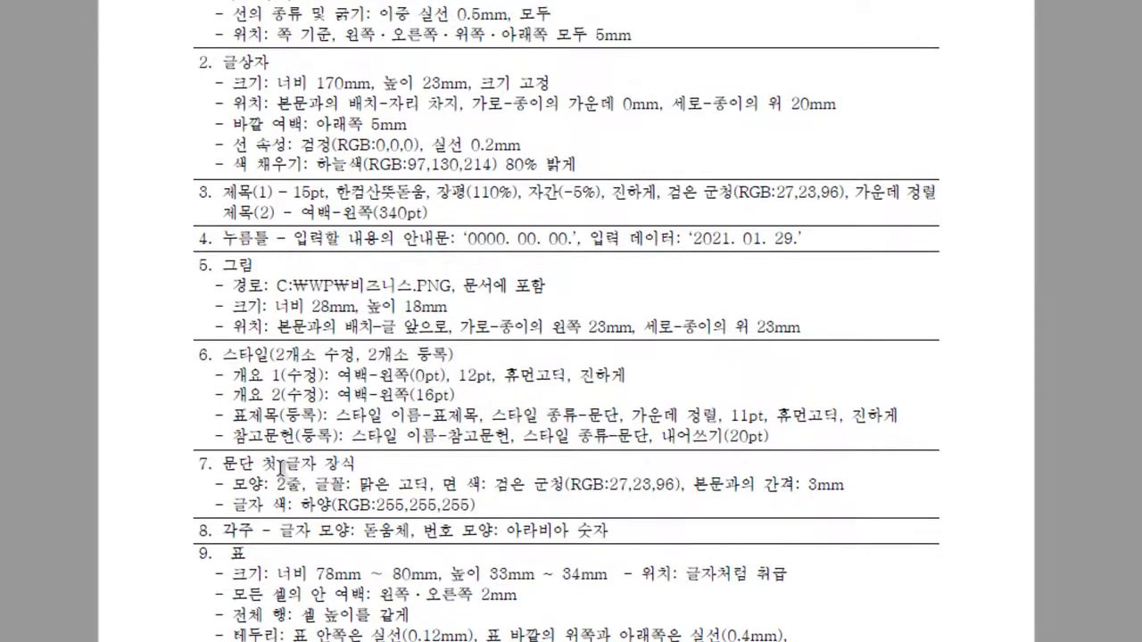
pyautogui.moveTo(286, 377); pyautogui.dragTo(311, 381)
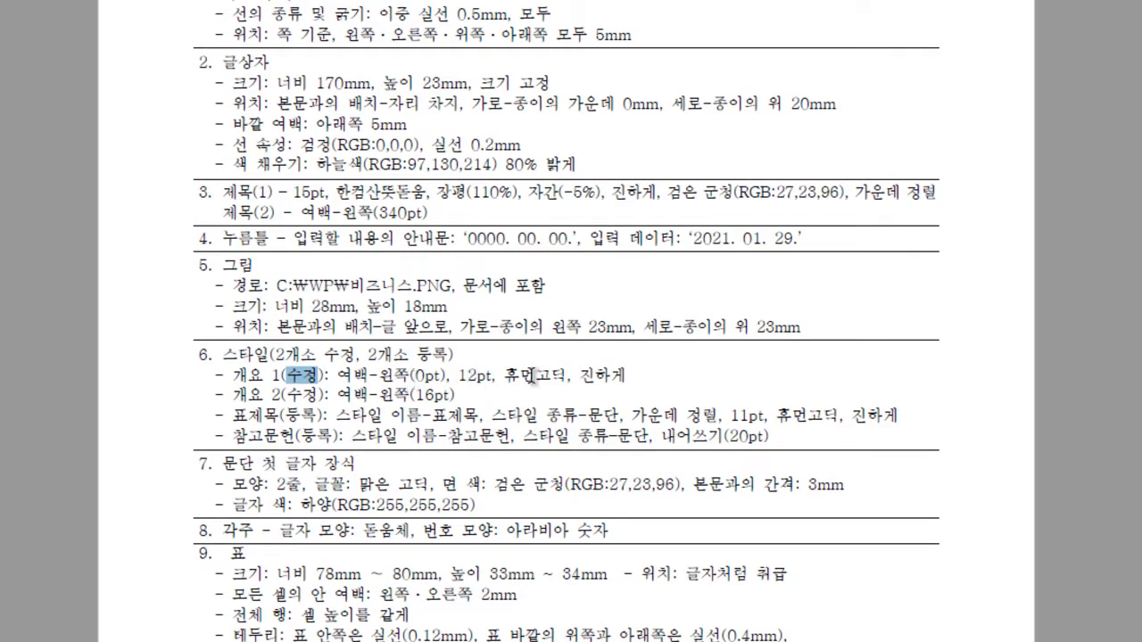
pyautogui.moveTo(595, 375); pyautogui.dragTo(516, 369)
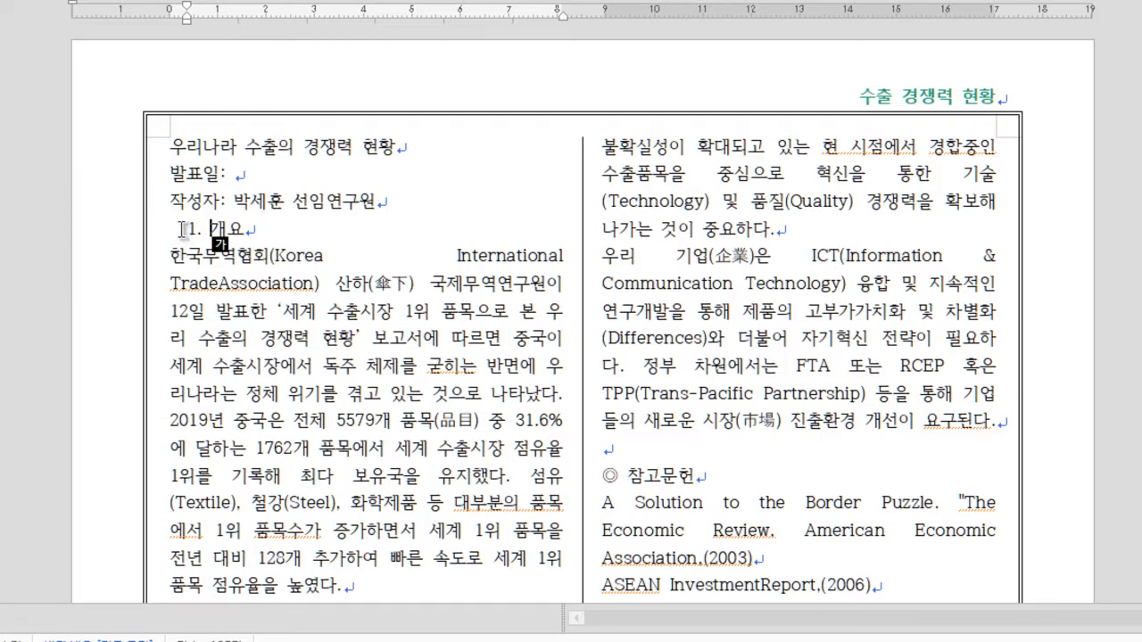
pyautogui.moveTo(190, 256); pyautogui.dragTo(276, 340)
pyautogui.moveTo(244, 278); pyautogui.dragTo(305, 339)
pyautogui.click(228, 229)
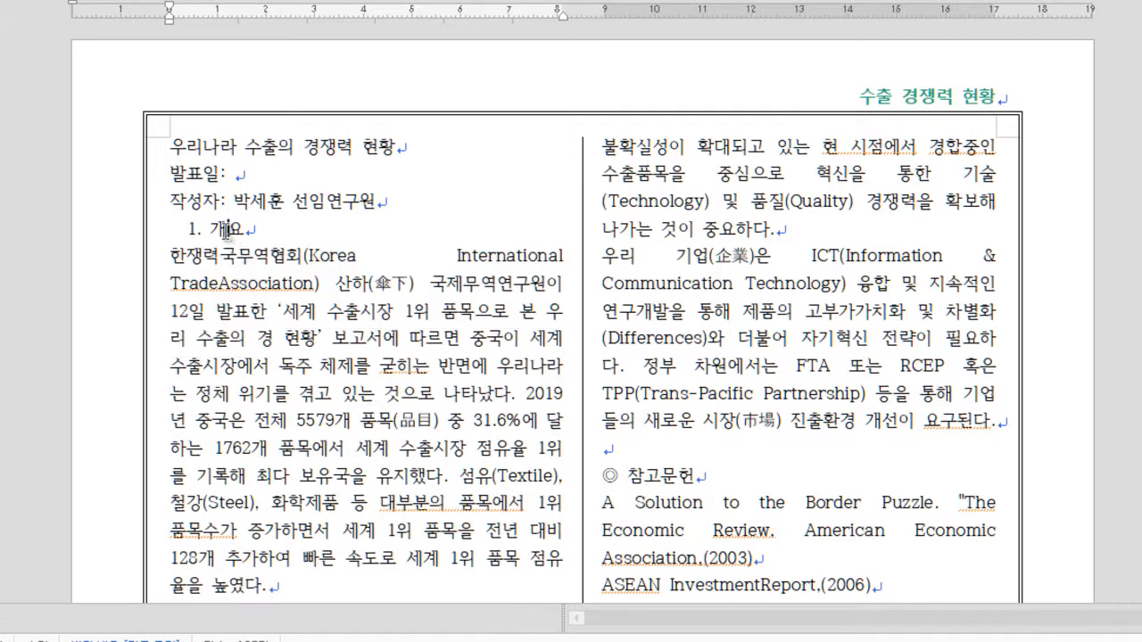
pyautogui.hotkey('ctrl', 'z')
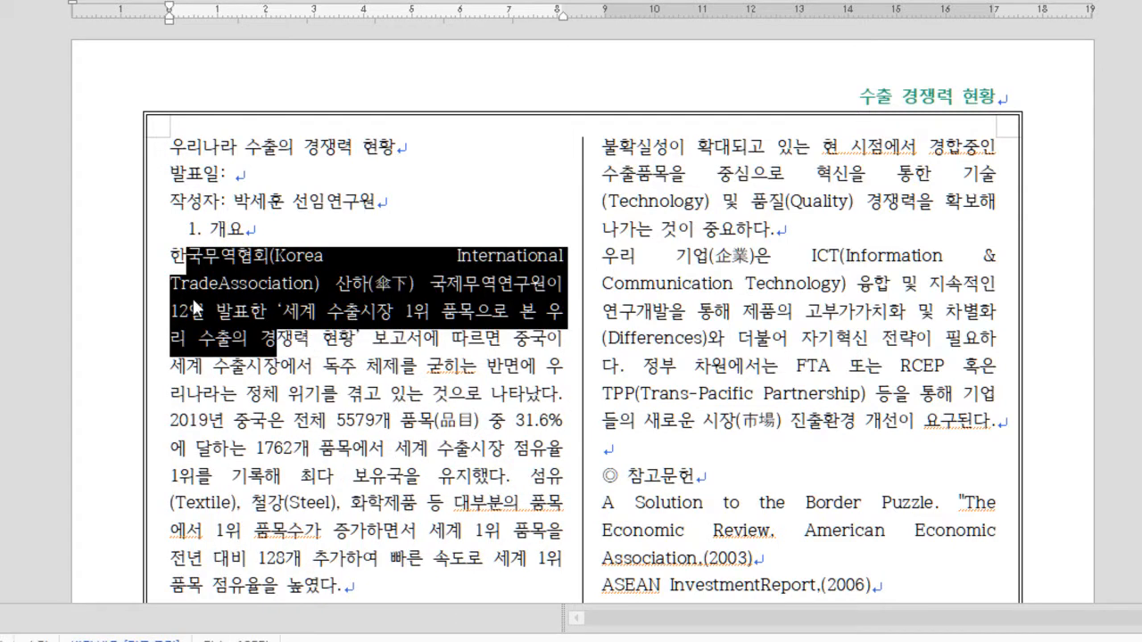
pyautogui.click(378, 392)
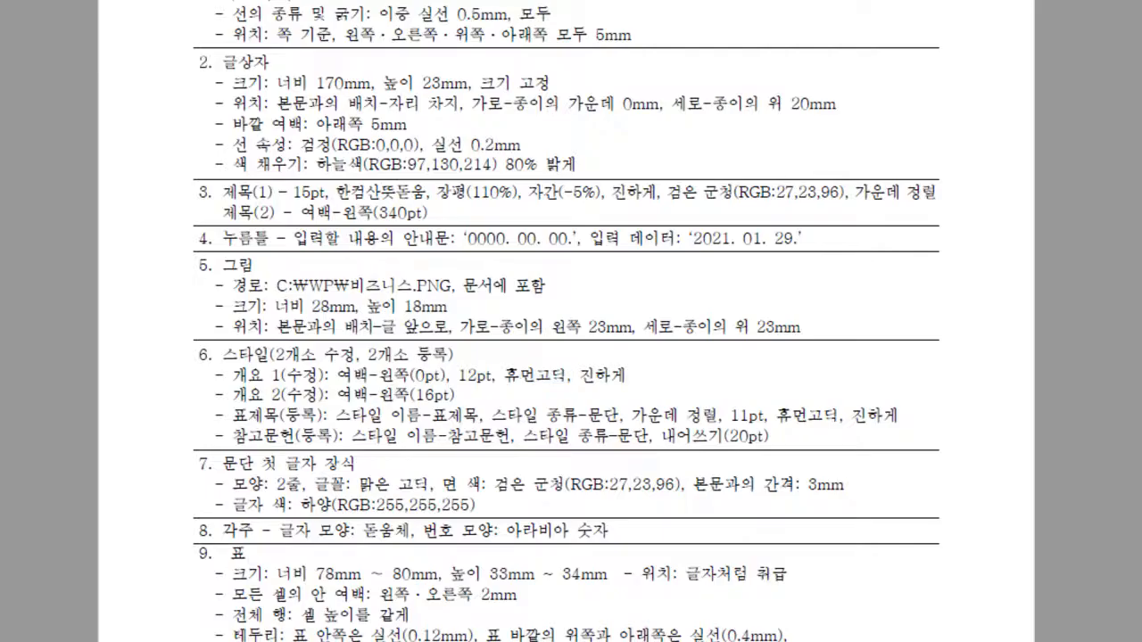
# Review the 표제목 and 참고문헌 style registration requirements under item 6 of the instruction sheet.
pyautogui.moveTo(231, 415); pyautogui.dragTo(336, 430)
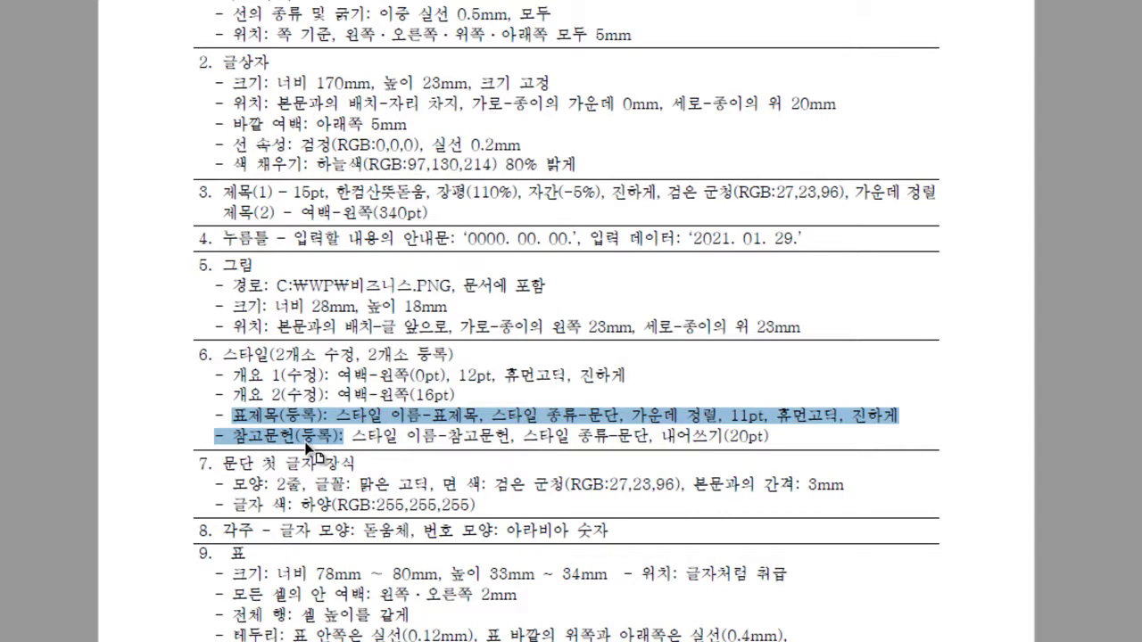
# Review the 개요 1 and 개요 2 modification entries under item 6 of the instruction sheet and return to the Hangul document.
pyautogui.moveTo(286, 375); pyautogui.dragTo(317, 393)
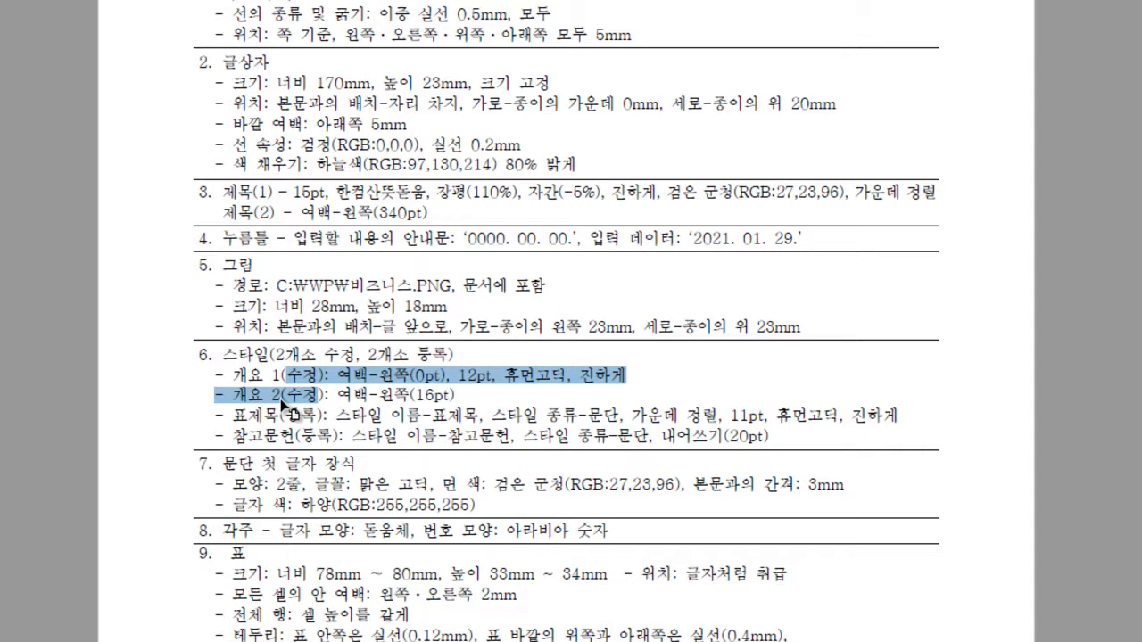
pyautogui.click(543, 490)
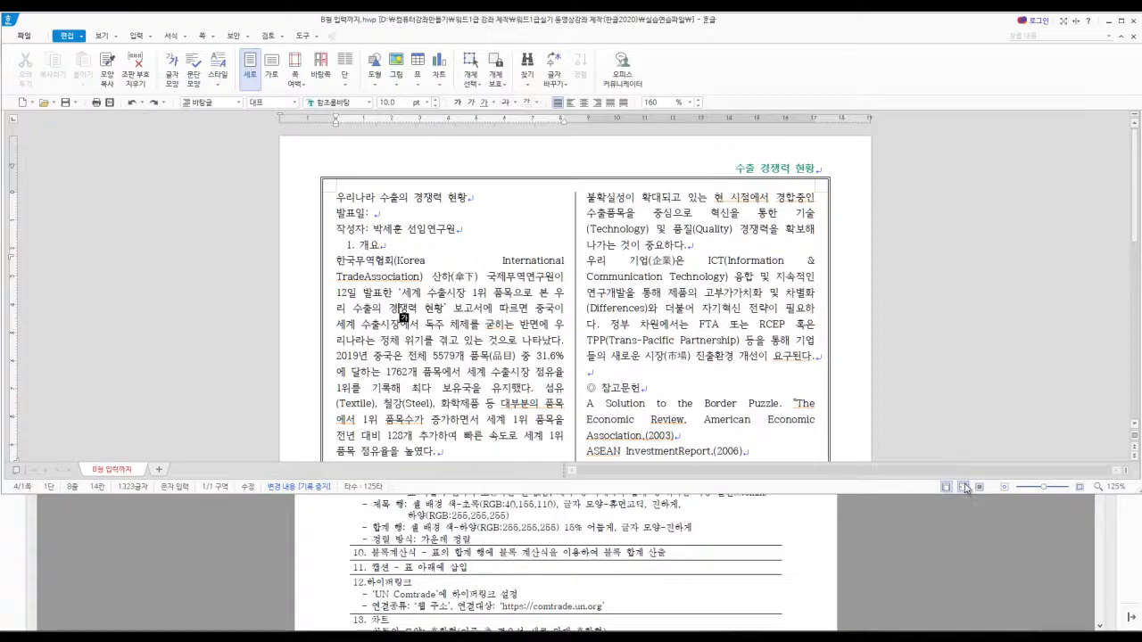
pyautogui.click(963, 488)
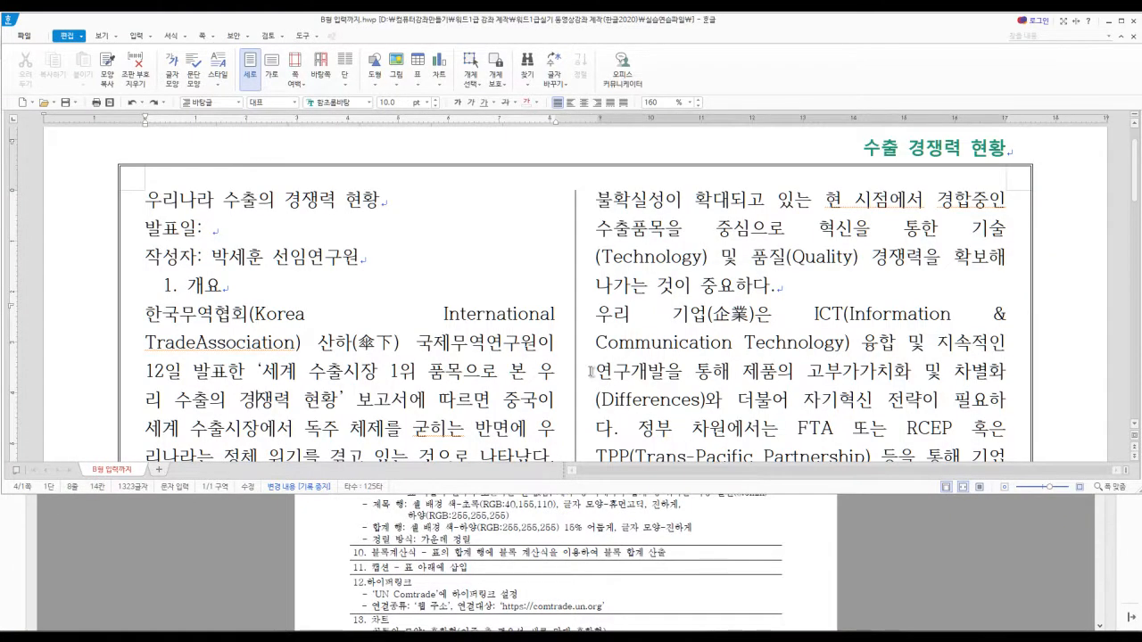
# Try a text box about 103 mm by 12 mm over the top of both columns, check its object options, and undo it.
pyautogui.hotkey('ctrl', 'n')
pyautogui.press('b')
pyautogui.moveTo(311, 174)
pyautogui.mouseDown()
pyautogui.moveTo(485, 224)
pyautogui.moveTo(833, 233)
pyautogui.mouseUp()
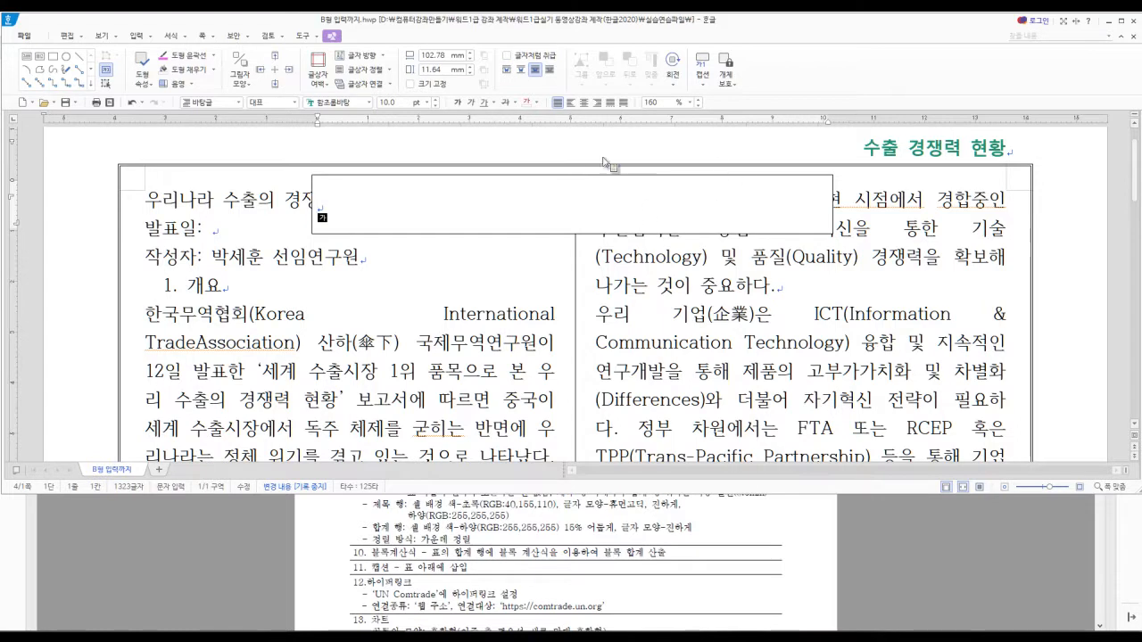
pyautogui.click(581, 178)
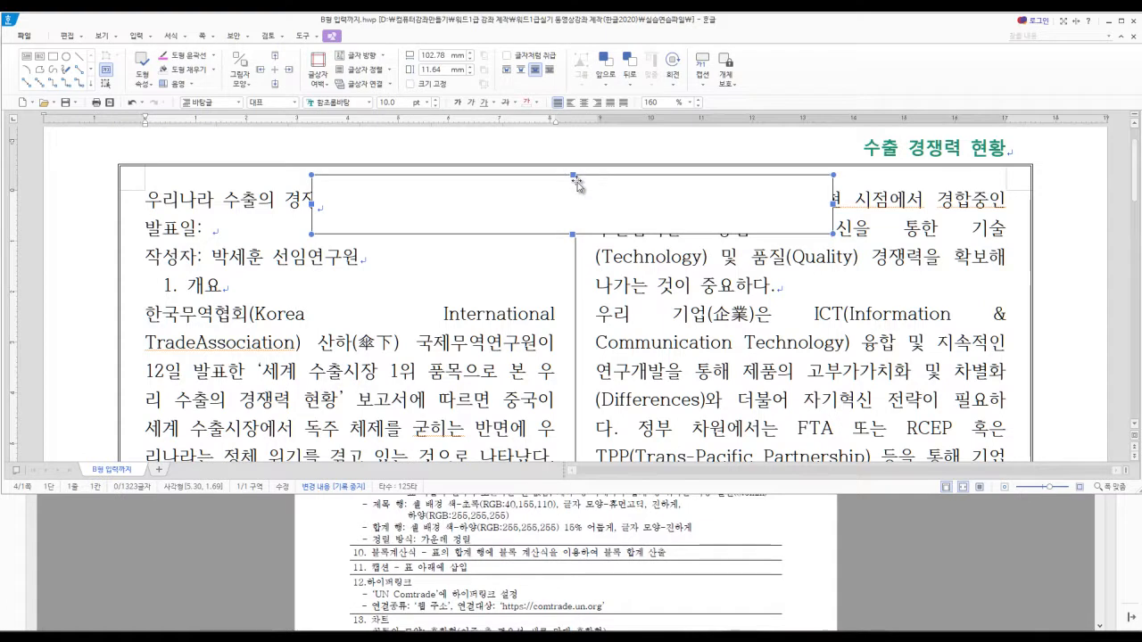
pyautogui.rightClick(589, 186)
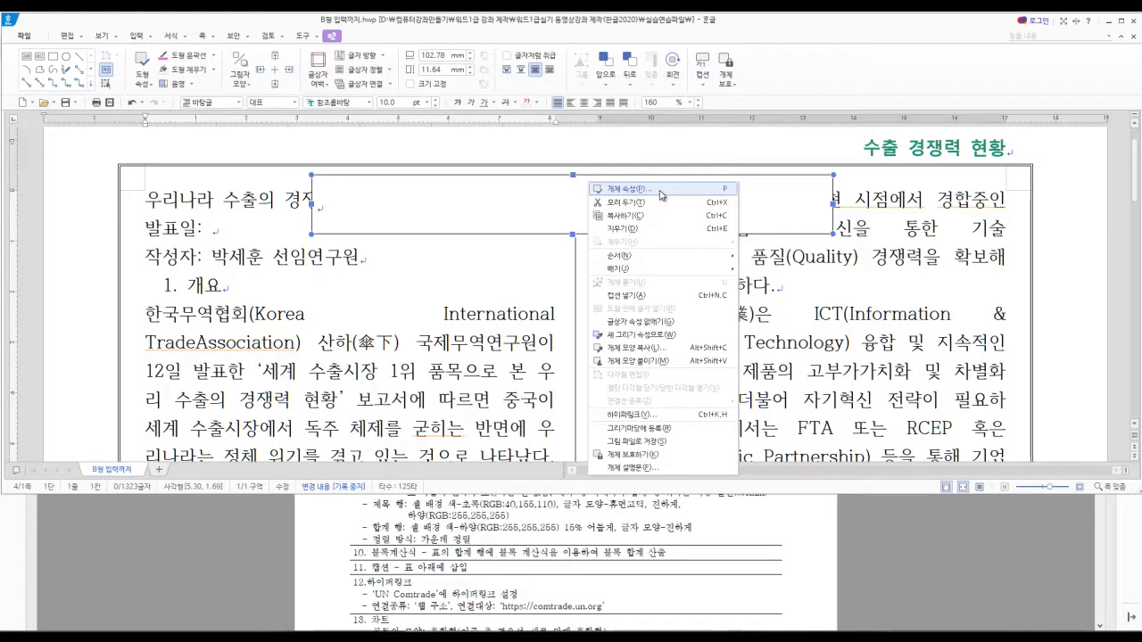
pyautogui.click(524, 277)
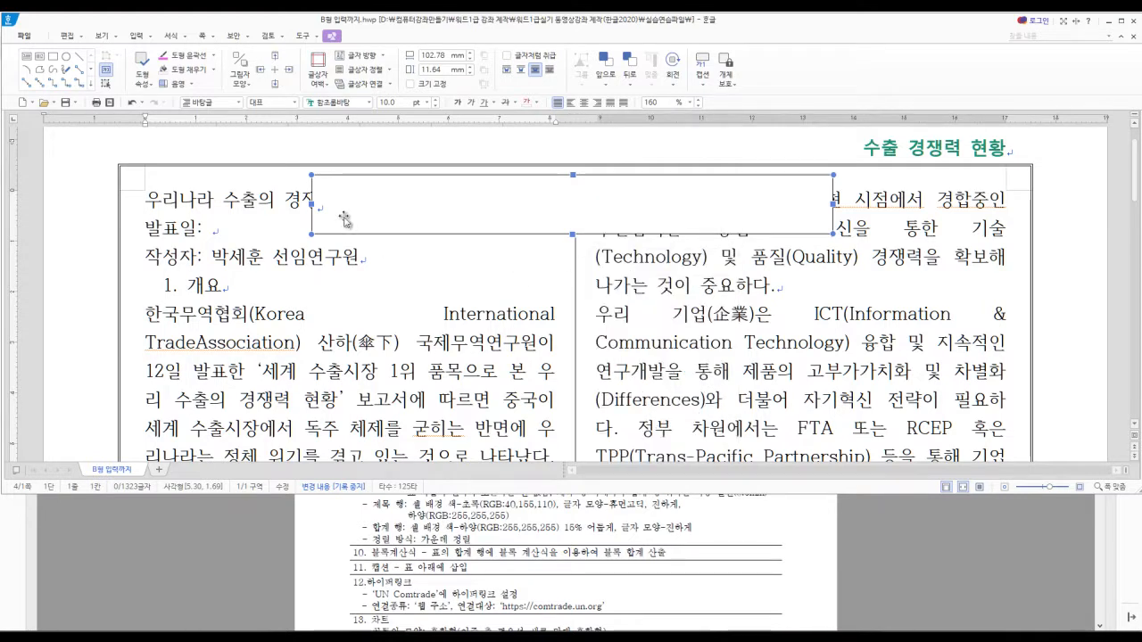
pyautogui.click(342, 283)
pyautogui.click(370, 262)
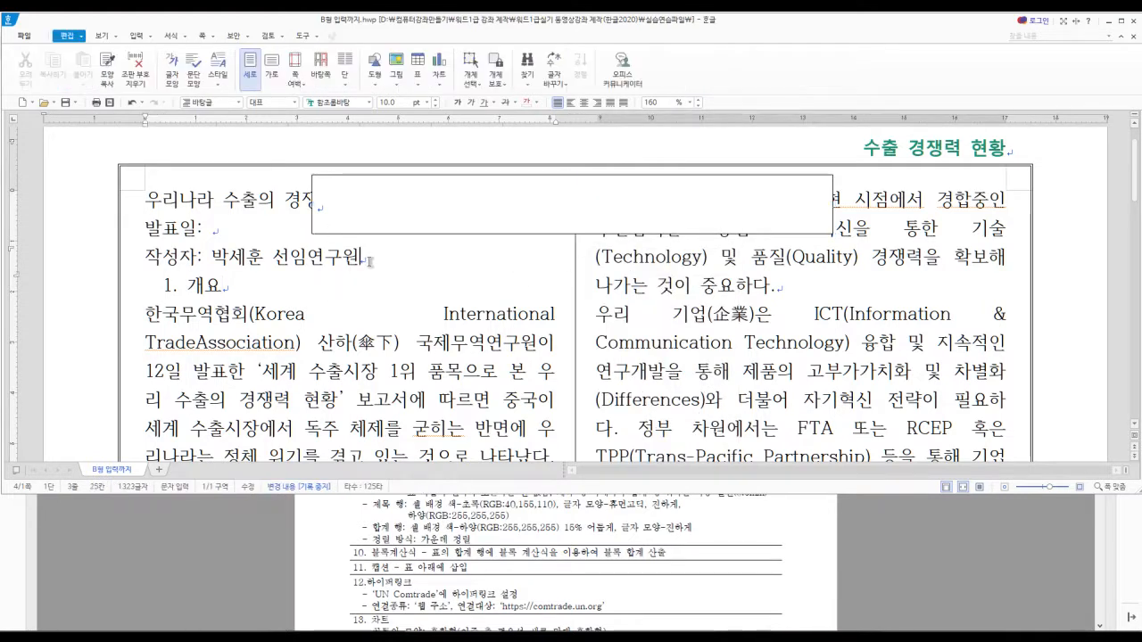
pyautogui.hotkey('ctrl', 'z')
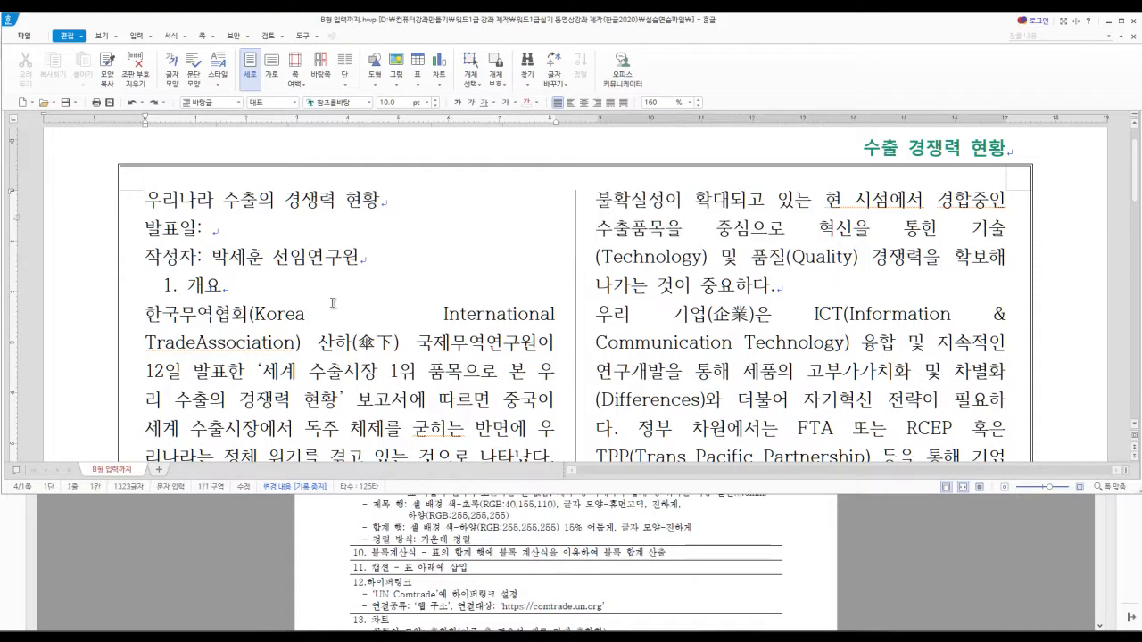
# Draw a text box about 102 mm by 11 mm across the top of the page and open its object properties.
pyautogui.hotkey('ctrl', 'n')
pyautogui.press('b')
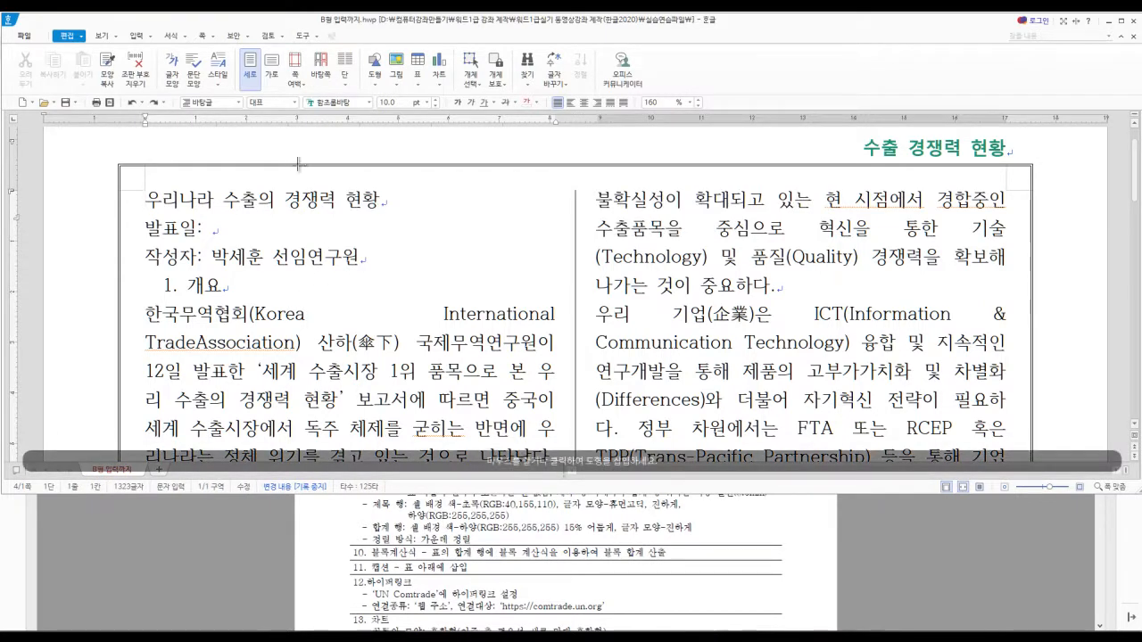
pyautogui.moveTo(398, 186); pyautogui.dragTo(914, 240)
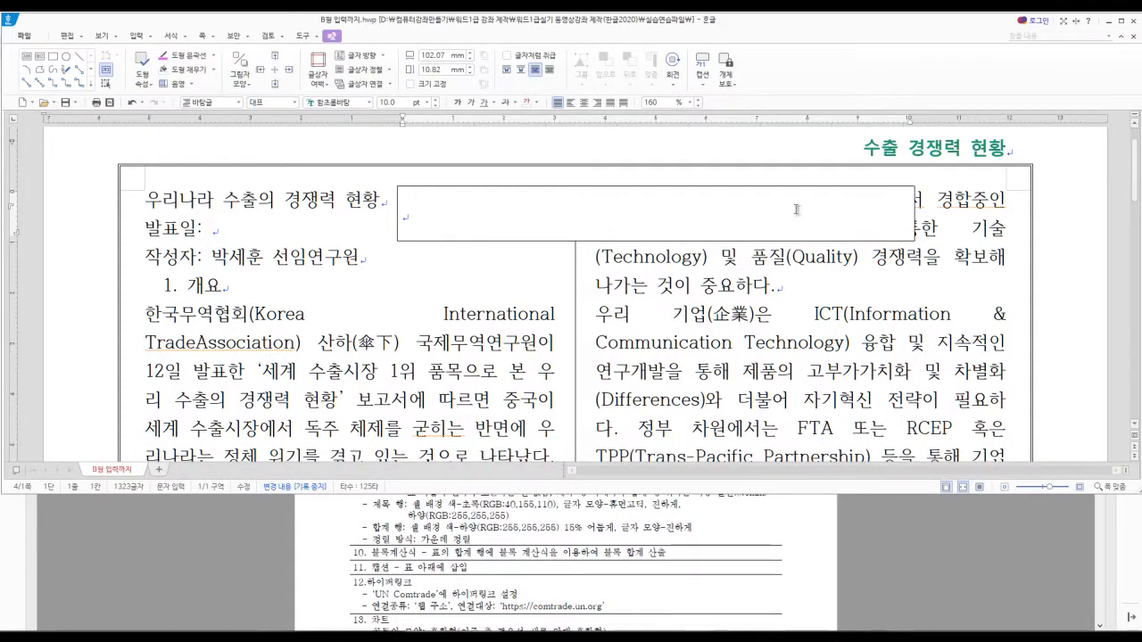
pyautogui.click(434, 216)
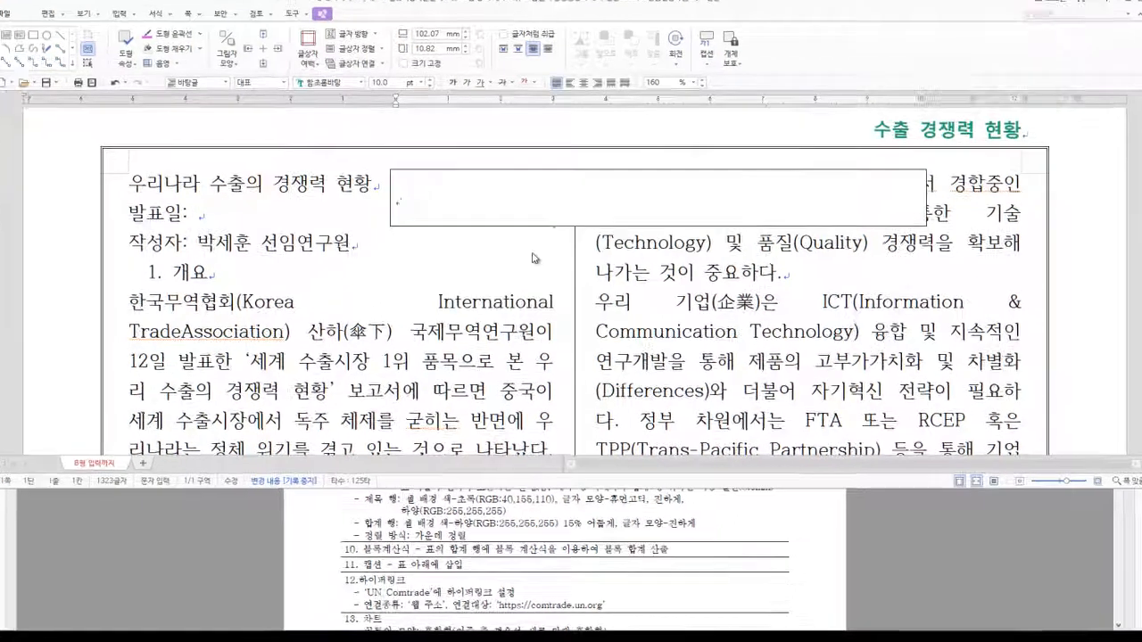
pyautogui.hotkey('ctrl', 'n')
pyautogui.press('k')
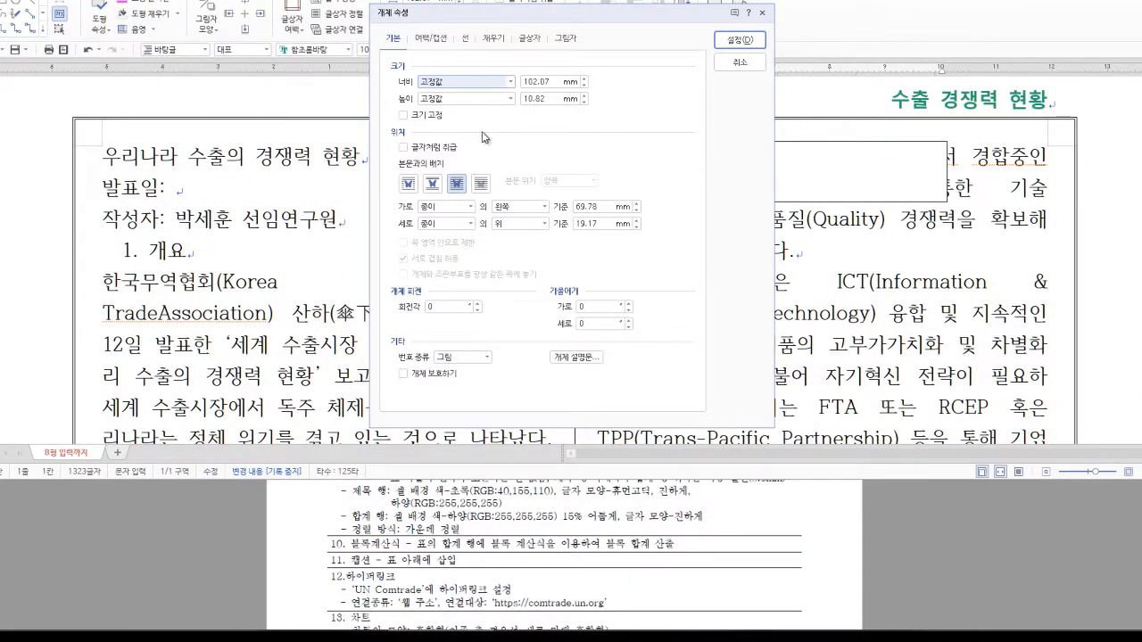
# Bring the item 2 글상자 requirements of the PDF instruction sheet into view for reference.
pyautogui.click(697, 578)
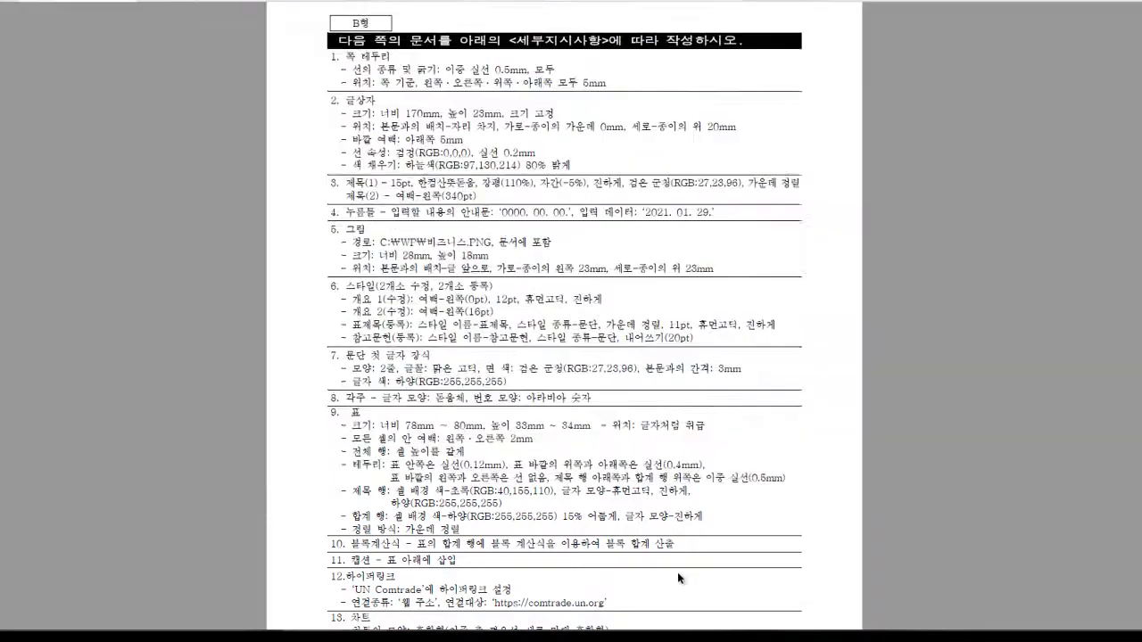
pyautogui.scroll(10, 515, 230)
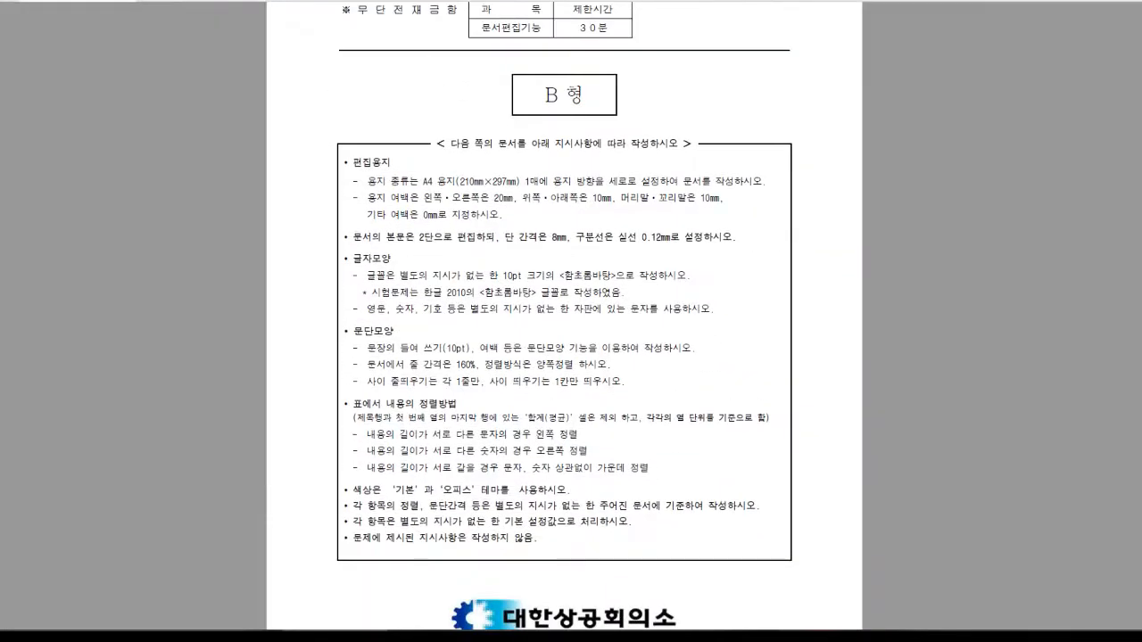
pyautogui.press('Escape')
pyautogui.scroll(-3, 733, 556)
pyautogui.scroll(-10, 733, 556)
pyautogui.scroll(-2, 451, 582)
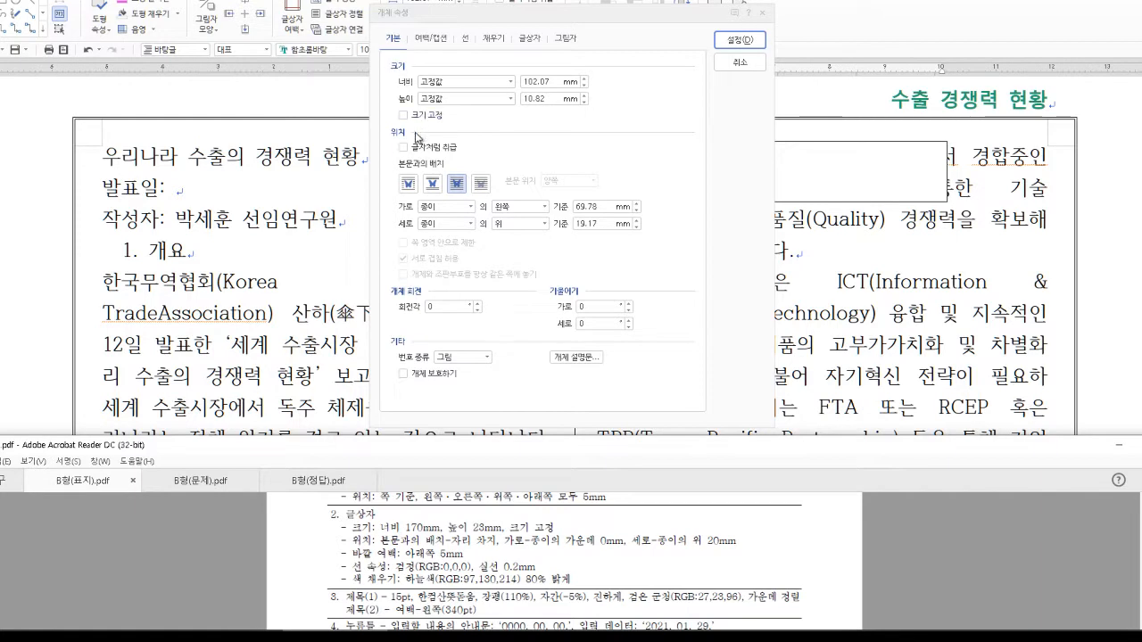
# Set the text box to 170 mm wide and 23 mm high with its size fixed.
pyautogui.click(434, 77)
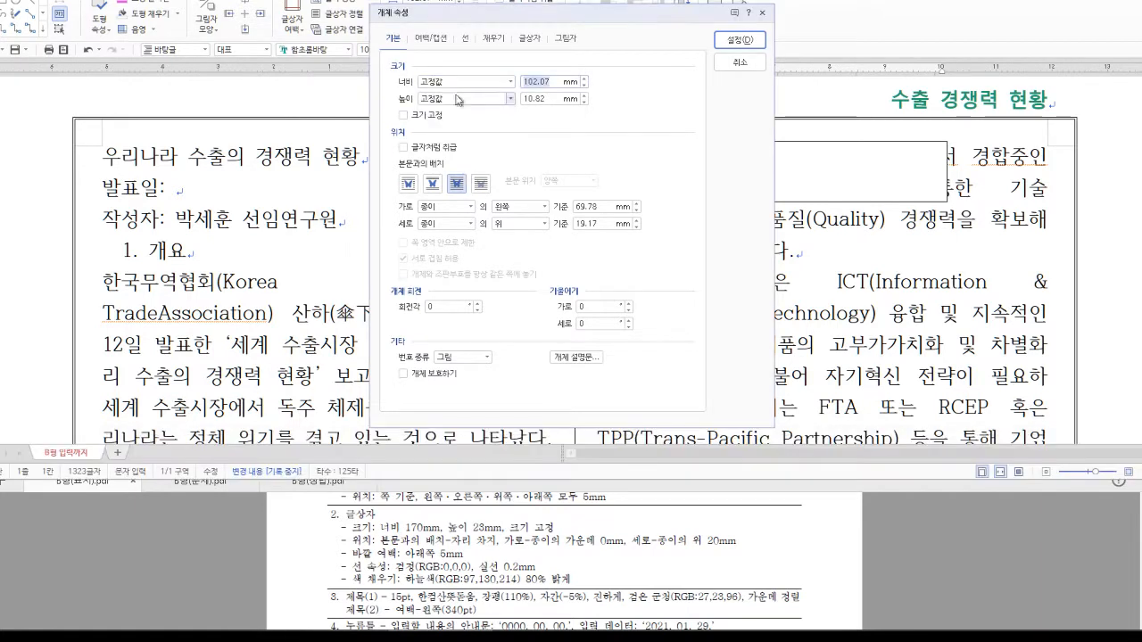
pyautogui.write('17')
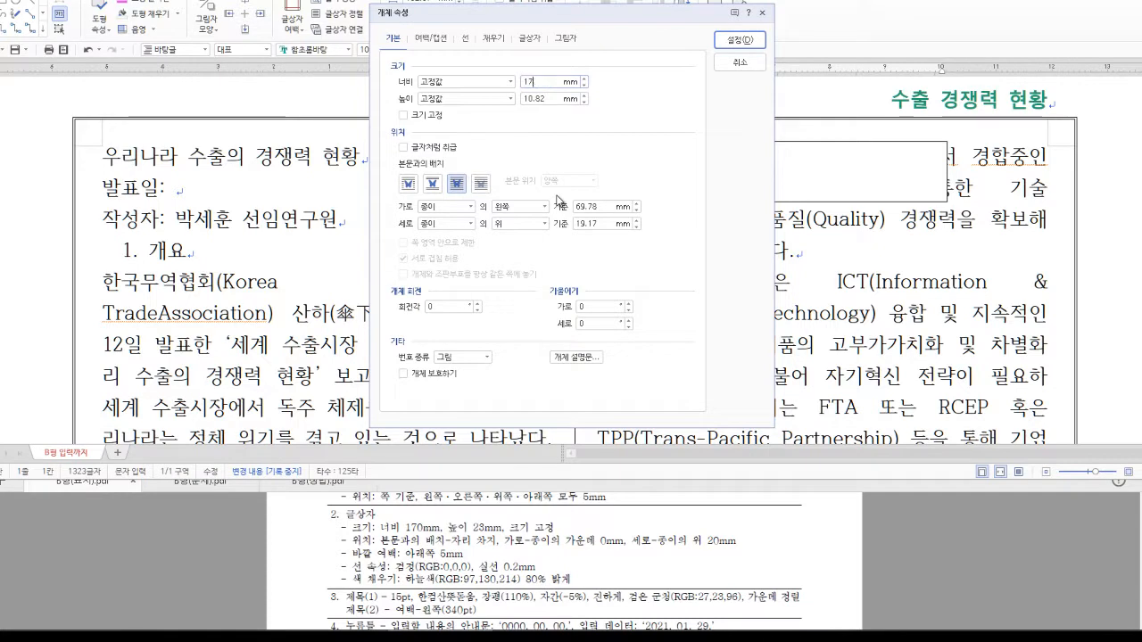
pyautogui.write('0')
pyautogui.press('Tab')
pyautogui.write('23')
pyautogui.click(403, 115)
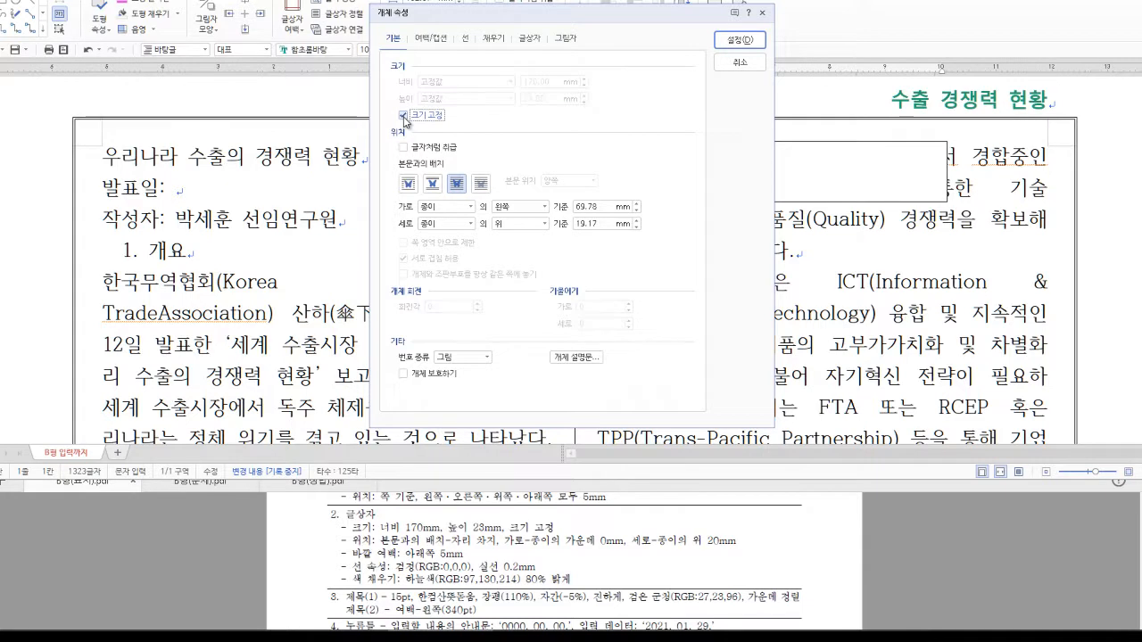
# Position the text box with 자리 차지 wrapping, horizontally at the paper's 가운데 0 mm and vertically 20 mm from the paper's 위.
pyautogui.click(433, 184)
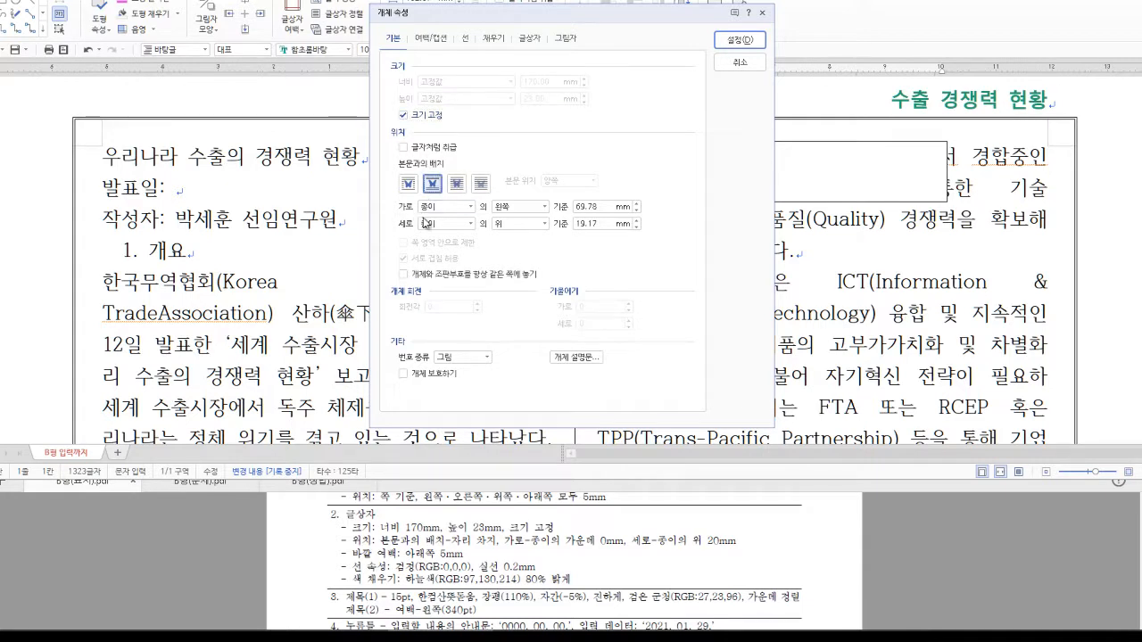
pyautogui.click(538, 206)
pyautogui.click(521, 232)
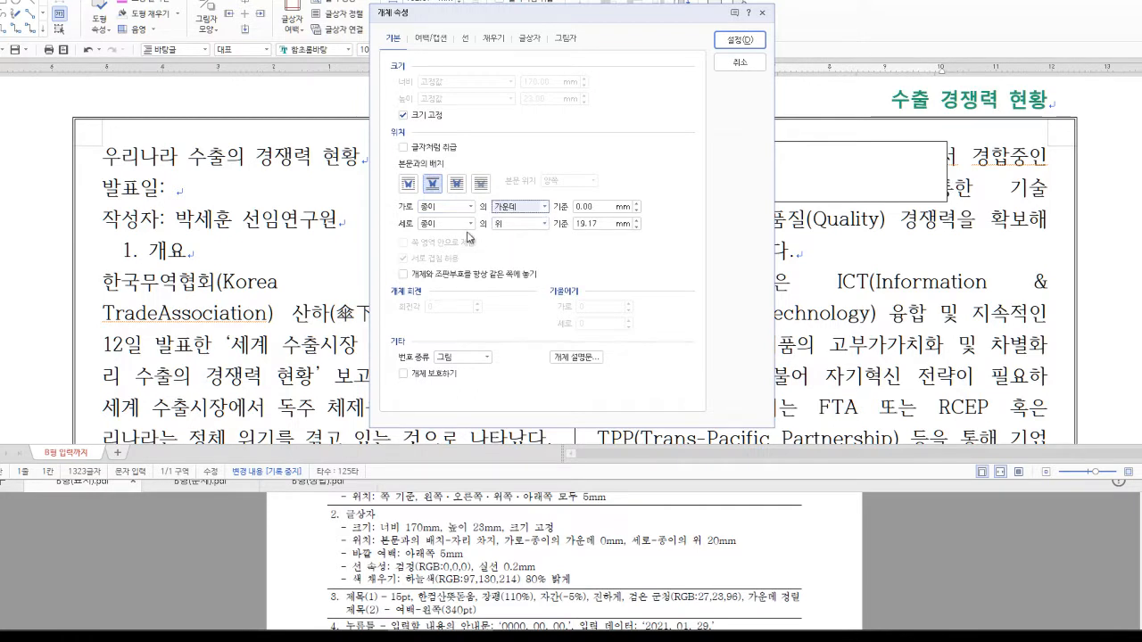
pyautogui.press('Tab')
pyautogui.press('Tab')
pyautogui.press('Tab')
pyautogui.press('Tab')
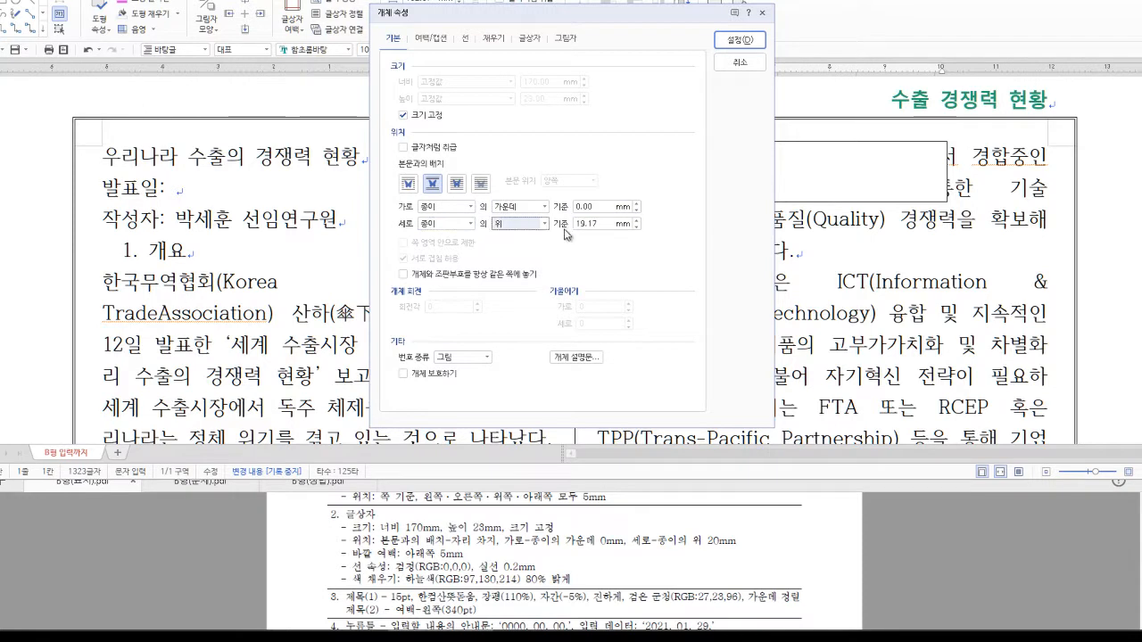
pyautogui.write('20')
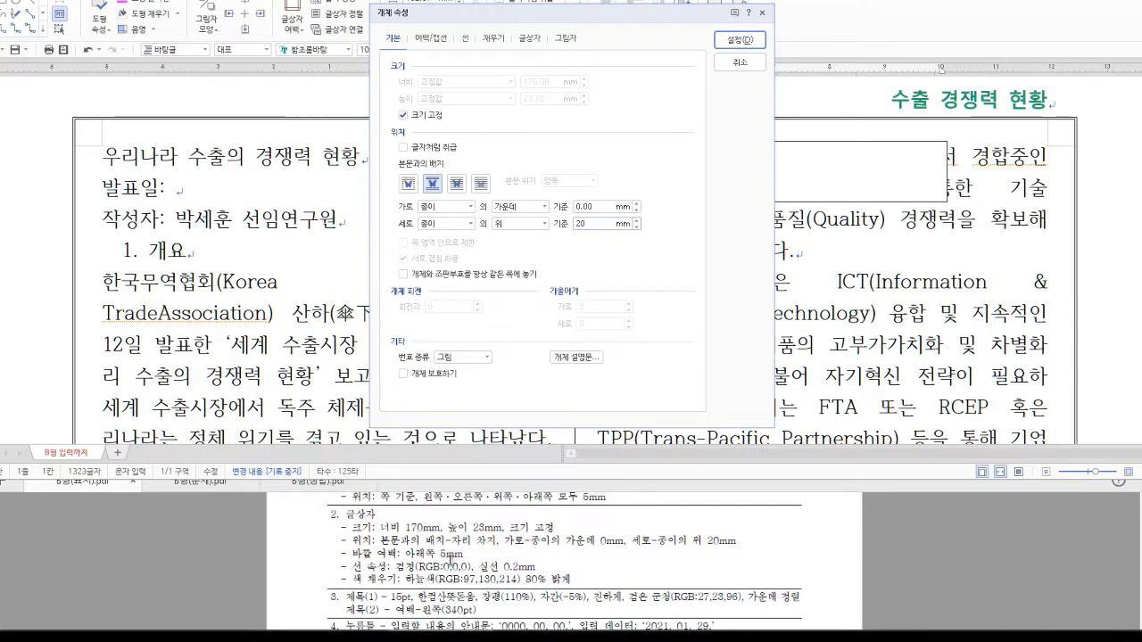
# Set the text box's bottom outer margin to 5 mm.
pyautogui.click(434, 41)
pyautogui.press('Tab')
pyautogui.press('Tab')
pyautogui.press('Tab')
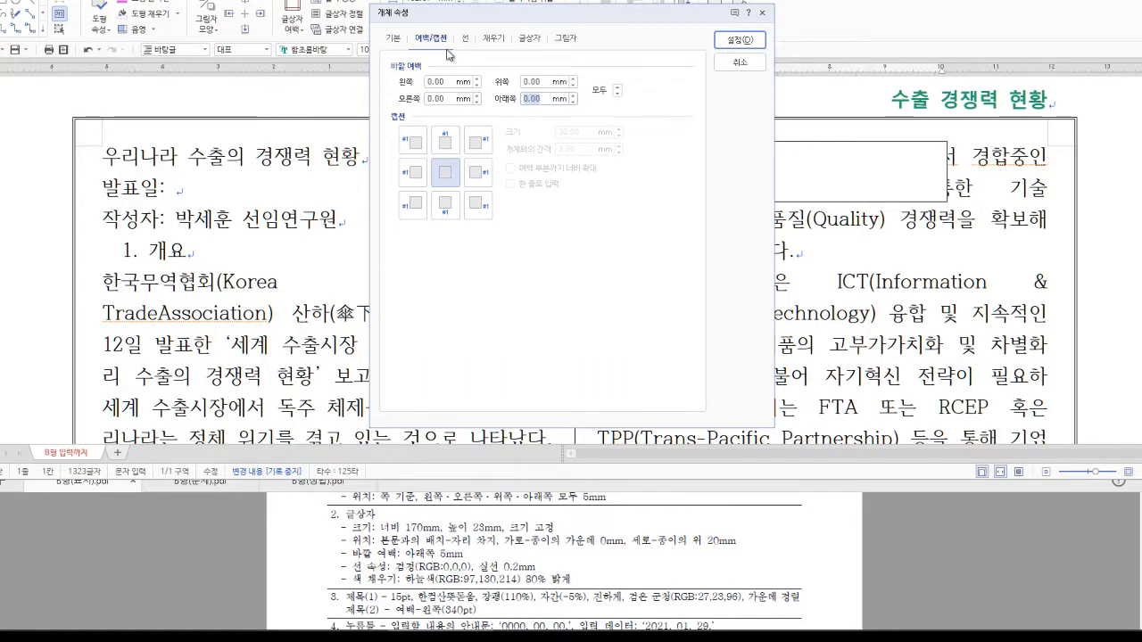
pyautogui.write('5')
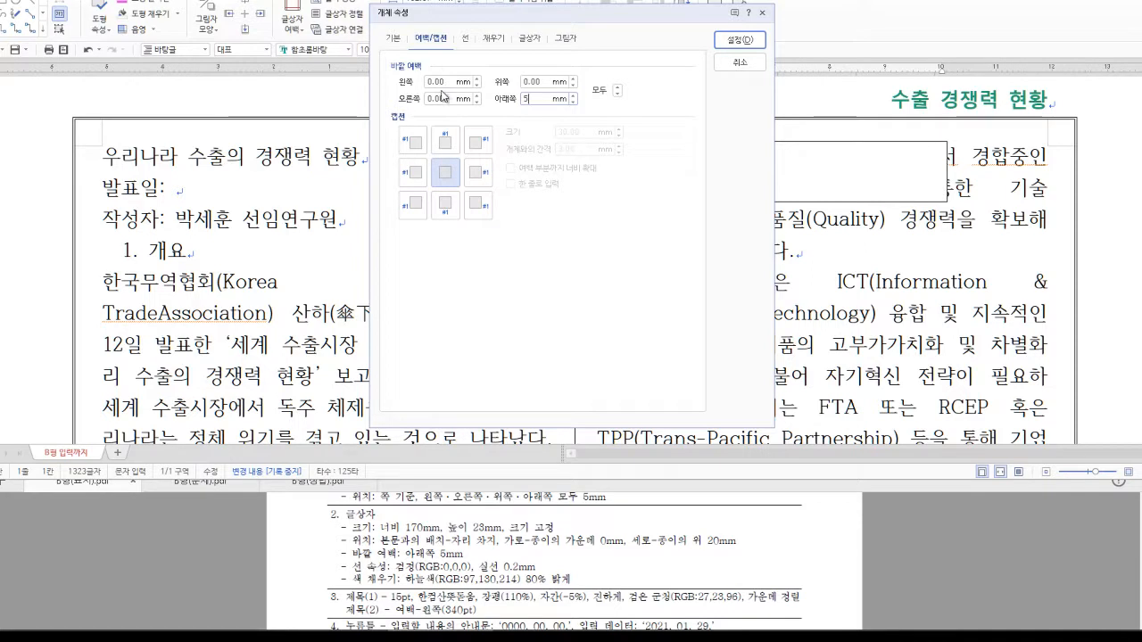
# Set the text box's outline thickness to 0.2 mm.
pyautogui.click(464, 40)
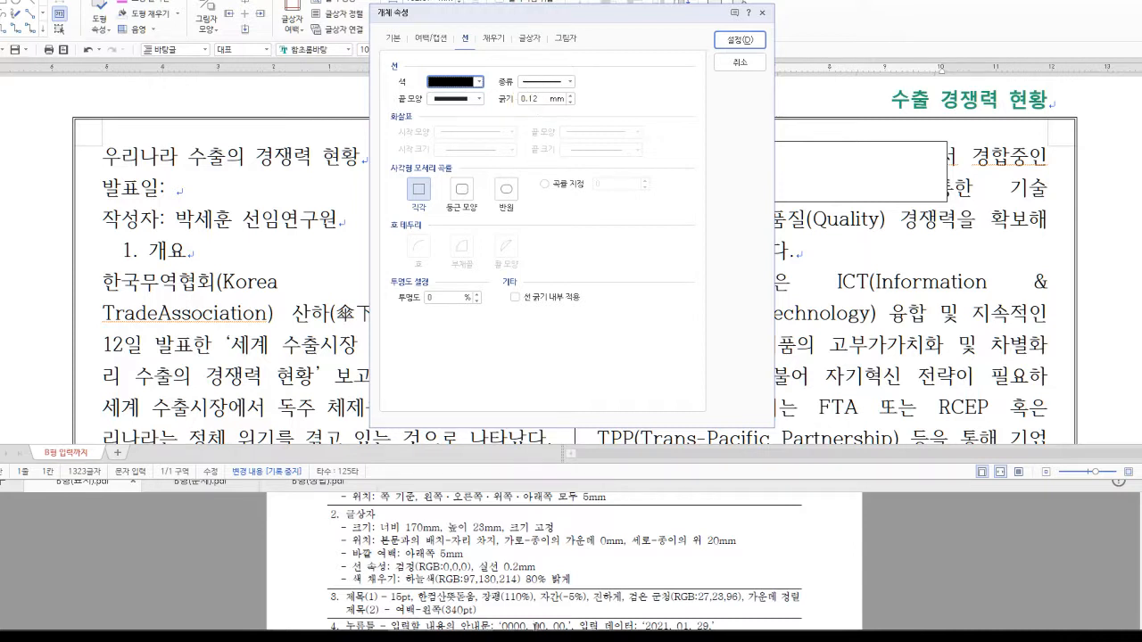
pyautogui.press('Tab')
pyautogui.press('Tab')
pyautogui.press('Tab')
pyautogui.write('0')
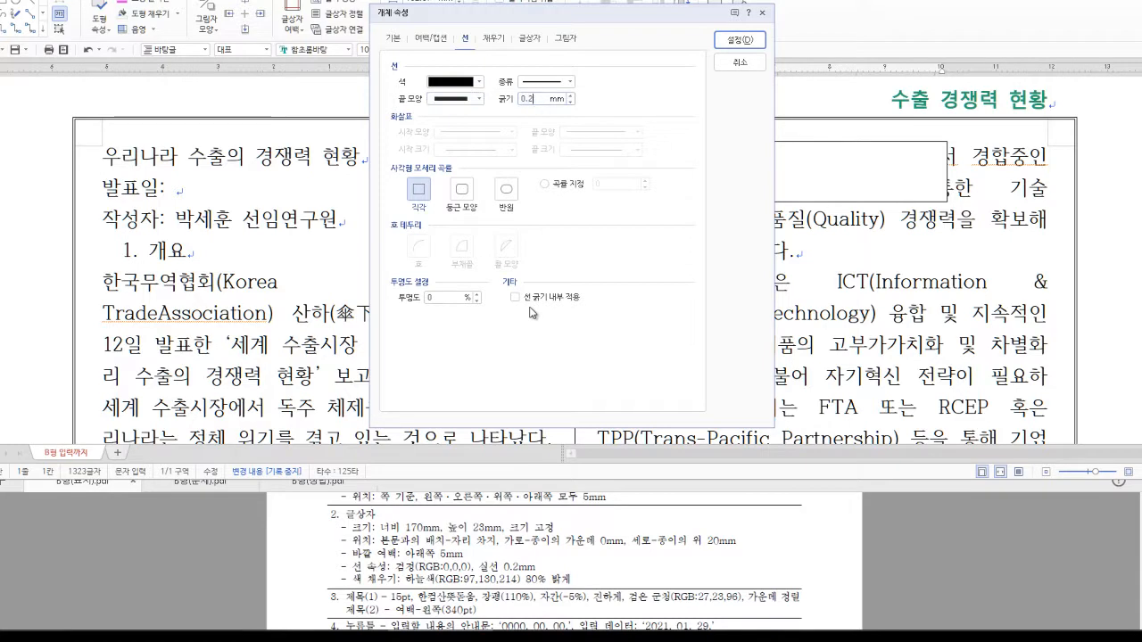
# Fill the text box with 하늘색 (RGB:97,130,214) 80% 밝게 and apply the object properties.
pyautogui.click(490, 42)
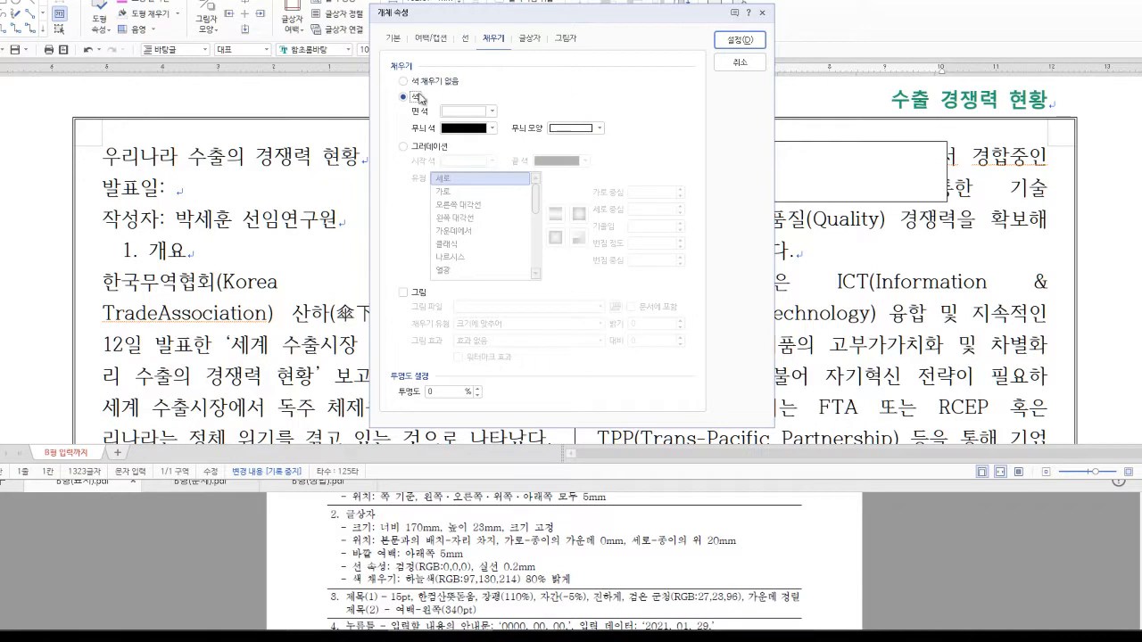
pyautogui.click(492, 111)
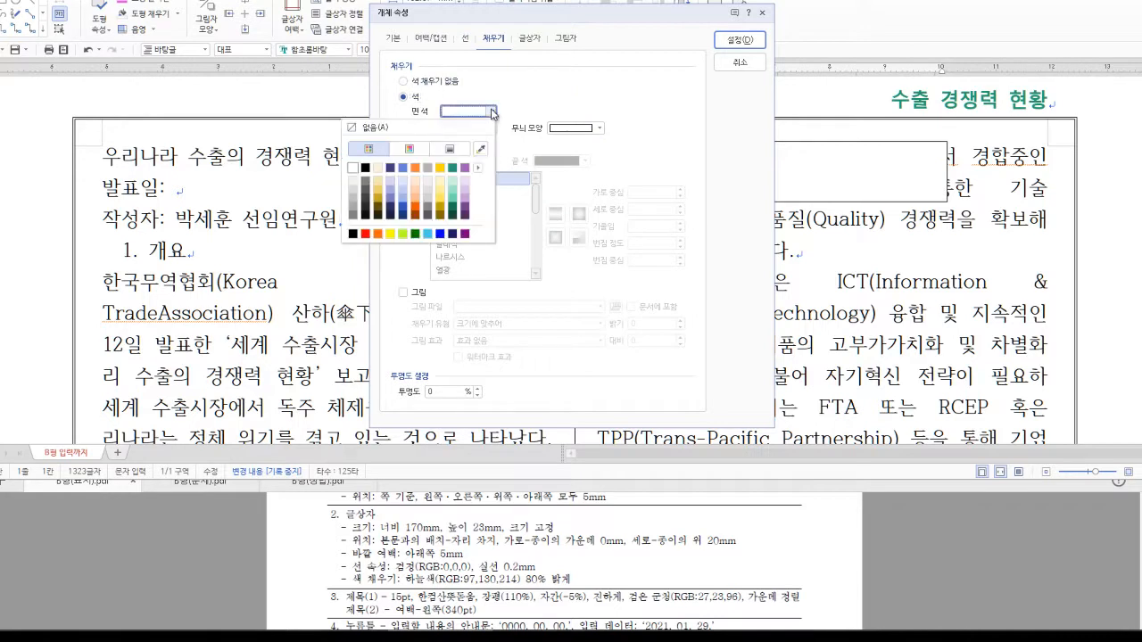
pyautogui.click(403, 184)
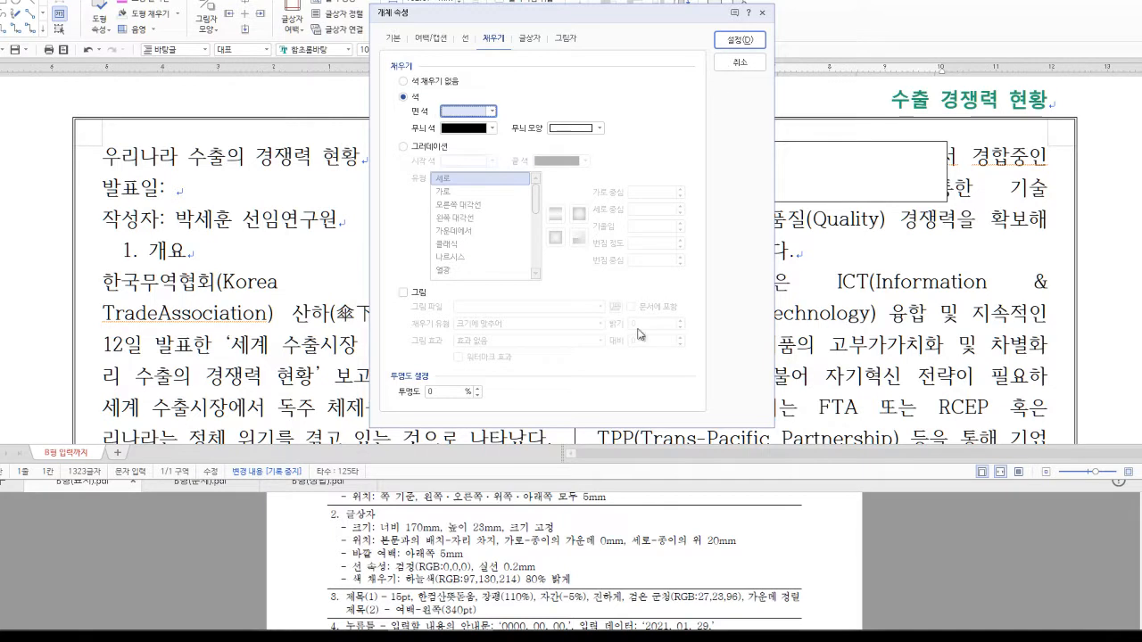
pyautogui.click(748, 41)
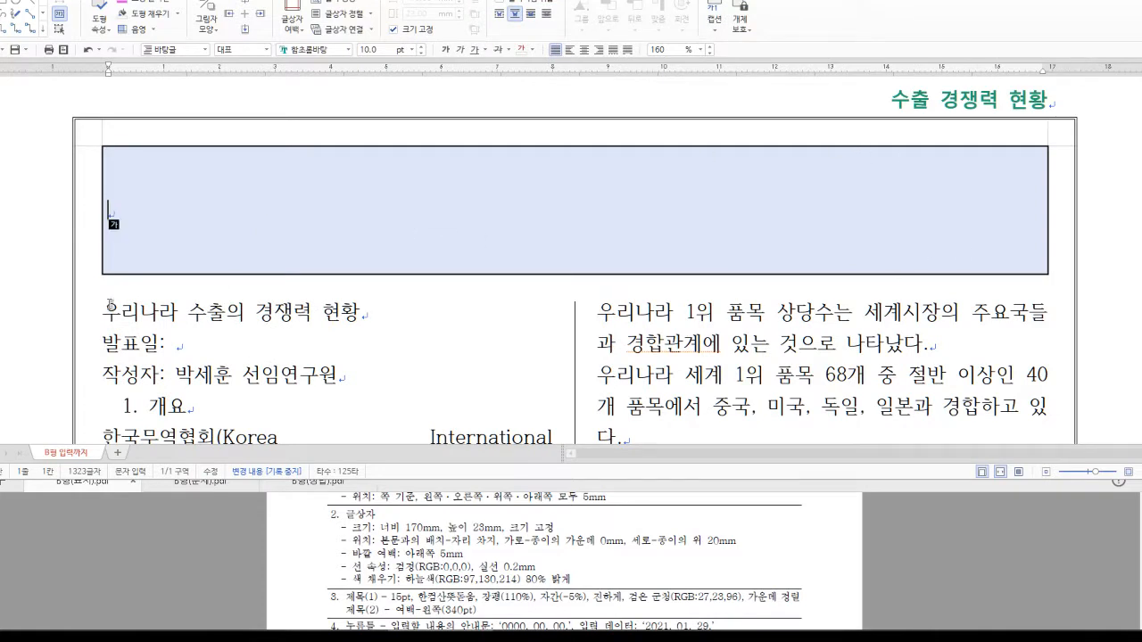
# Move the title, 발표일 and 작성자 lines from the start of the body into the text box.
pyautogui.moveTo(105, 307)
pyautogui.mouseDown()
pyautogui.moveTo(307, 384)
pyautogui.moveTo(355, 387)
pyautogui.mouseUp()
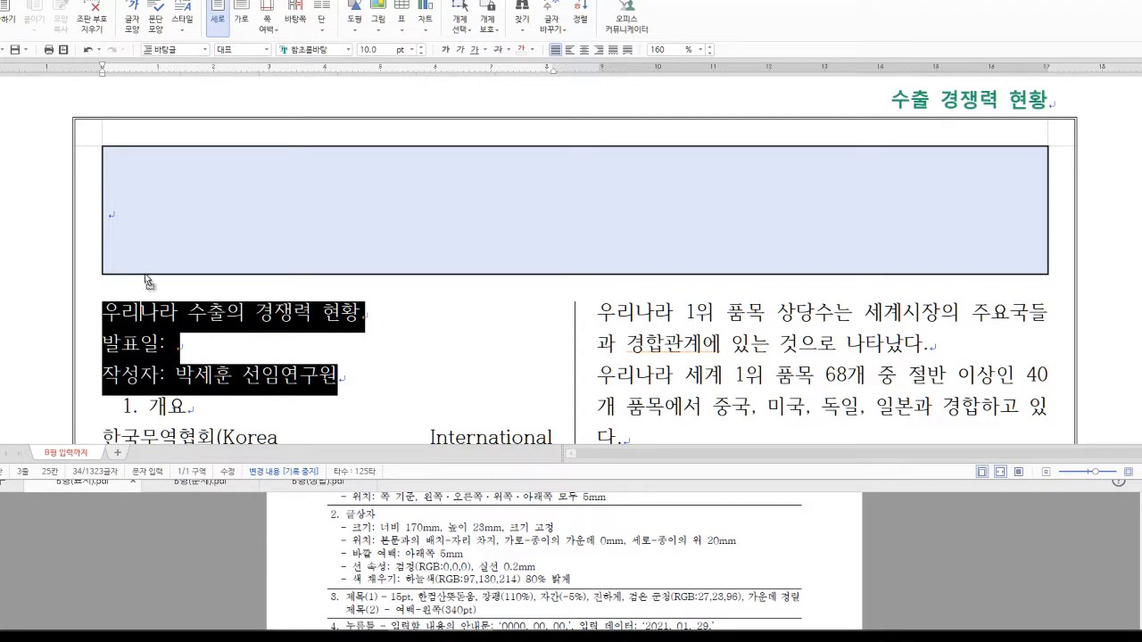
pyautogui.click(134, 219)
pyautogui.moveTo(131, 220); pyautogui.dragTo(133, 218)
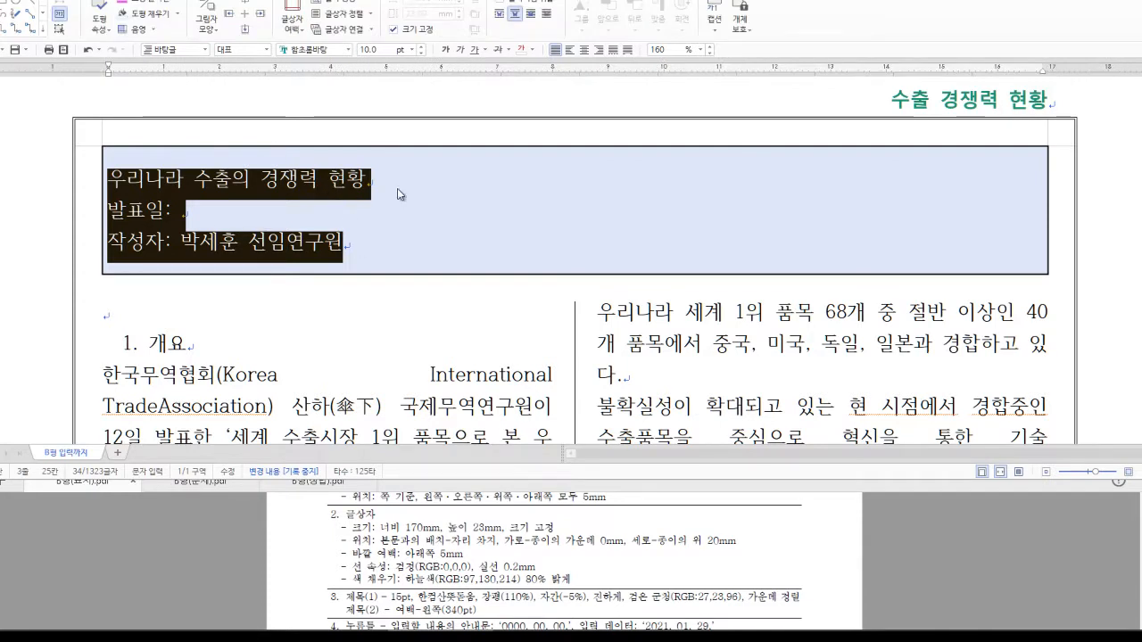
# Set the font size of the title 우리나라 수출의 경쟁력 현황 in the text box to 15 pt.
pyautogui.click(427, 184)
pyautogui.moveTo(374, 182); pyautogui.dragTo(111, 181)
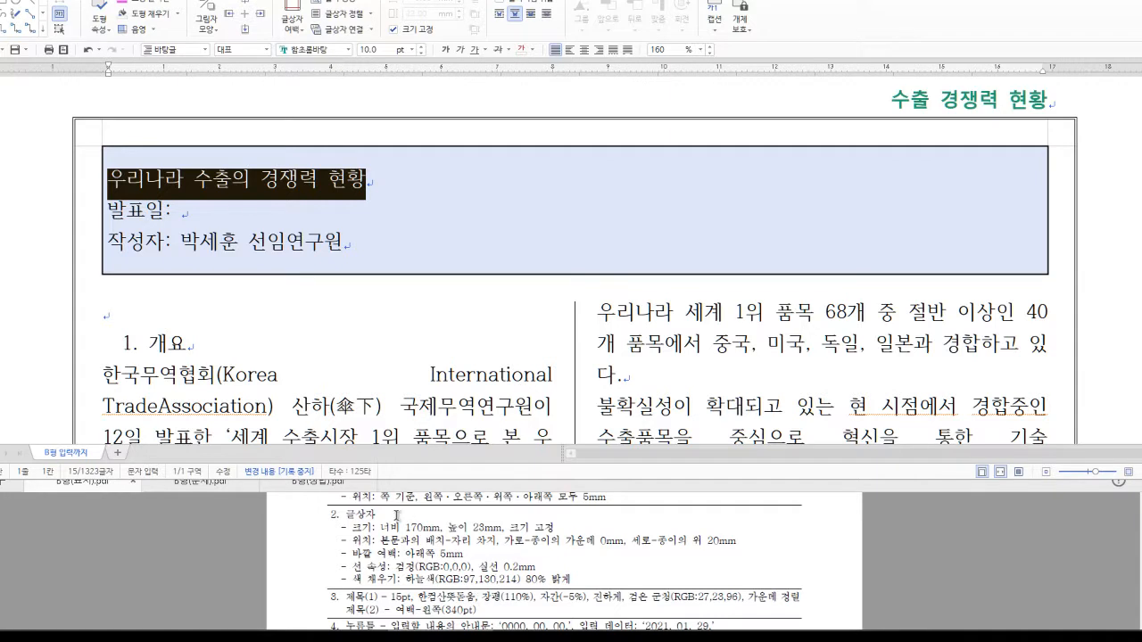
pyautogui.hotkey('alt', 'l')
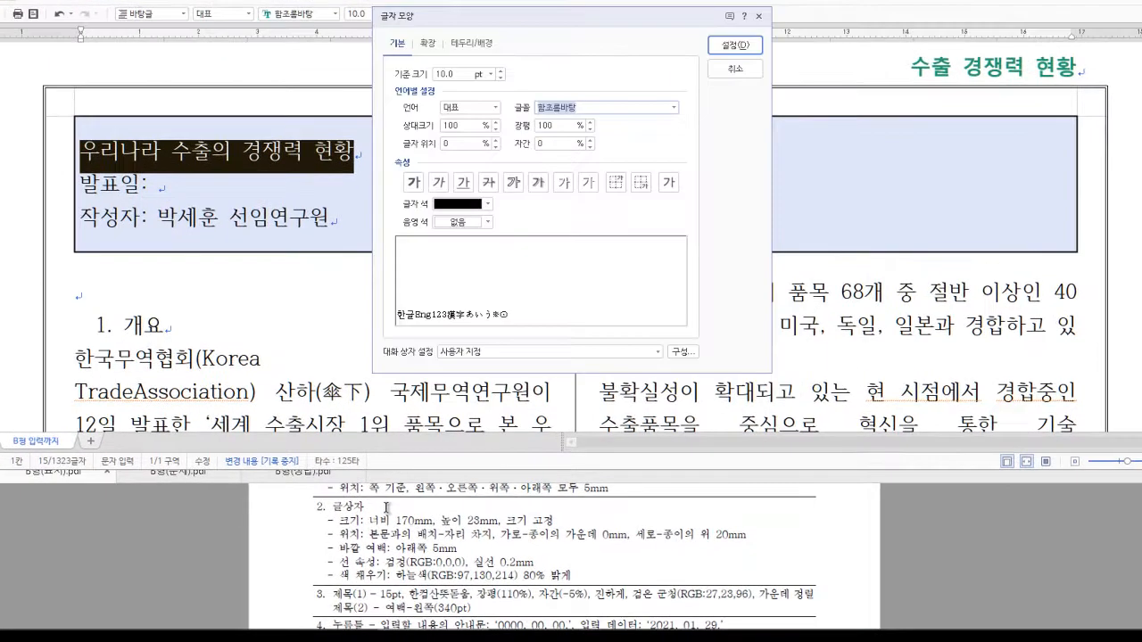
pyautogui.click(501, 71)
pyautogui.click(501, 72)
pyautogui.click(501, 71)
pyautogui.click(501, 71)
pyautogui.click(502, 72)
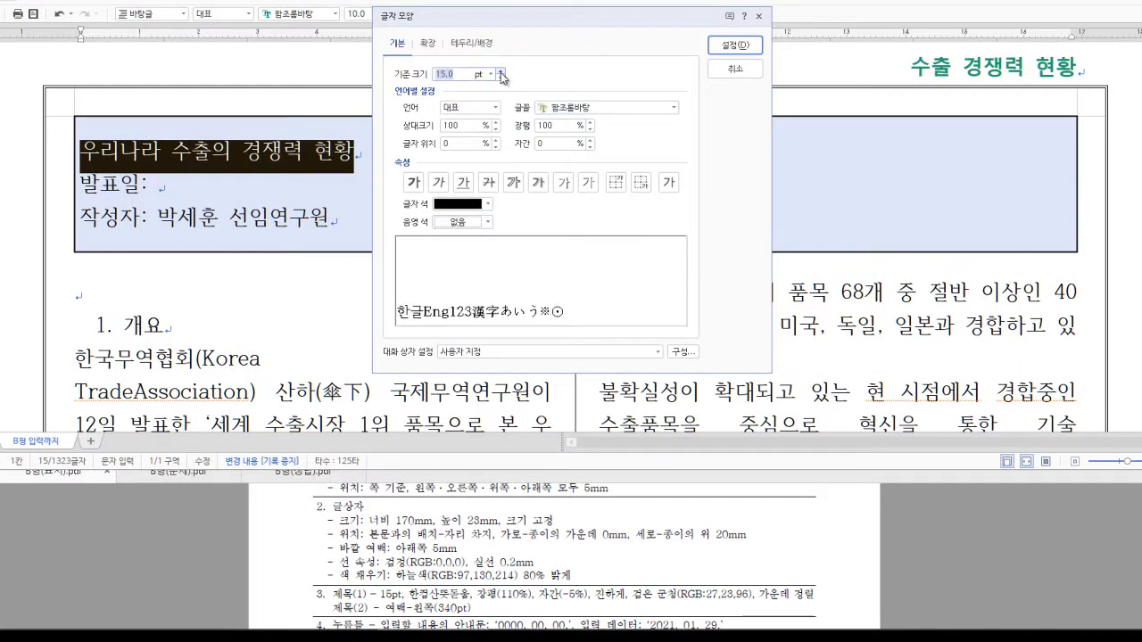
# Set the title's font to 한컴산뜻돋움.
pyautogui.press('Tab')
pyautogui.press('Tab')
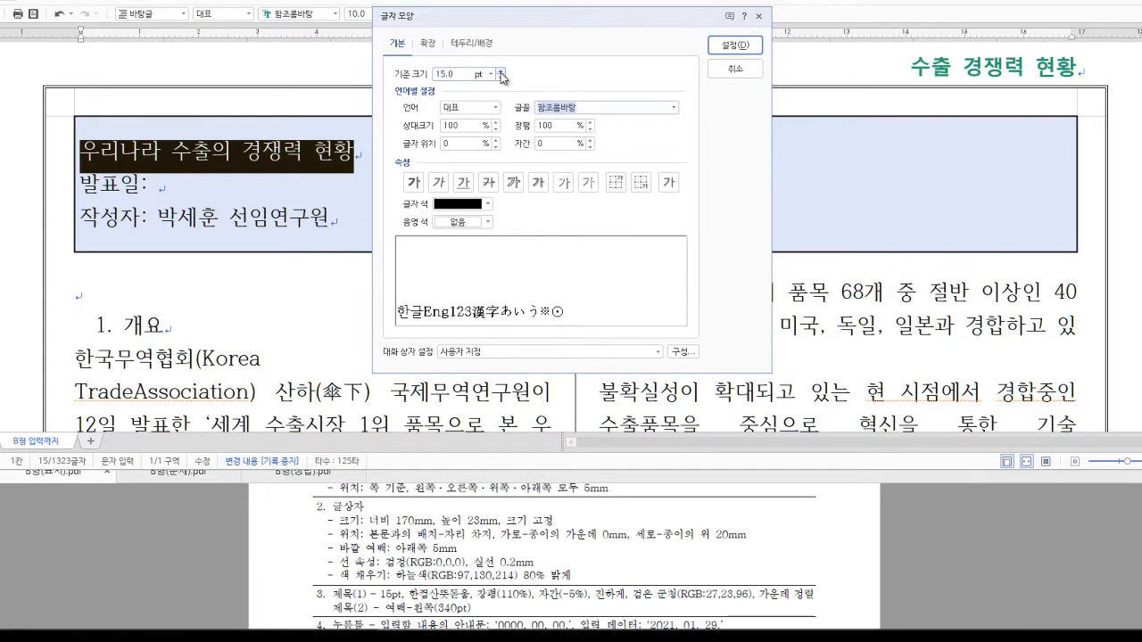
pyautogui.write('한컴')
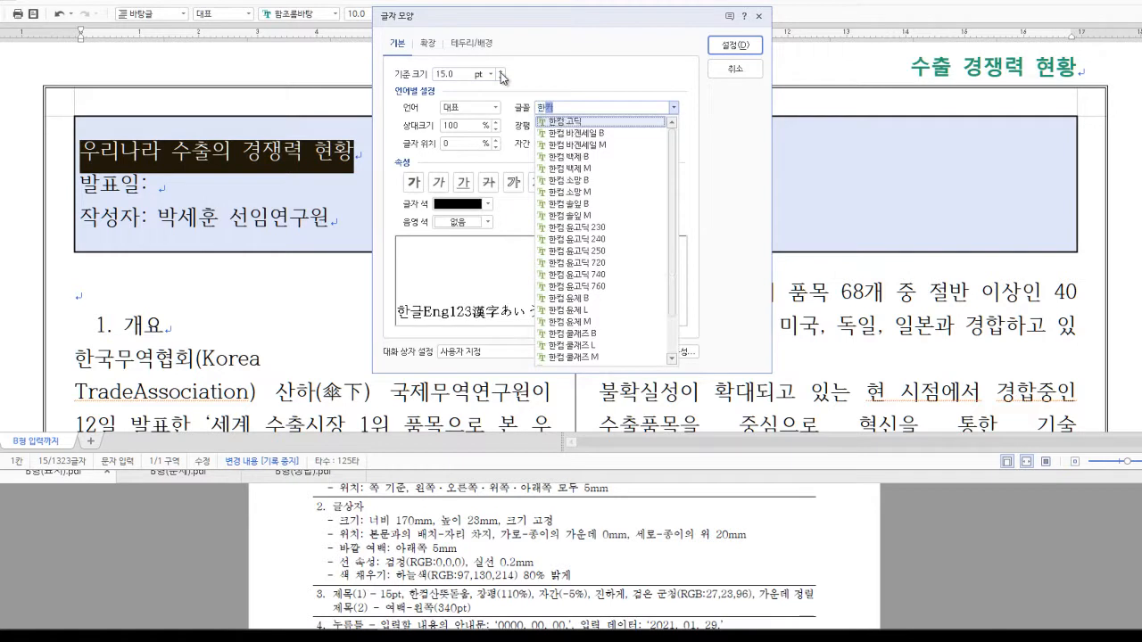
pyautogui.write('산')
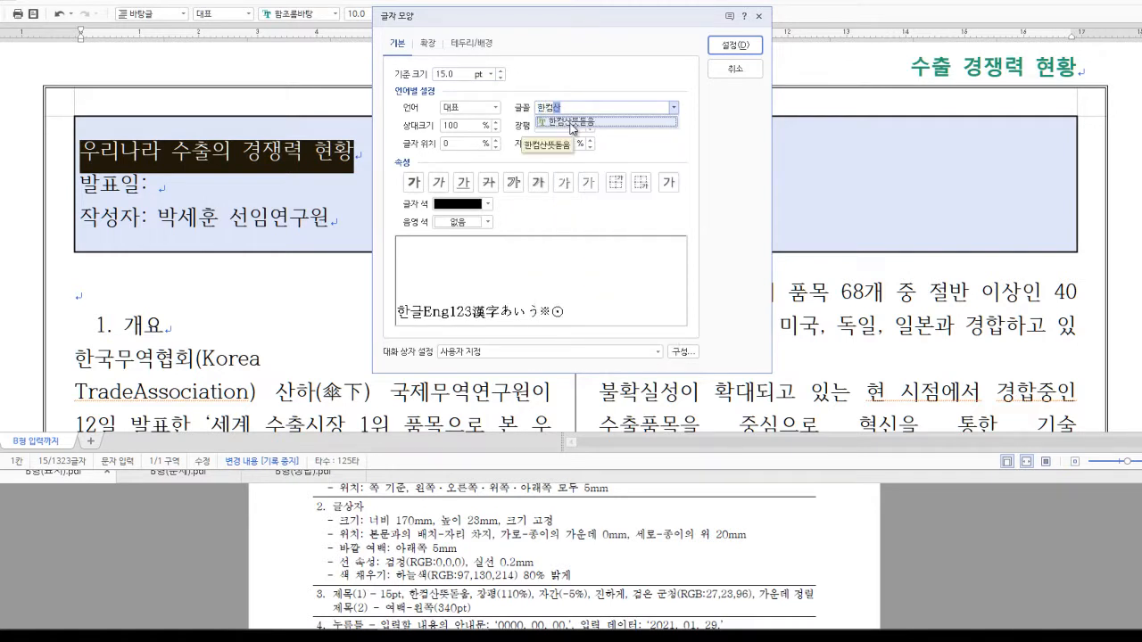
pyautogui.click(571, 121)
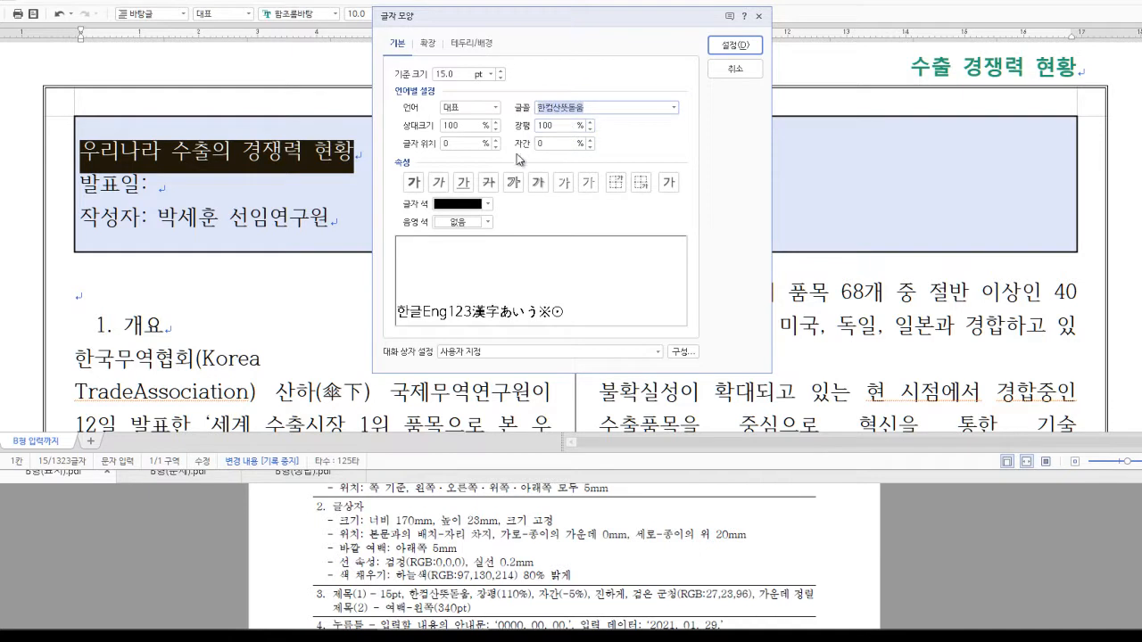
# Set the title's character width (장평) to 110% and its letter spacing (자간) to -5%.
pyautogui.press('Tab')
pyautogui.press('Tab')
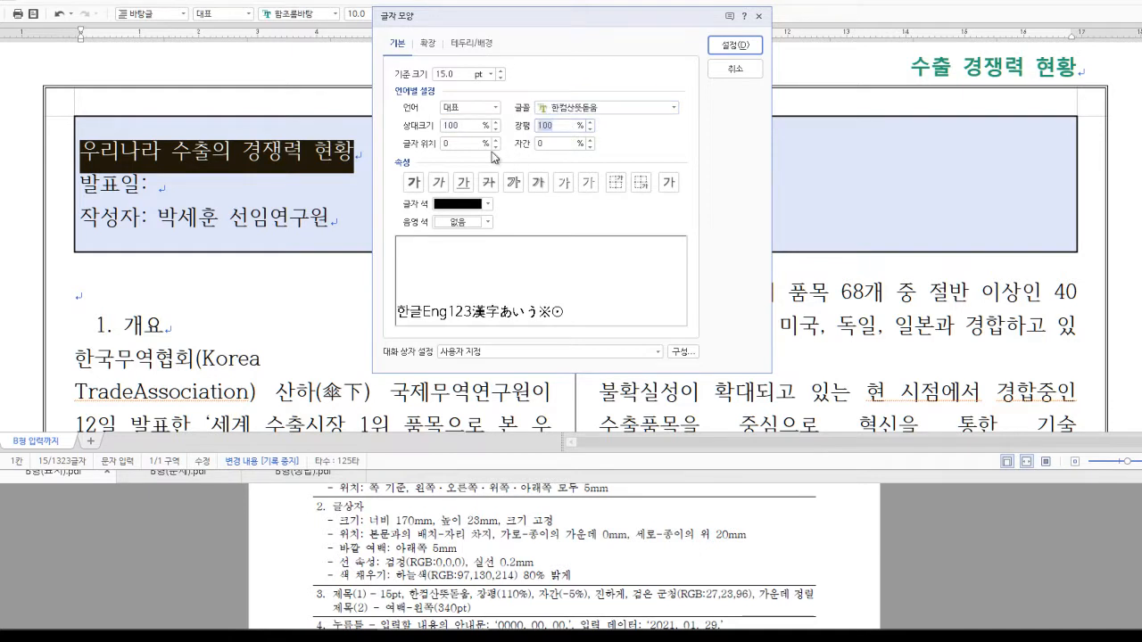
pyautogui.write('110')
pyautogui.press('Tab')
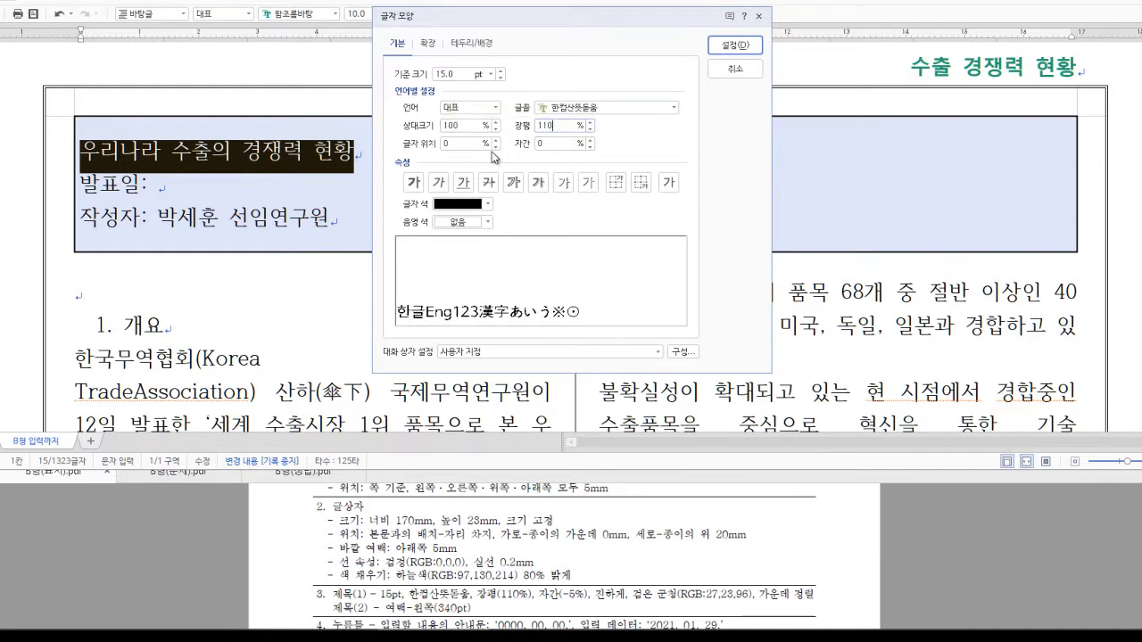
pyautogui.press('Tab')
pyautogui.write('-5')
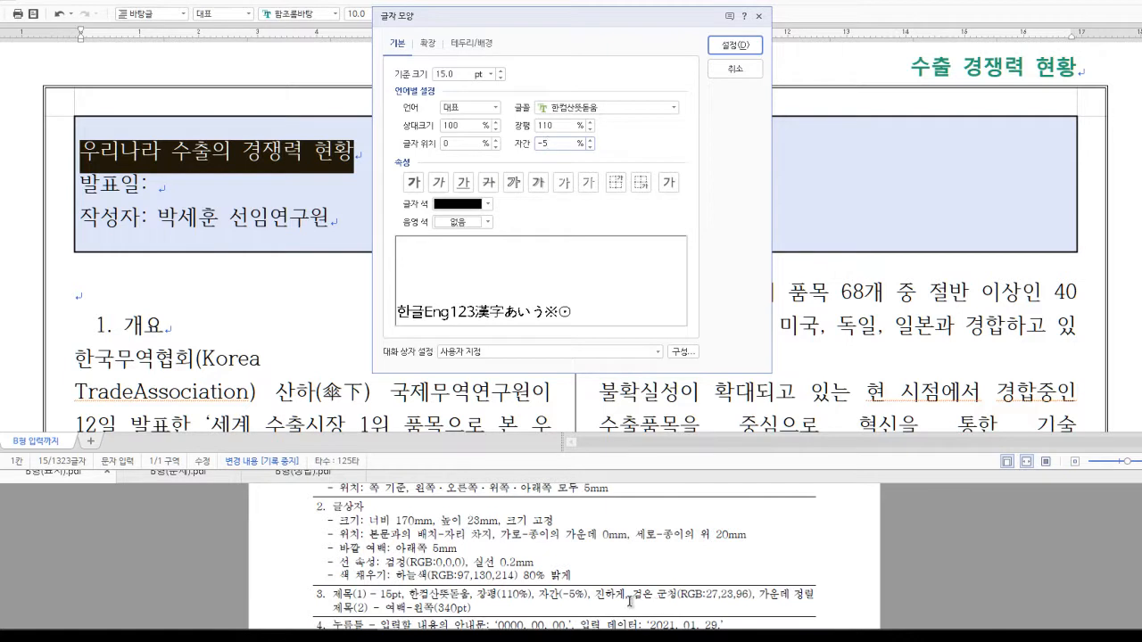
# Make the title bold in 검은 군청 (RGB:27,23,96) and apply the character formatting.
pyautogui.click(413, 181)
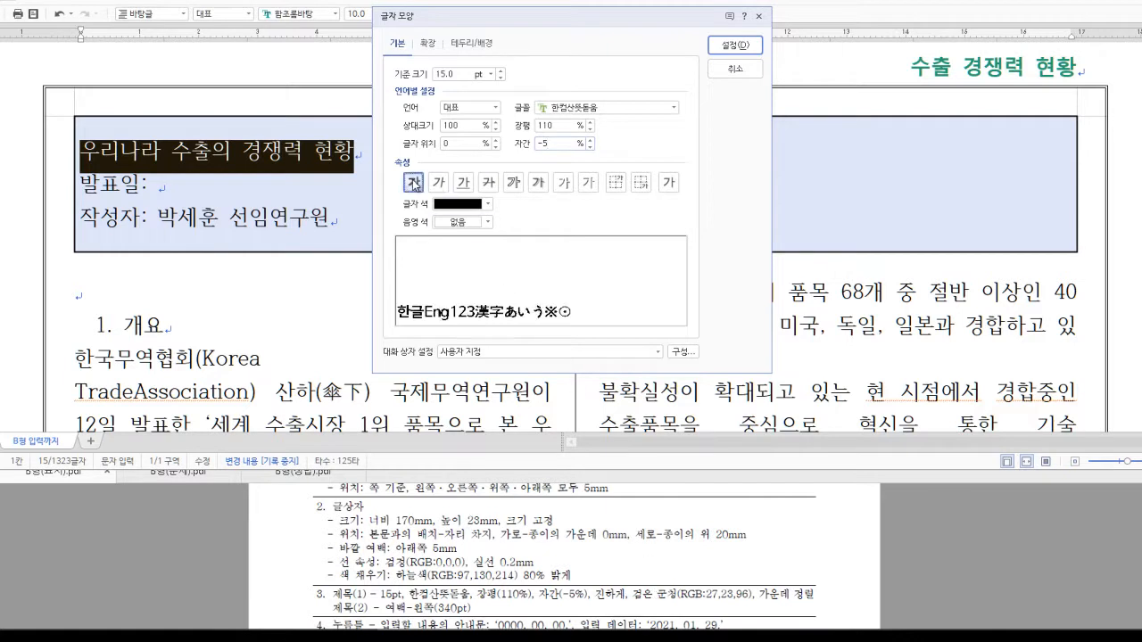
pyautogui.click(488, 203)
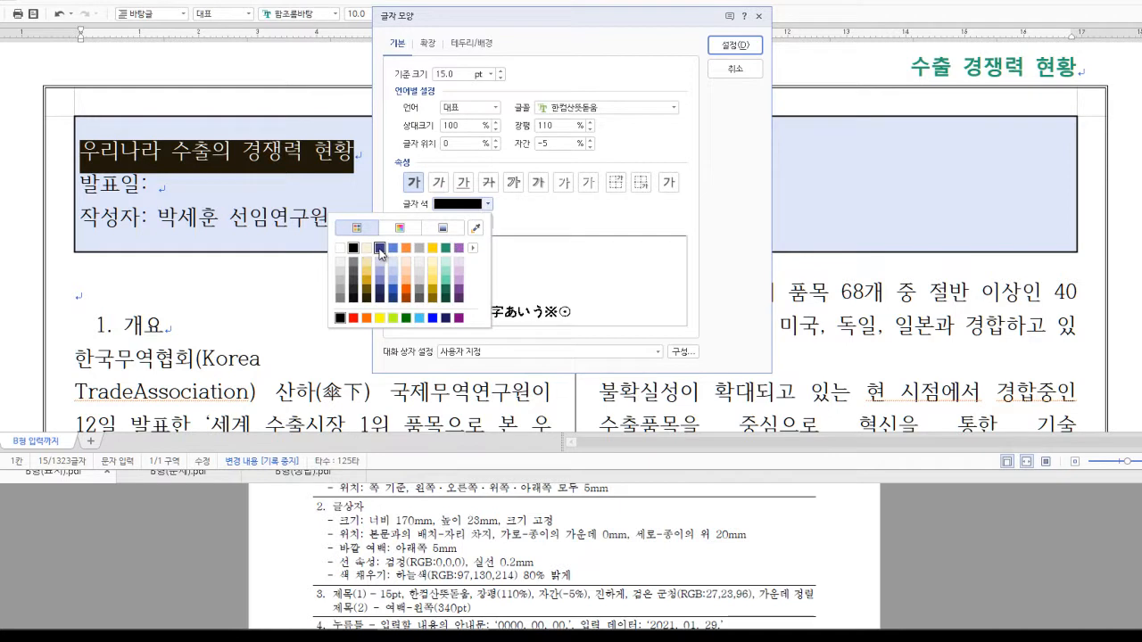
pyautogui.click(473, 248)
pyautogui.click(443, 288)
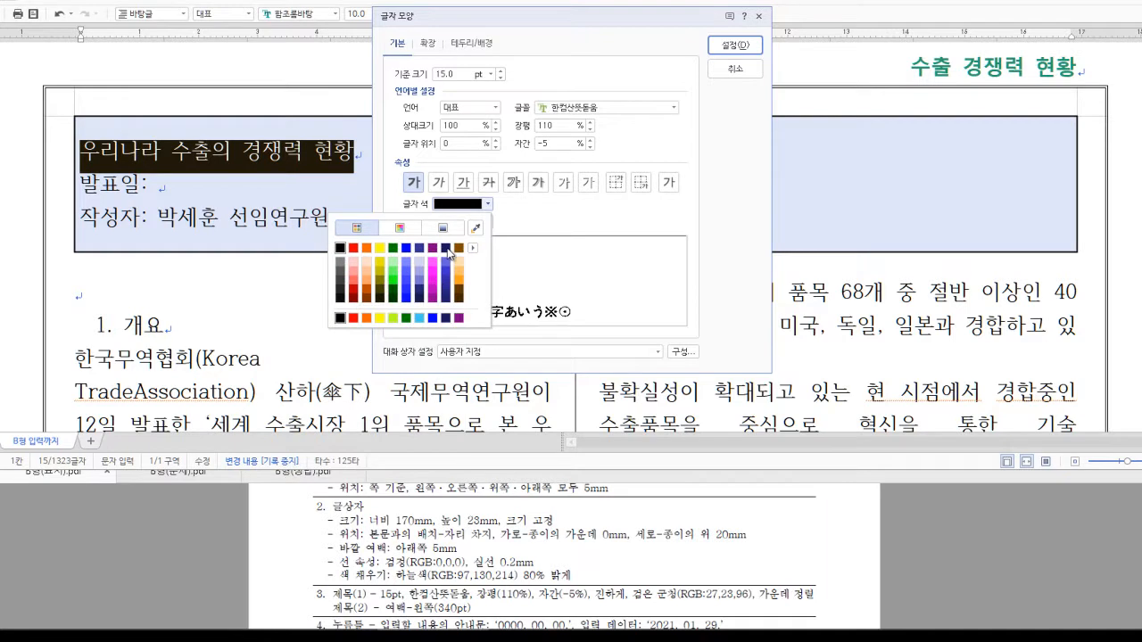
pyautogui.click(449, 247)
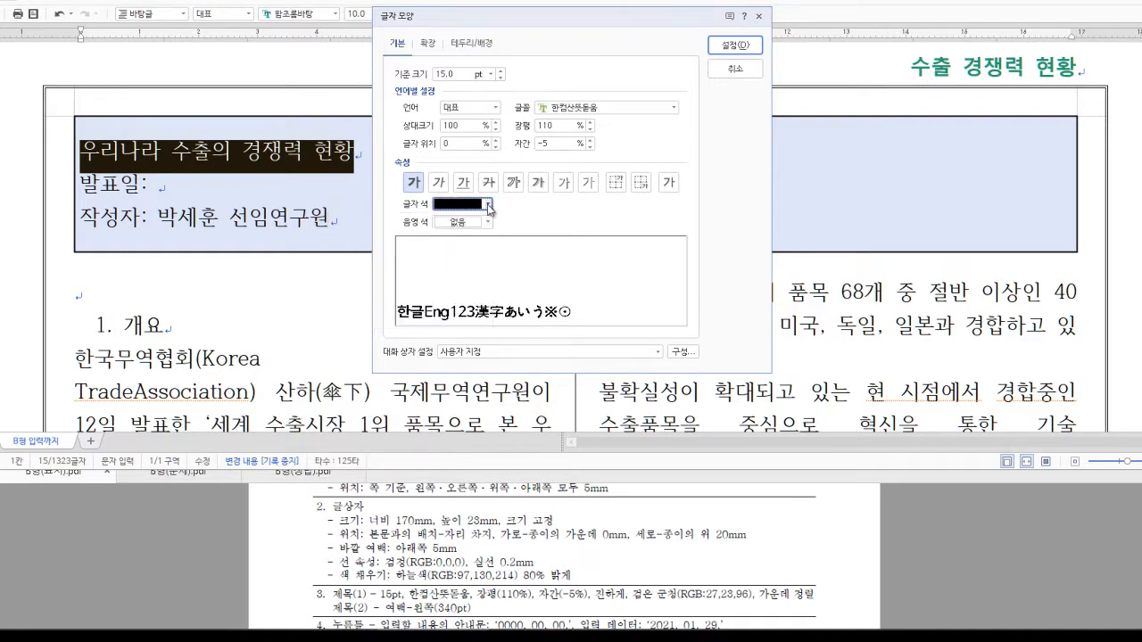
pyautogui.click(486, 205)
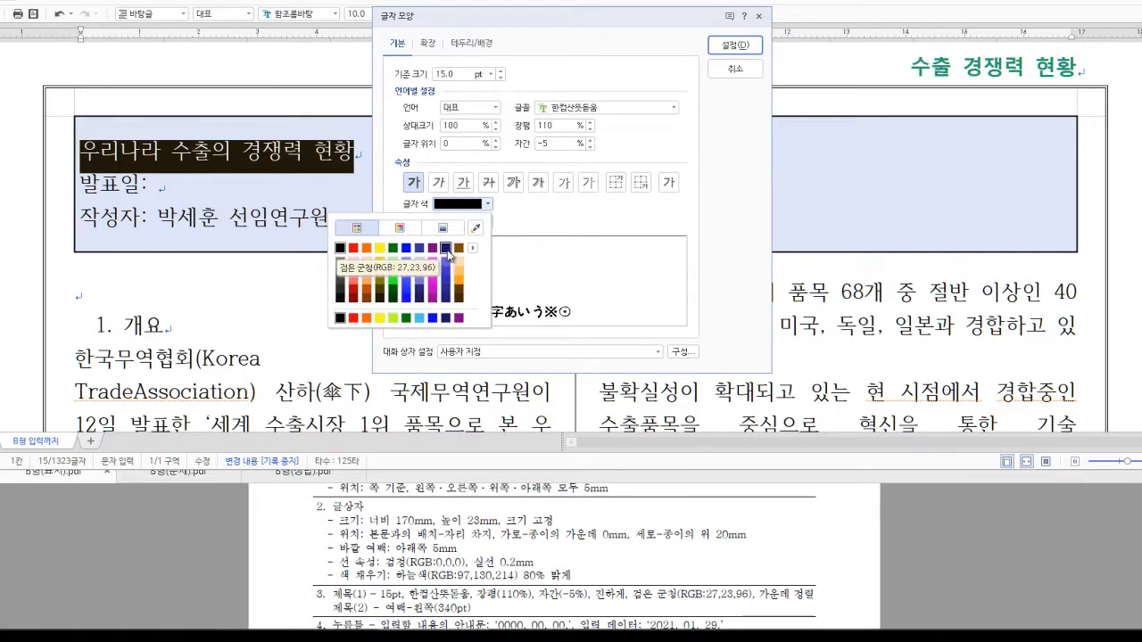
pyautogui.click(446, 250)
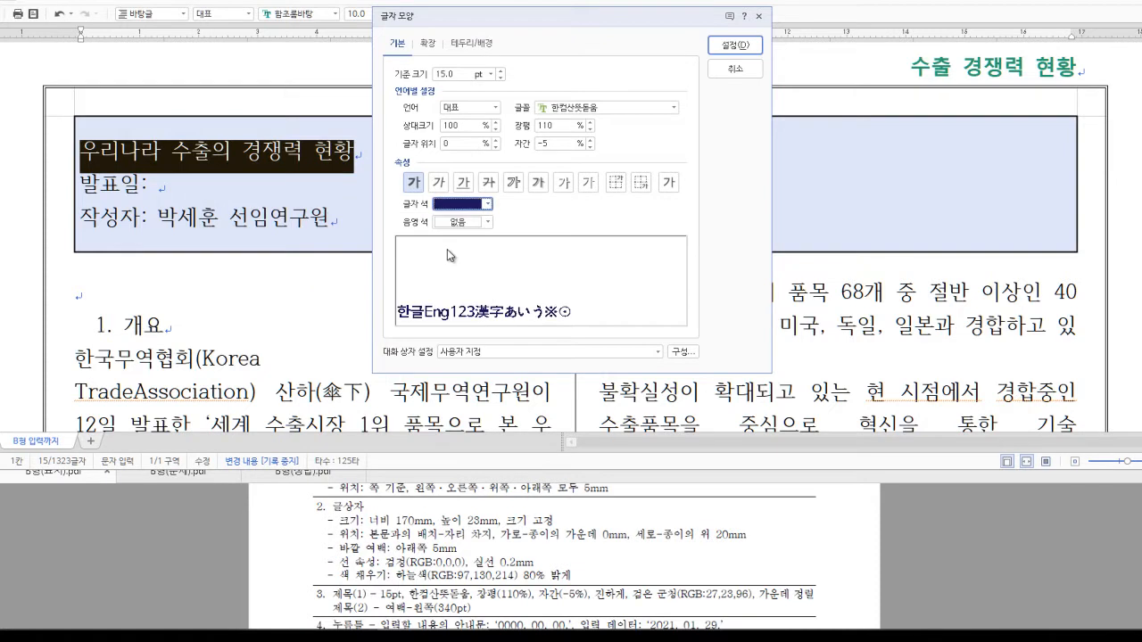
pyautogui.click(734, 52)
# Center-align the title line in the text box, as item 3 of the exam instructions requires.
pyautogui.click(764, 596)
pyautogui.moveTo(764, 596); pyautogui.dragTo(817, 598)
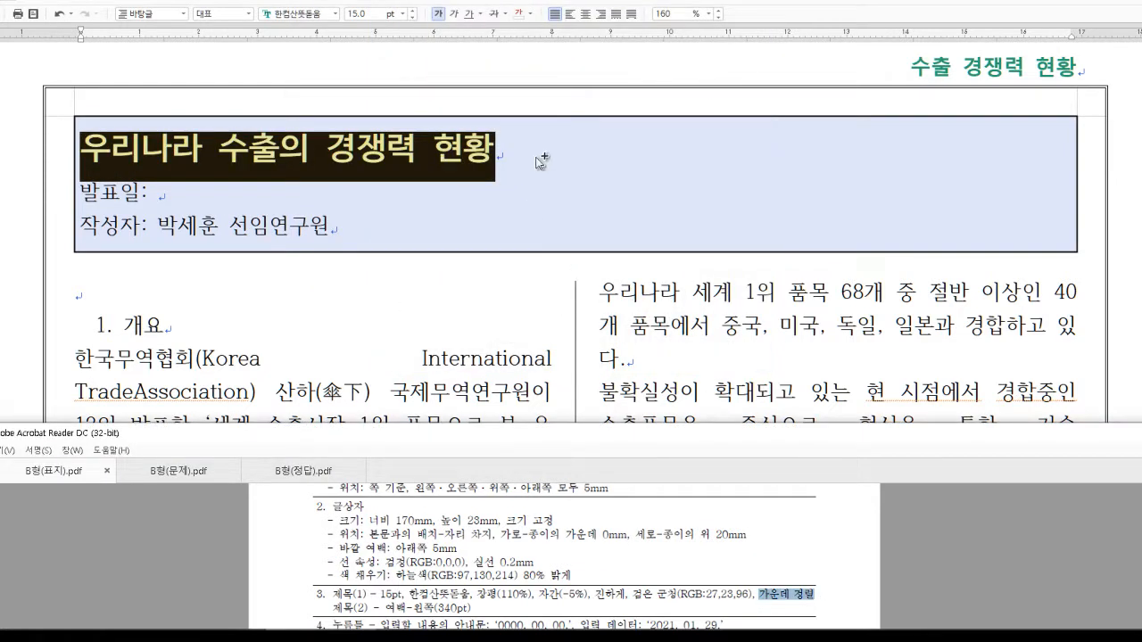
pyautogui.click(489, 148)
pyautogui.hotkey('ctrl', 'shift', 'c')
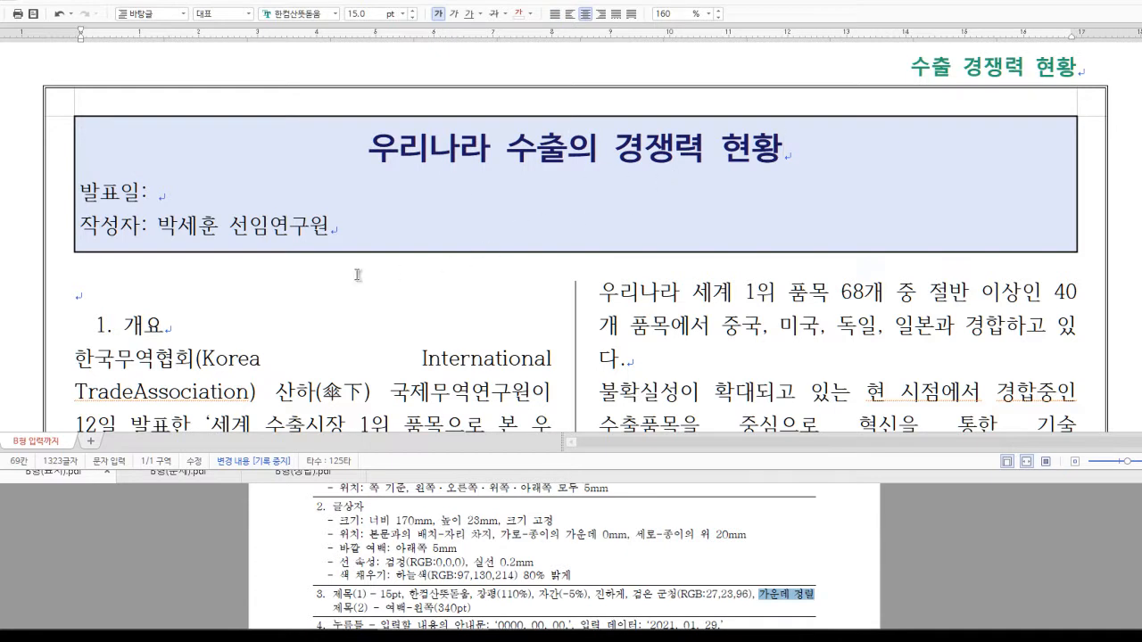
pyautogui.moveTo(81, 191); pyautogui.dragTo(330, 234)
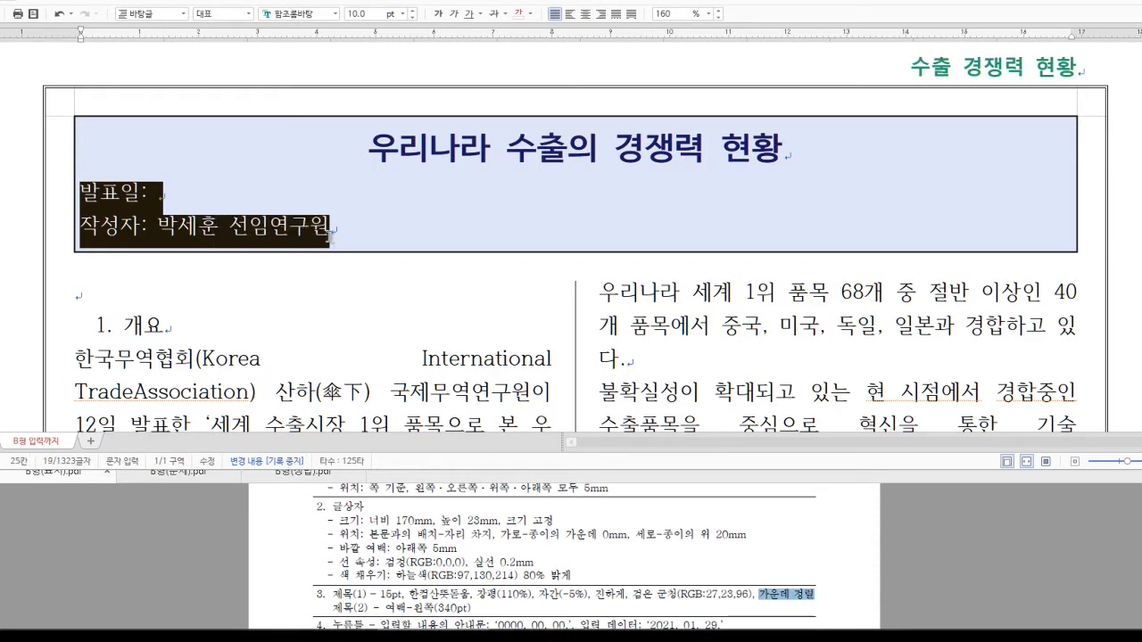
pyautogui.hotkey('alt', 'l')
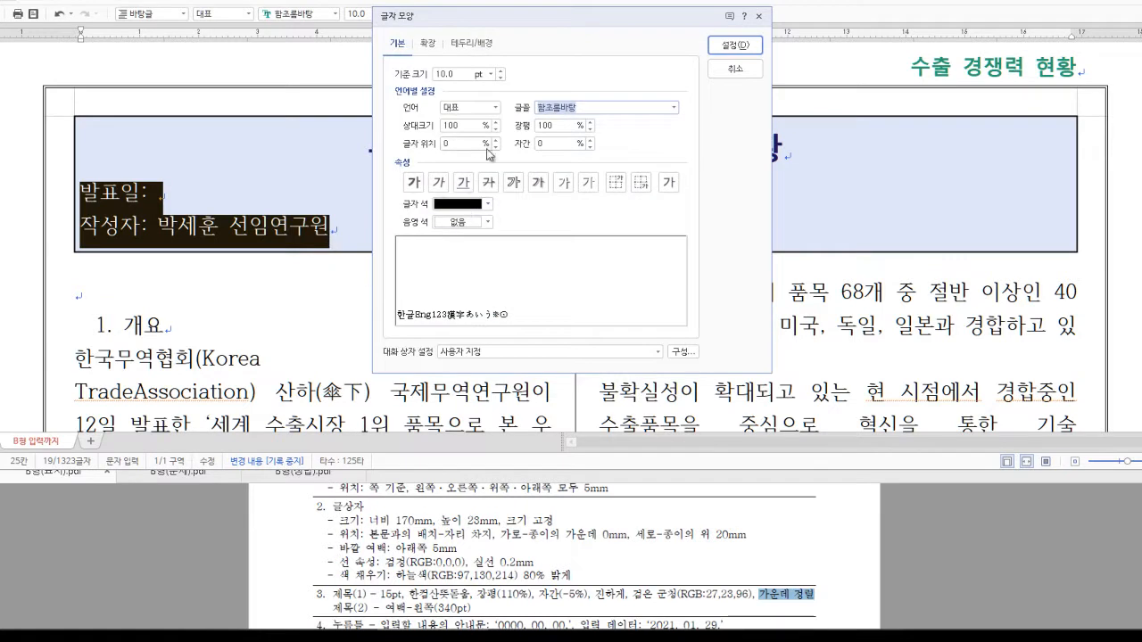
pyautogui.click(736, 71)
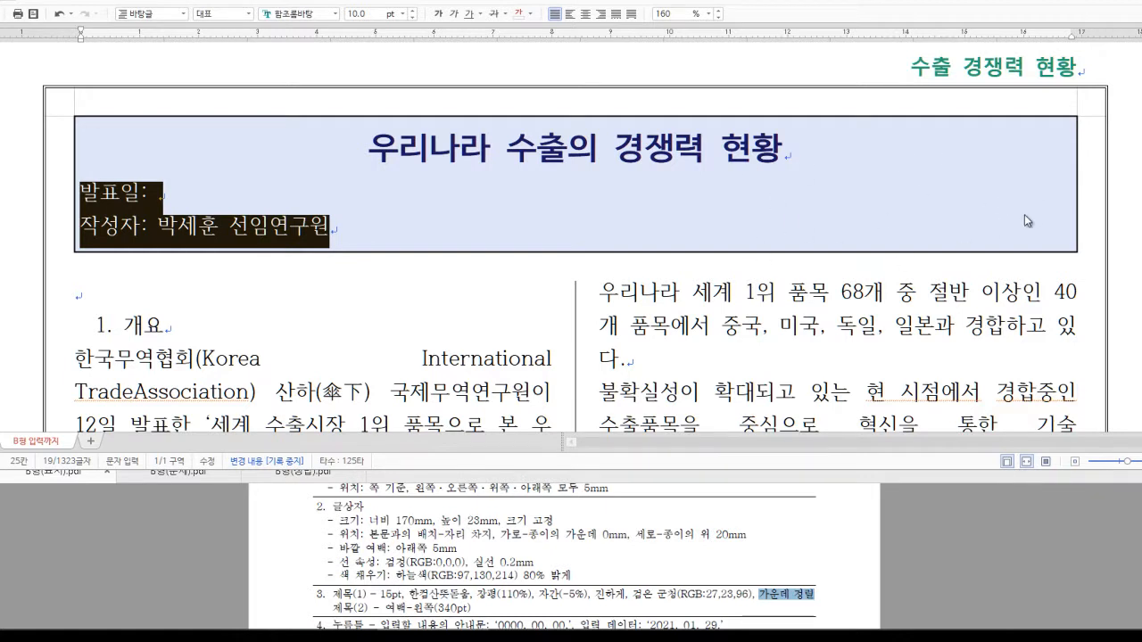
# Consult 제목(2) in B형(문제).pdf and set the left paragraph margin of the 발표일 and 작성자 lines to 340 pt.
pyautogui.click(181, 471)
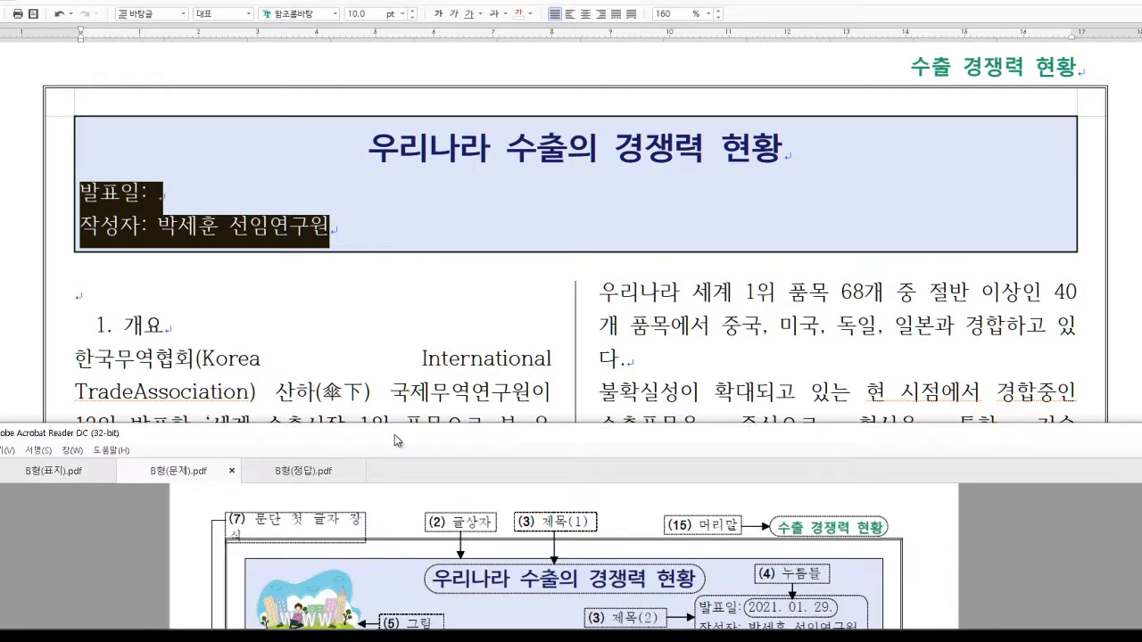
pyautogui.doubleClick(474, 433)
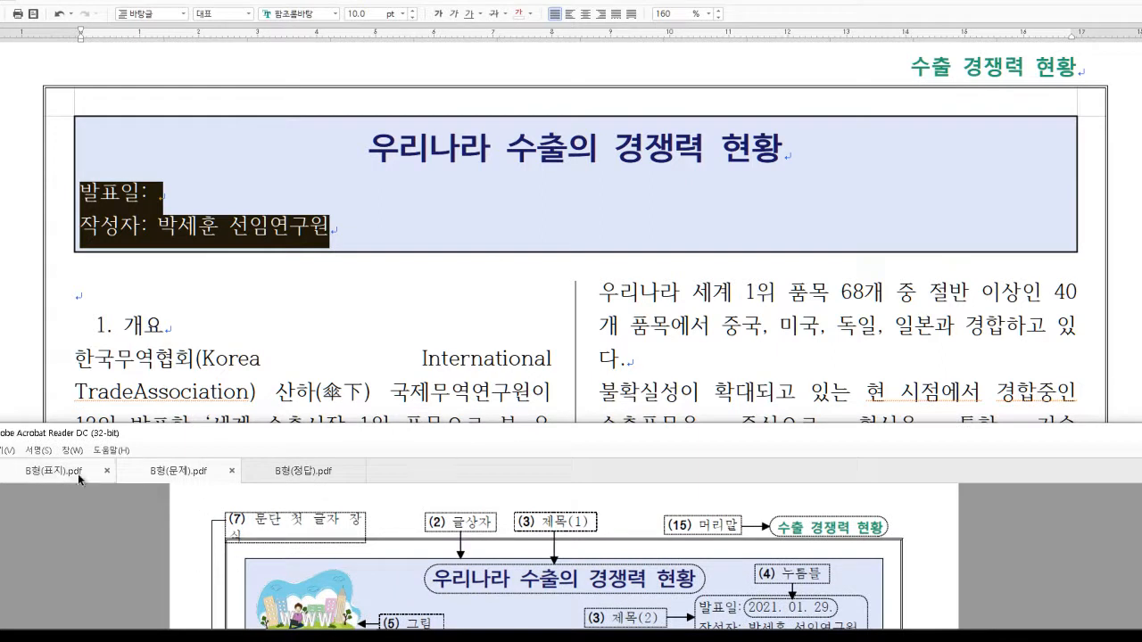
pyautogui.click(71, 480)
pyautogui.click(419, 279)
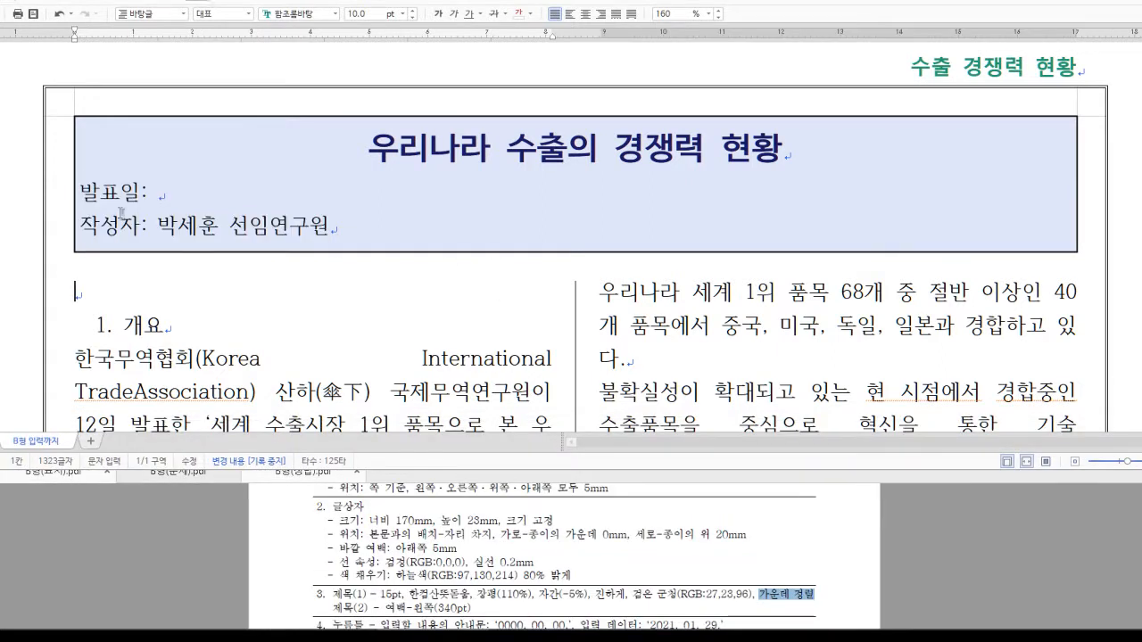
pyautogui.moveTo(82, 191); pyautogui.dragTo(358, 235)
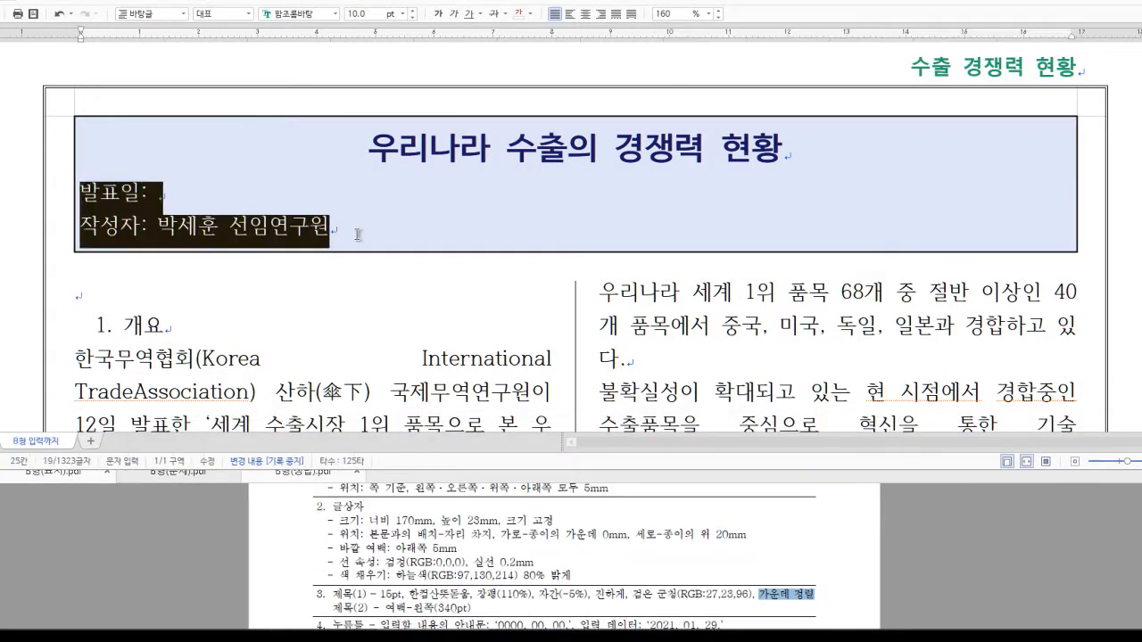
pyautogui.hotkey('alt', 't')
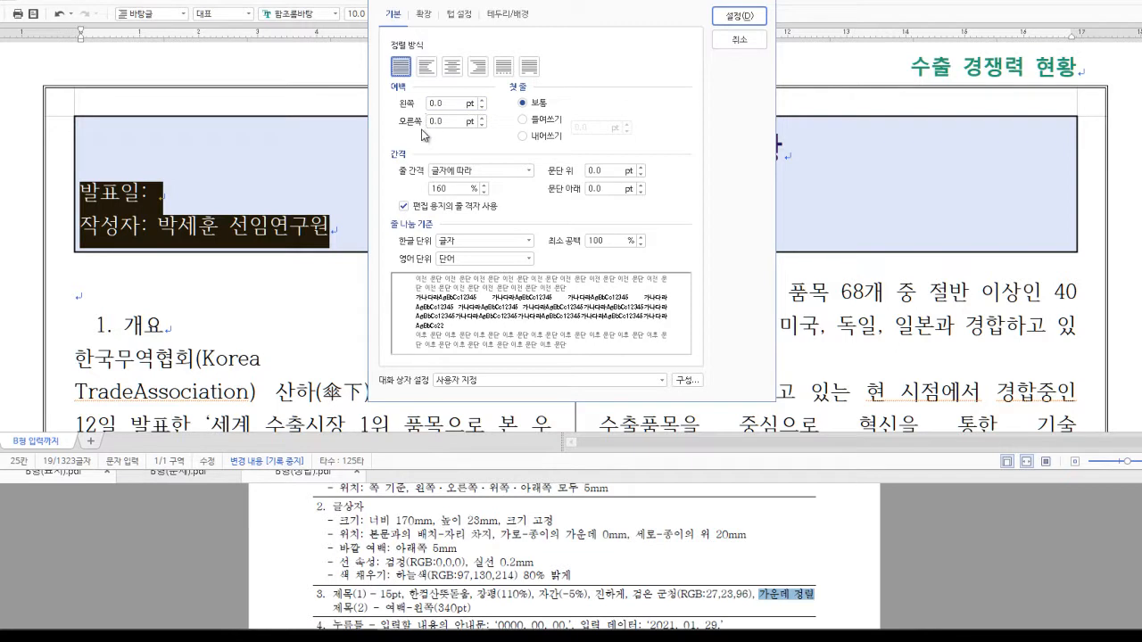
pyautogui.press('alt')
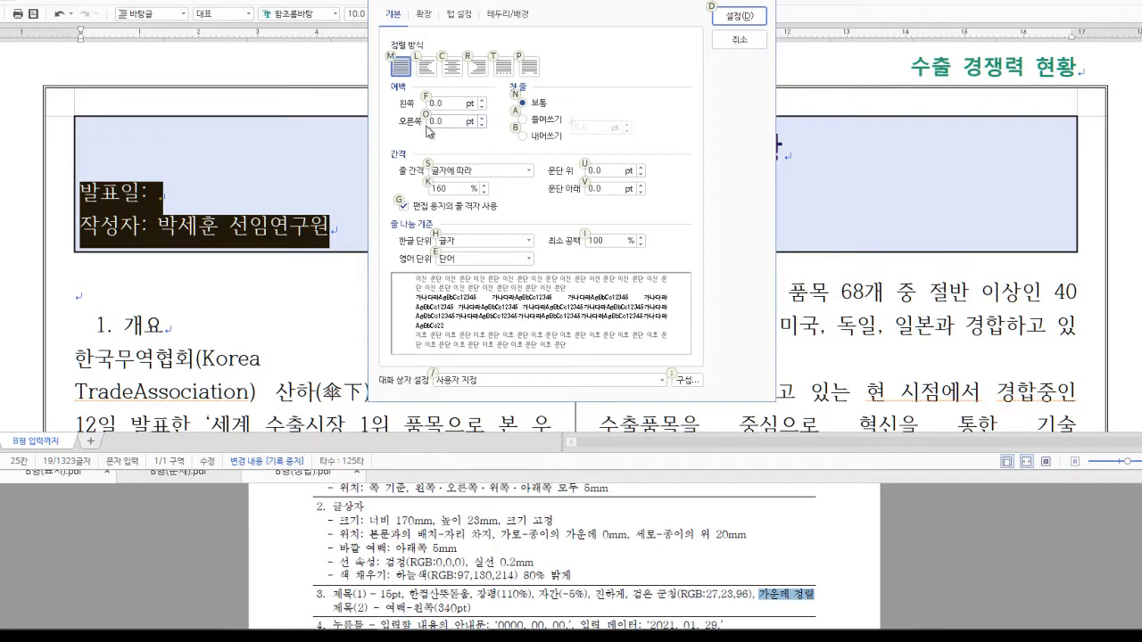
pyautogui.press('f')
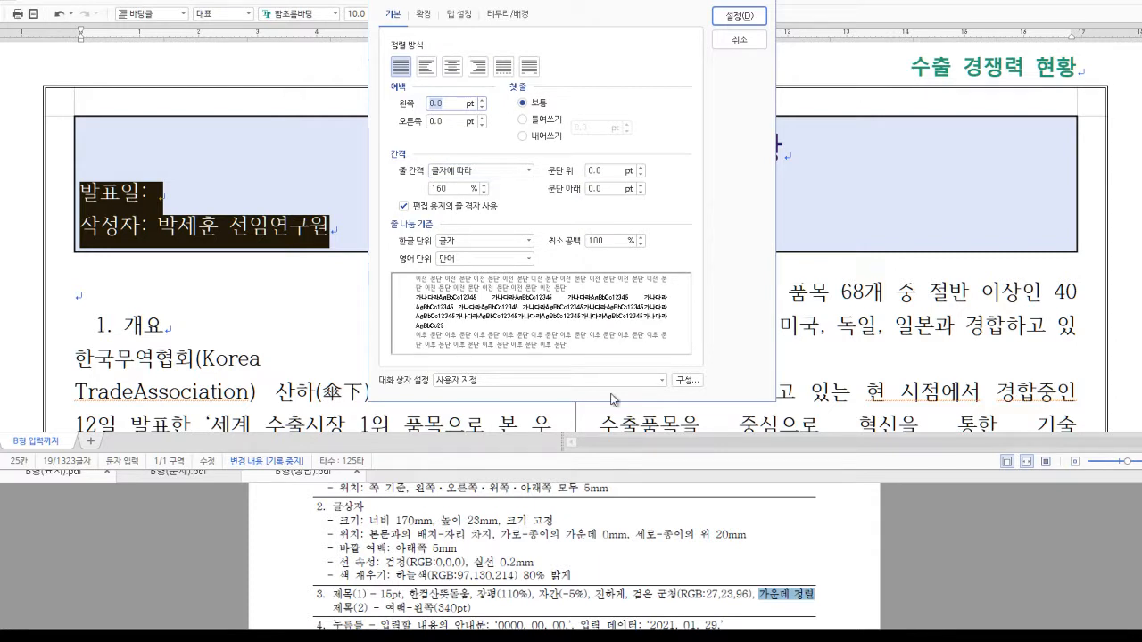
pyautogui.write('100')
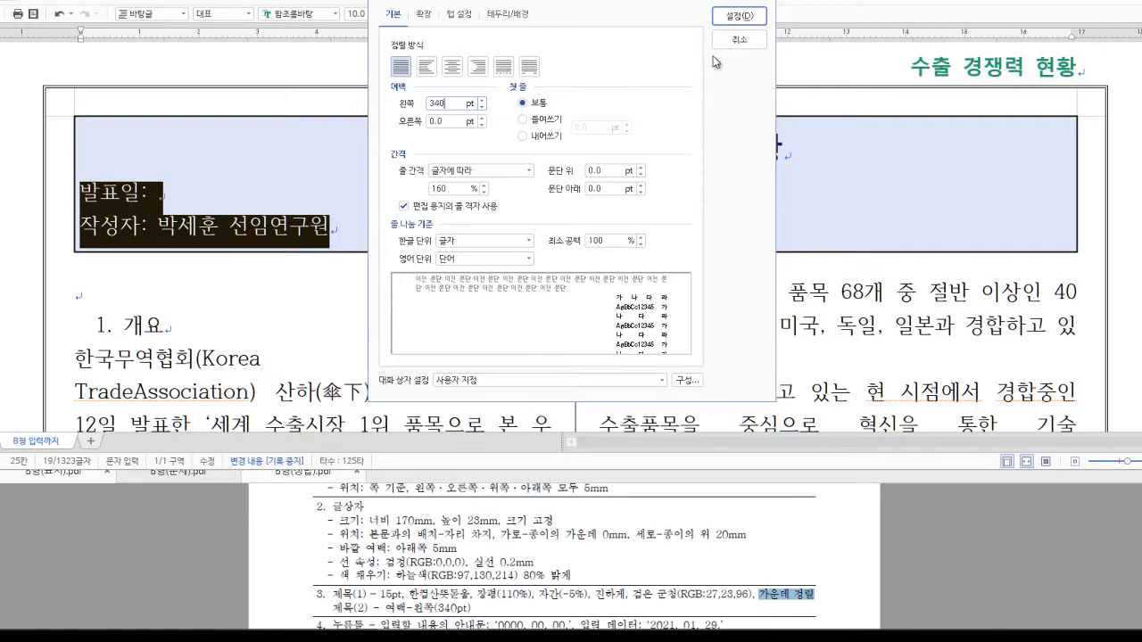
pyautogui.click(736, 17)
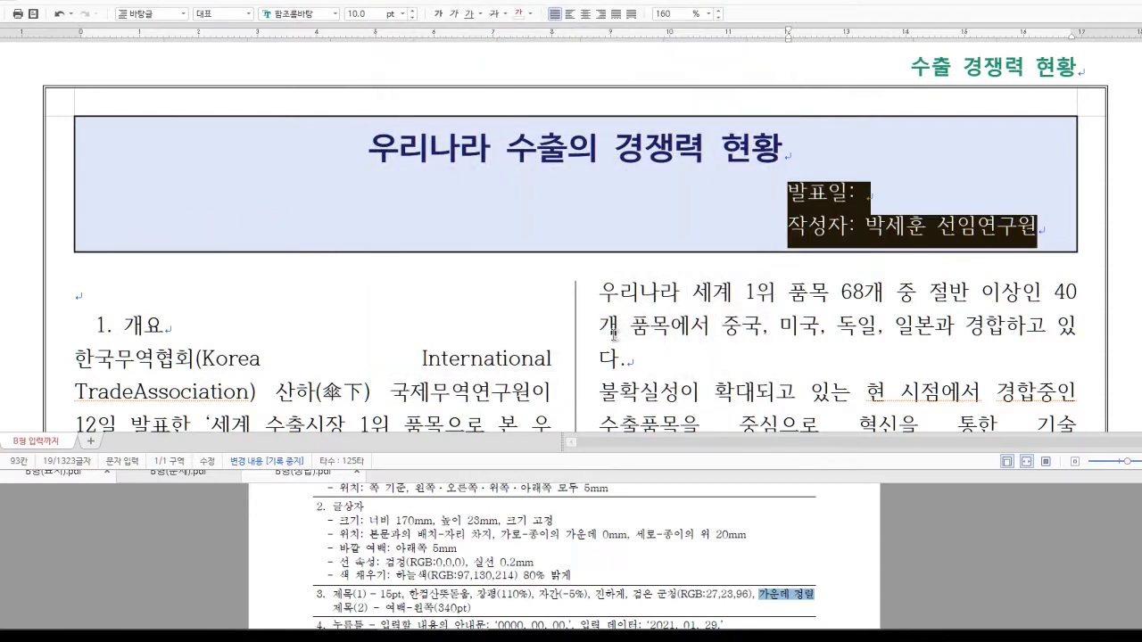
# Insert a 누름틀 field after 발표일: with the guide text "0000. 00. 00.".
pyautogui.click(614, 225)
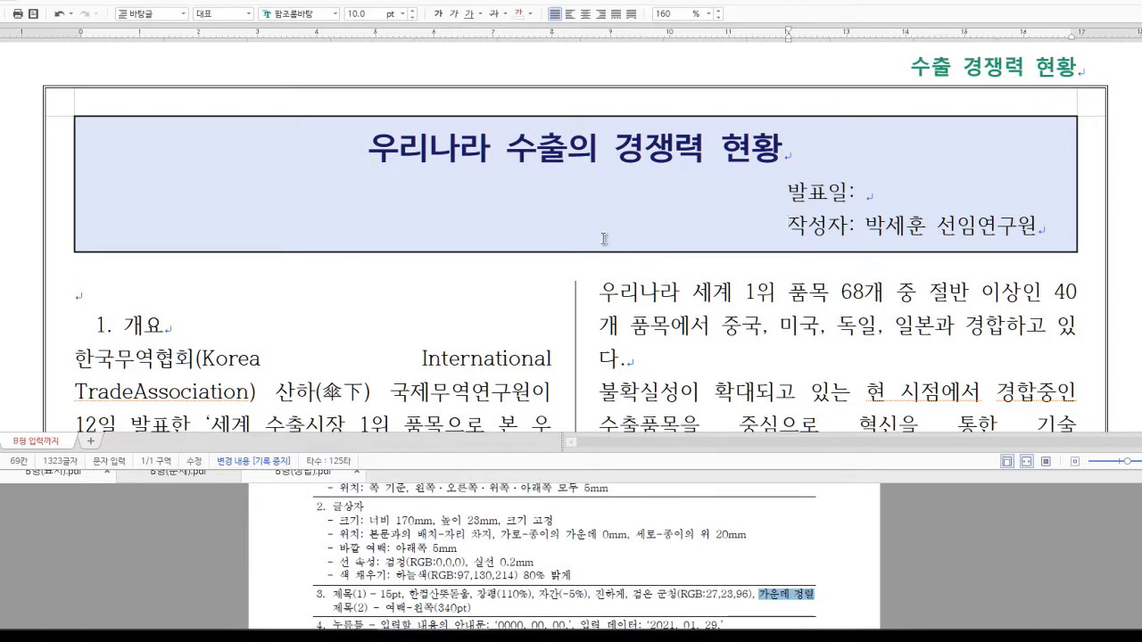
pyautogui.press('Hangul')
pyautogui.click(866, 191)
pyautogui.hotkey('ctrl', 'k')
pyautogui.press('e')
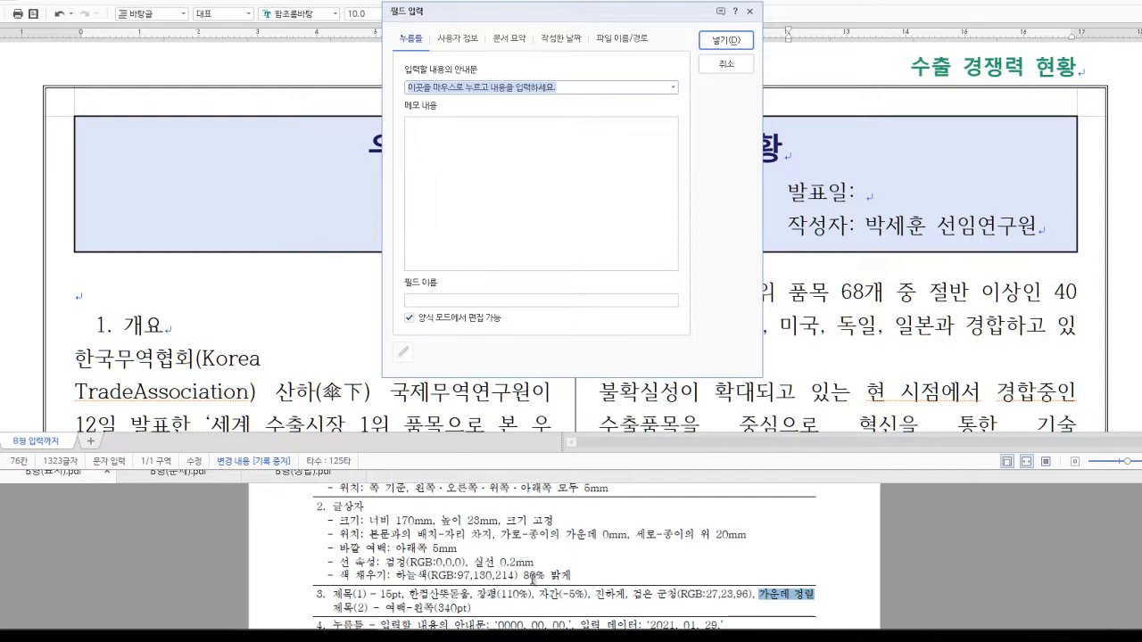
pyautogui.scroll(-2, 533, 584)
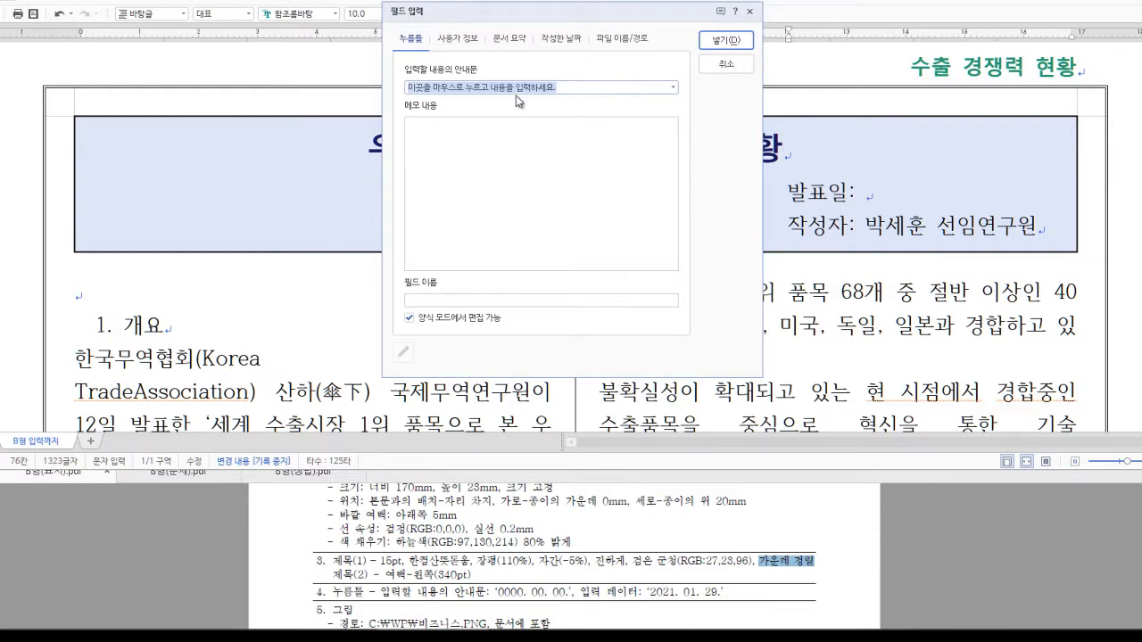
pyautogui.write('0000. 00. 00')
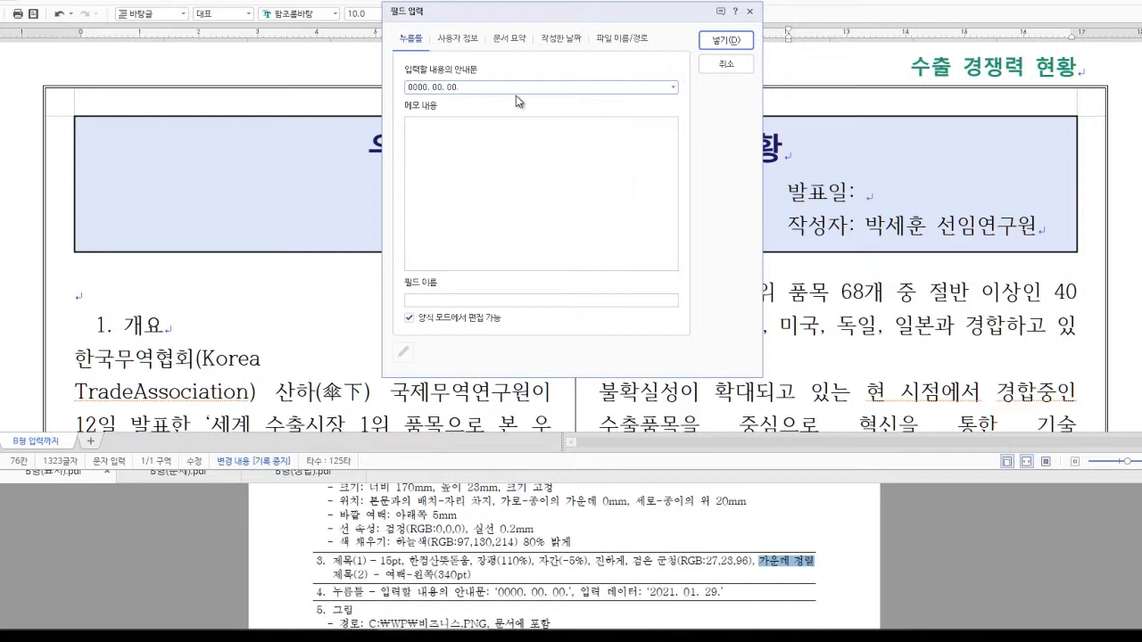
pyautogui.write('.')
pyautogui.click(736, 47)
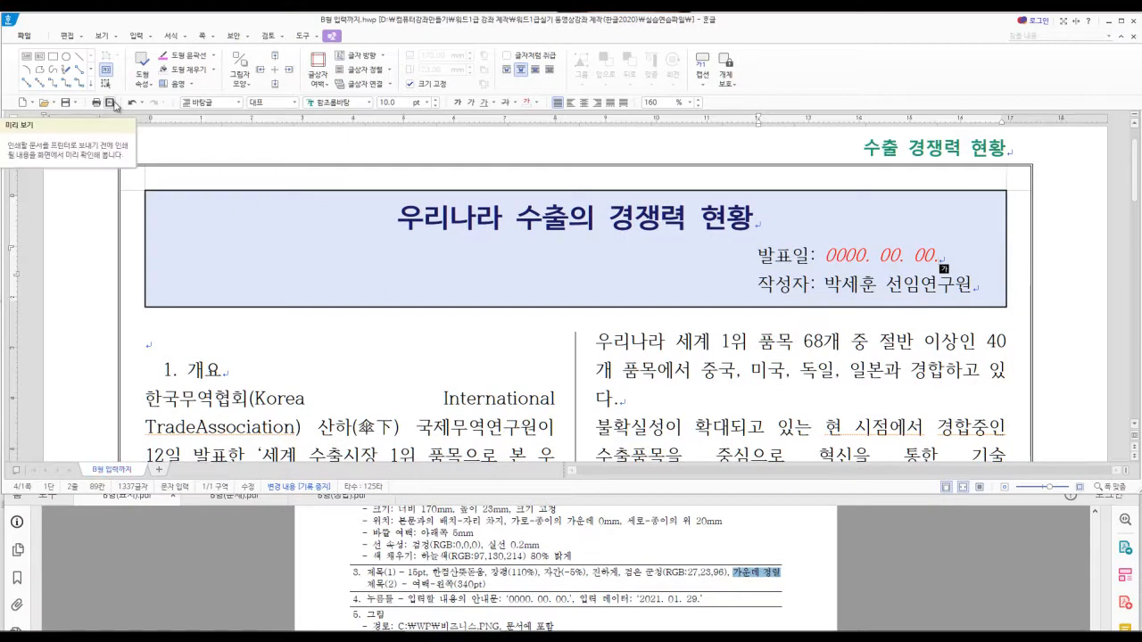
# Preview the page as printed, enlarged around the 발표일 line of the title box, and return to editing.
pyautogui.click(114, 103)
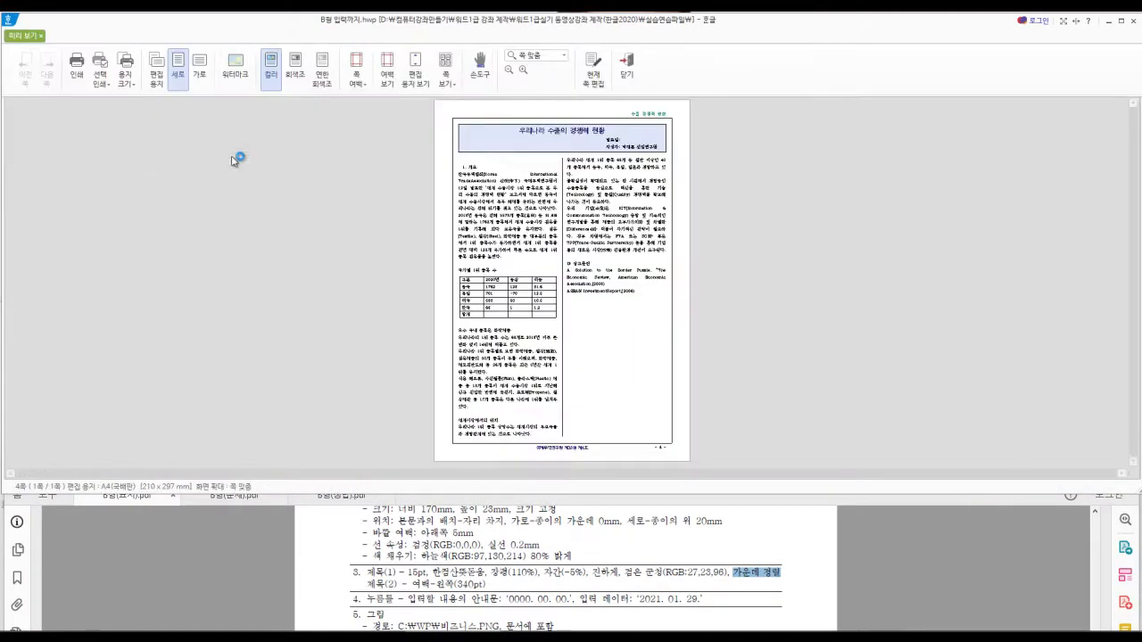
pyautogui.click(643, 145)
pyautogui.click(660, 184)
pyautogui.click(676, 164)
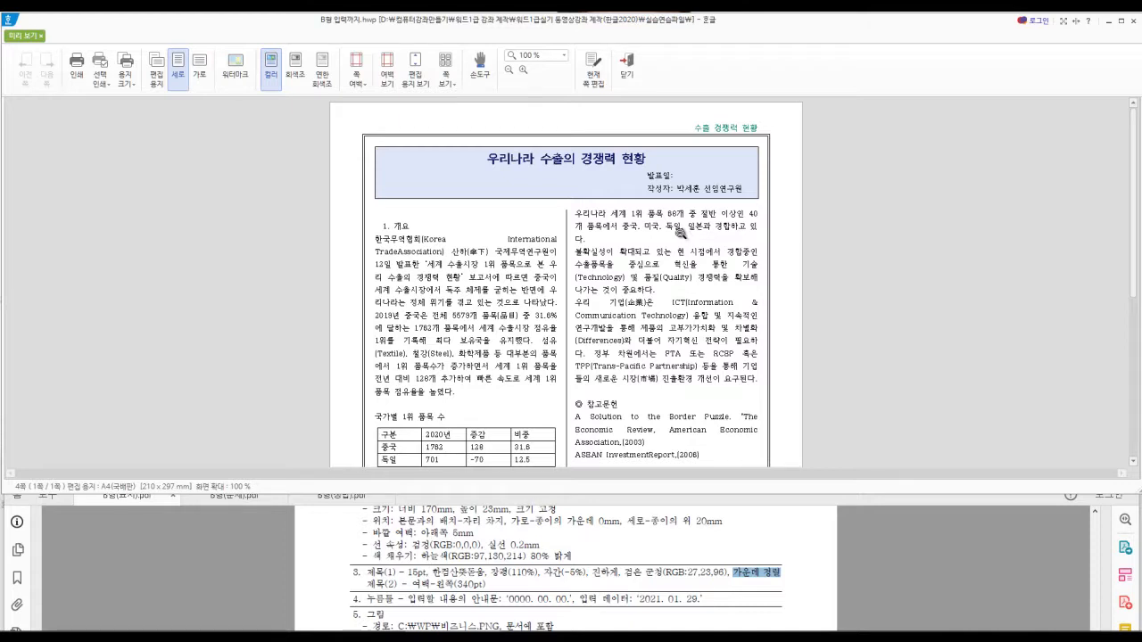
pyautogui.click(627, 79)
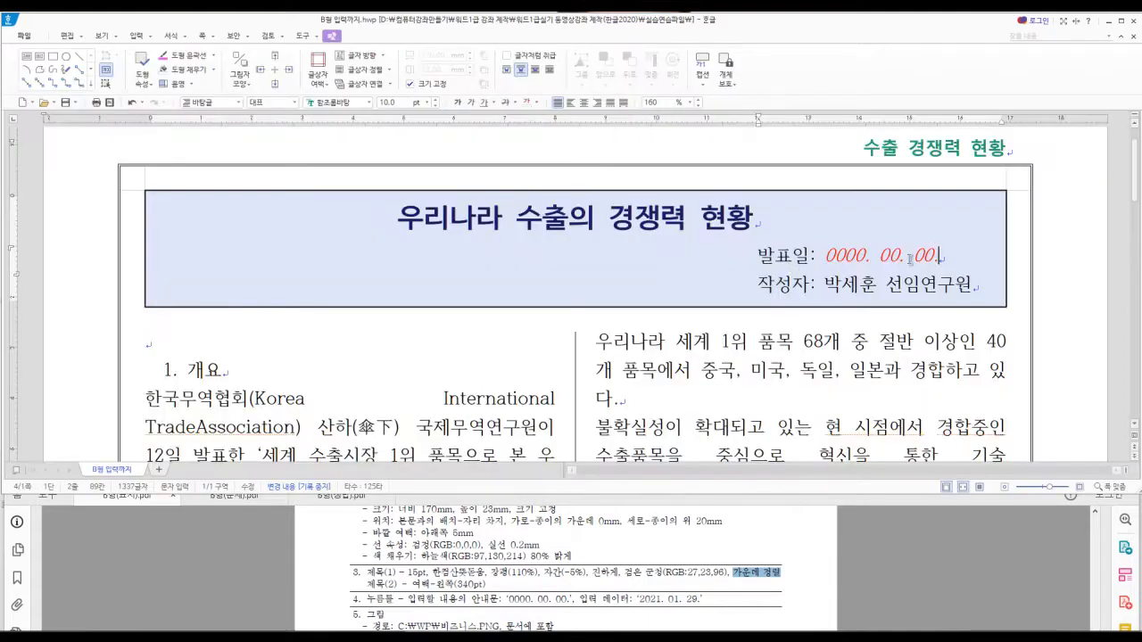
# Consult item 4 of the exam instructions and fill the 발표일 누름틀 field with 2021. 01. 29.
pyautogui.moveTo(639, 601); pyautogui.dragTo(705, 603)
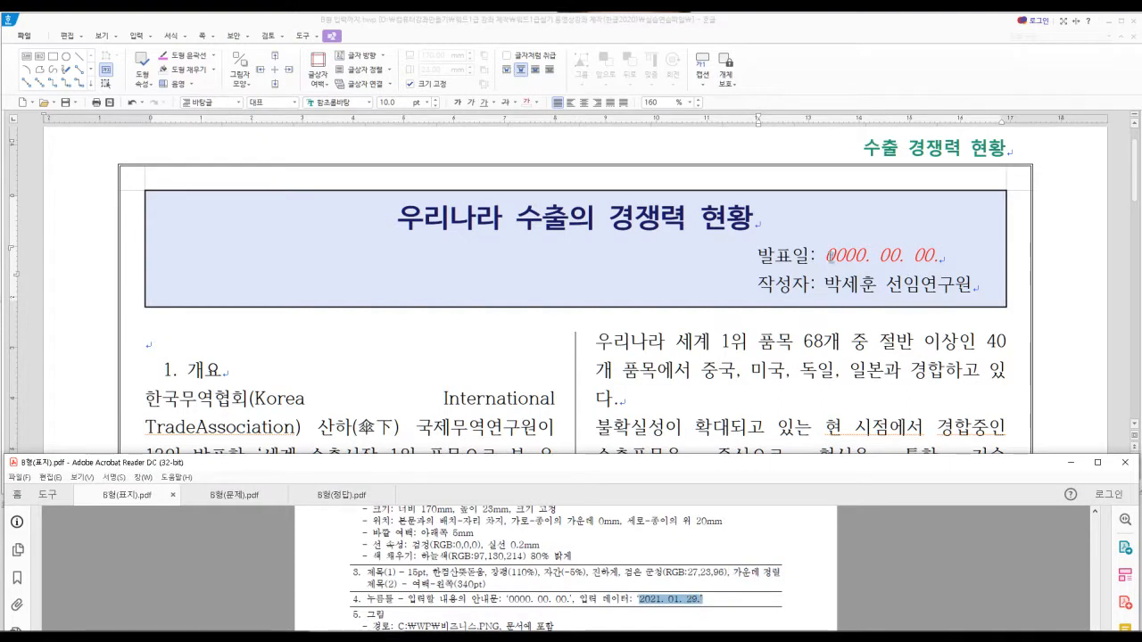
pyautogui.click(835, 255)
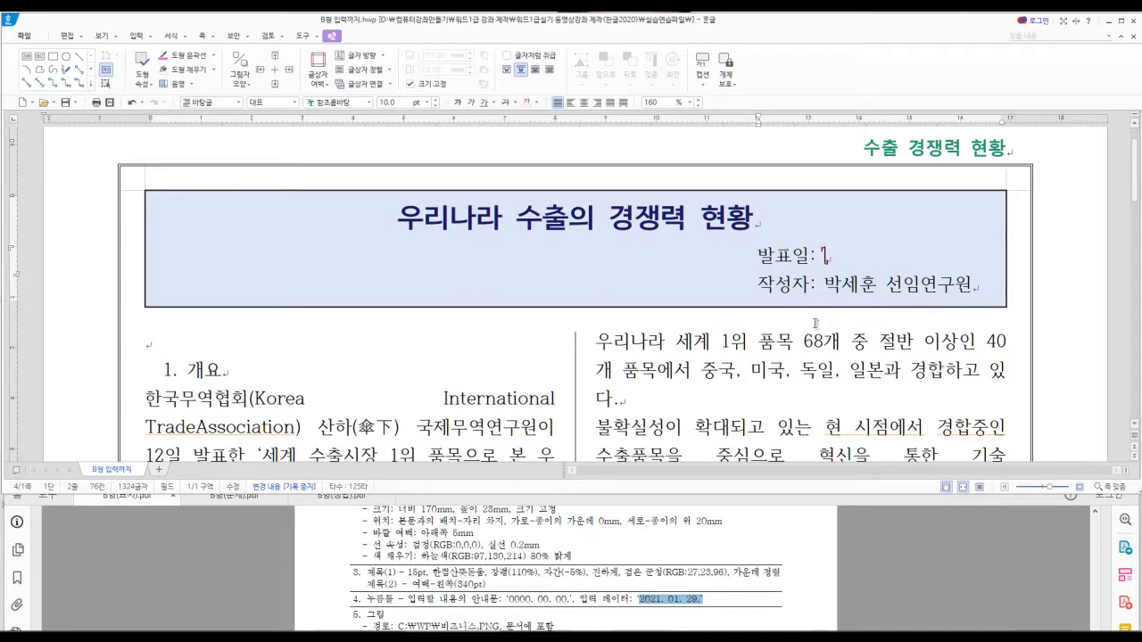
pyautogui.write('2021')
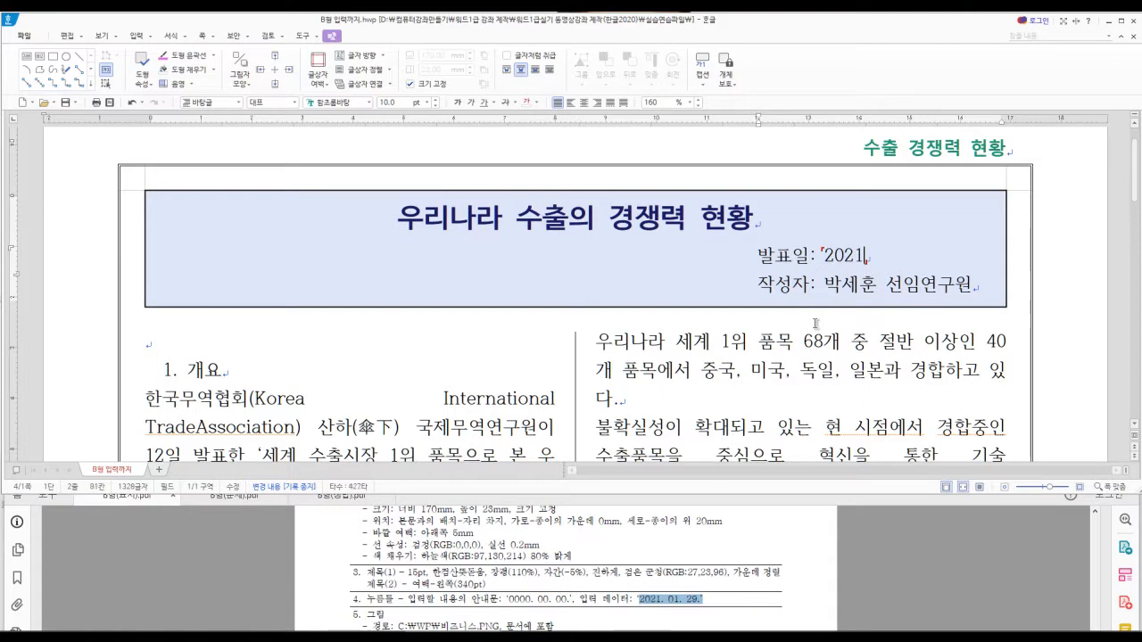
pyautogui.write('. 01. 29.')
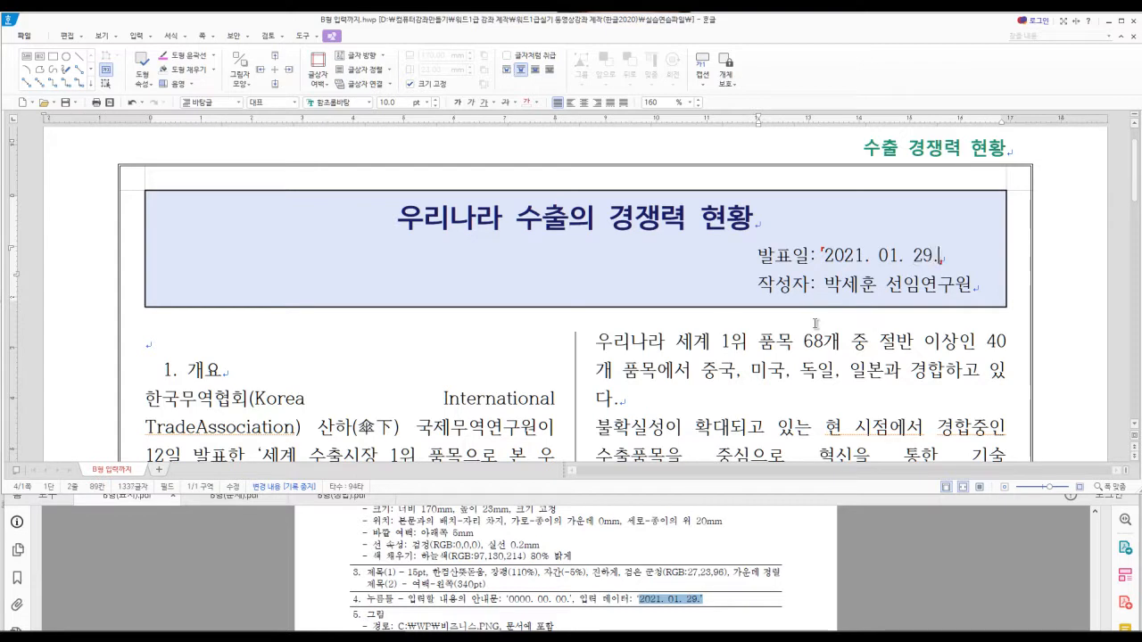
# Start inserting a picture at the 작성자 line and check the file path in item 5 (그림) of the exam instructions.
pyautogui.click(756, 284)
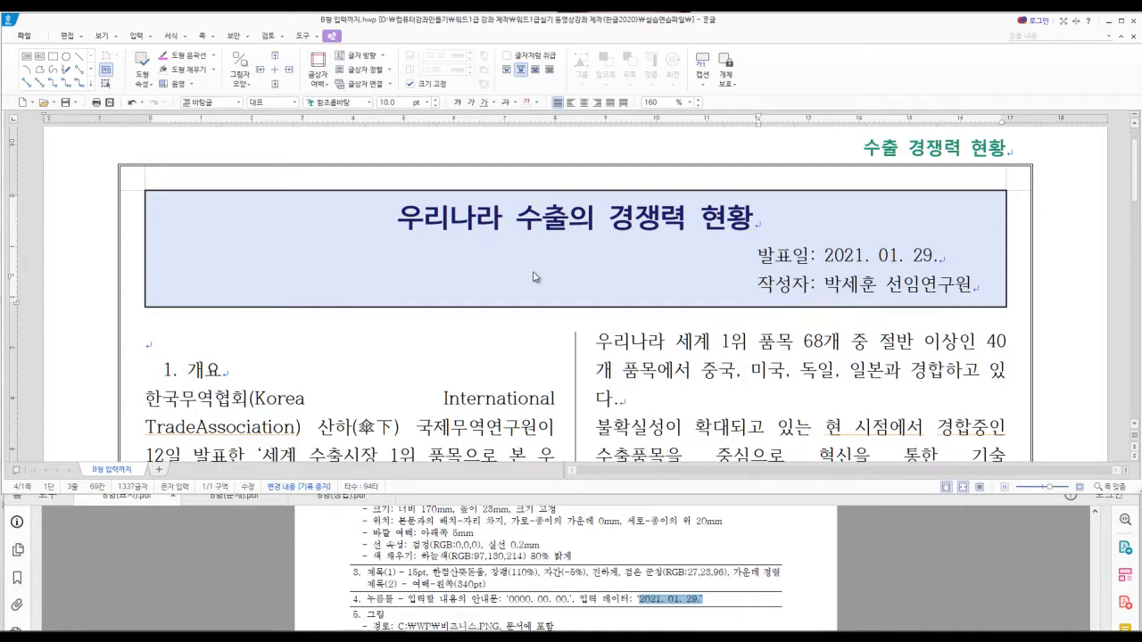
pyautogui.hotkey('ctrl', 'n')
pyautogui.press('i')
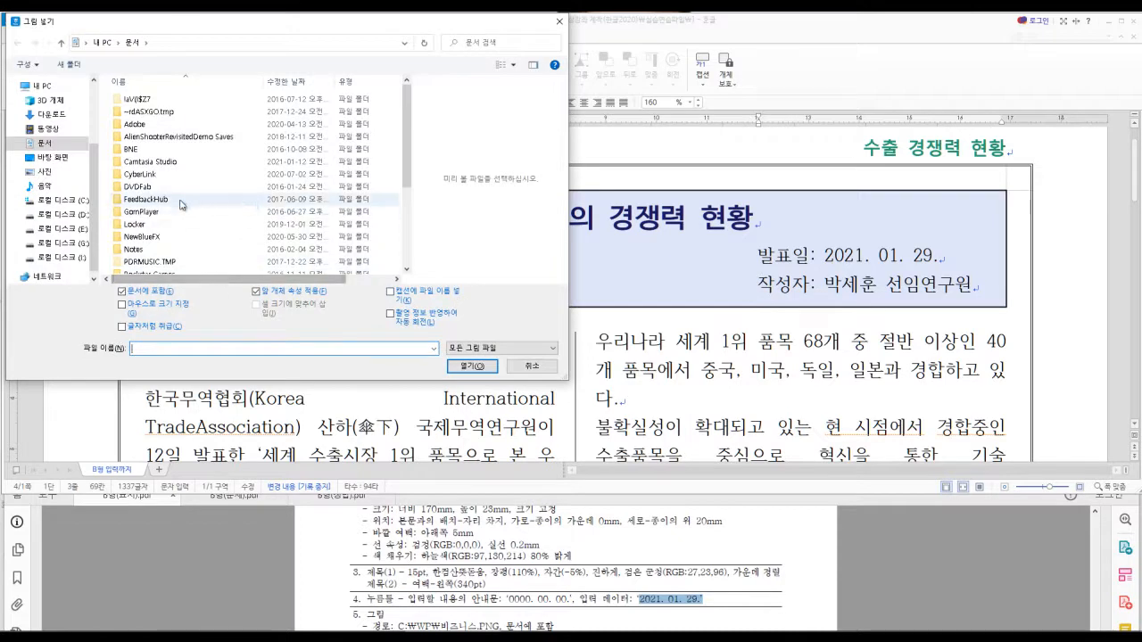
pyautogui.scroll(-5, 241, 210)
pyautogui.scroll(5, 118, 223)
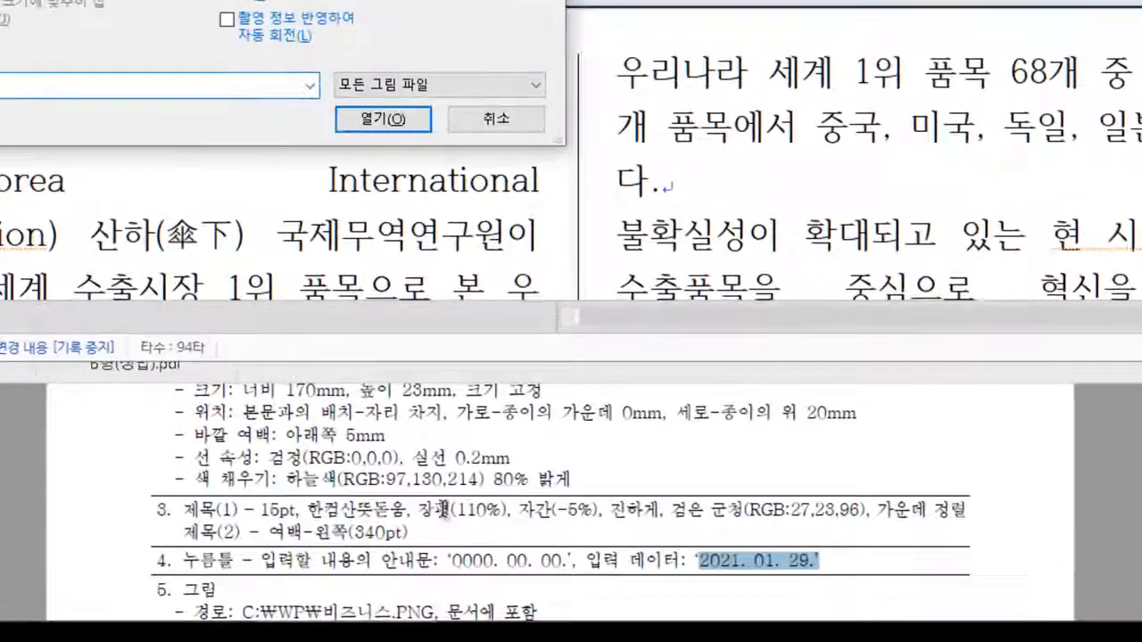
pyautogui.click(507, 571)
pyautogui.scroll(-2, 495, 578)
pyautogui.scroll(-2, 413, 527)
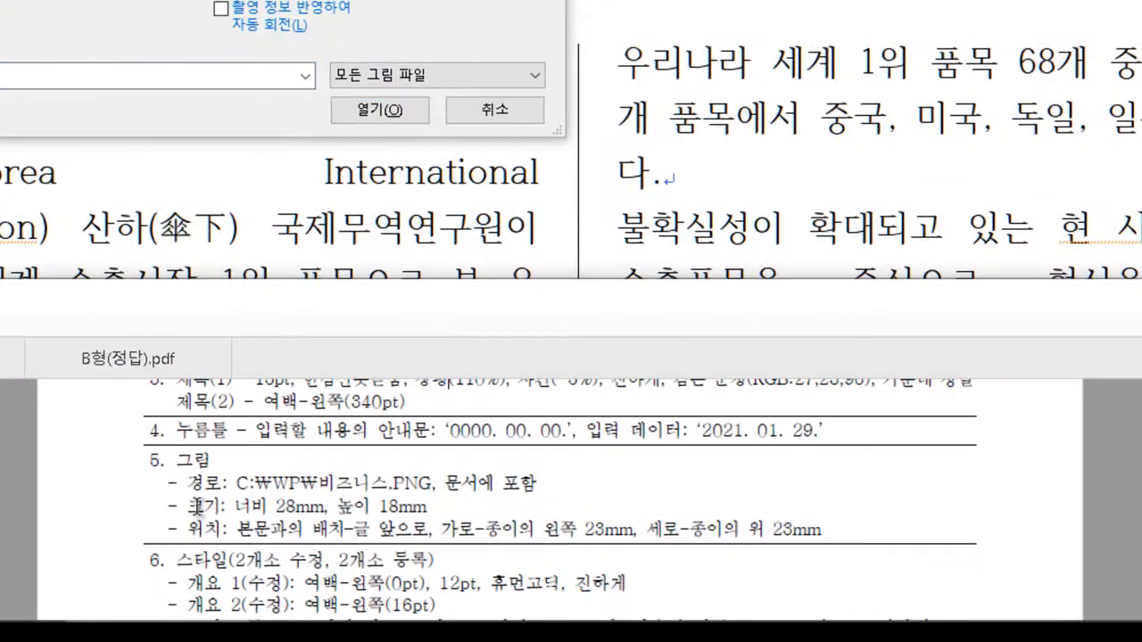
pyautogui.moveTo(236, 482); pyautogui.dragTo(437, 482)
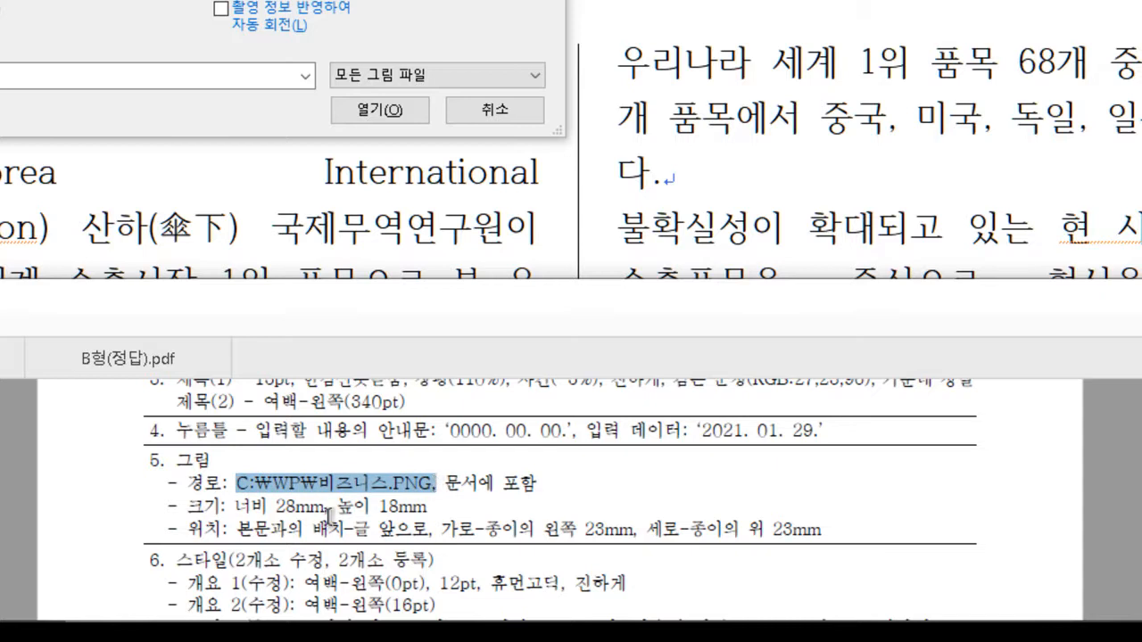
pyautogui.click(458, 487)
pyautogui.moveTo(392, 486); pyautogui.dragTo(431, 486)
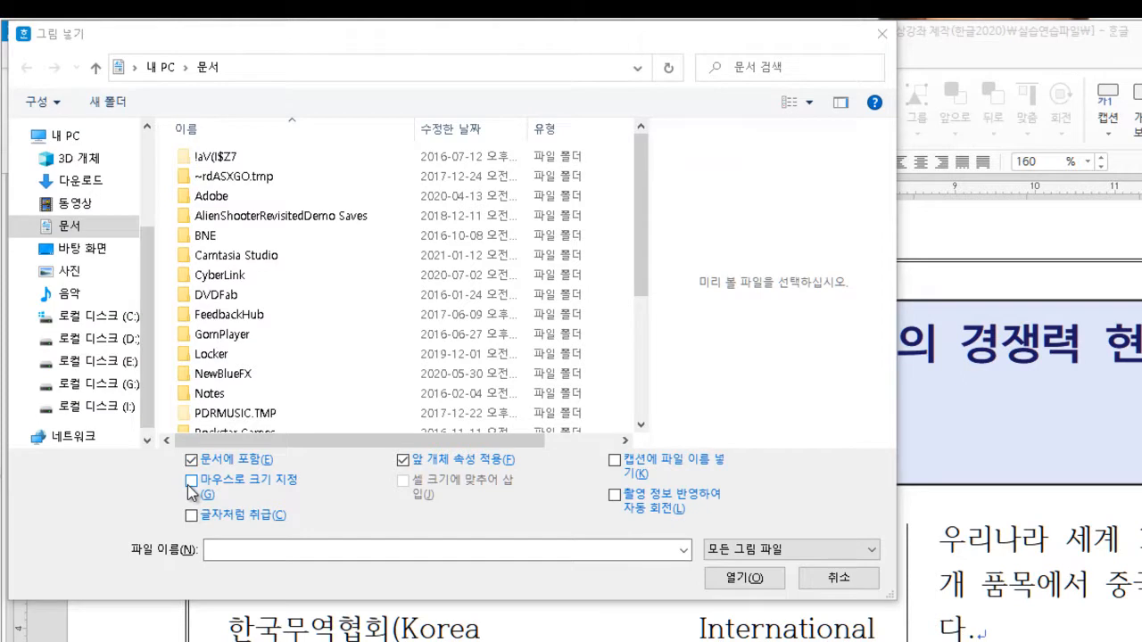
# Insert the picture 20200501_000040(1) from the 문서 folder.
pyautogui.scroll(-4, 303, 375)
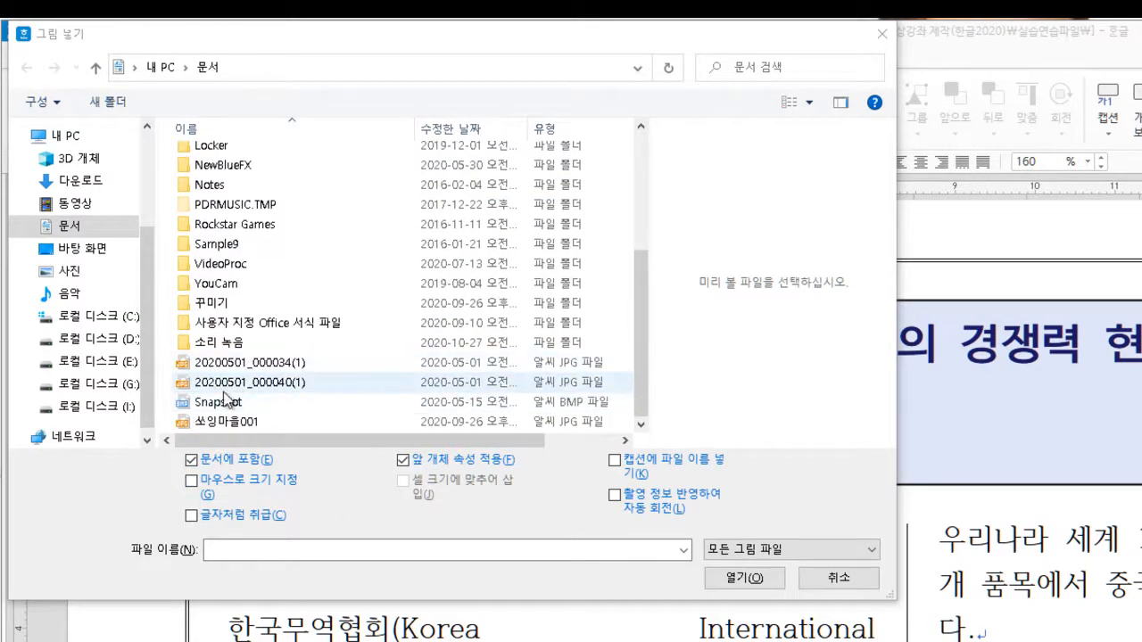
pyautogui.click(234, 383)
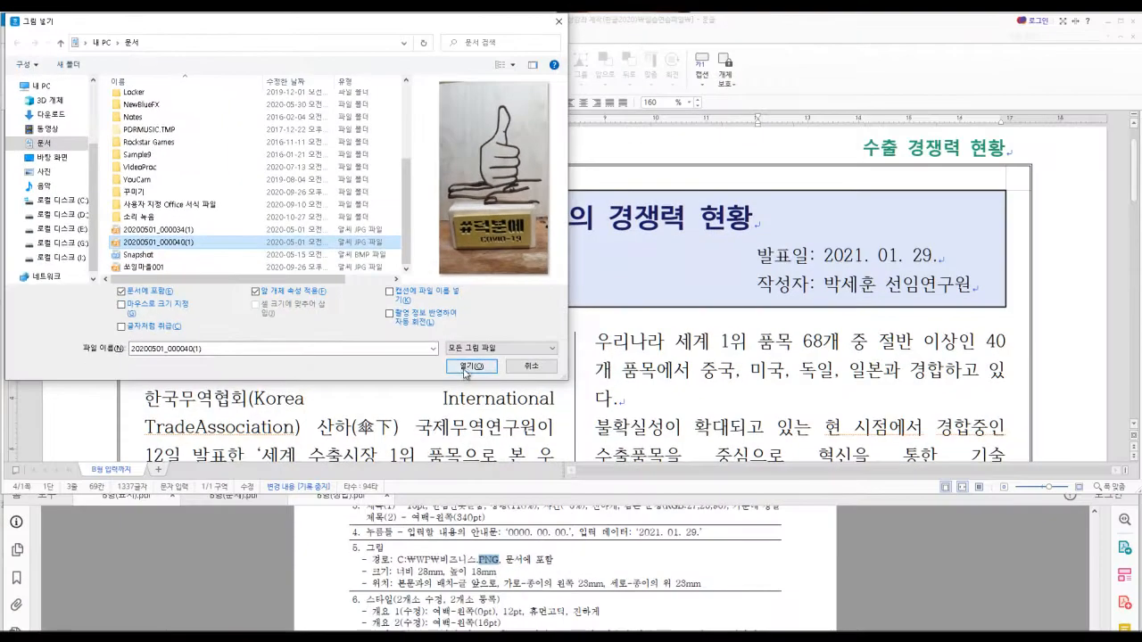
pyautogui.click(465, 368)
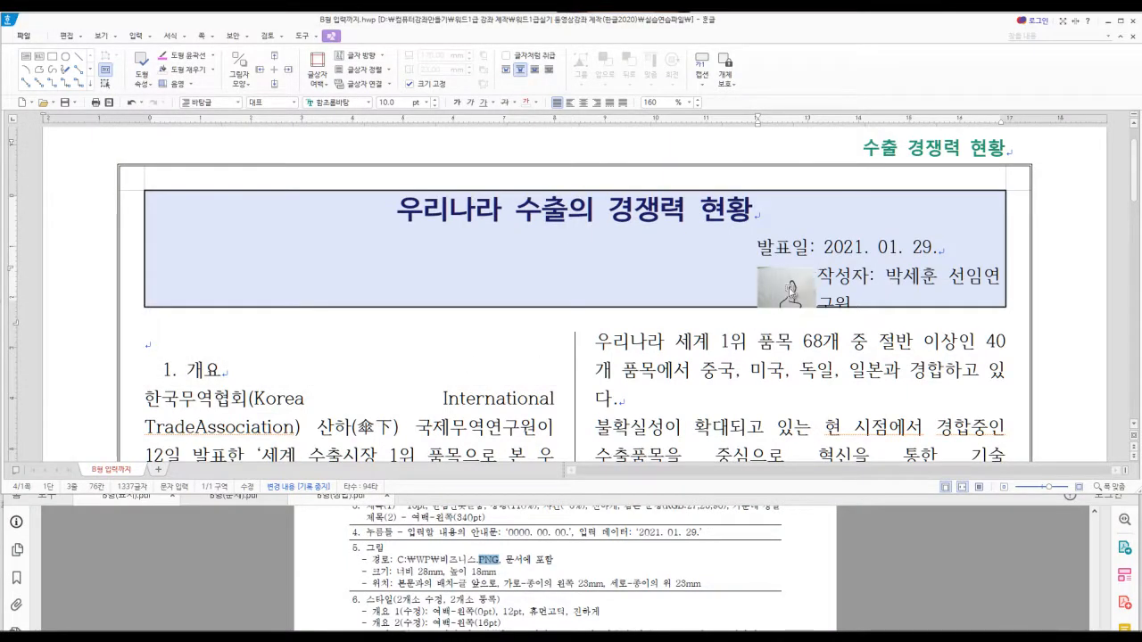
# Set the inserted picture's size to 28 mm wide and 18 mm high, as given in item 5 of the exam instructions.
pyautogui.doubleClick(791, 289)
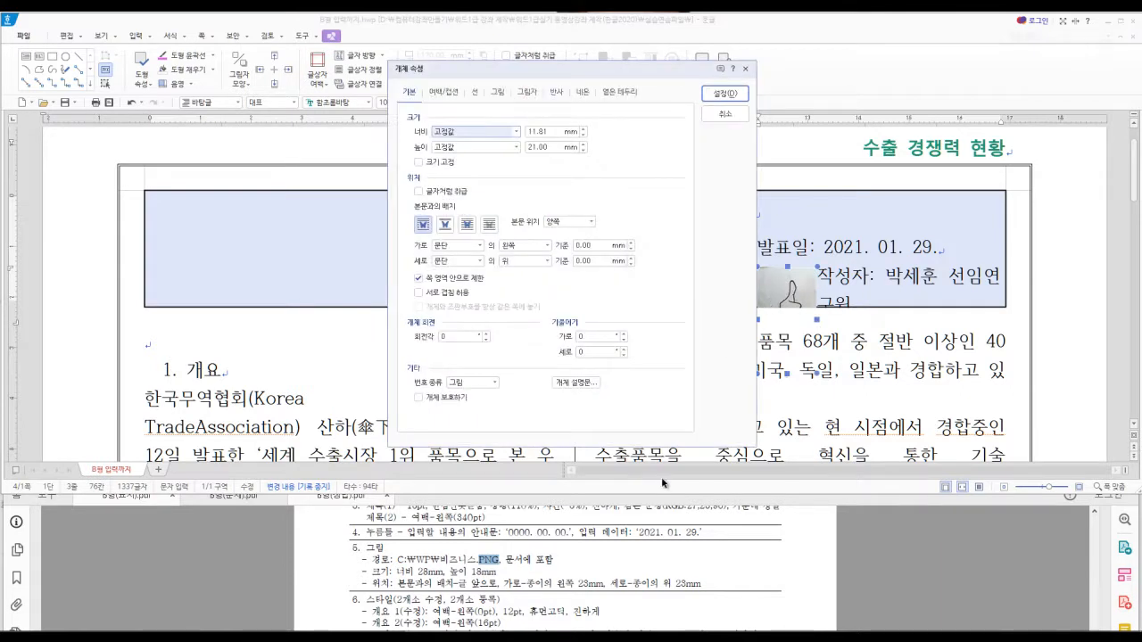
pyautogui.moveTo(396, 571); pyautogui.dragTo(491, 572)
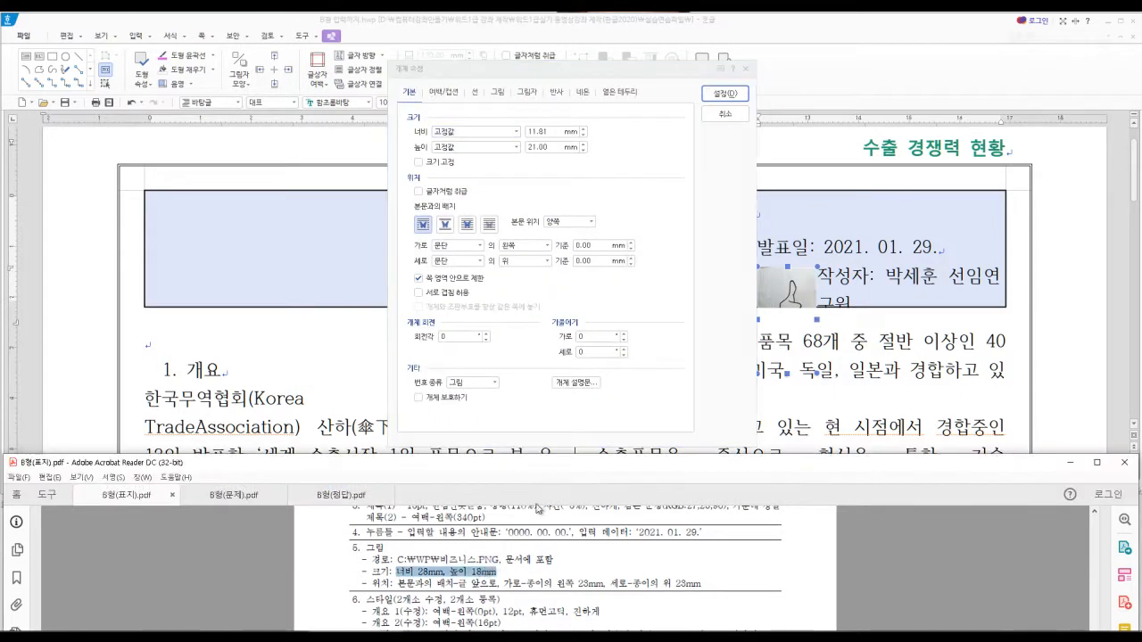
pyautogui.click(481, 133)
pyautogui.click(504, 158)
pyautogui.write('28')
pyautogui.press('Tab')
pyautogui.press('Tab')
pyautogui.write('1')
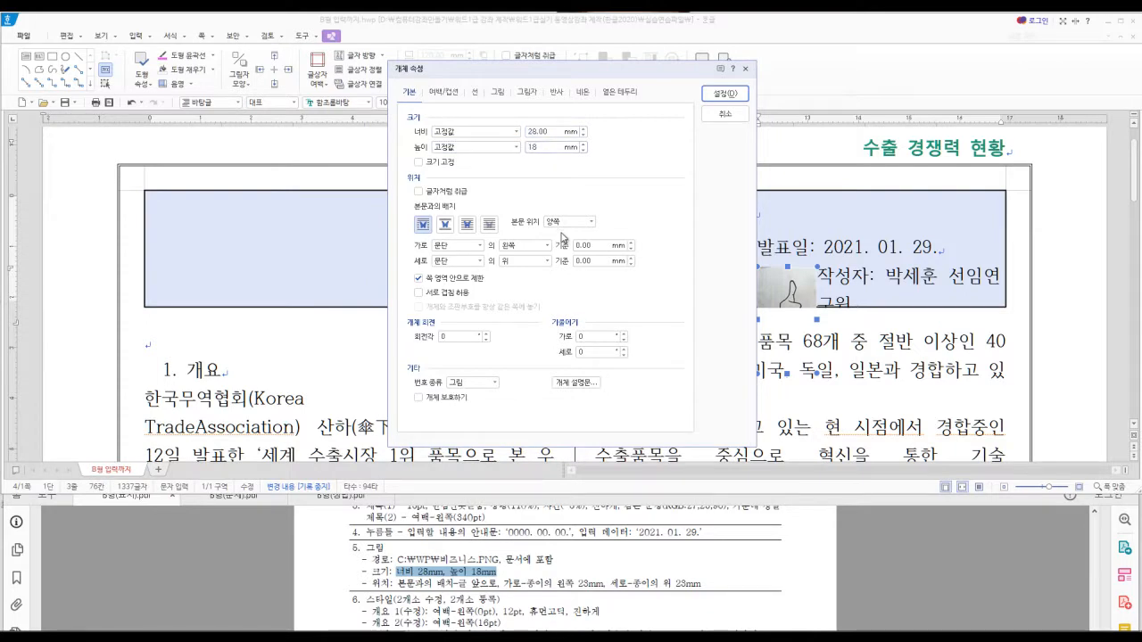
# Place the picture in front of the text (글 앞으로), horizontally 23 mm from the left of the paper (종이의 왼쪽).
pyautogui.click(467, 224)
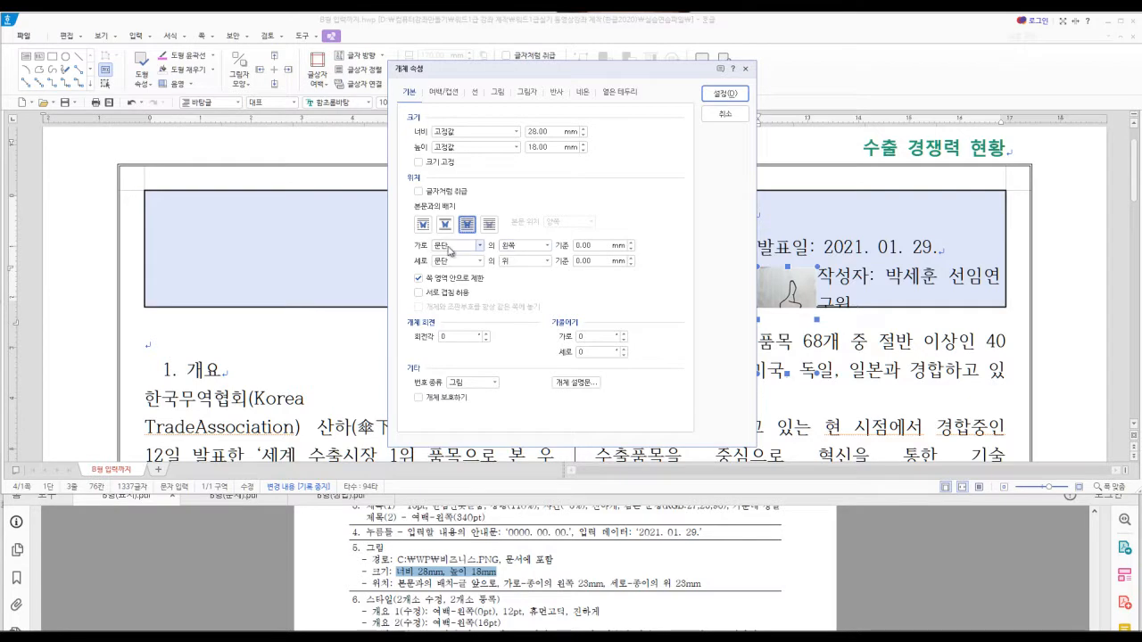
pyautogui.click(480, 246)
pyautogui.click(459, 257)
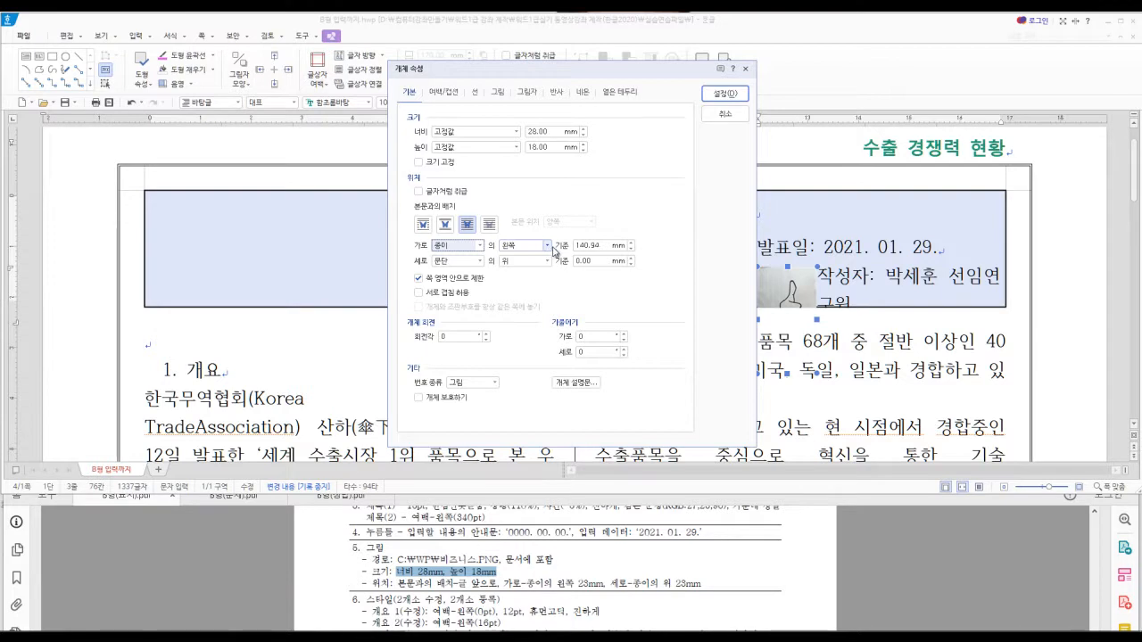
pyautogui.press('Tab')
pyautogui.press('Tab')
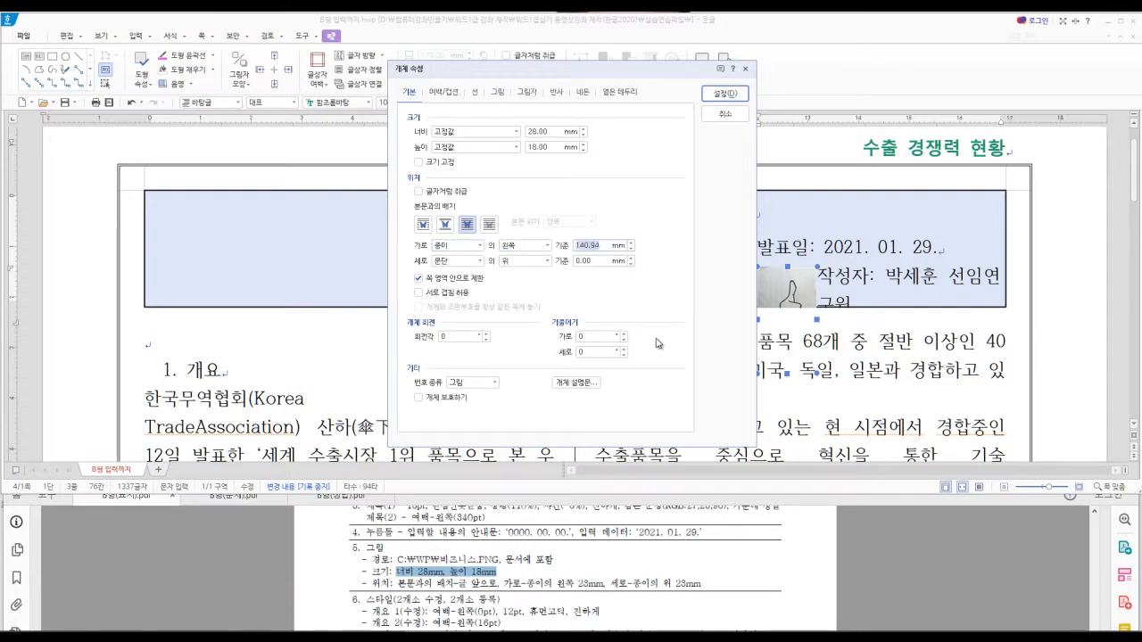
pyautogui.write('2')
pyautogui.press('Tab')
pyautogui.press('Tab')
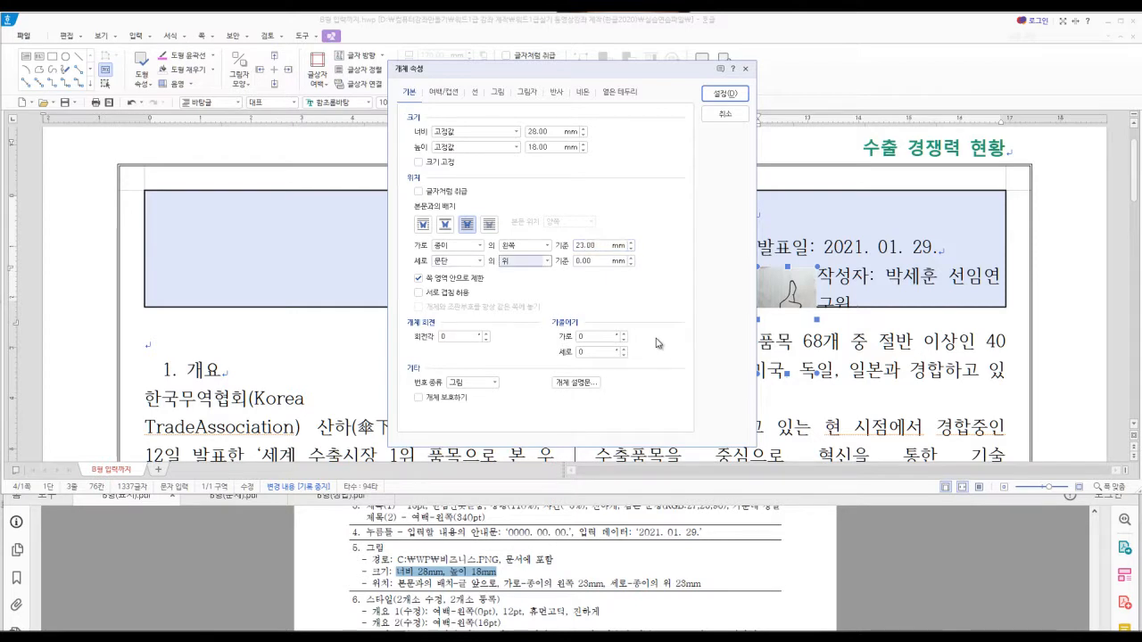
# Set the picture's vertical position to 23 mm from the top of the paper (종이의 위) and apply the object properties.
pyautogui.click(480, 260)
pyautogui.click(456, 274)
pyautogui.press('Tab')
pyautogui.press('Tab')
pyautogui.write('23')
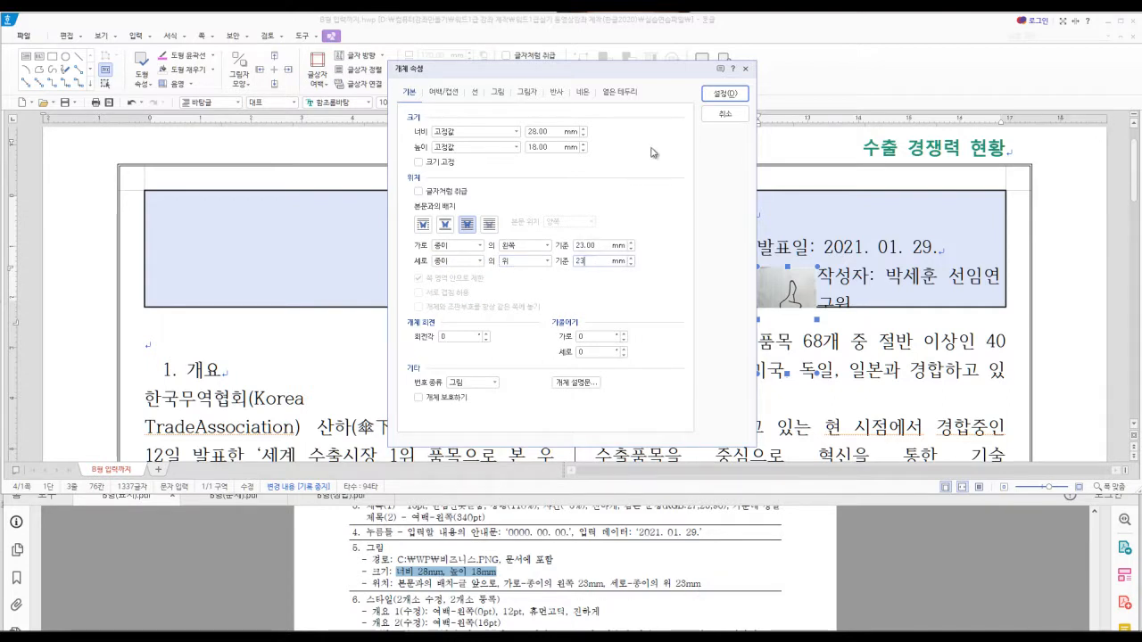
pyautogui.click(731, 95)
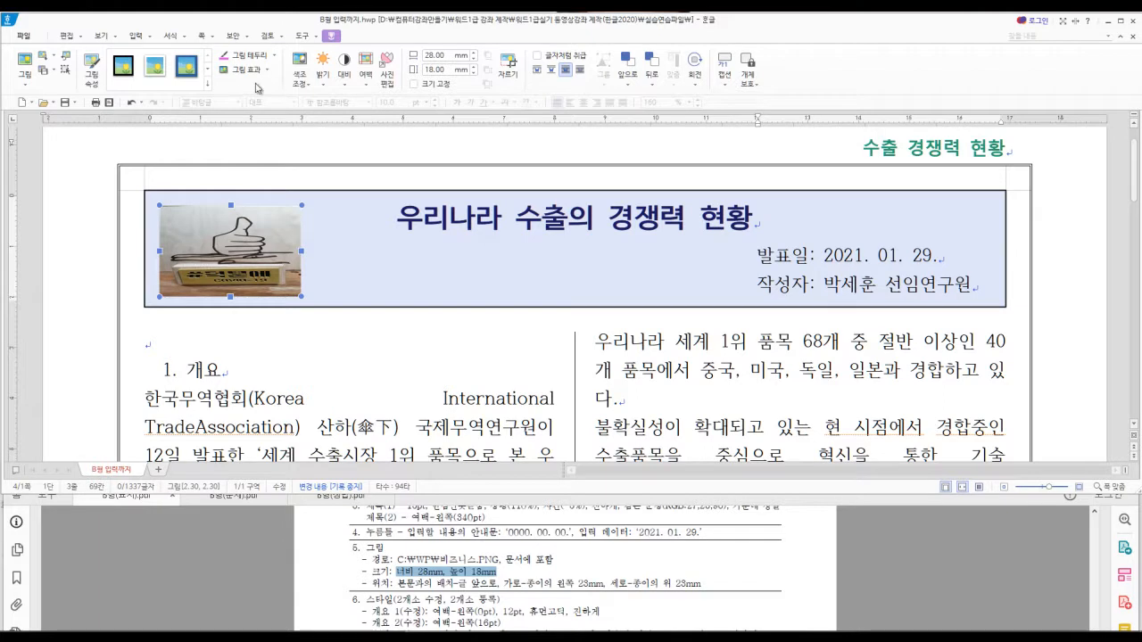
pyautogui.scroll(1, 217, 201)
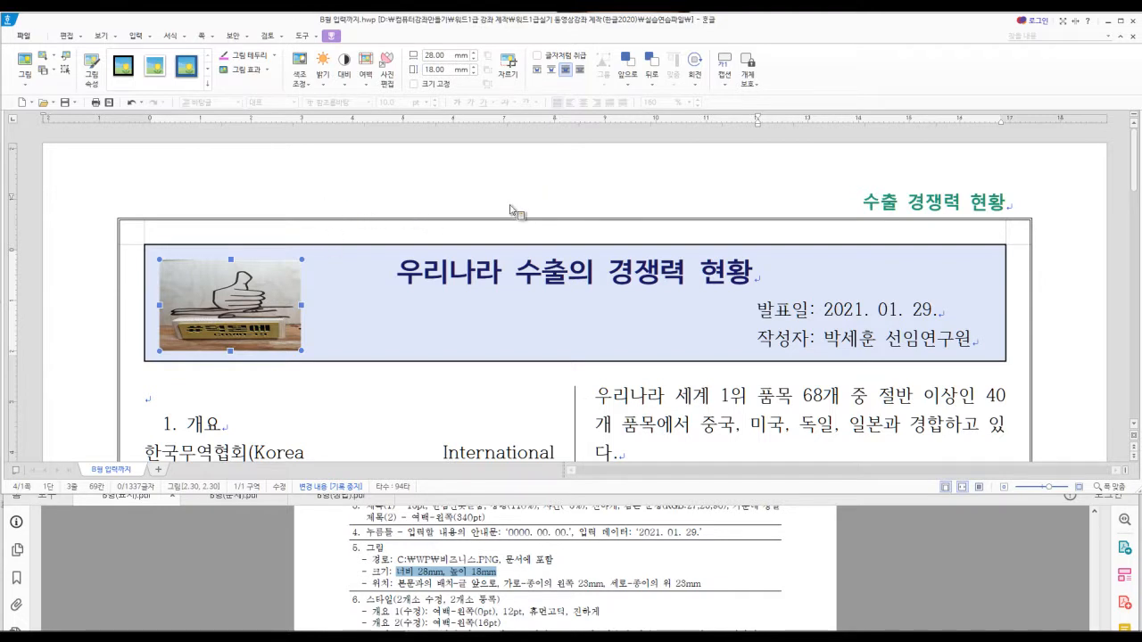
pyautogui.moveTo(294, 195)
pyautogui.mouseDown()
pyautogui.moveTo(462, 240)
pyautogui.moveTo(801, 262)
pyautogui.mouseUp()
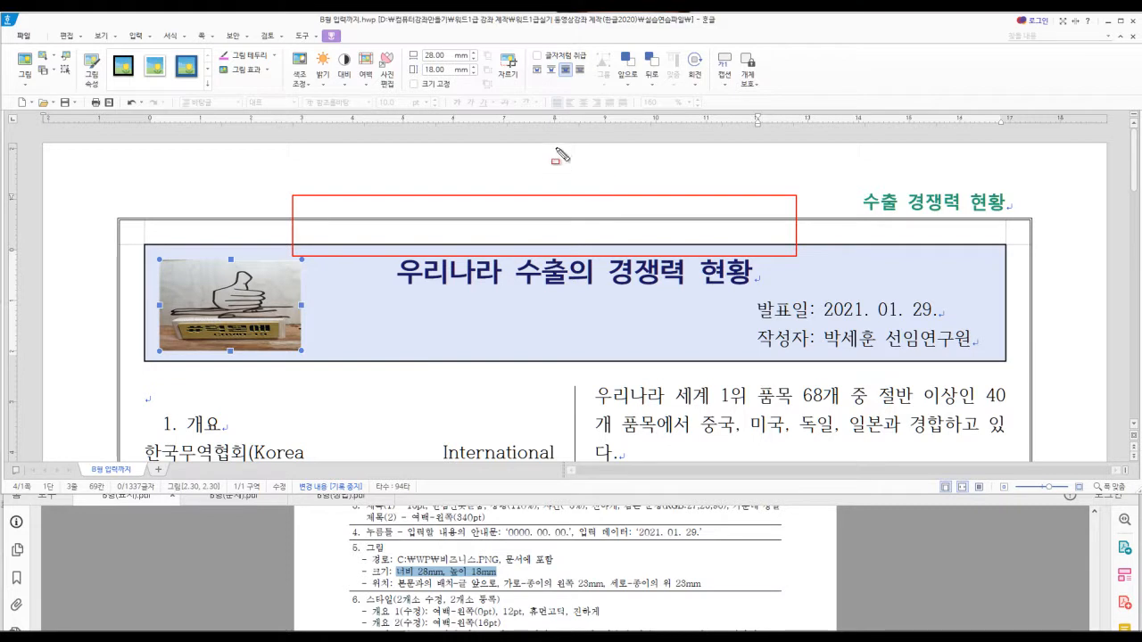
pyautogui.moveTo(556, 143); pyautogui.dragTo(560, 218)
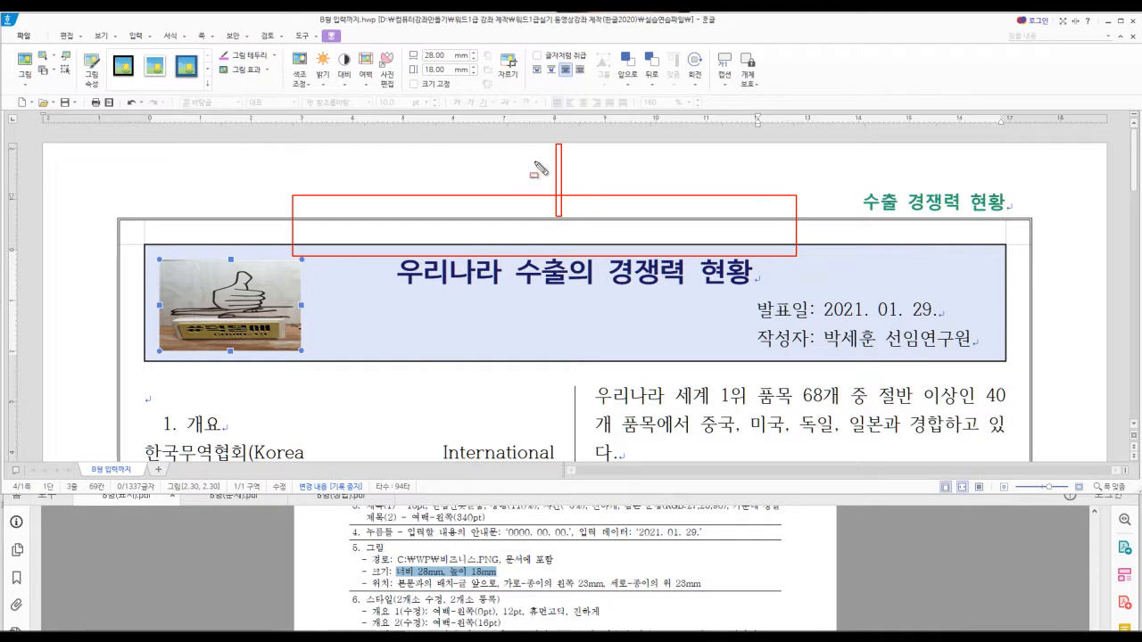
pyautogui.moveTo(527, 143); pyautogui.dragTo(531, 216)
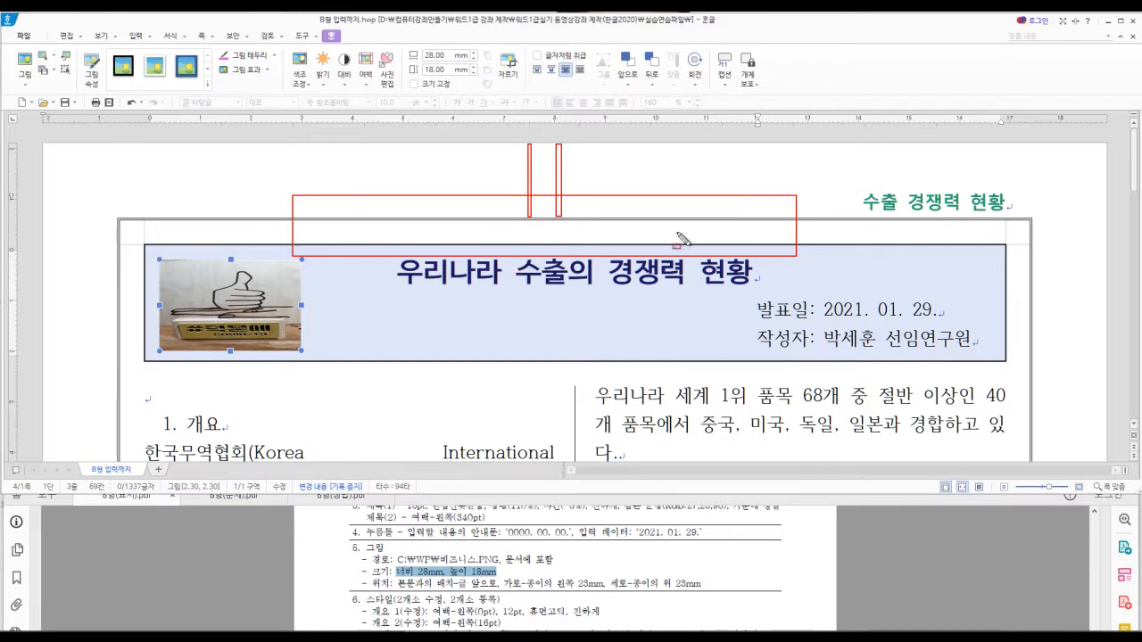
pyautogui.moveTo(295, 194)
pyautogui.mouseDown()
pyautogui.moveTo(677, 234)
pyautogui.moveTo(829, 267)
pyautogui.moveTo(816, 253)
pyautogui.mouseUp()
pyautogui.moveTo(190, 245)
pyautogui.mouseDown()
pyautogui.moveTo(464, 278)
pyautogui.moveTo(887, 298)
pyautogui.moveTo(1003, 373)
pyautogui.moveTo(999, 364)
pyautogui.mouseUp()
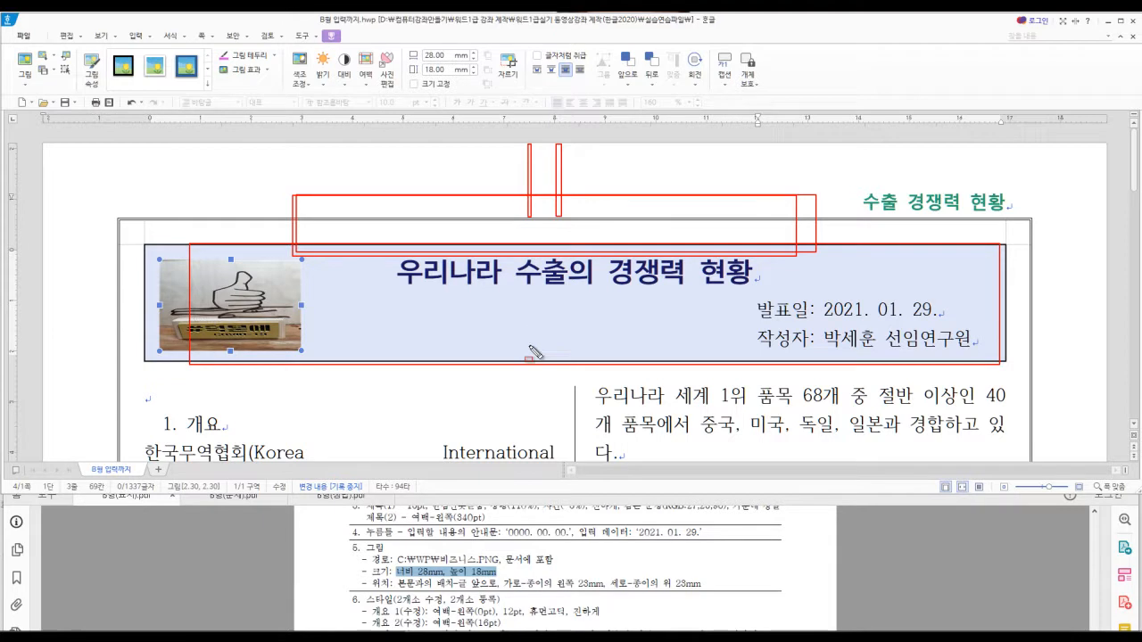
pyautogui.press('Escape')
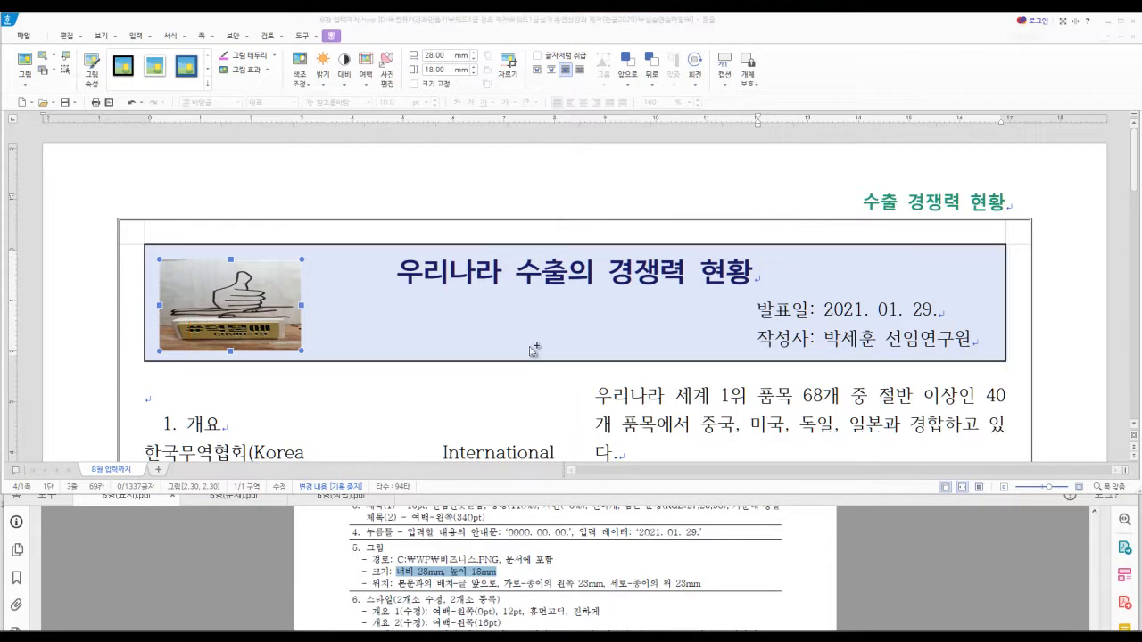
# Delete the blank line and the "1." prefix before the 개요 heading, and bring up B형(문제).pdf enlarged in Acrobat Reader for reference.
pyautogui.click(378, 406)
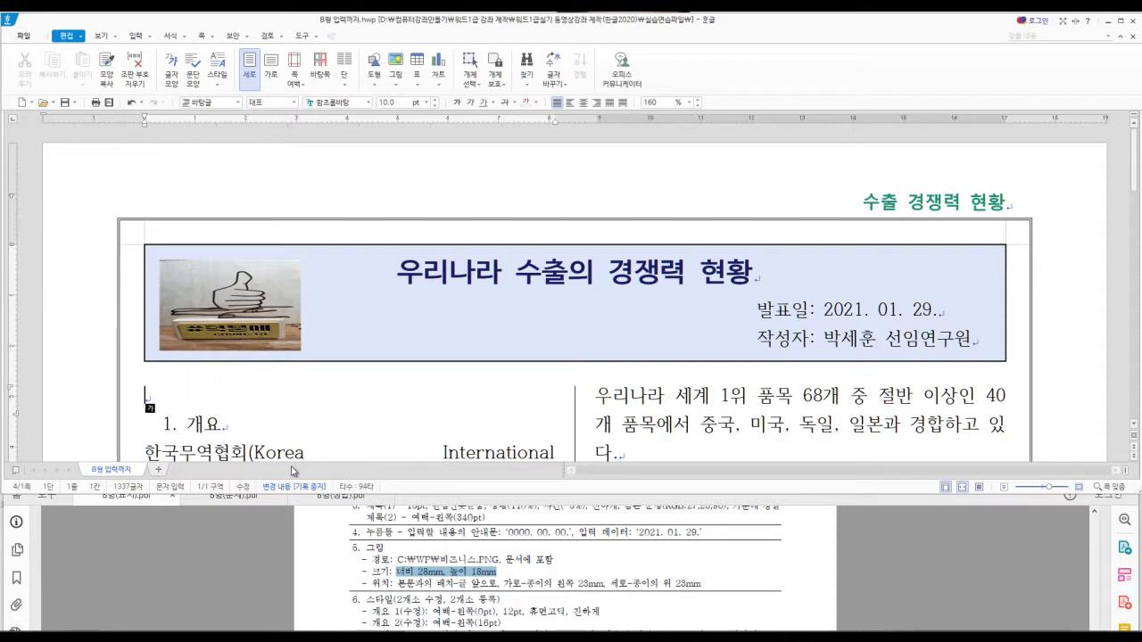
pyautogui.press('Delete')
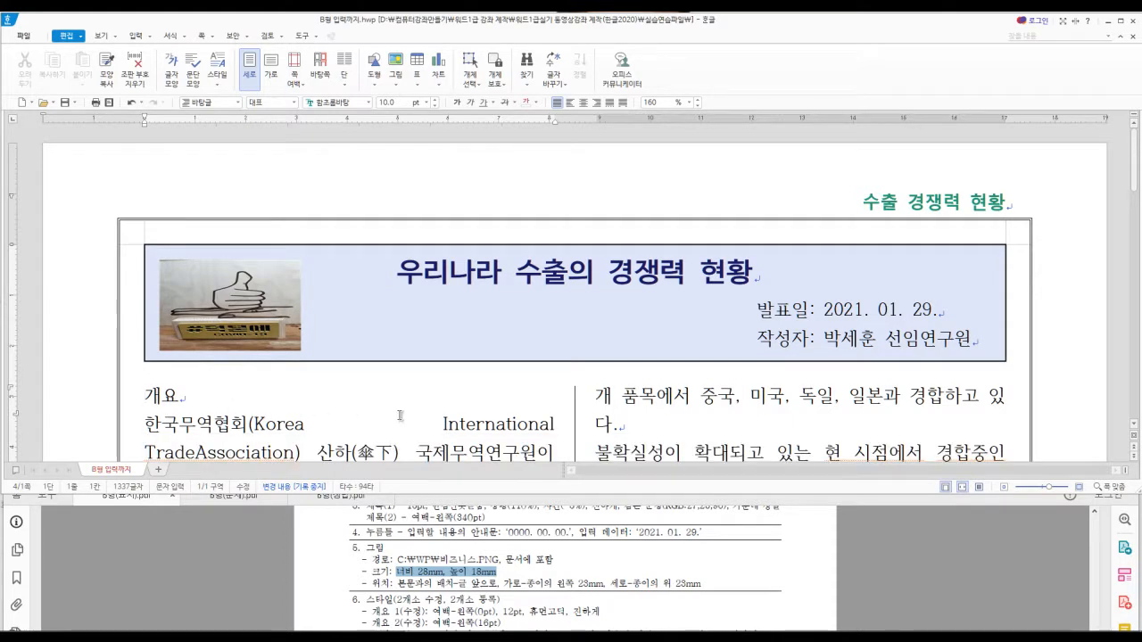
pyautogui.click(229, 499)
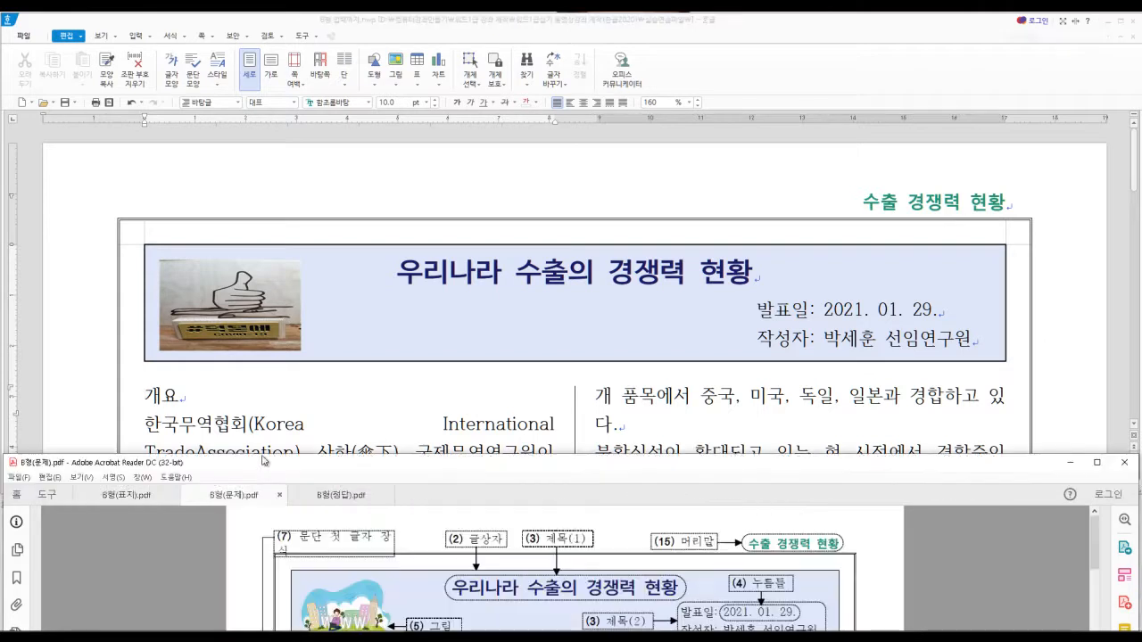
pyautogui.doubleClick(451, 471)
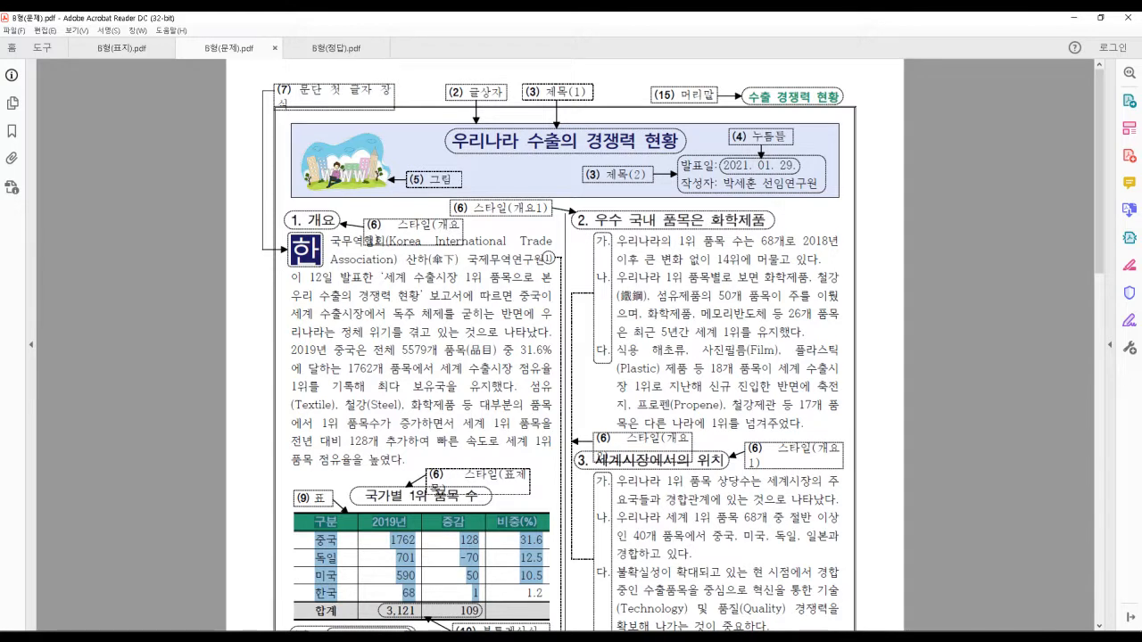
# Return to the Hangul document, open its style list, and find the 개요 1 requirements under item 6 of B형(표지).pdf.
pyautogui.hotkey('alt', 'Tab')
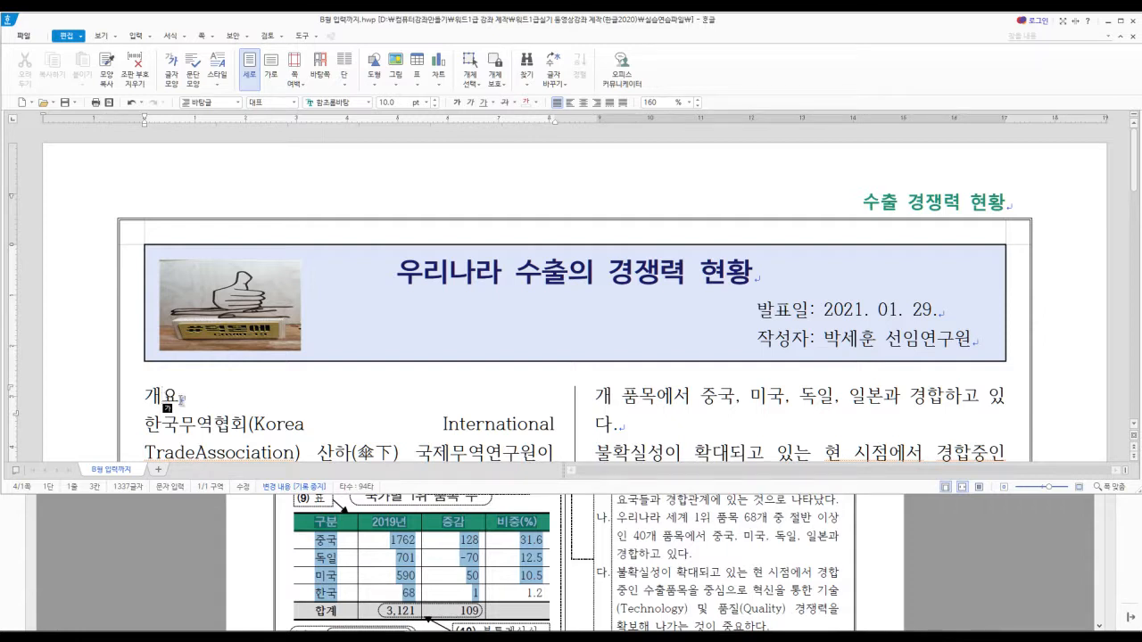
pyautogui.press('F6')
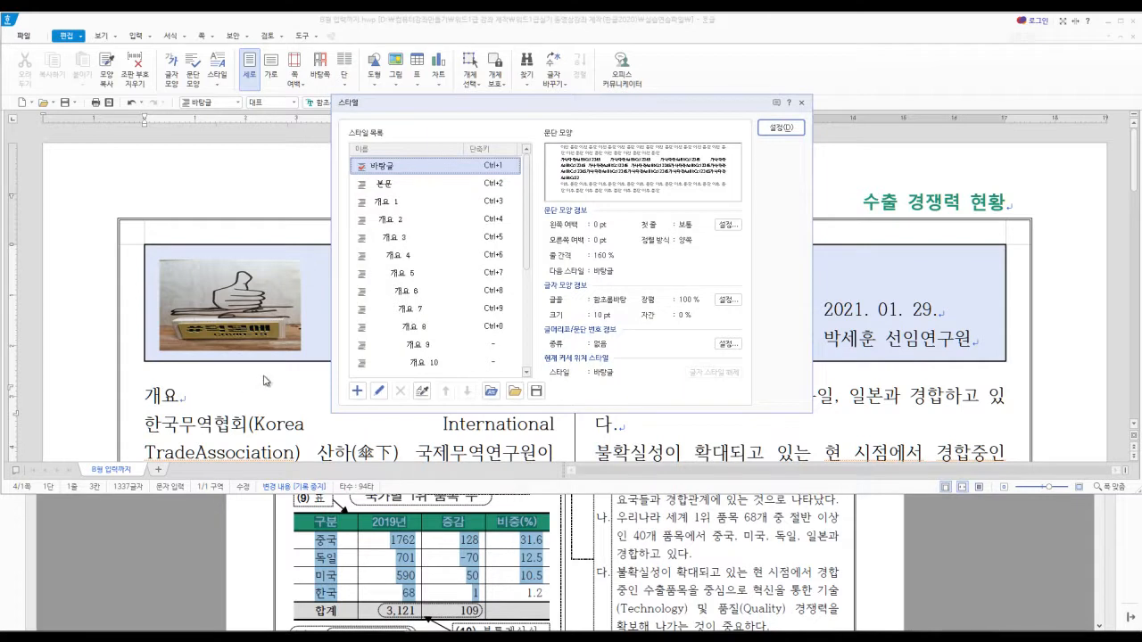
pyautogui.click(175, 529)
pyautogui.doubleClick(227, 17)
pyautogui.click(125, 494)
pyautogui.scroll(-3, 574, 582)
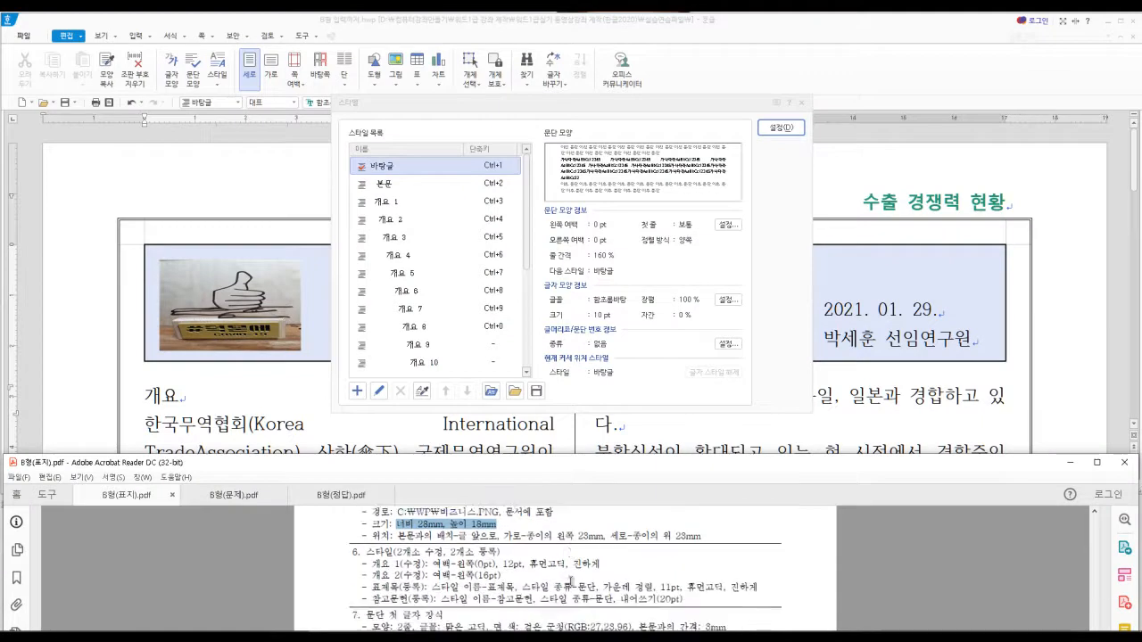
pyautogui.moveTo(373, 554); pyautogui.dragTo(429, 555)
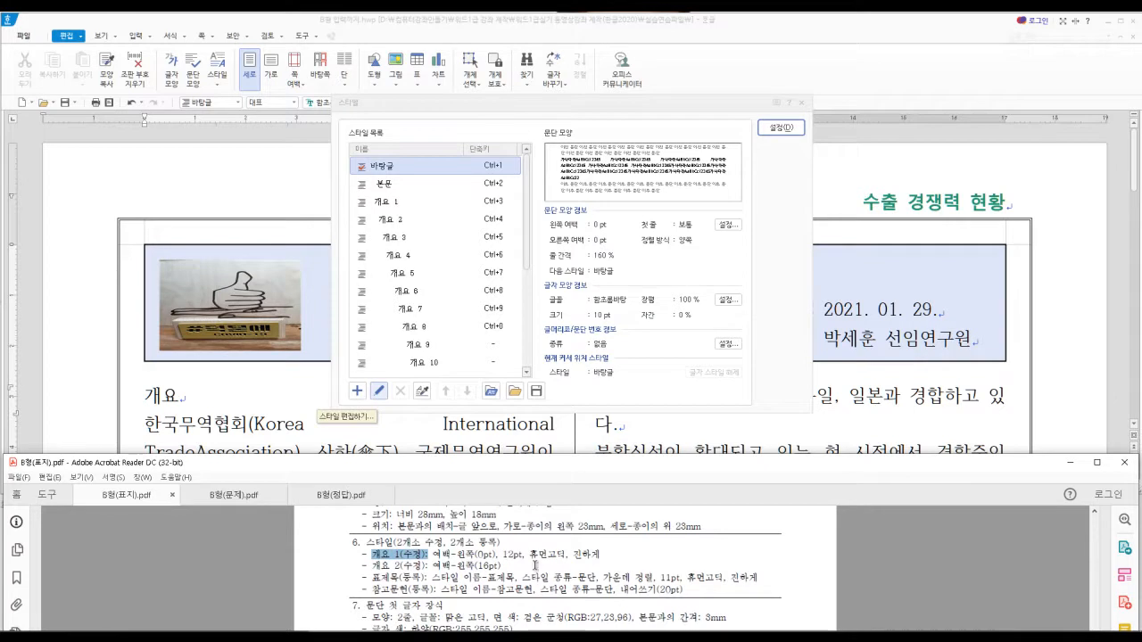
# Edit the 개요 1 style and set its paragraph left margin to 0 pt, as given in the instructions.
pyautogui.click(387, 208)
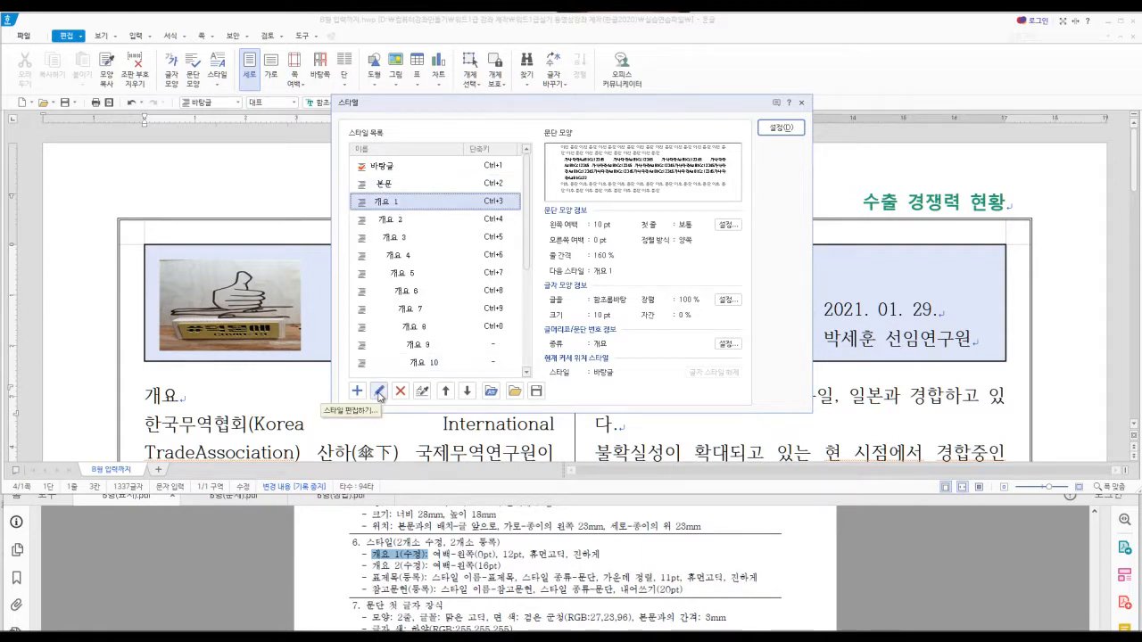
pyautogui.click(379, 394)
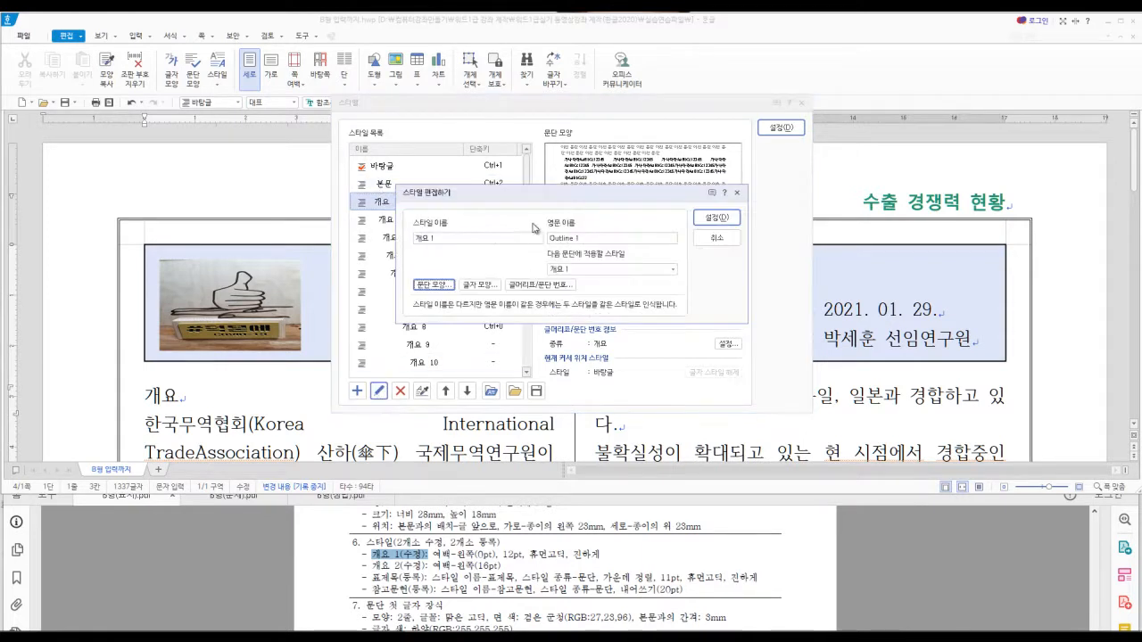
pyautogui.moveTo(535, 198)
pyautogui.mouseDown()
pyautogui.moveTo(491, 209)
pyautogui.moveTo(519, 211)
pyautogui.mouseUp()
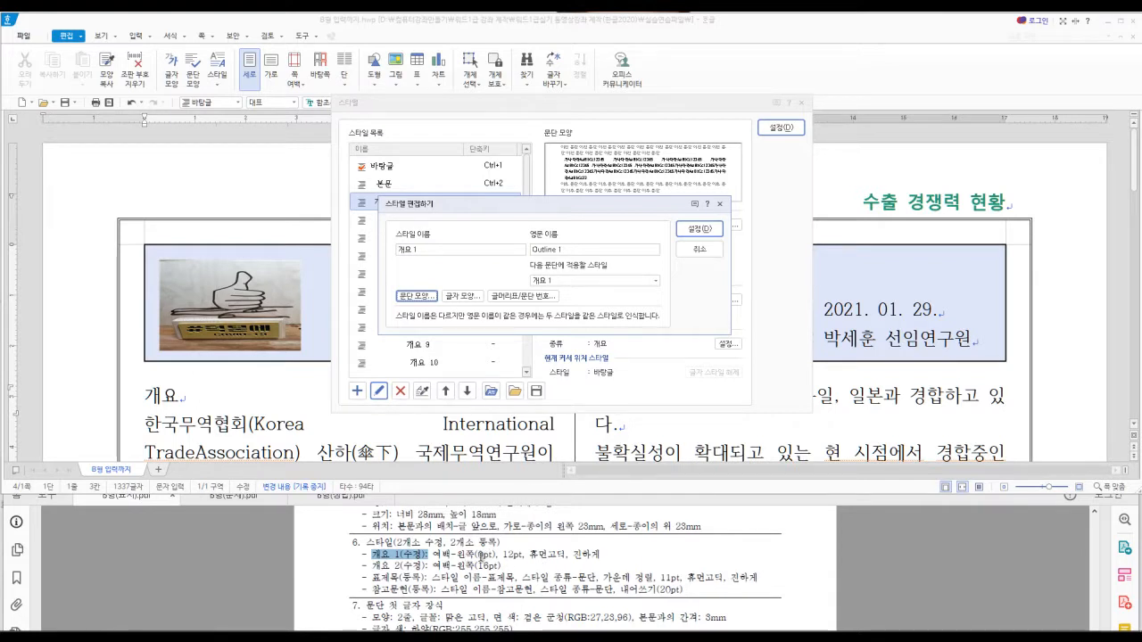
pyautogui.moveTo(432, 554); pyautogui.dragTo(486, 555)
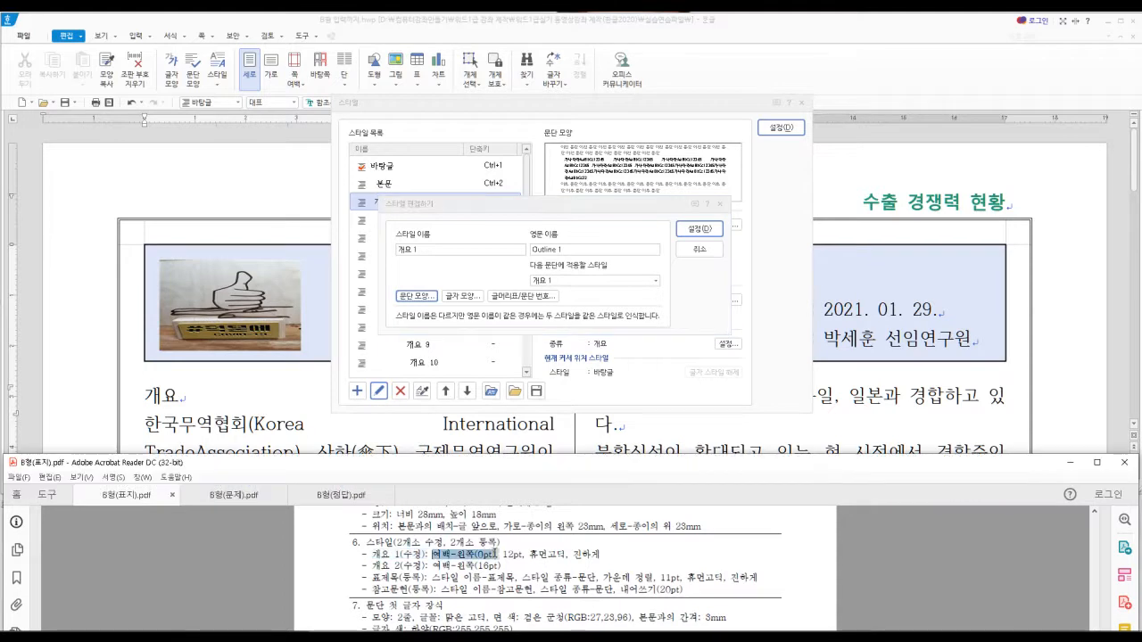
pyautogui.click(421, 300)
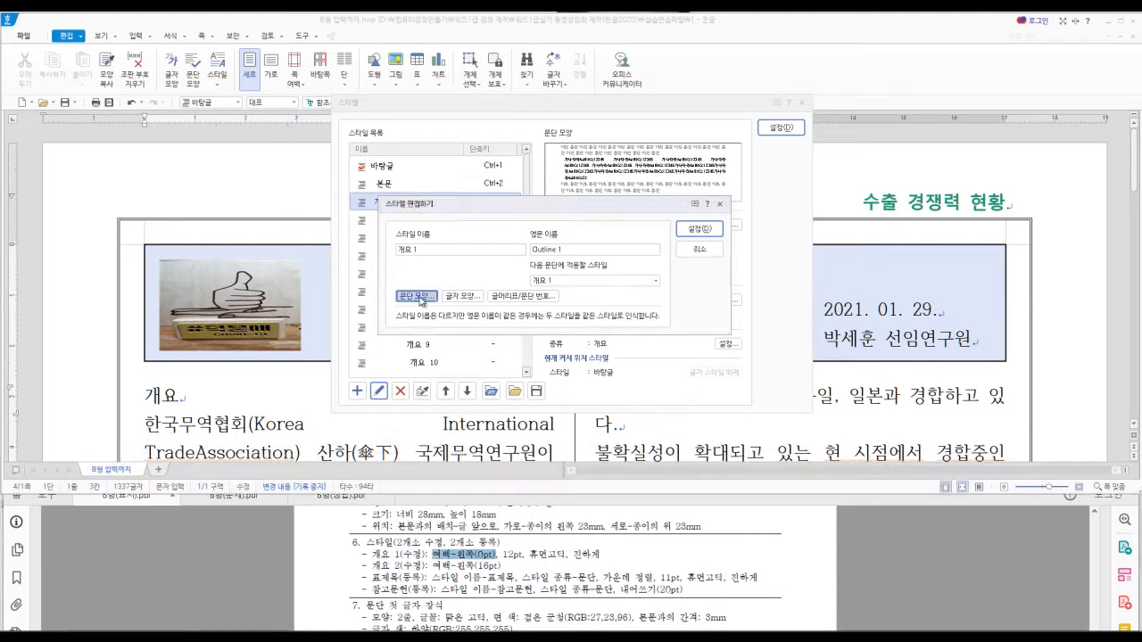
pyautogui.click(419, 297)
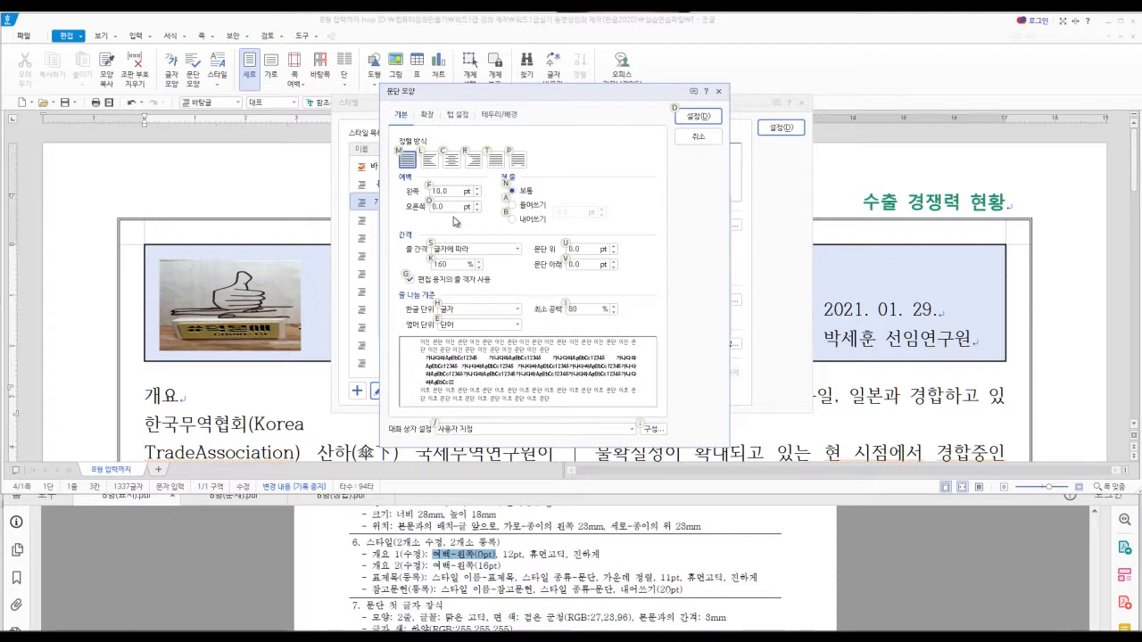
pyautogui.press('Tab')
pyautogui.write('0')
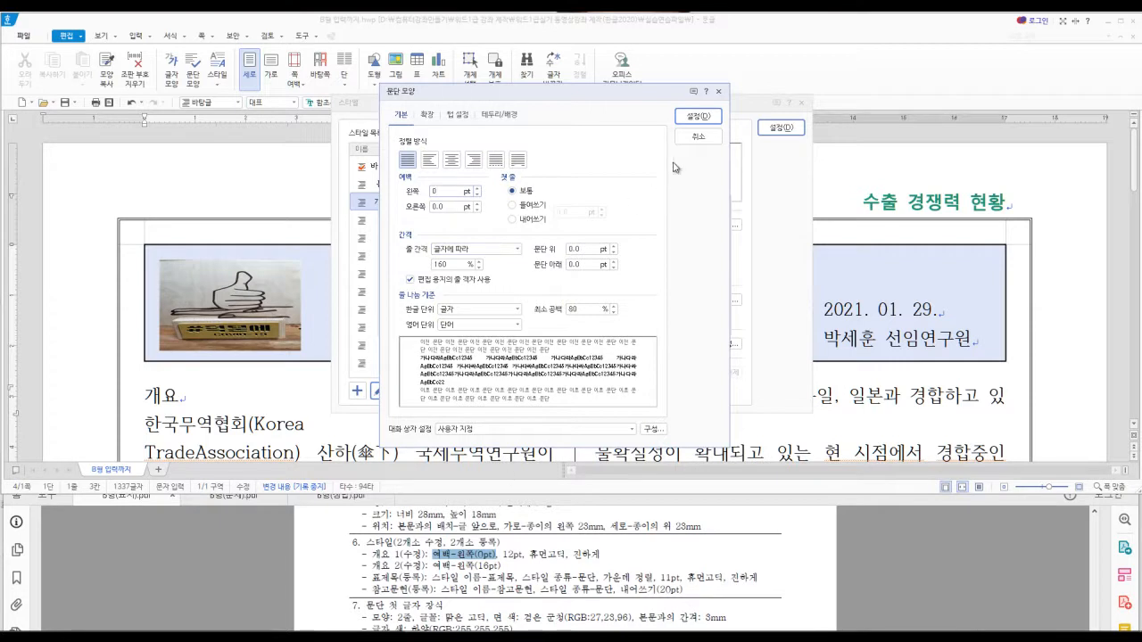
pyautogui.click(697, 117)
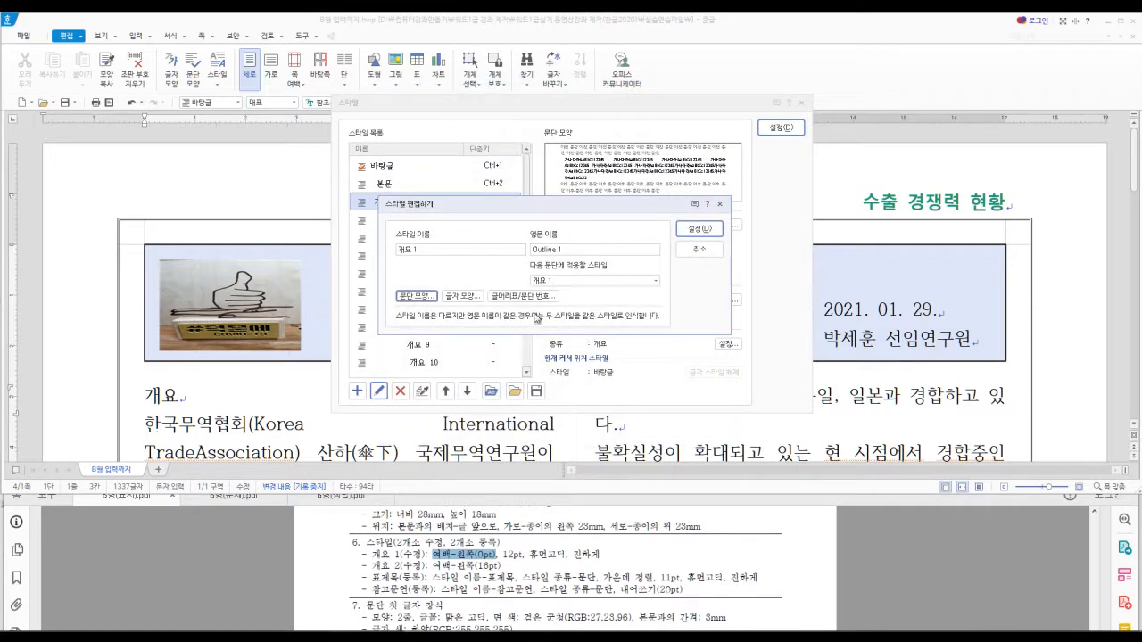
# Set the 개요 1 style's characters to 12 pt, 휴먼고딕 and bold, and apply the style to the 개요 heading.
pyautogui.click(464, 302)
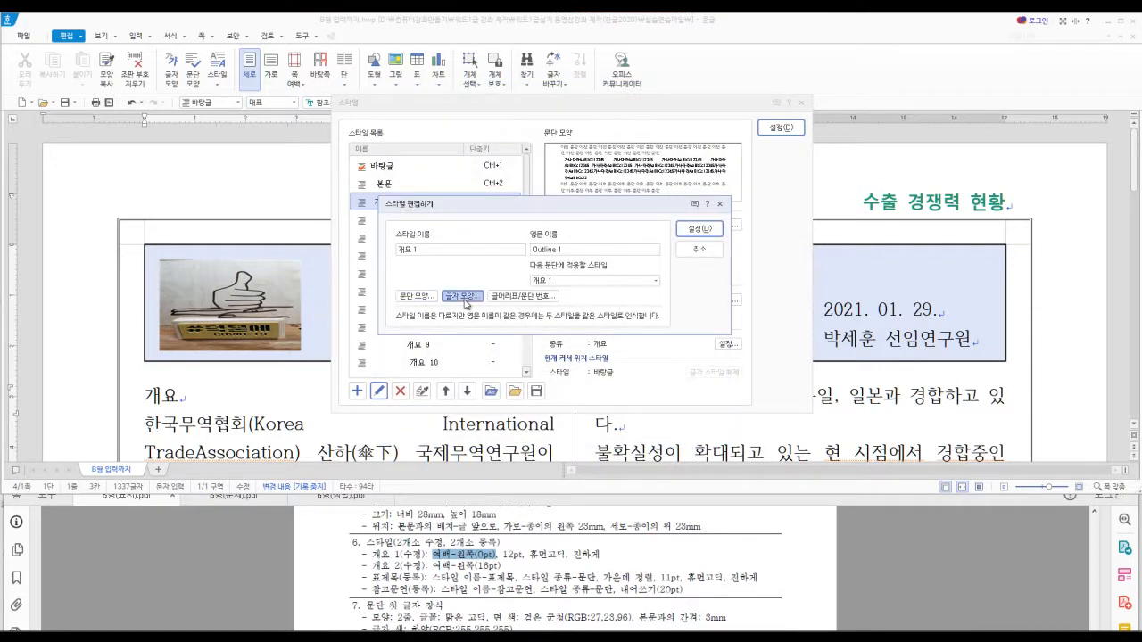
pyautogui.click(494, 164)
pyautogui.click(494, 164)
pyautogui.press('Tab')
pyautogui.press('Tab')
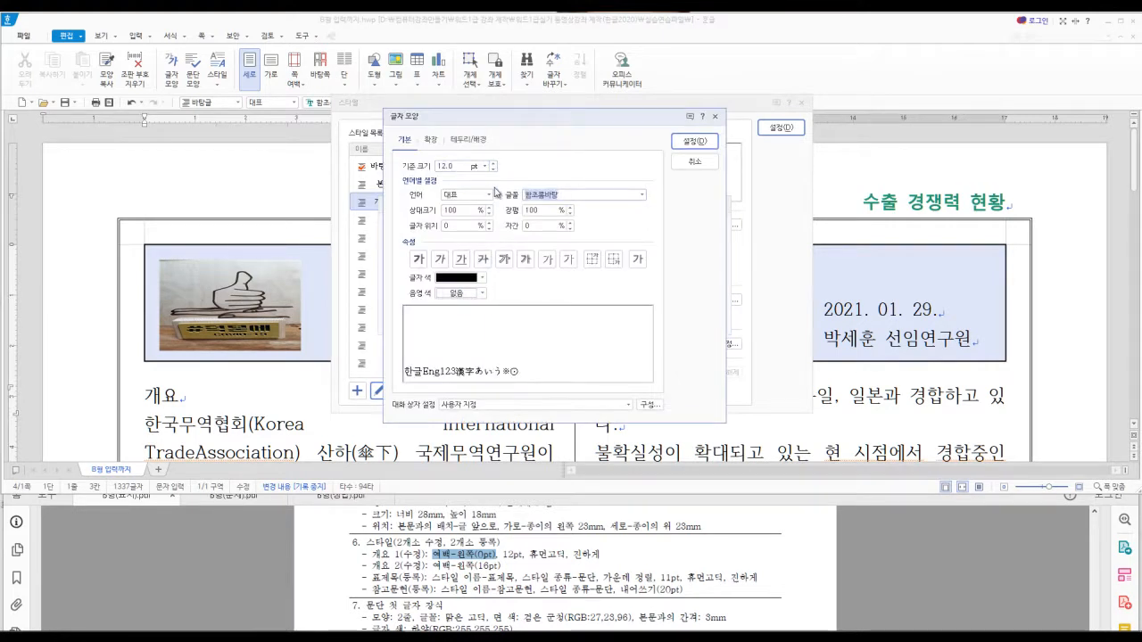
pyautogui.click(641, 197)
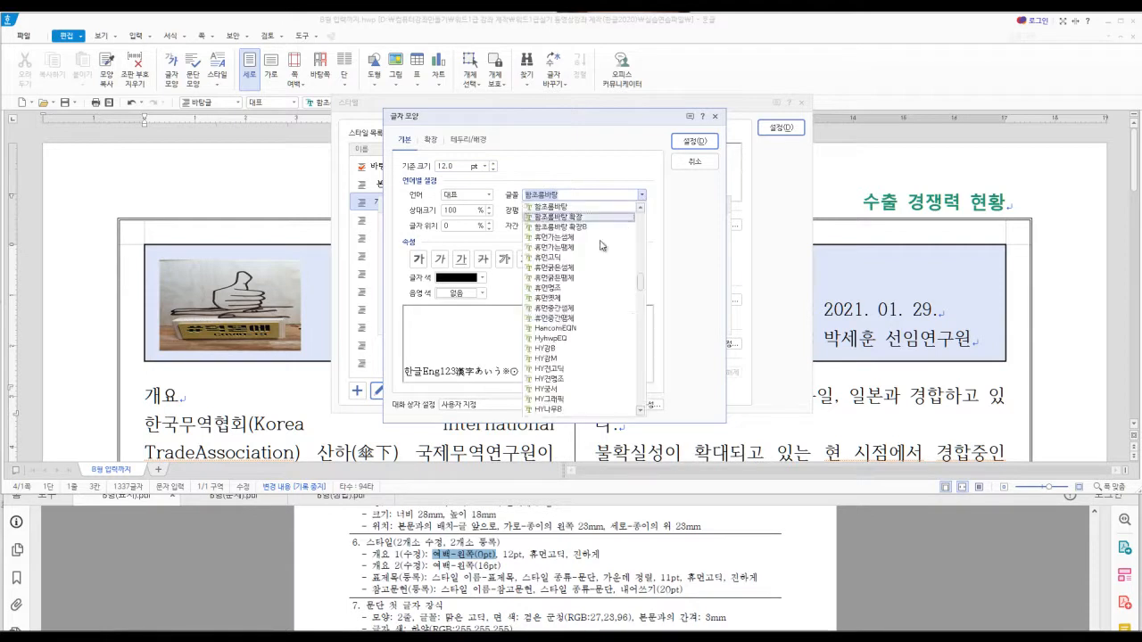
pyautogui.click(559, 258)
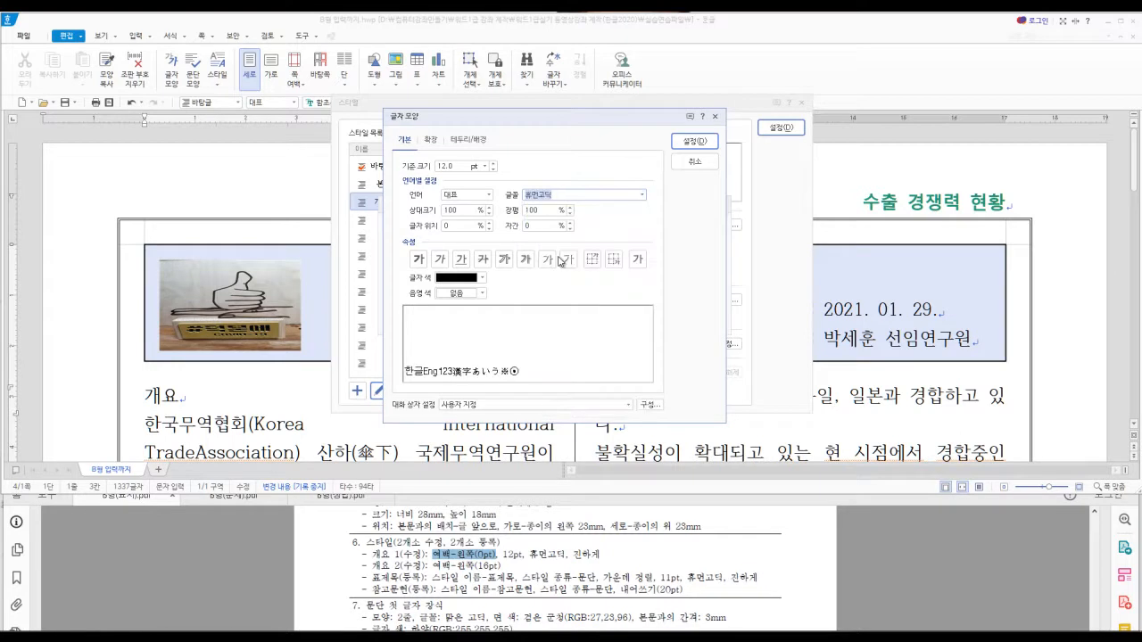
pyautogui.click(417, 260)
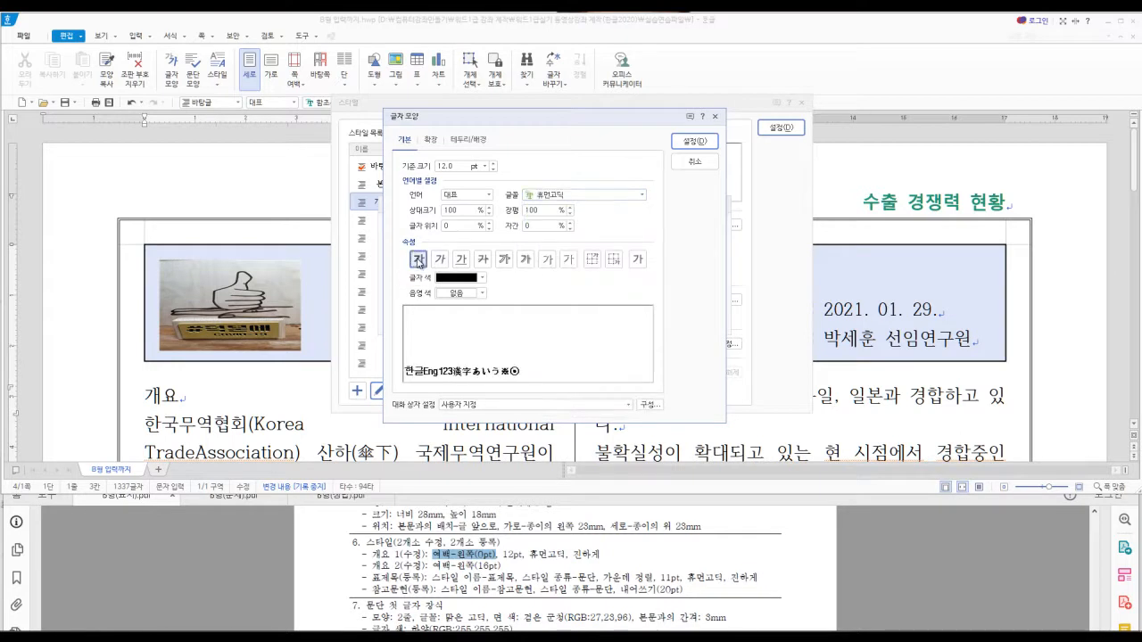
pyautogui.click(695, 141)
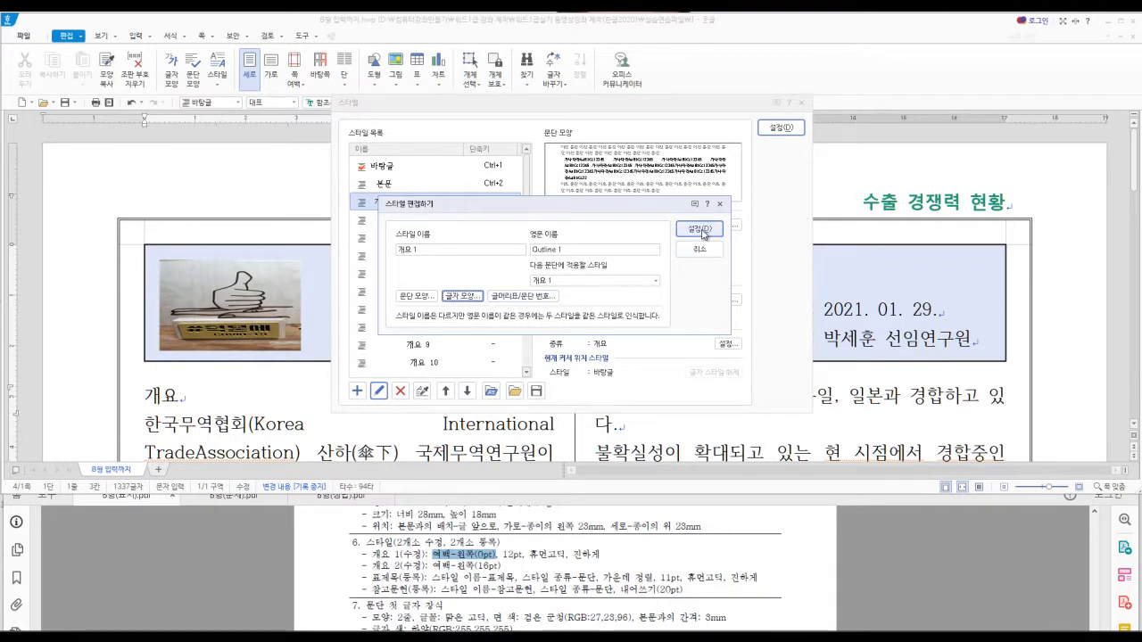
pyautogui.click(702, 231)
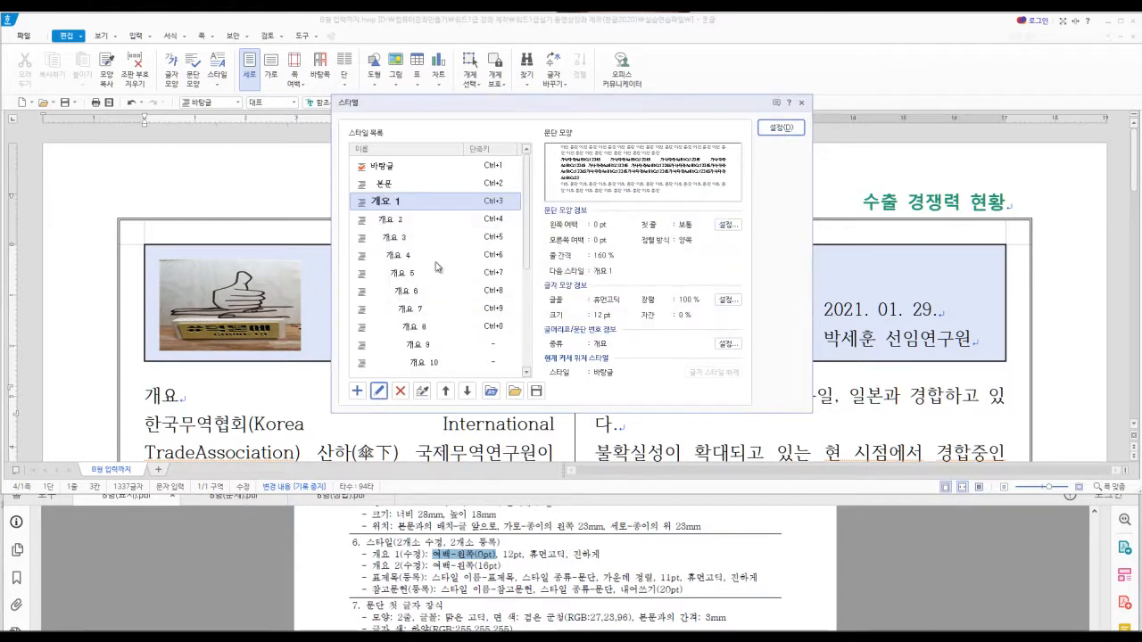
pyautogui.click(396, 205)
pyautogui.click(776, 132)
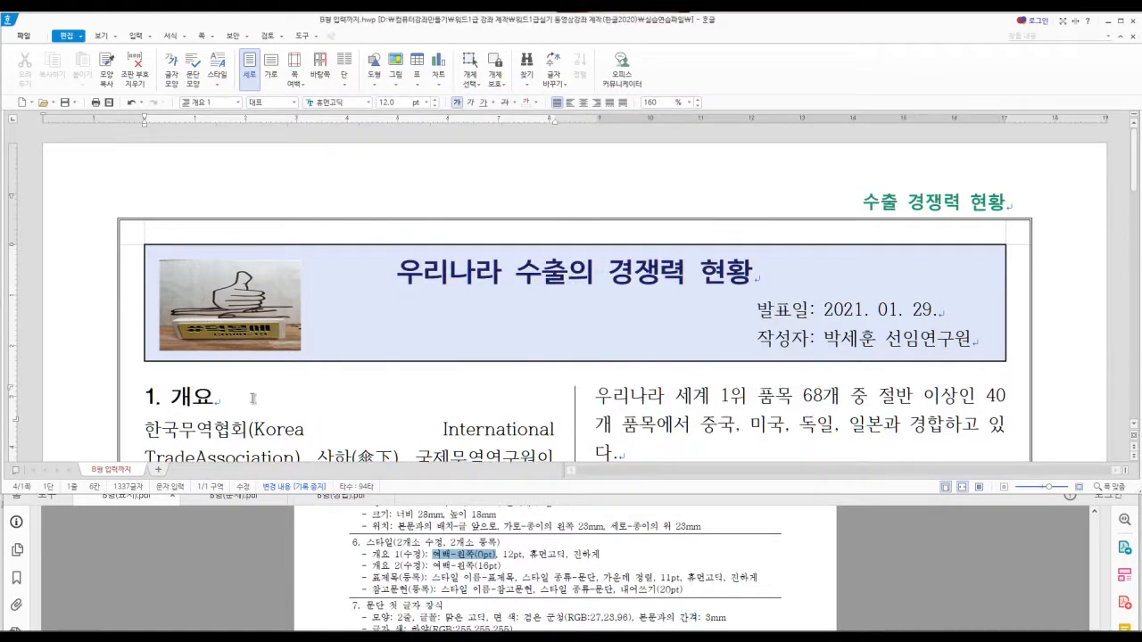
# Try the (1), (가), (a), 1) paragraph numbering format in the 개요 1 style, and undo the change.
pyautogui.click(242, 406)
pyautogui.press('F6')
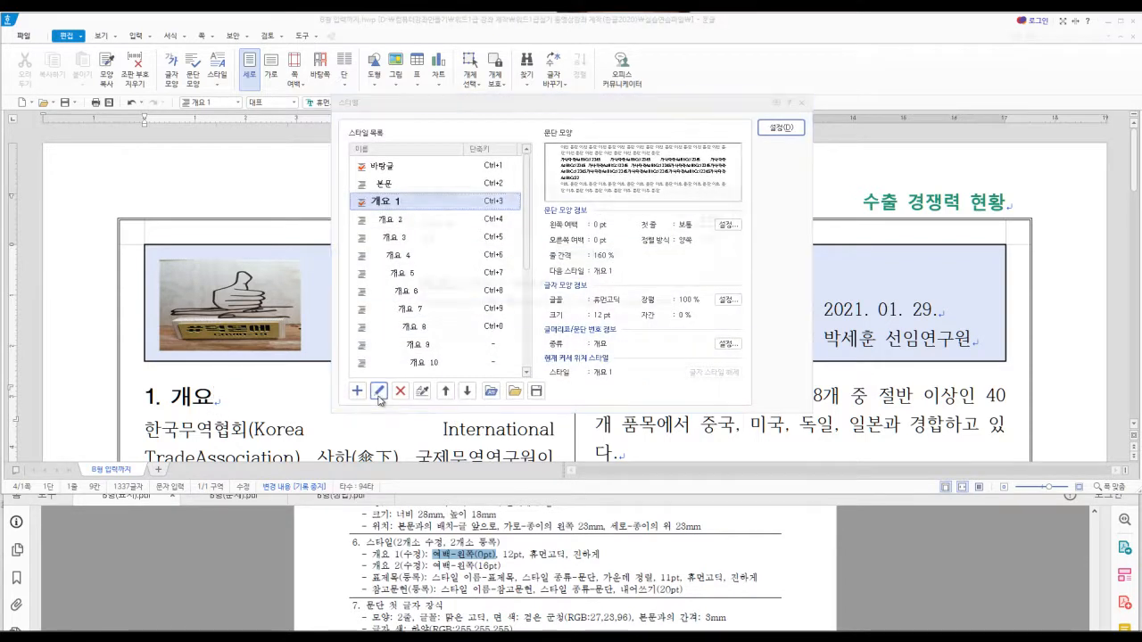
pyautogui.click(379, 391)
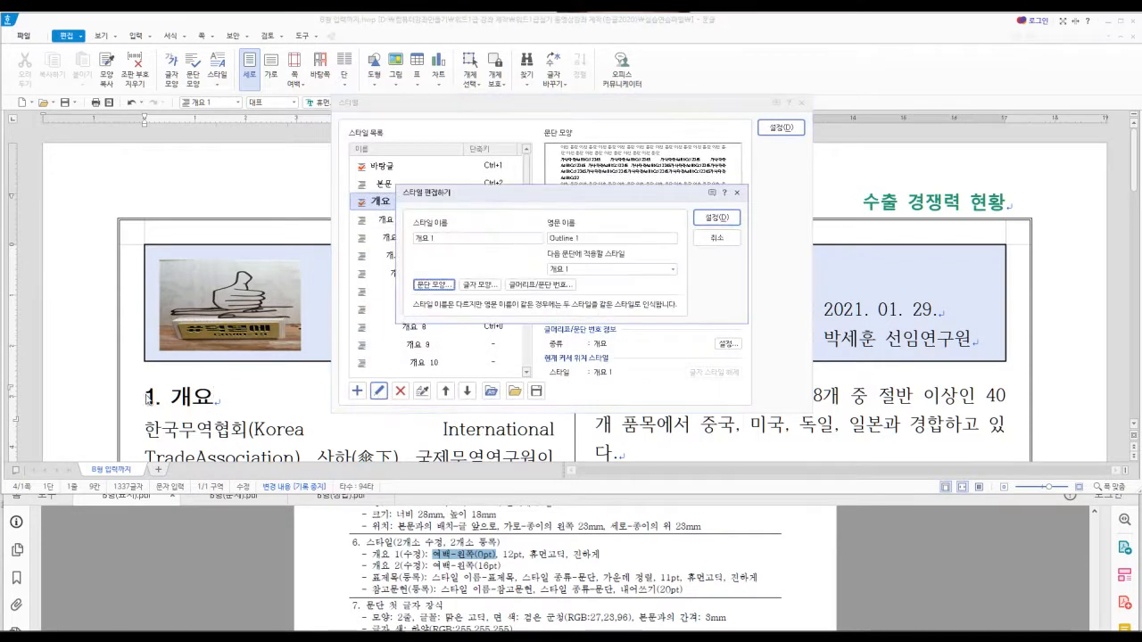
pyautogui.click(533, 285)
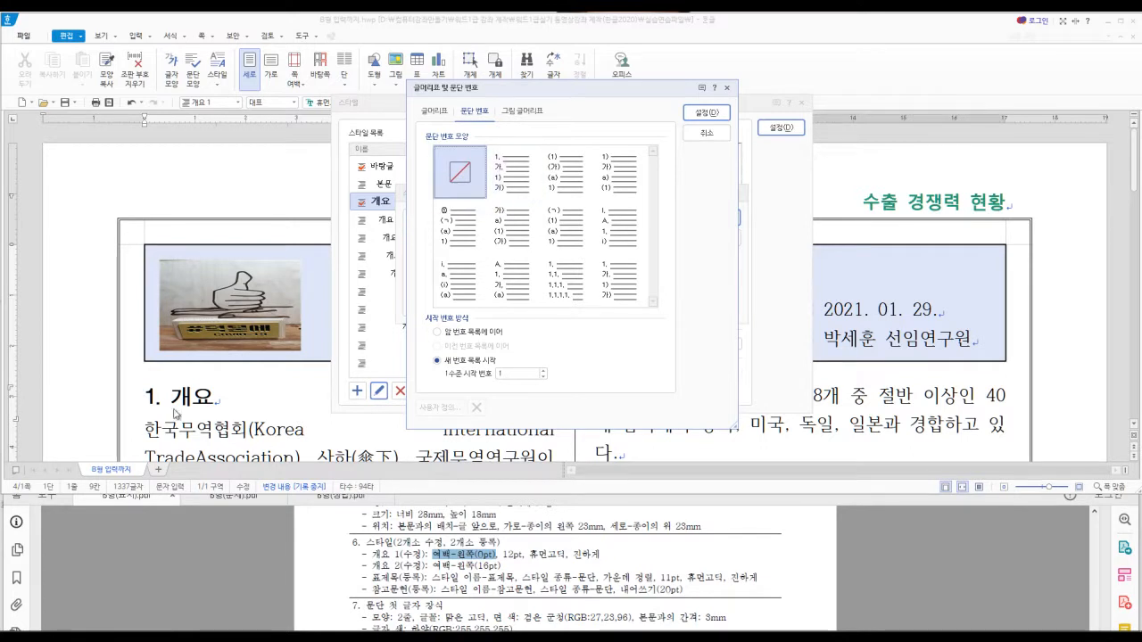
pyautogui.click(564, 170)
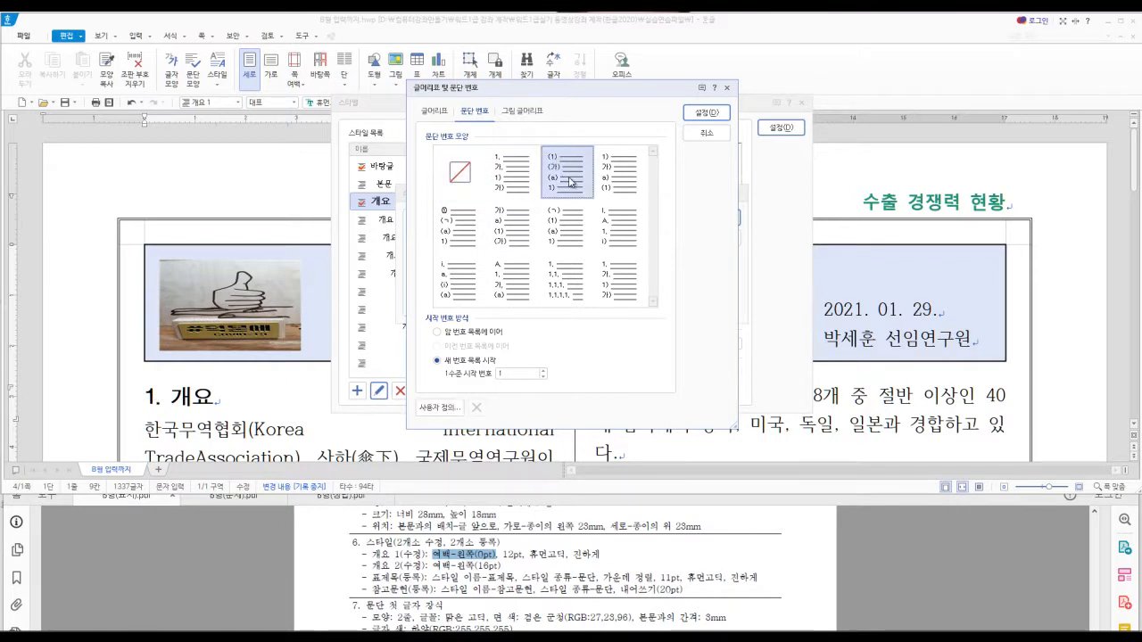
pyautogui.click(719, 115)
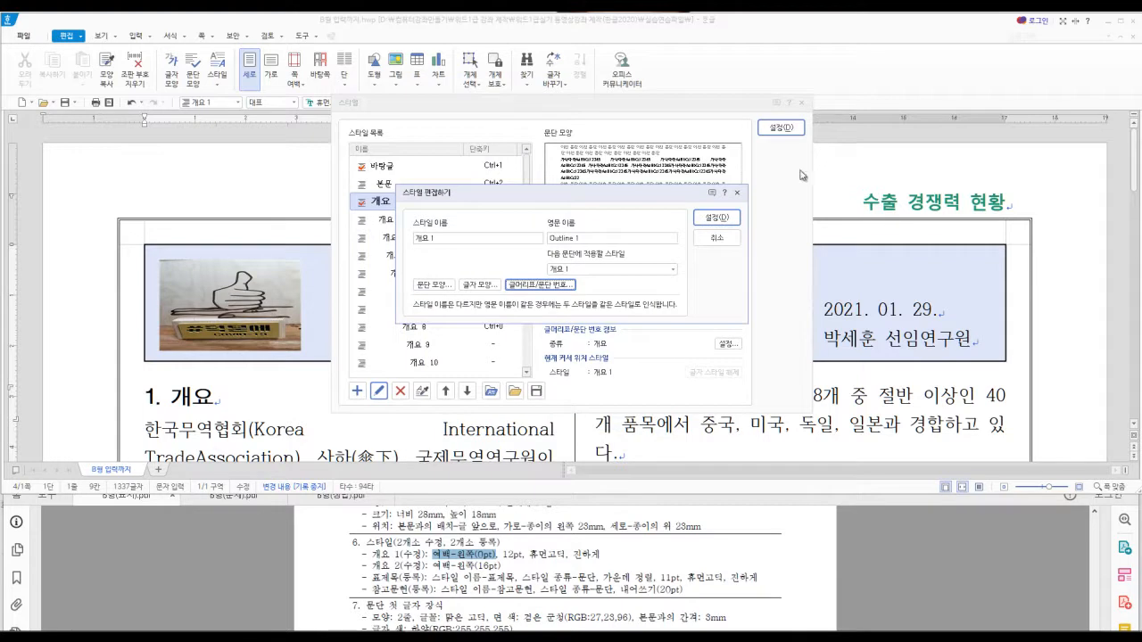
pyautogui.click(708, 224)
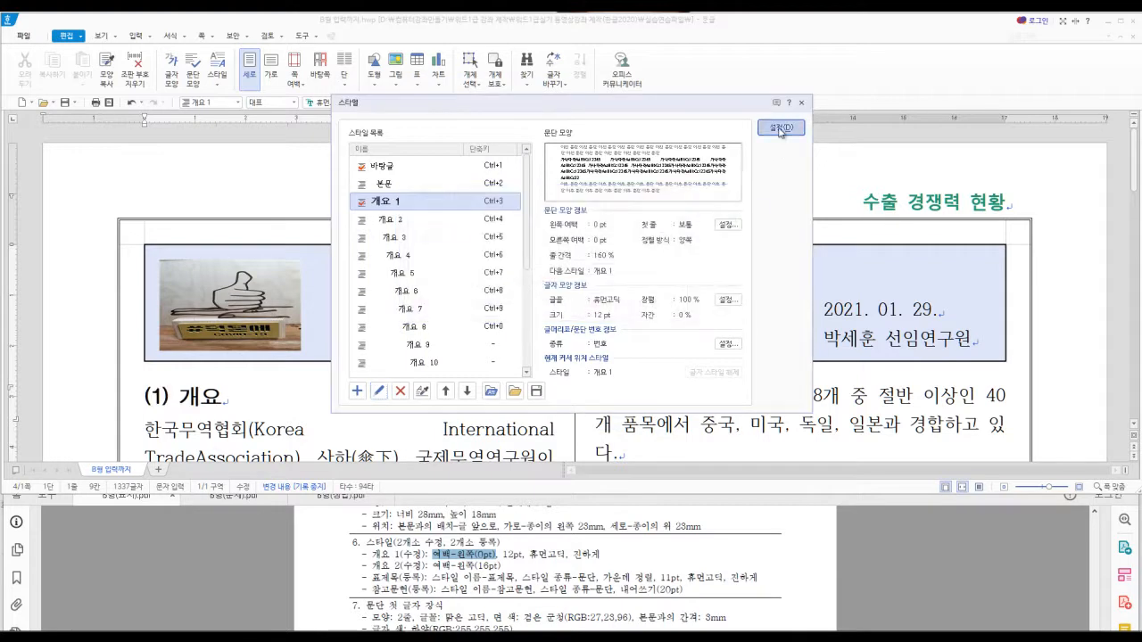
pyautogui.click(781, 128)
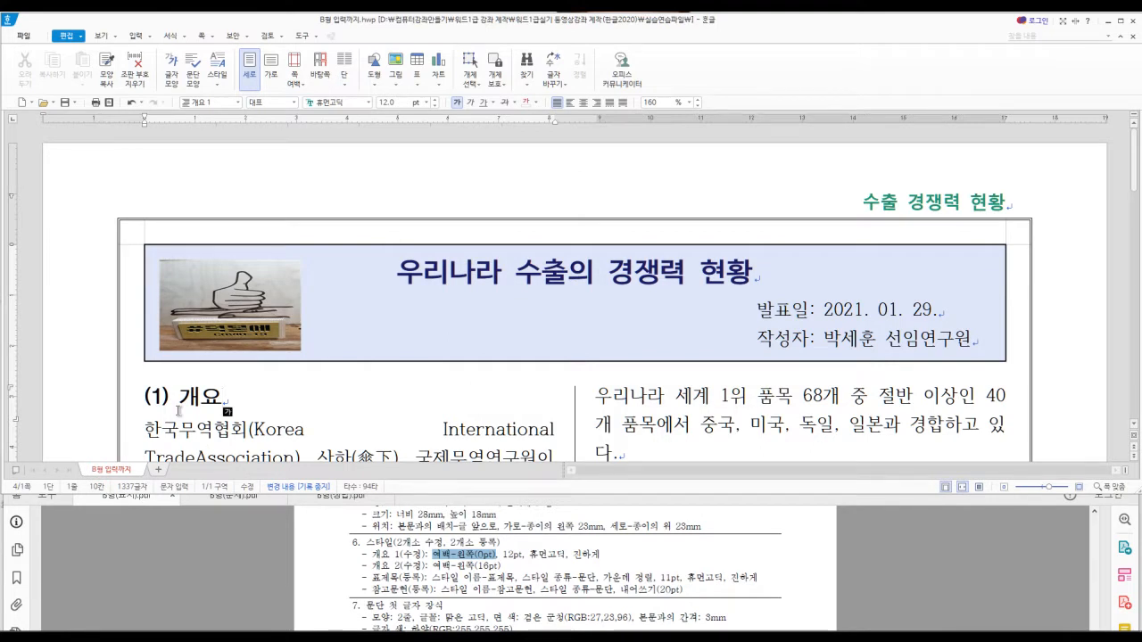
pyautogui.hotkey('ctrl', 'z')
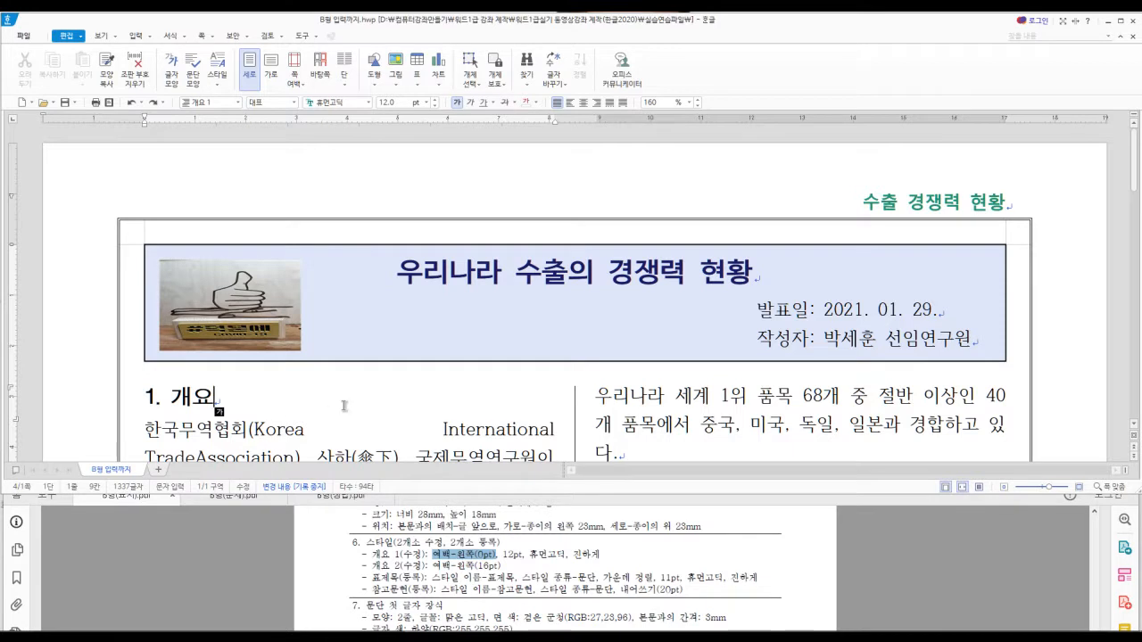
# Place the cursor in the opening body paragraph under the 개요 heading and open its 문단 첫 글자 장식 settings.
pyautogui.scroll(-5, 333, 410)
pyautogui.scroll(2, 353, 411)
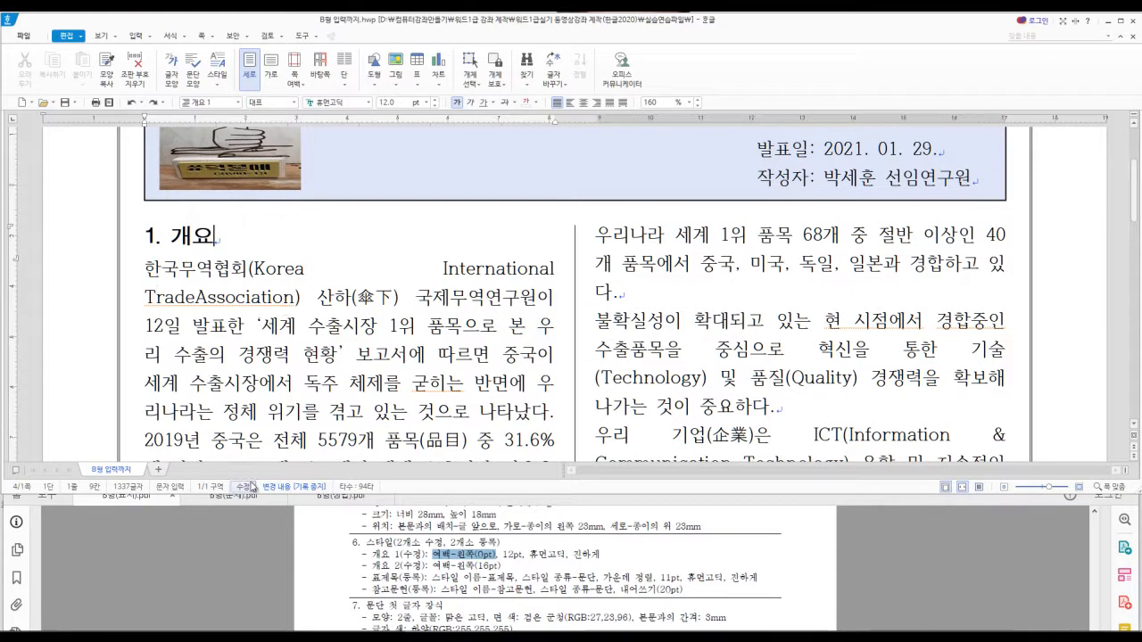
pyautogui.click(264, 328)
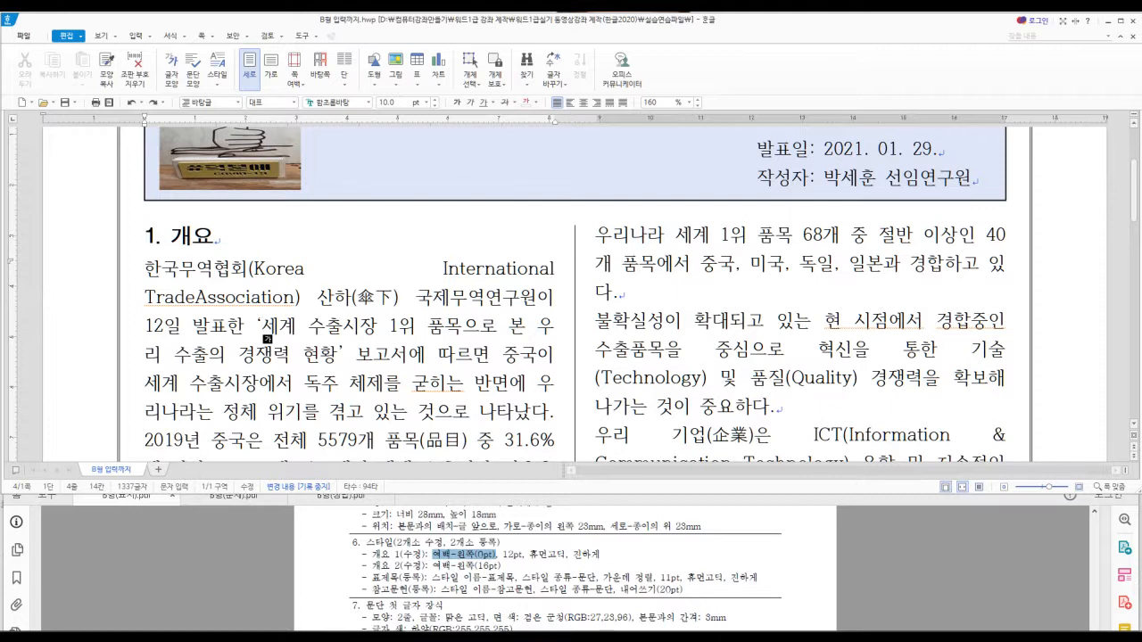
pyautogui.press('F6')
pyautogui.click(326, 348)
pyautogui.press('alt')
pyautogui.press('j')
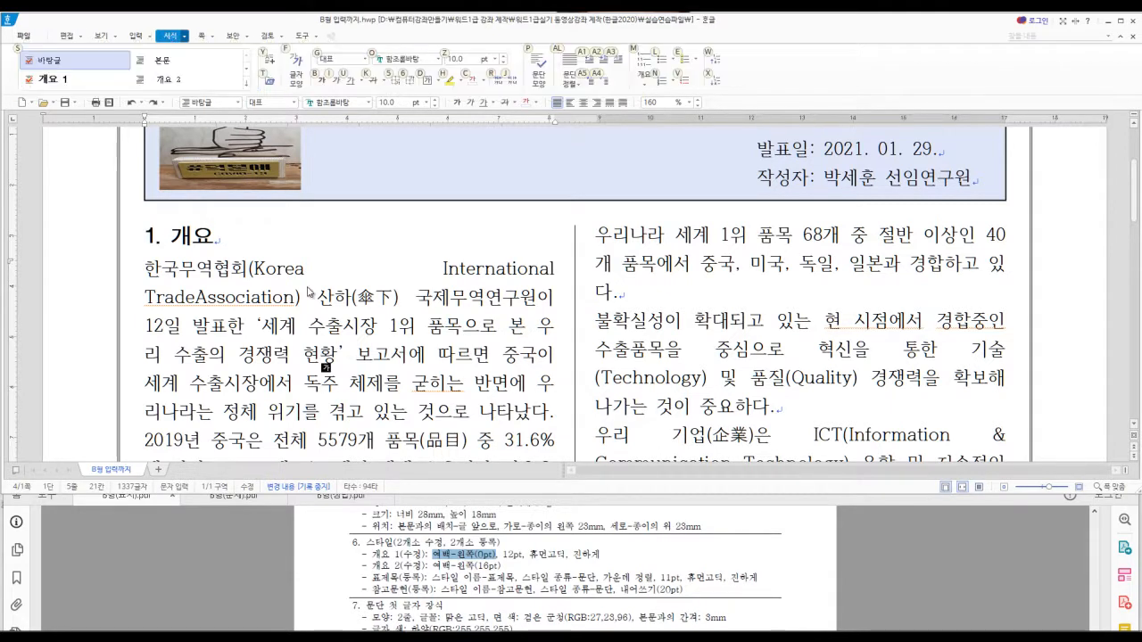
pyautogui.press('a')
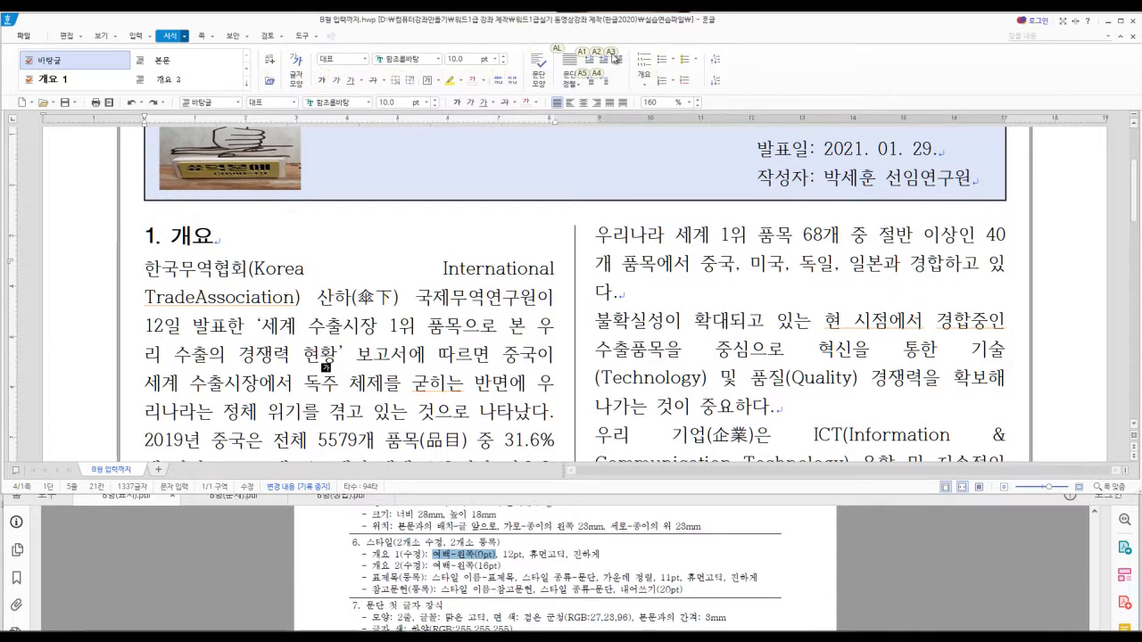
pyautogui.press('a')
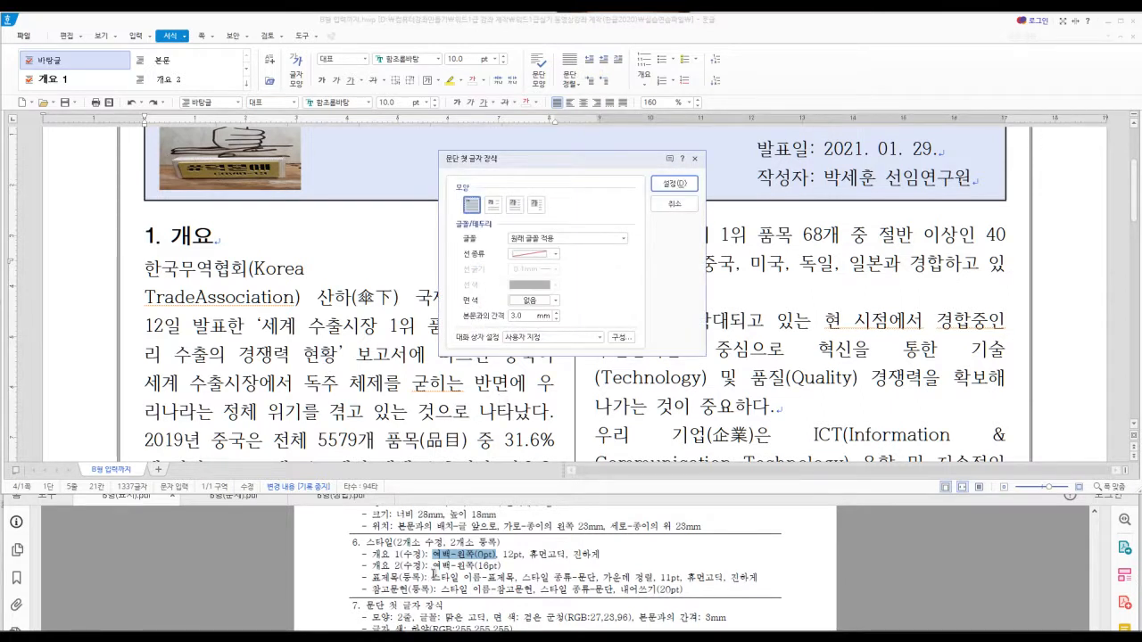
# Consult item 7 of the B형(표지).pdf instructions and set the first-letter decoration's shape to 2줄.
pyautogui.click(423, 597)
pyautogui.scroll(-2, 425, 595)
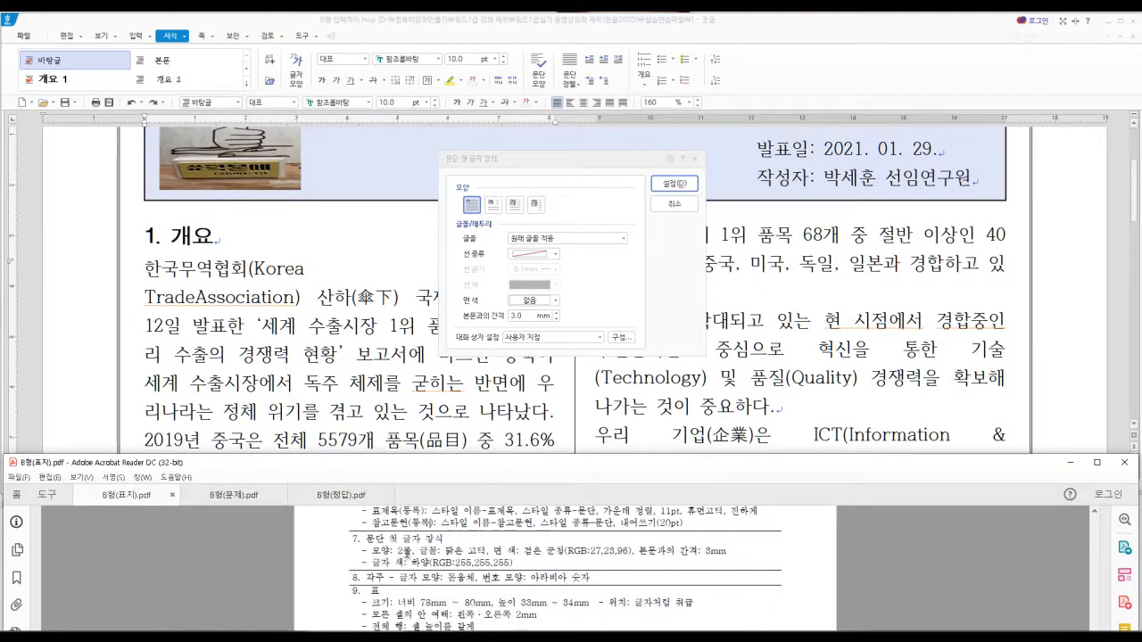
pyautogui.click(492, 207)
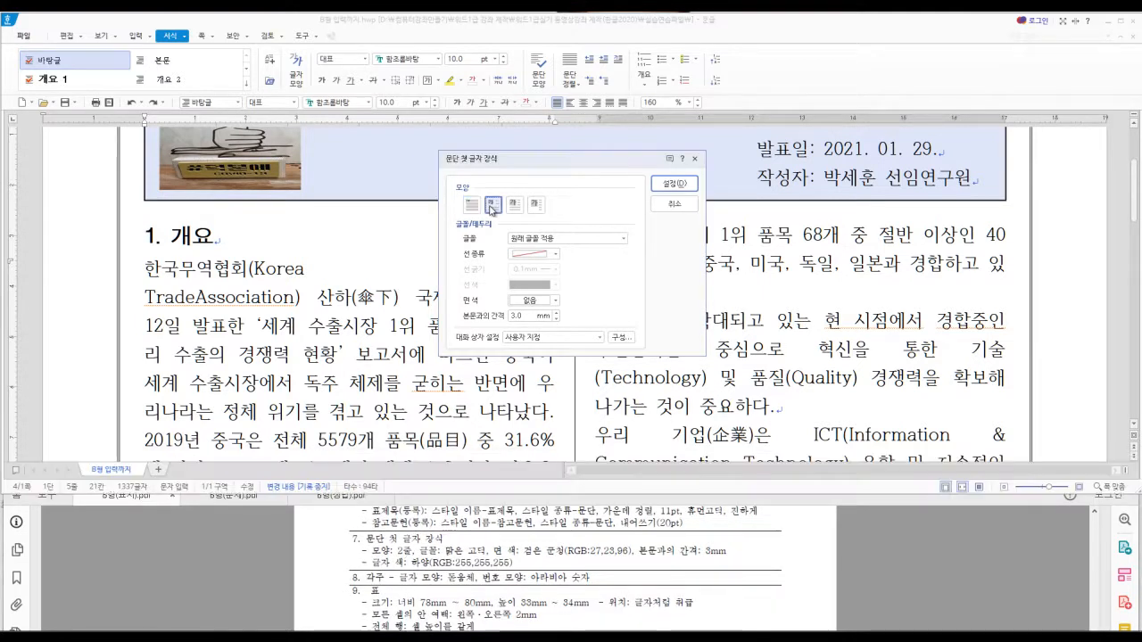
# Set the font of the first-letter decoration to 맑은 고딕.
pyautogui.click(623, 238)
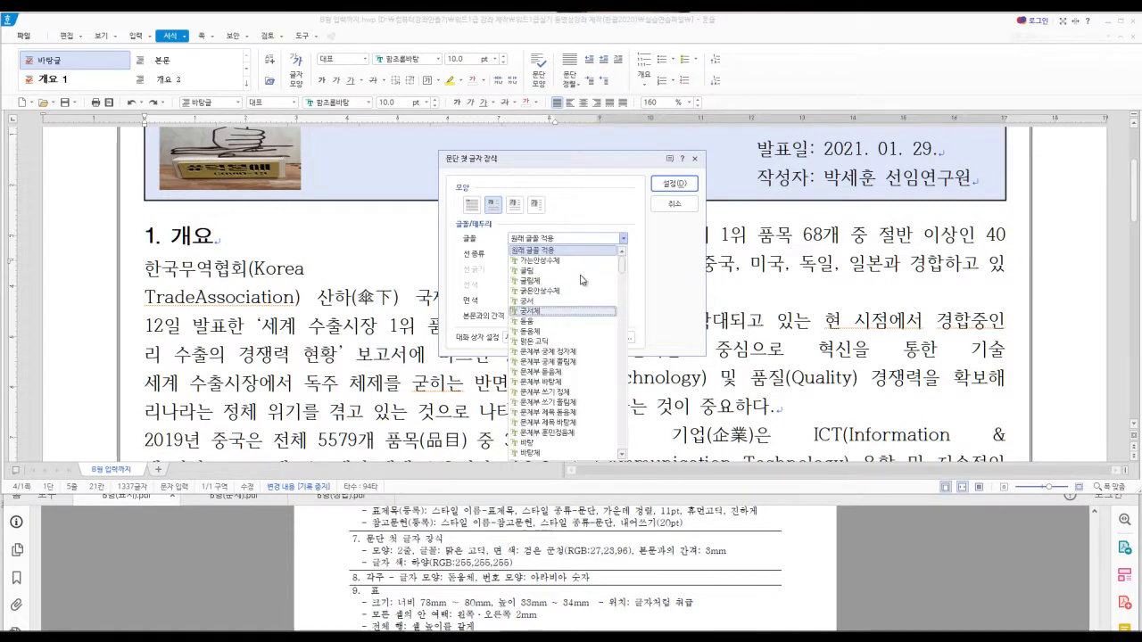
pyautogui.click(568, 251)
pyautogui.click(571, 239)
pyautogui.click(560, 239)
pyautogui.click(550, 239)
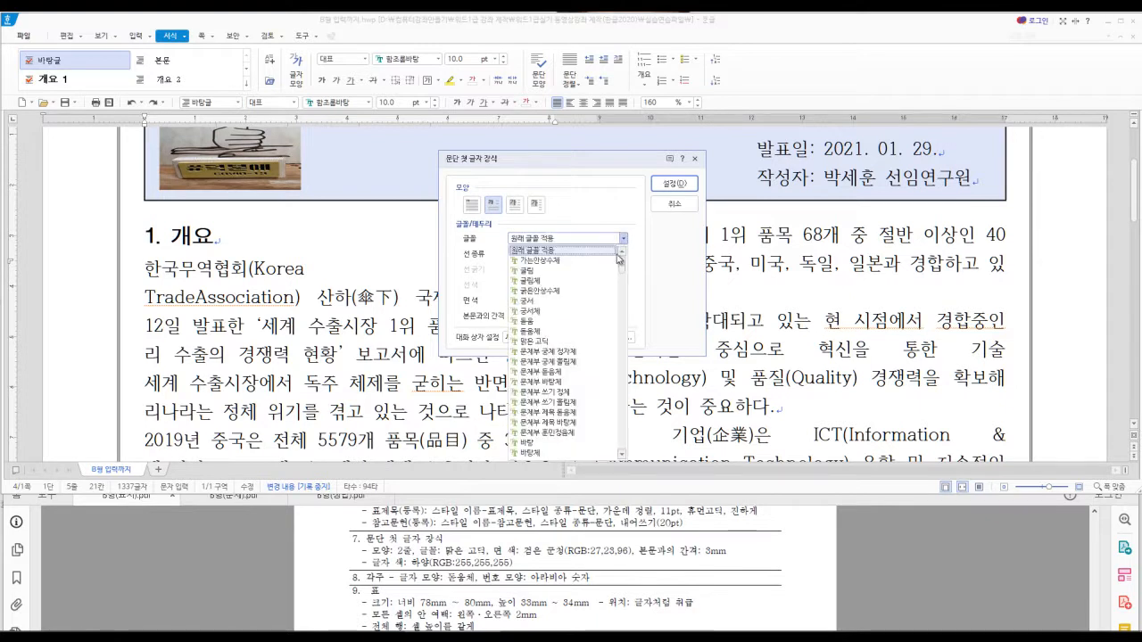
pyautogui.scroll(-3, 615, 272)
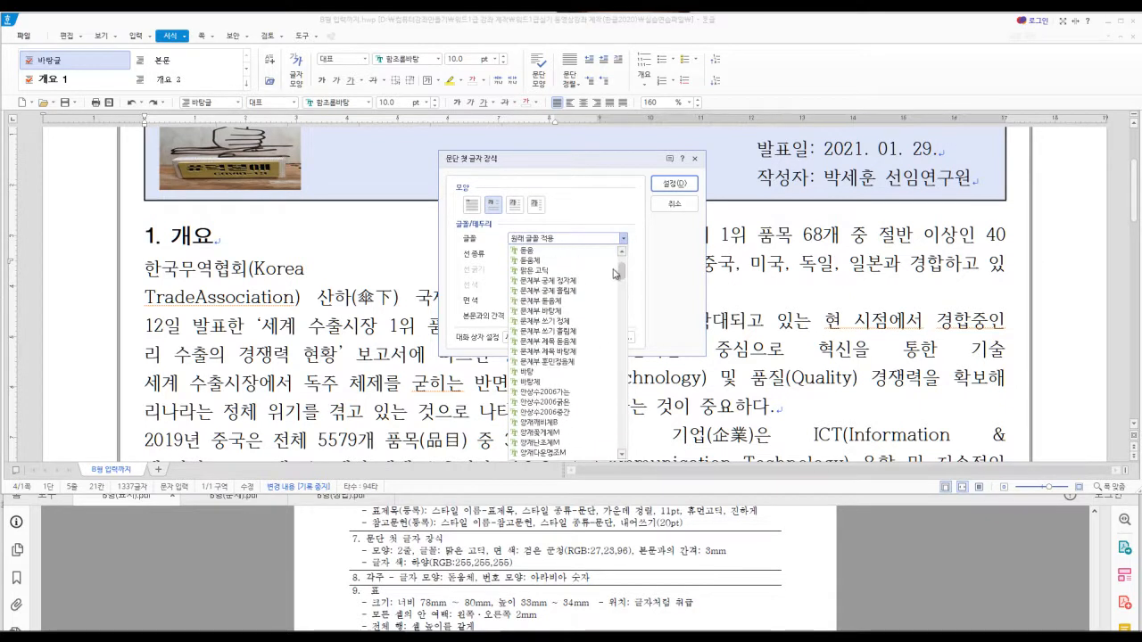
pyautogui.click(531, 271)
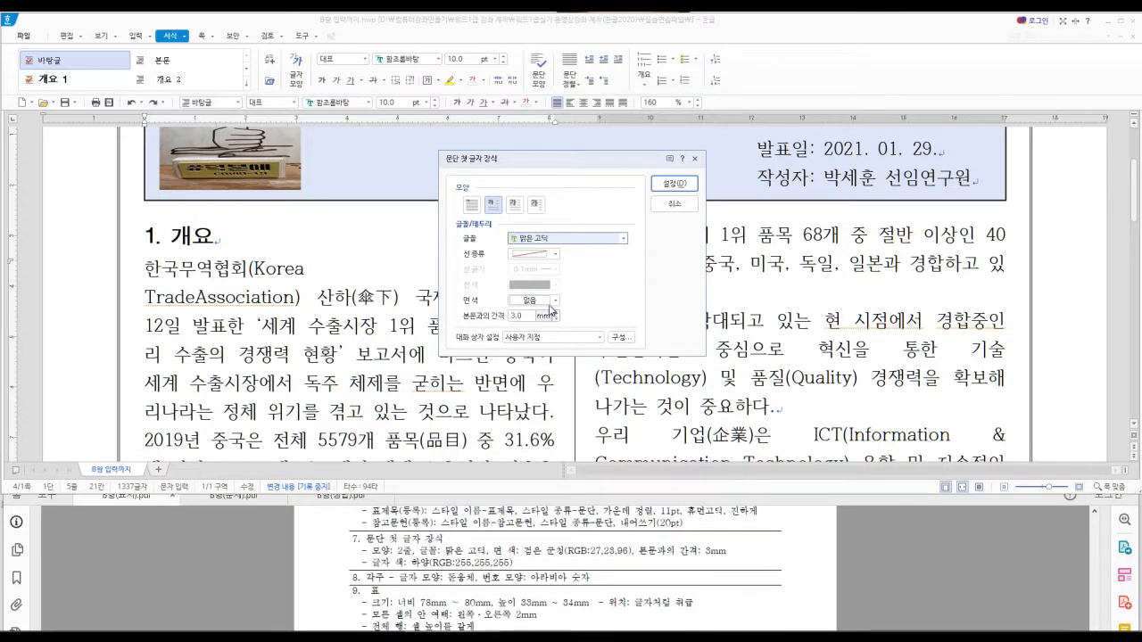
# Switch the fill colour palette to 오피스 and set the first-letter decoration's fill to 검은 군청 (RGB:27,23,96).
pyautogui.click(555, 303)
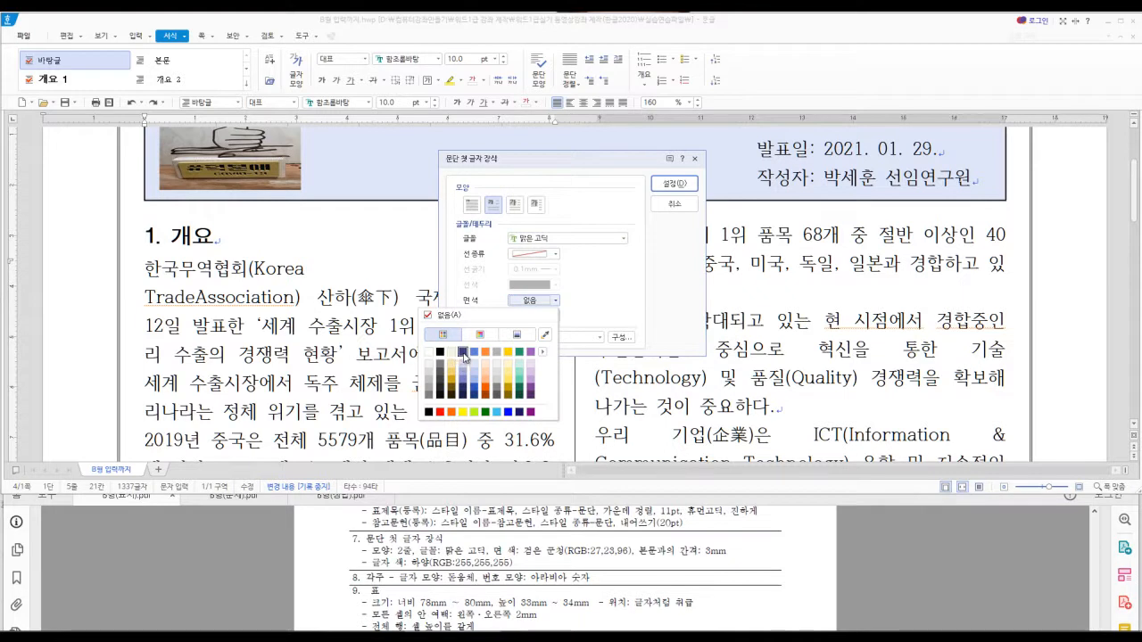
pyautogui.click(543, 354)
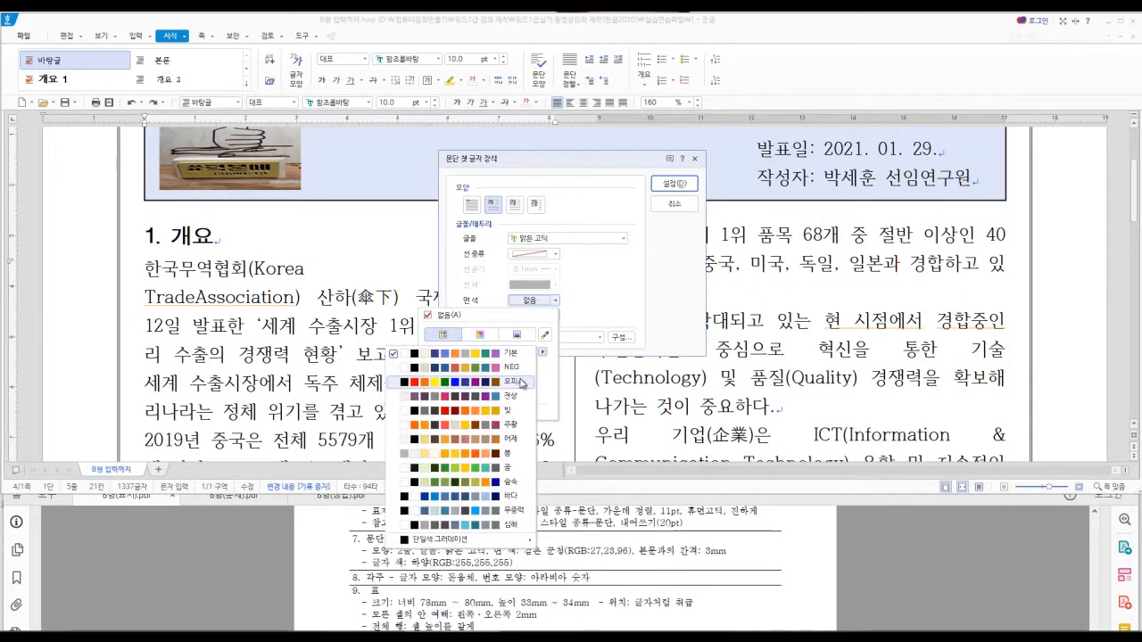
pyautogui.click(518, 382)
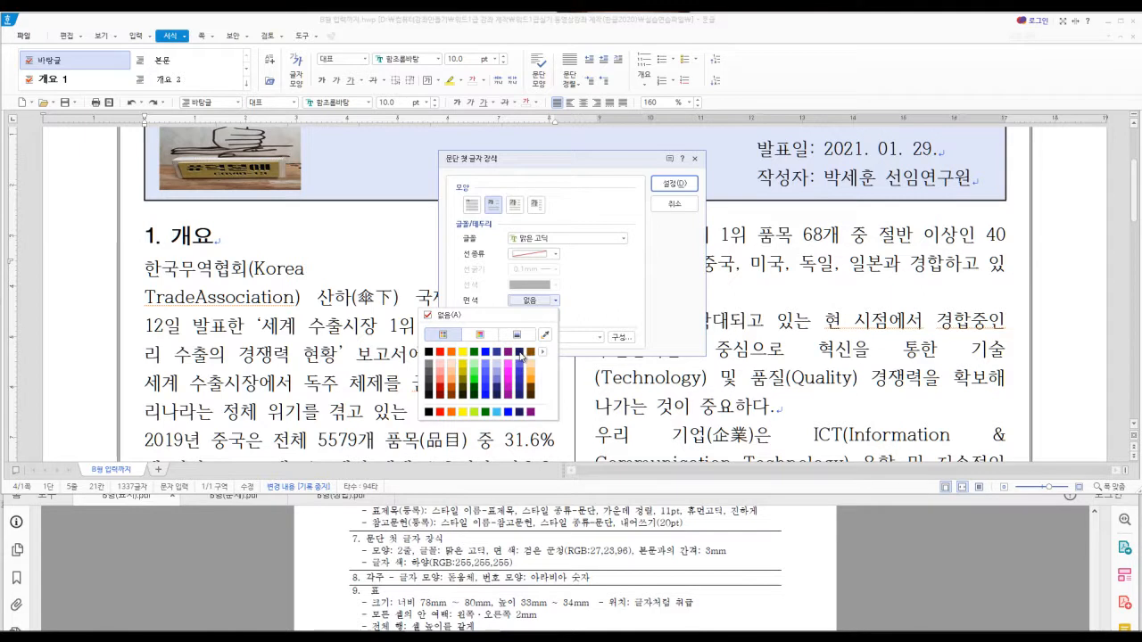
pyautogui.click(576, 301)
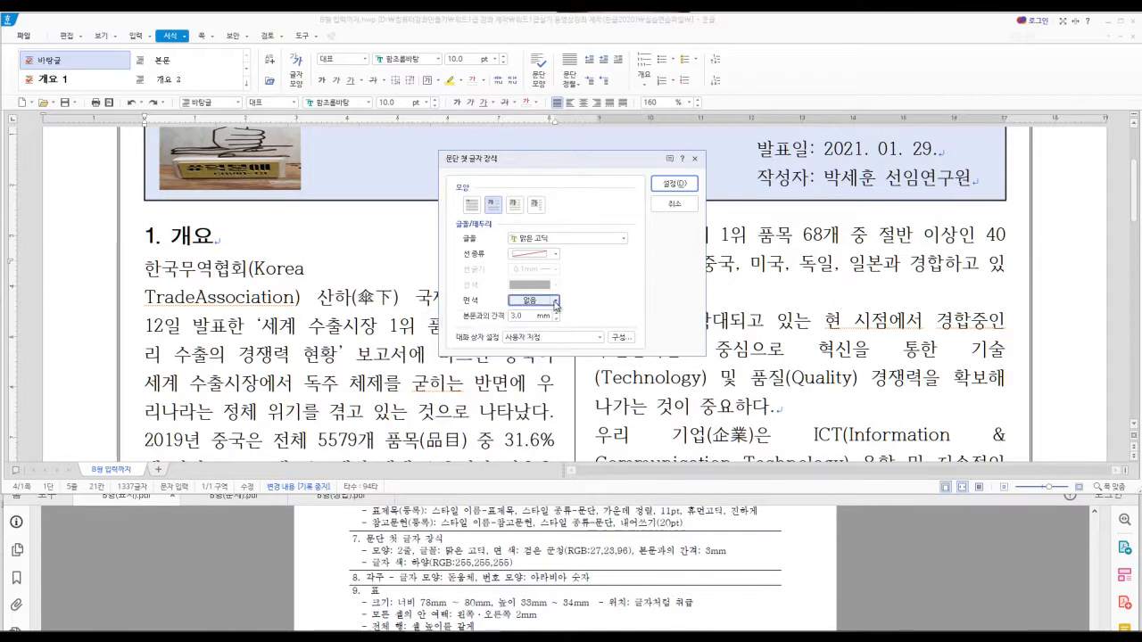
pyautogui.click(554, 301)
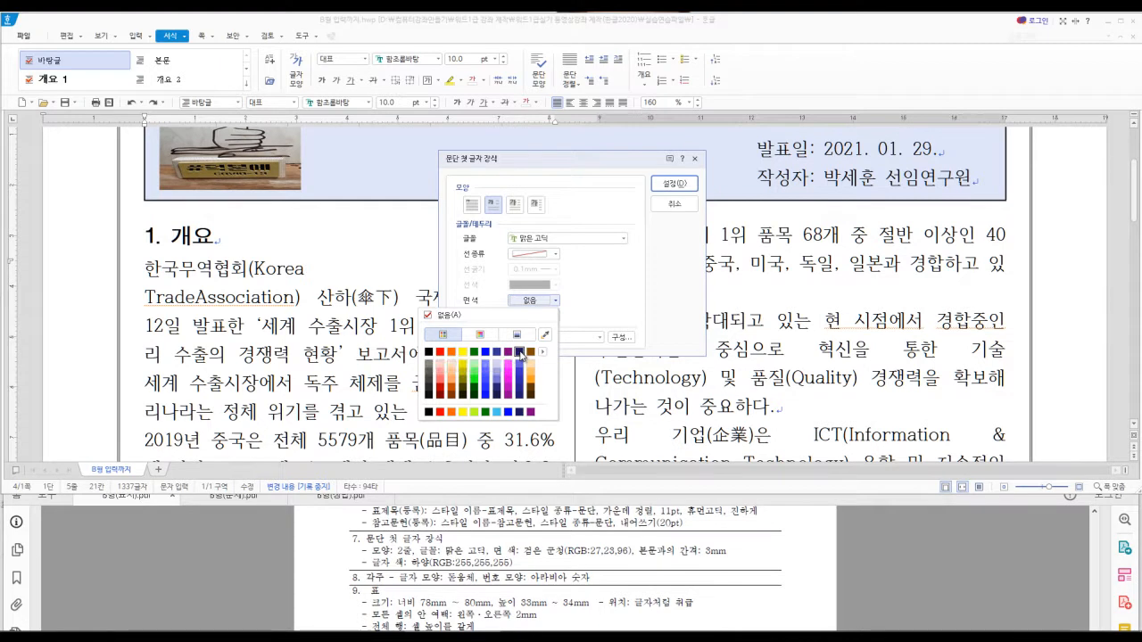
pyautogui.click(519, 352)
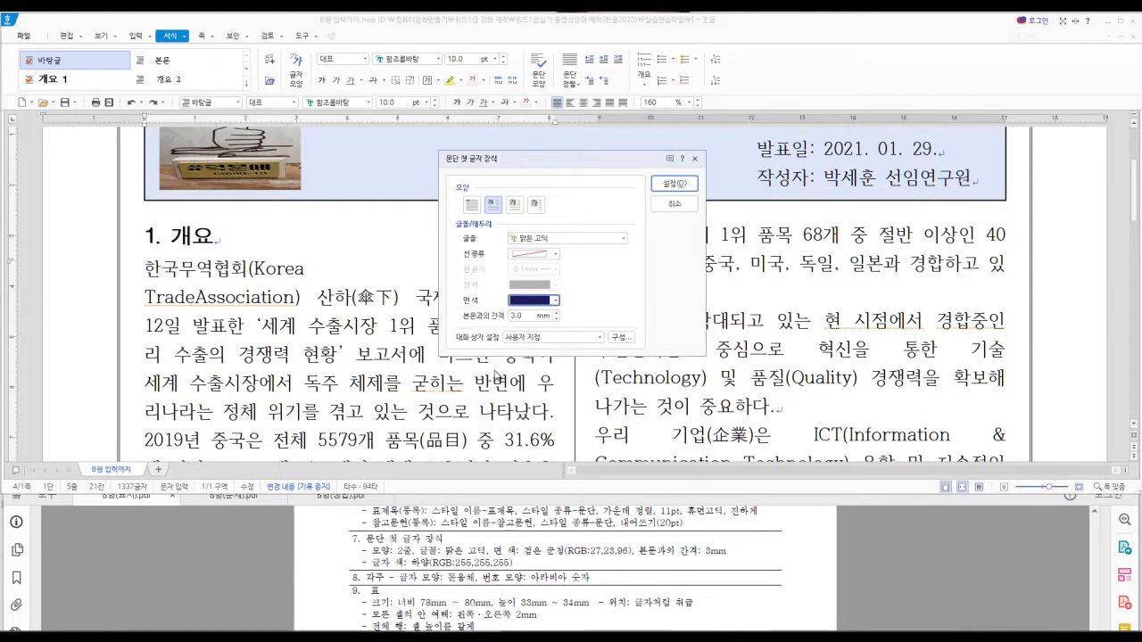
# Apply the two-line drop cap to the first paragraph under "1. 개요" and set its letter 한 to white.
pyautogui.click(674, 183)
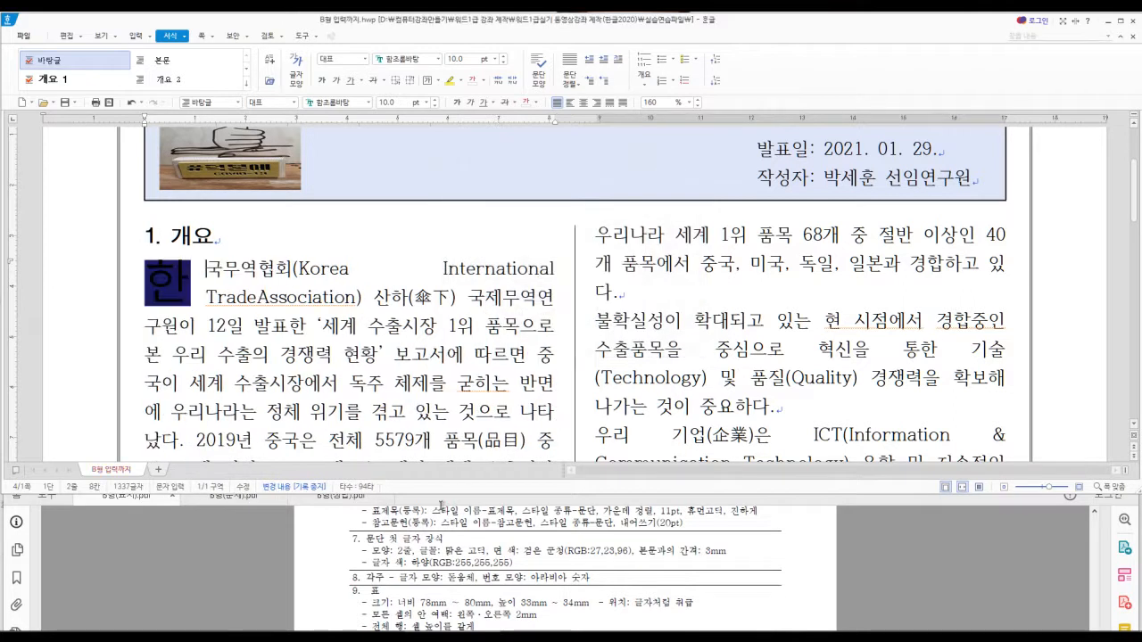
pyautogui.click(189, 278)
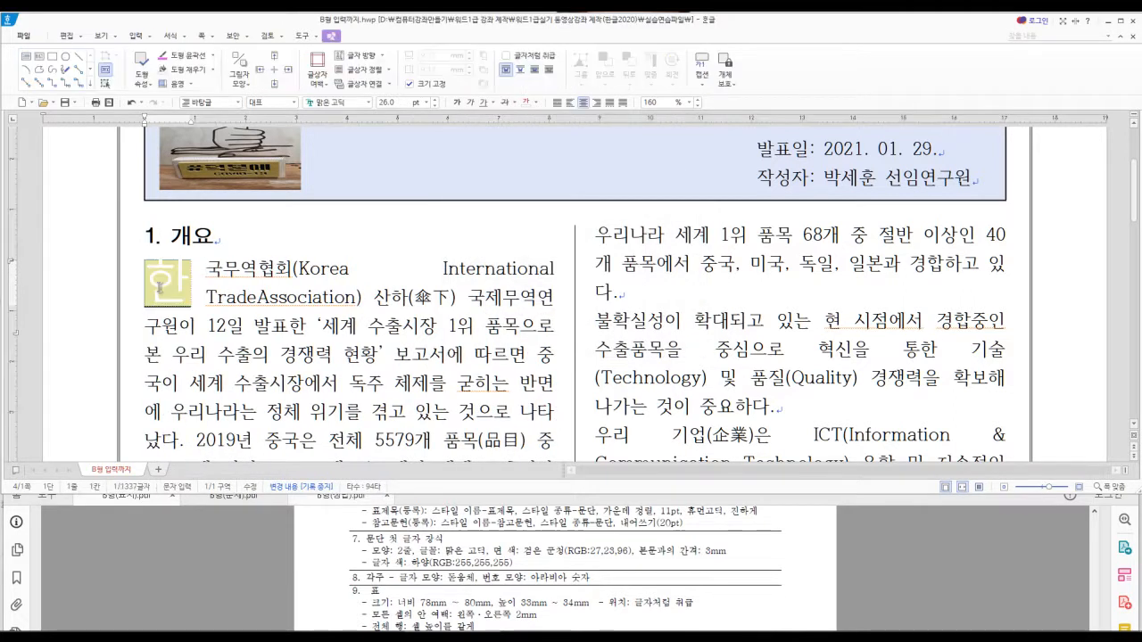
pyautogui.press('F9')
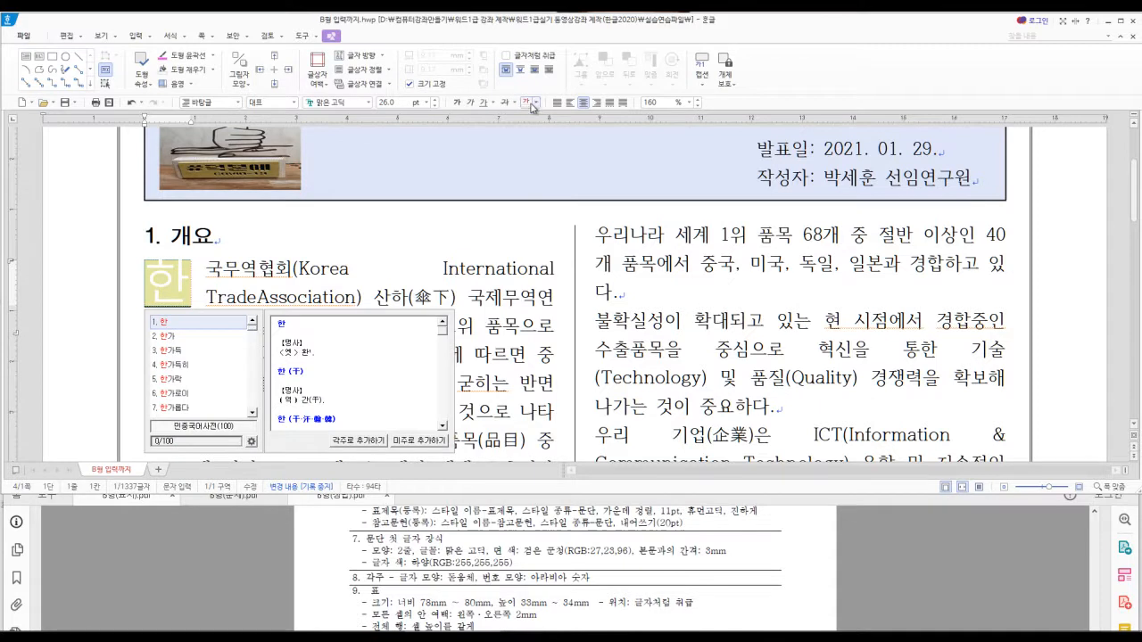
pyautogui.press('Escape')
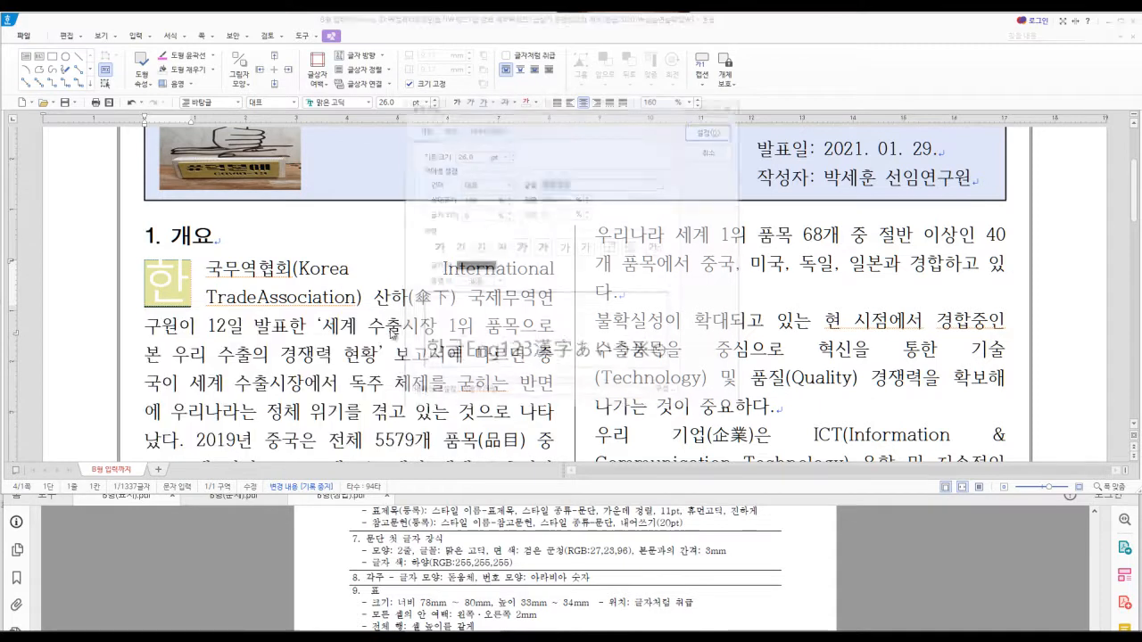
pyautogui.hotkey('alt', 'l')
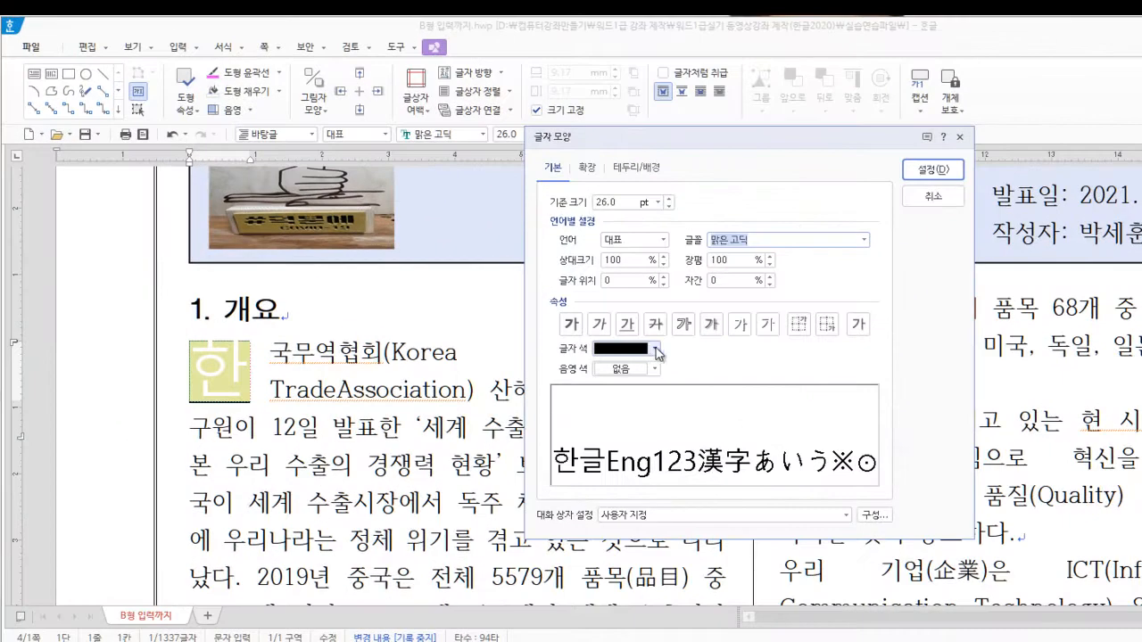
pyautogui.click(654, 349)
pyautogui.click(638, 401)
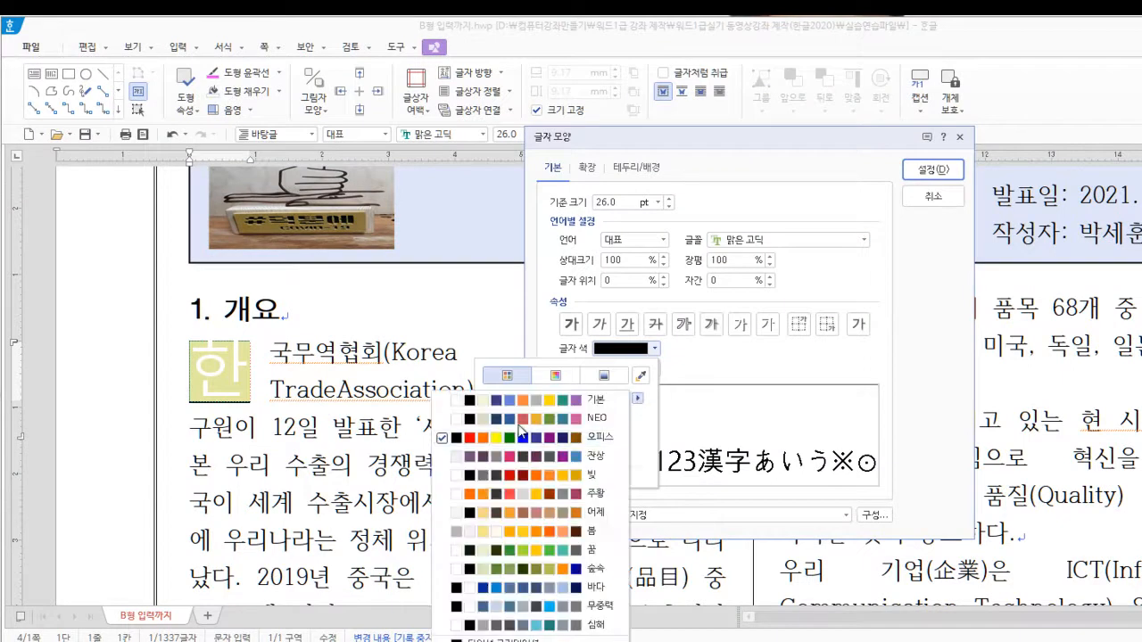
pyautogui.click(497, 401)
pyautogui.click(496, 404)
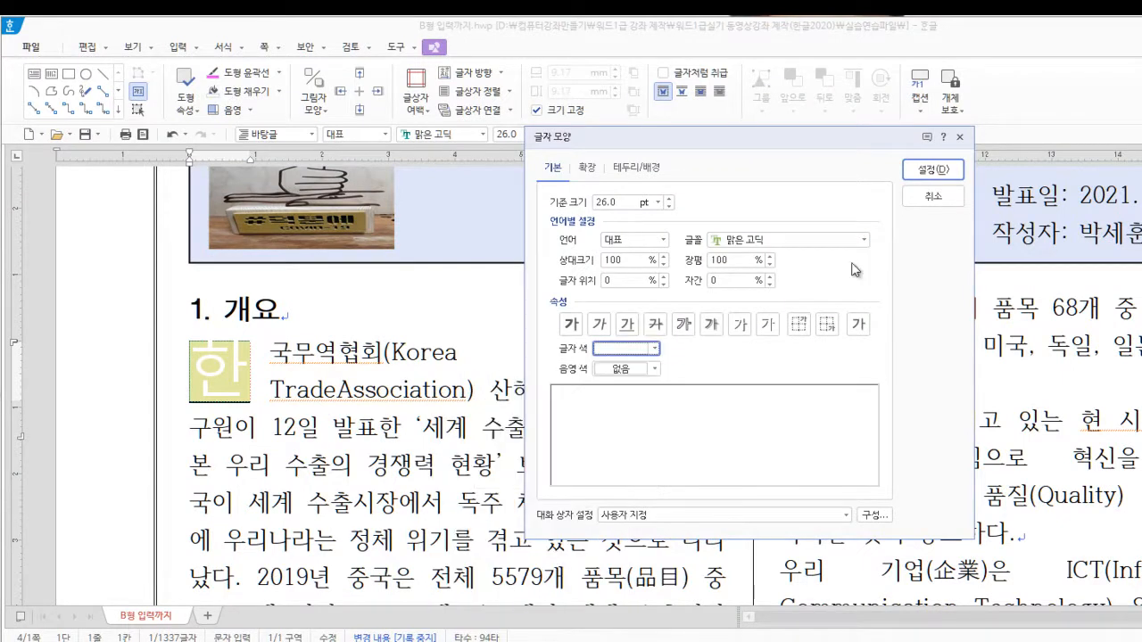
pyautogui.click(932, 168)
pyautogui.click(547, 393)
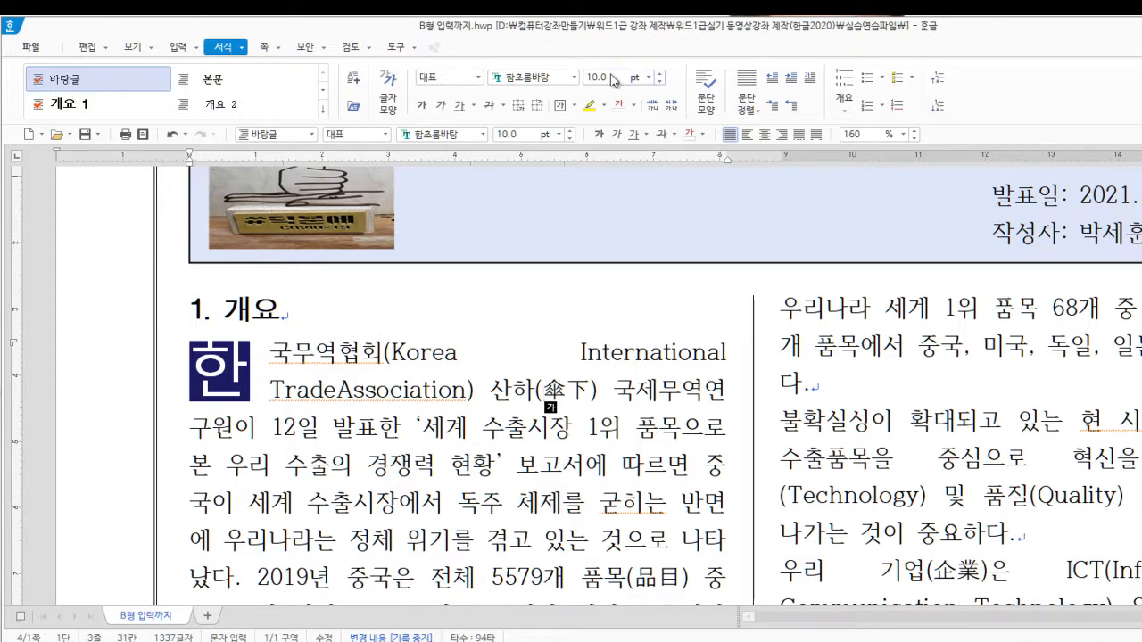
# Review the drop cap settings without changing them, and compare the paragraph with the exam sheet in B형(문제).pdf.
pyautogui.click(812, 85)
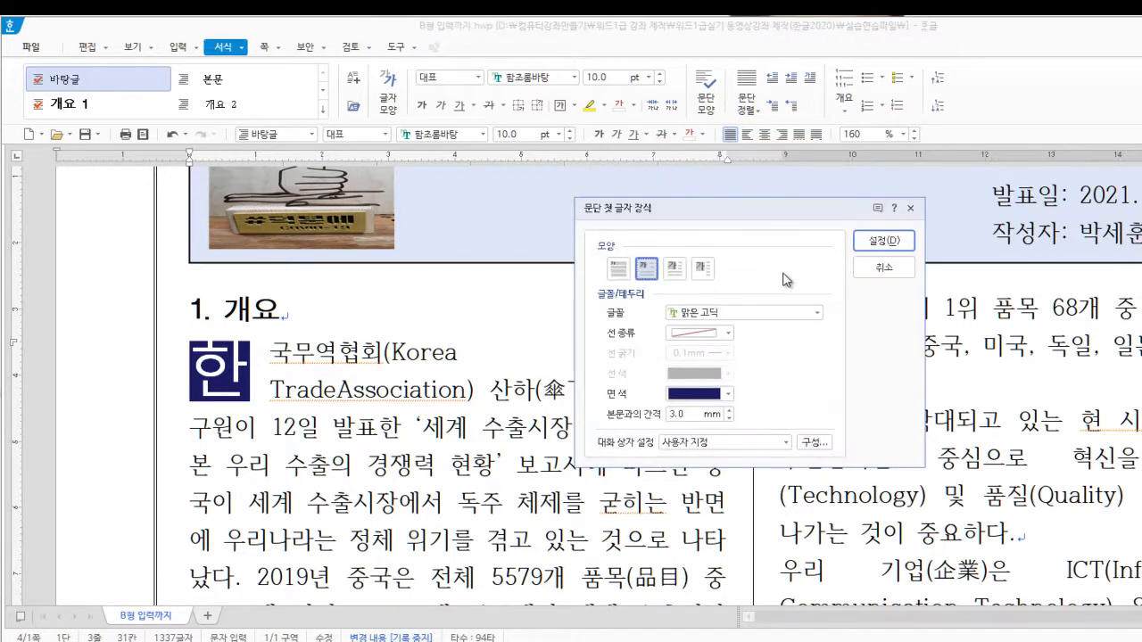
pyautogui.click(878, 268)
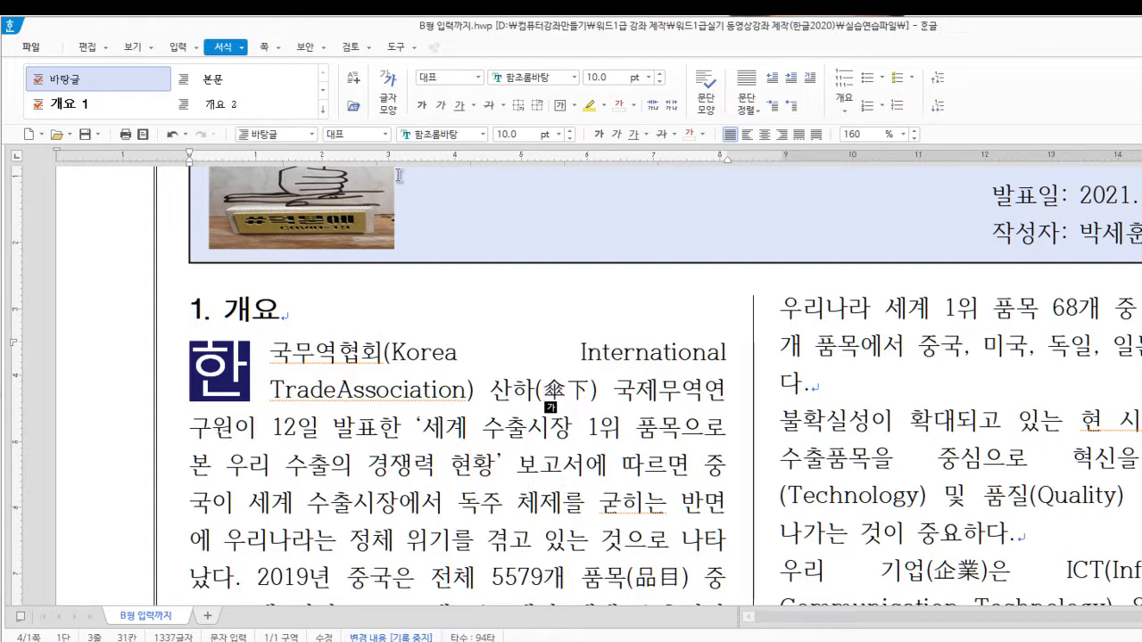
pyautogui.click(316, 639)
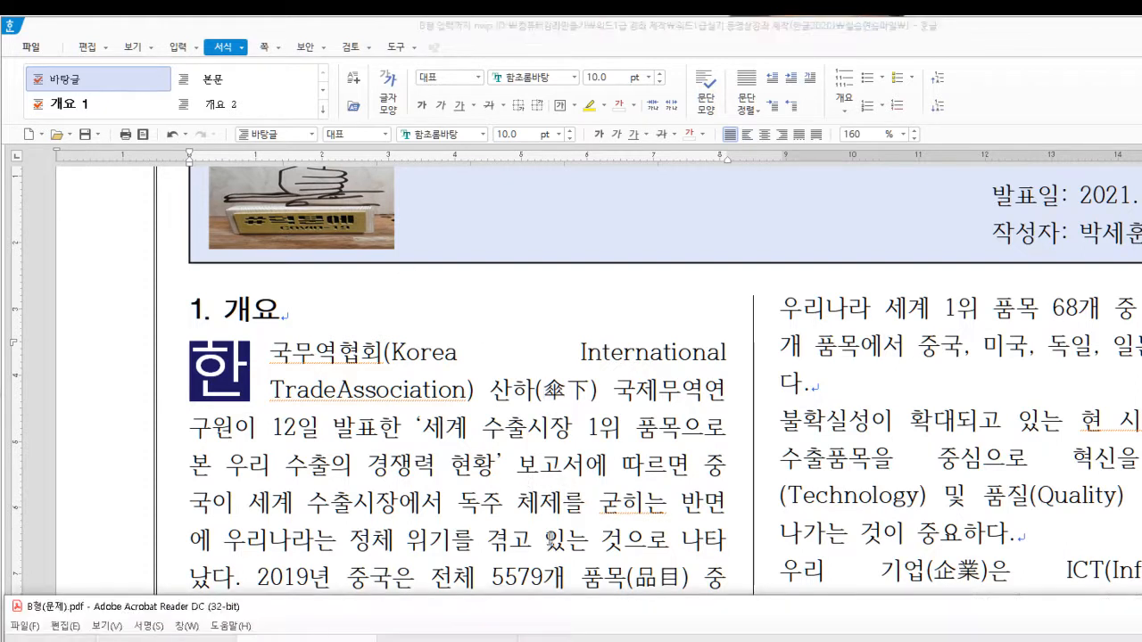
pyautogui.doubleClick(676, 610)
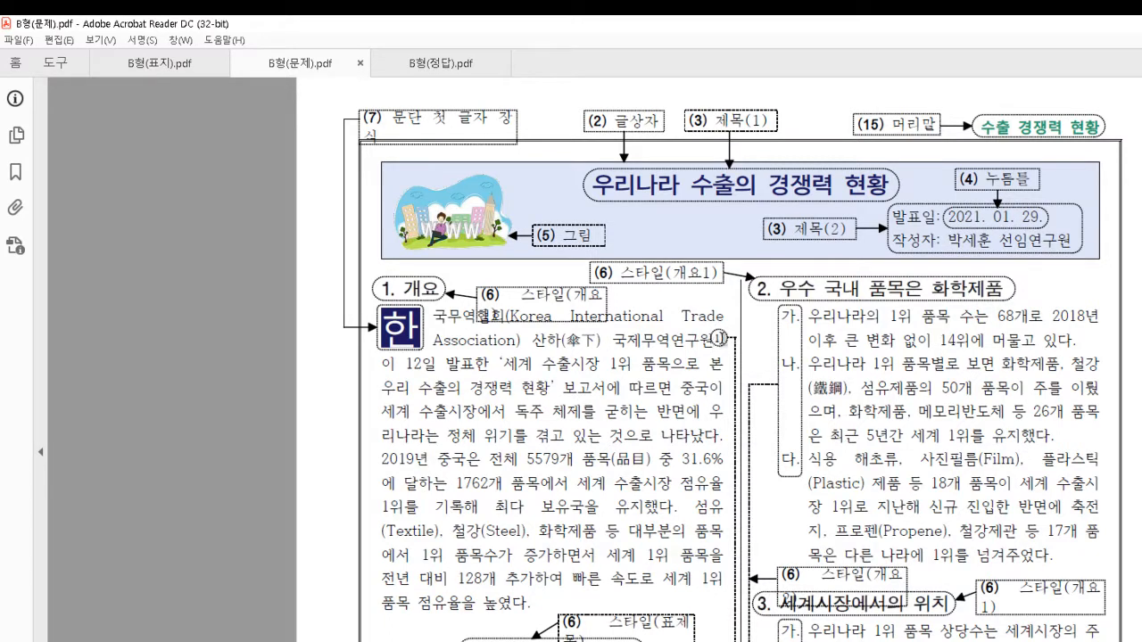
pyautogui.doubleClick(445, 23)
pyautogui.click(150, 639)
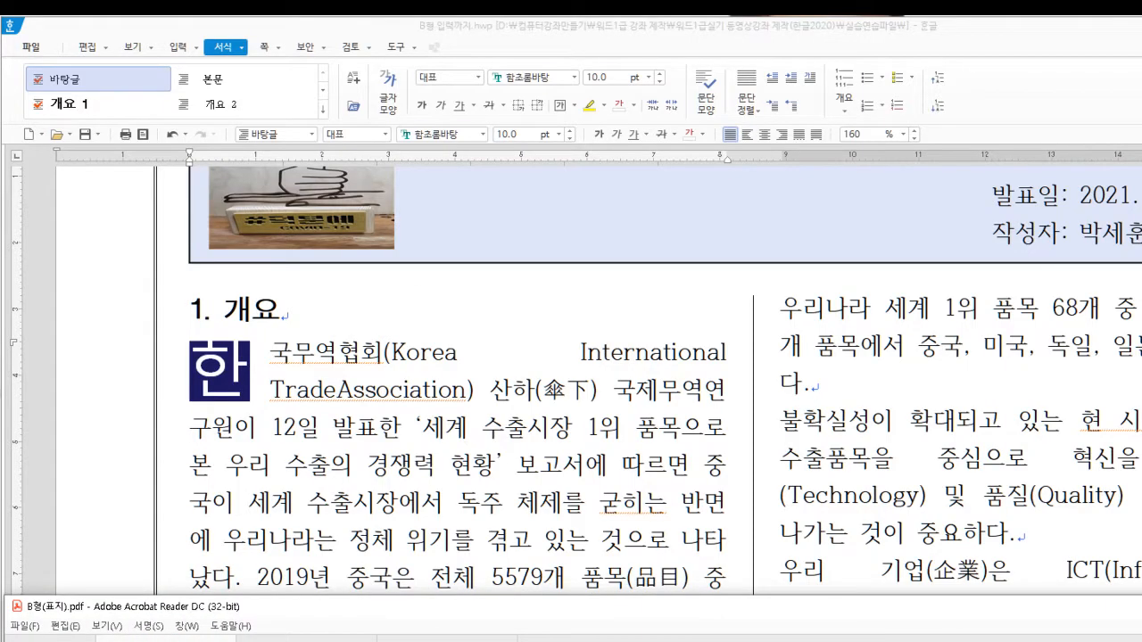
# Insert a footnote after the word 국제무역연구원 in the first paragraph under "1. 개요".
pyautogui.click(329, 429)
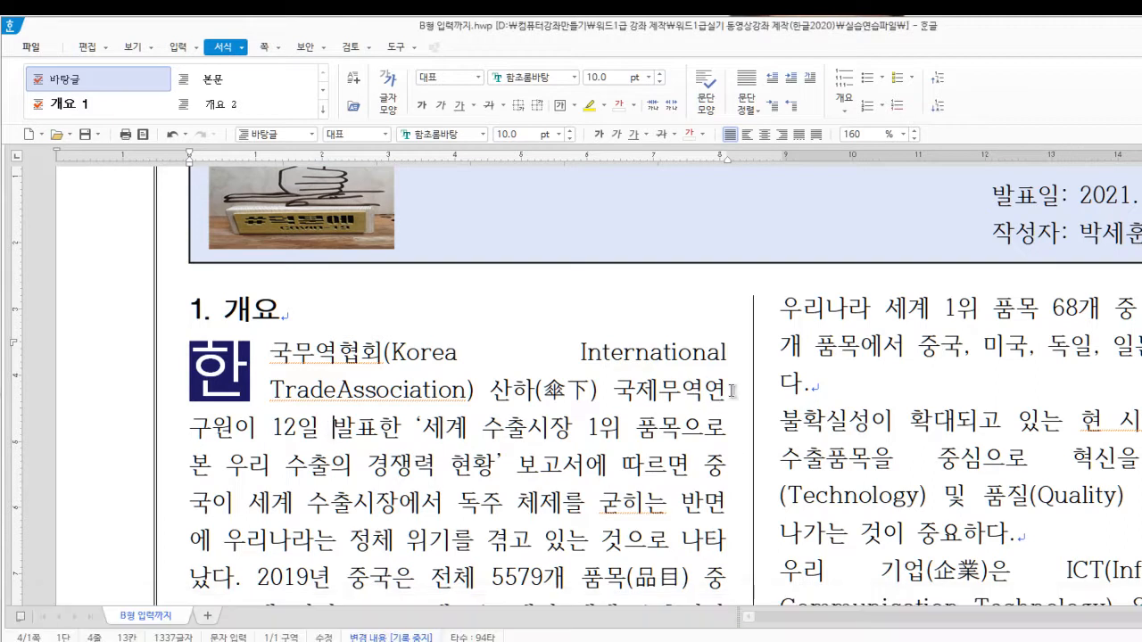
pyautogui.click(237, 427)
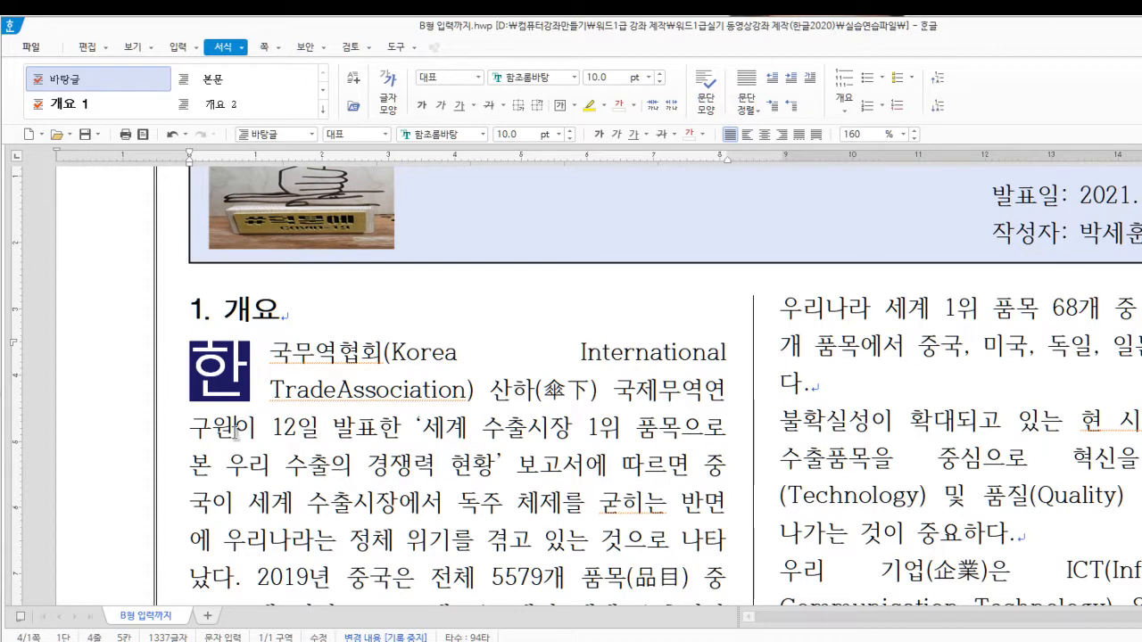
pyautogui.hotkey('ctrl', 'n')
pyautogui.press('n')
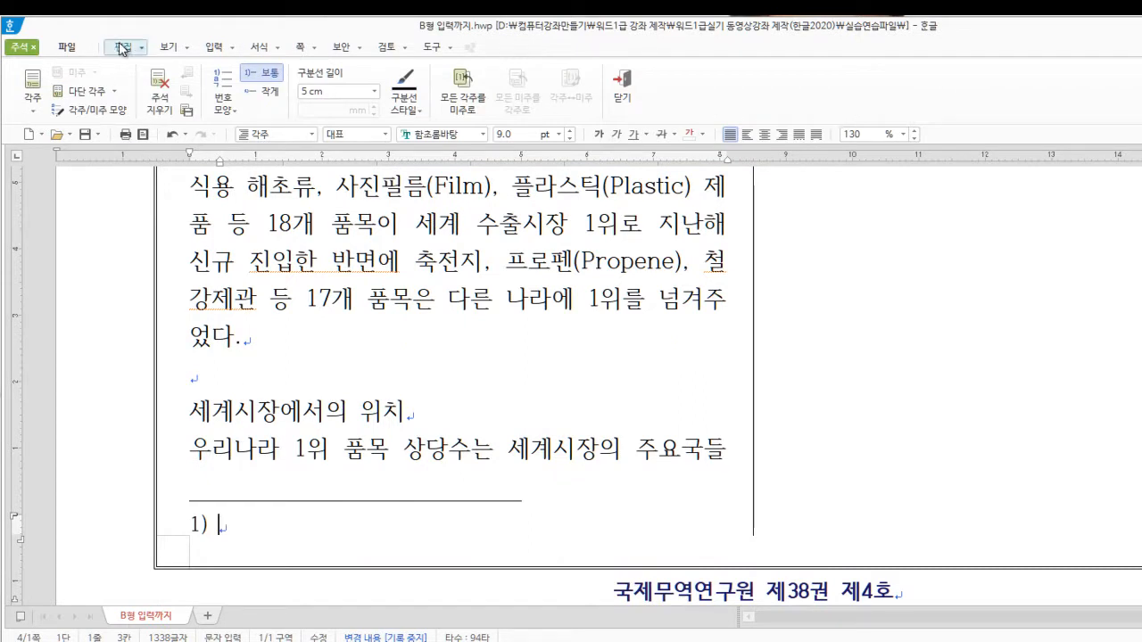
pyautogui.click(216, 47)
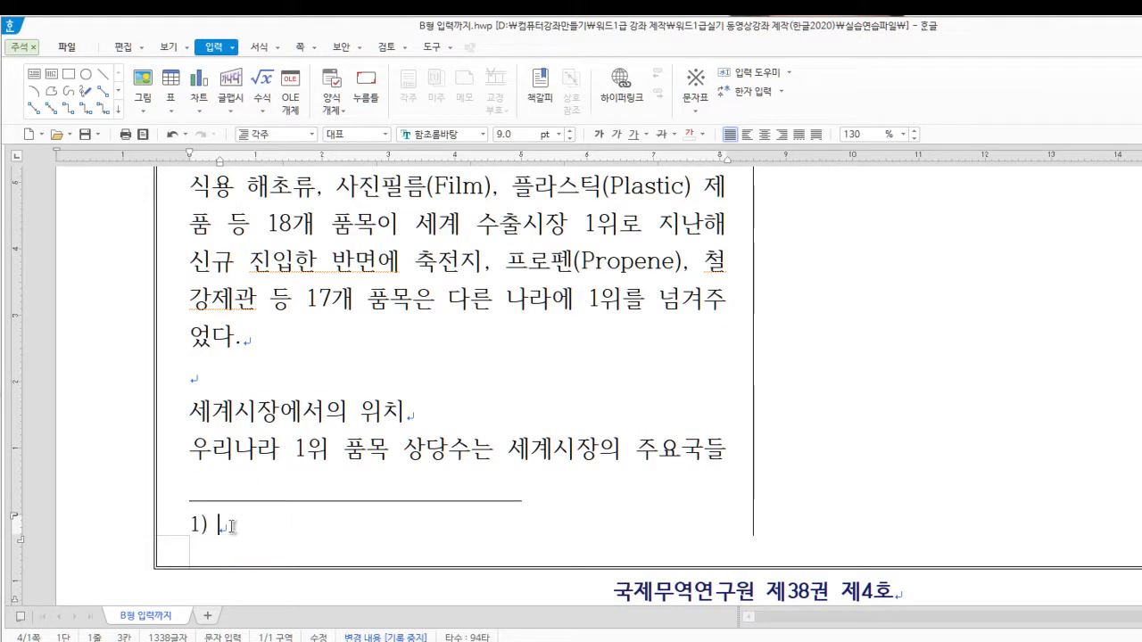
# Examine the exam sheet in B형(문제).pdf for the required footnote content.
pyautogui.click(307, 640)
pyautogui.click(314, 598)
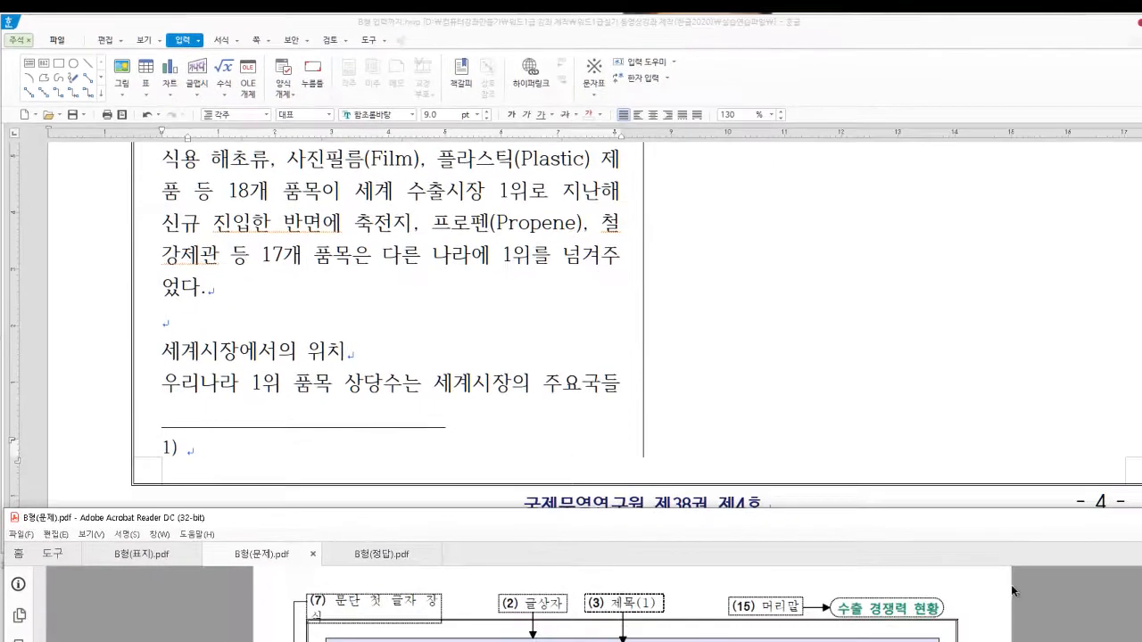
pyautogui.scroll(-1, 1016, 590)
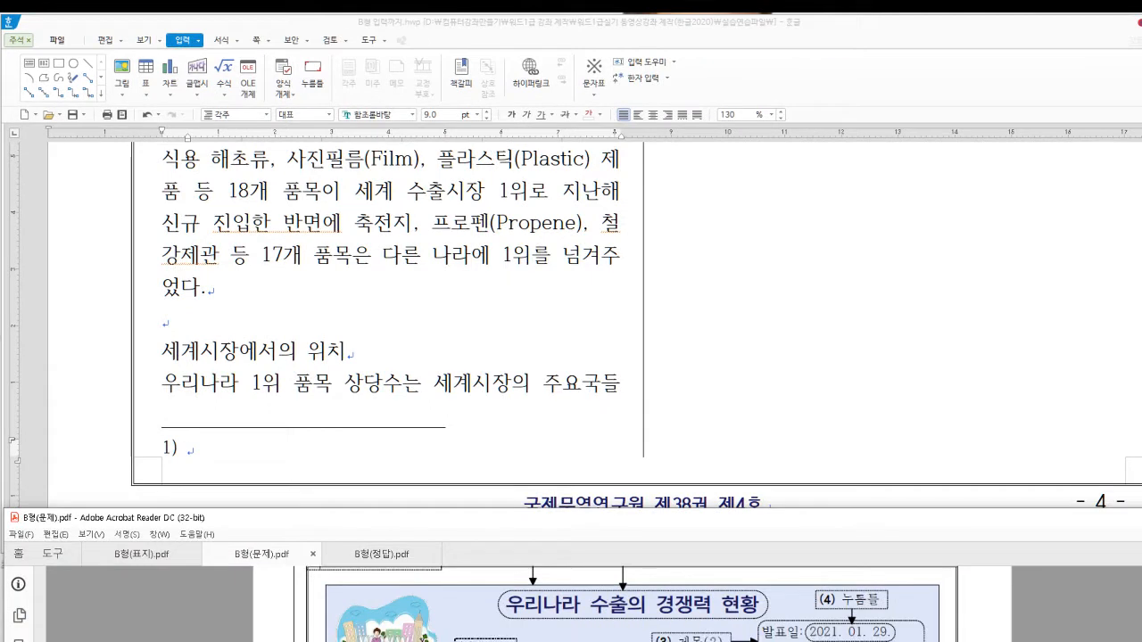
pyautogui.scroll(-5, 625, 603)
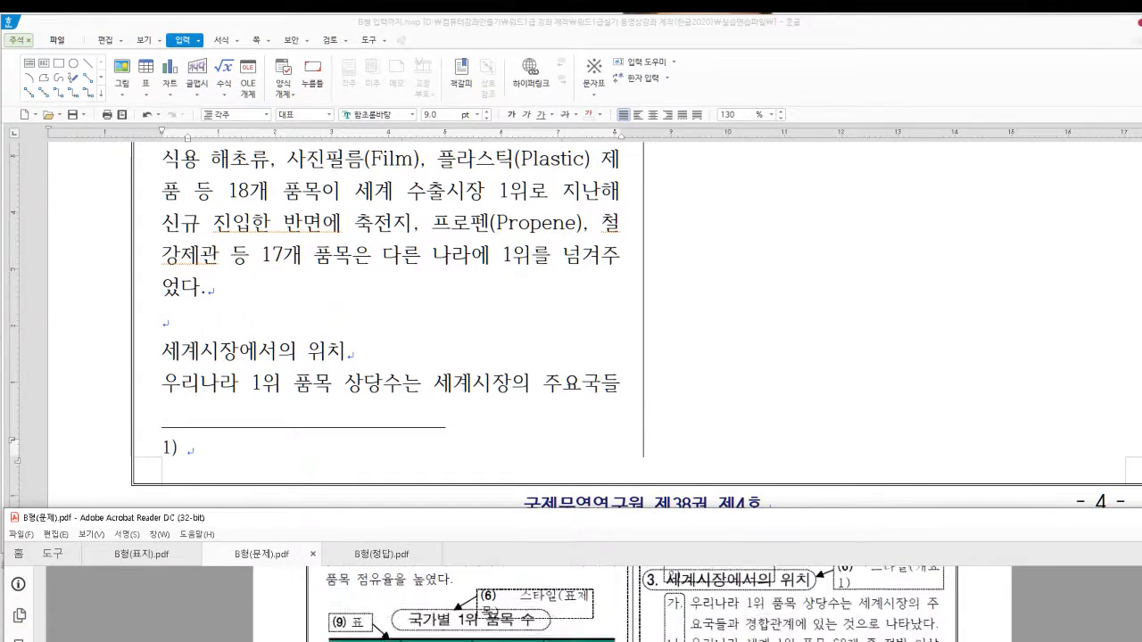
pyautogui.scroll(-8, 440, 614)
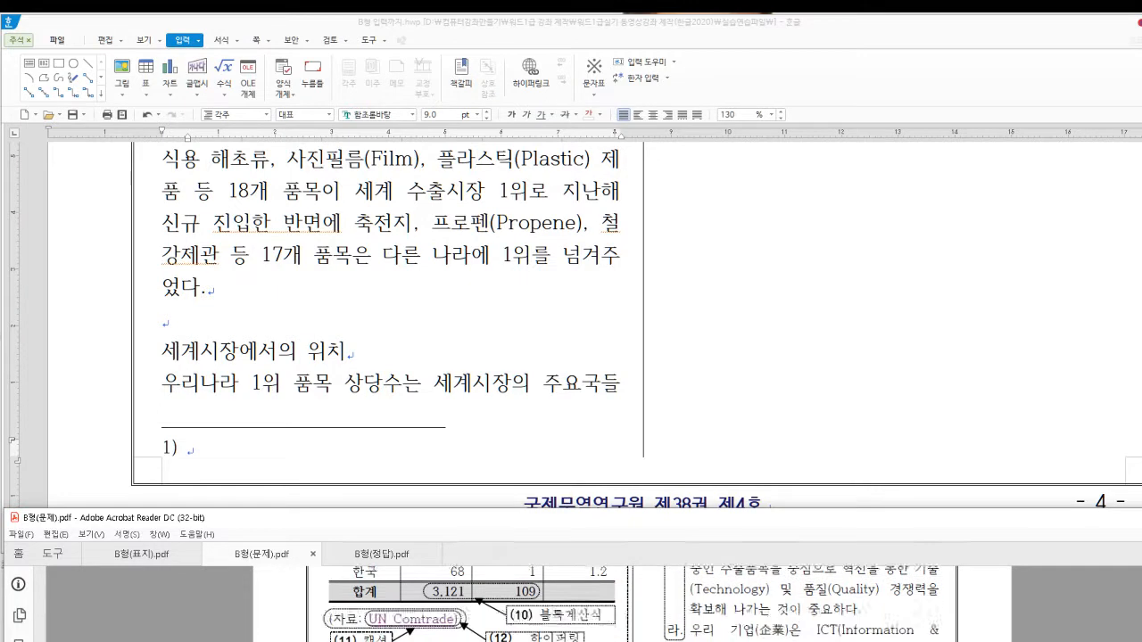
pyautogui.scroll(-1, 440, 613)
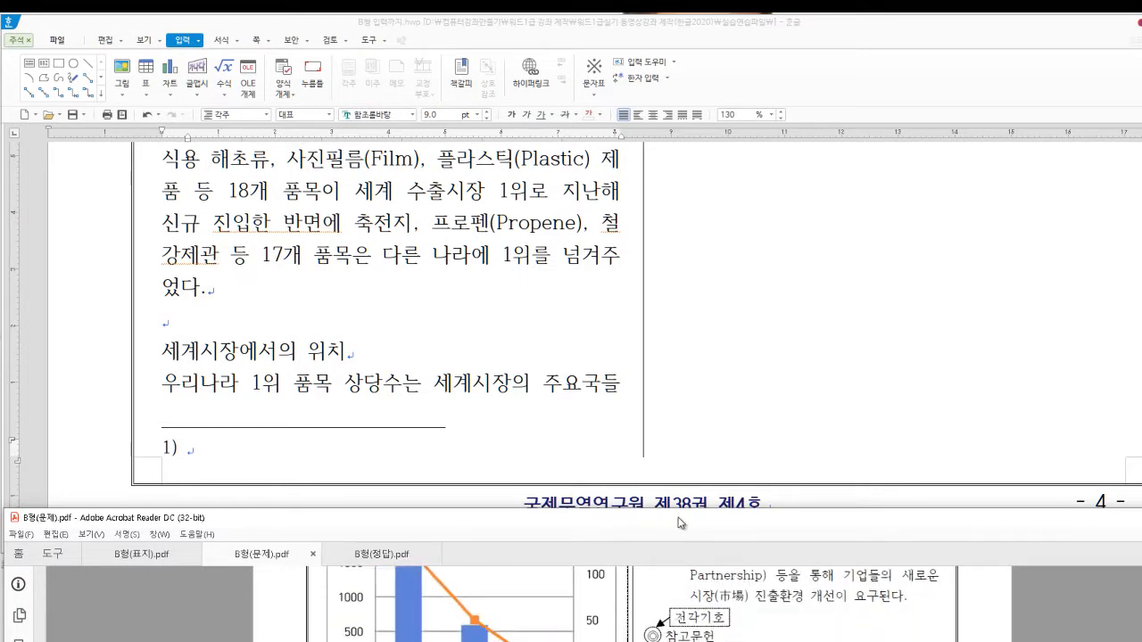
pyautogui.click(473, 604)
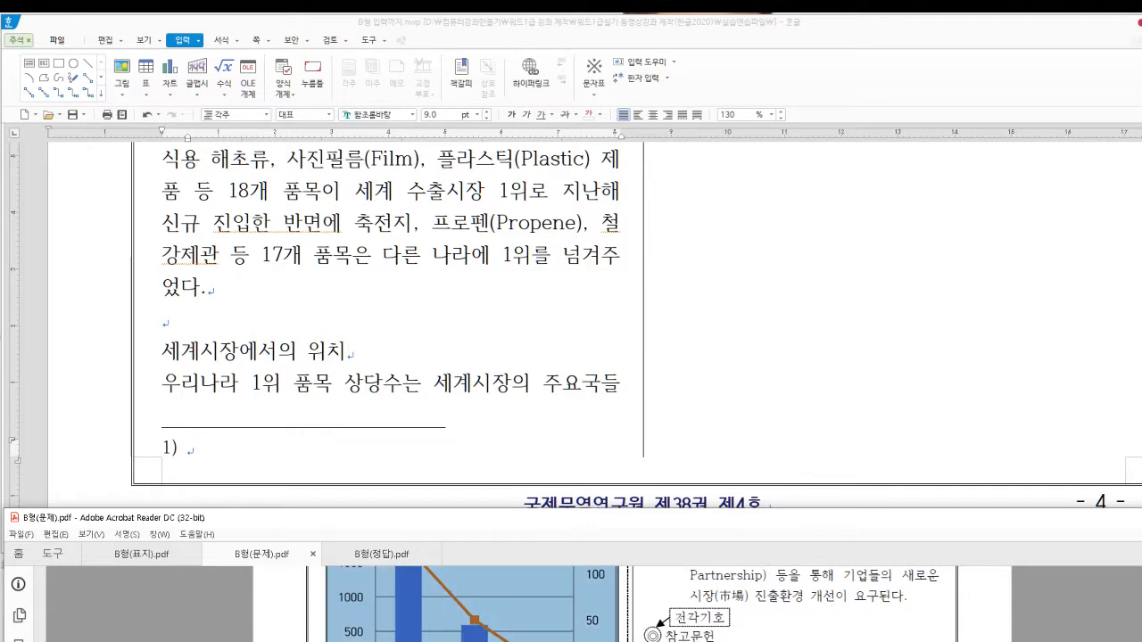
pyautogui.doubleClick(1029, 517)
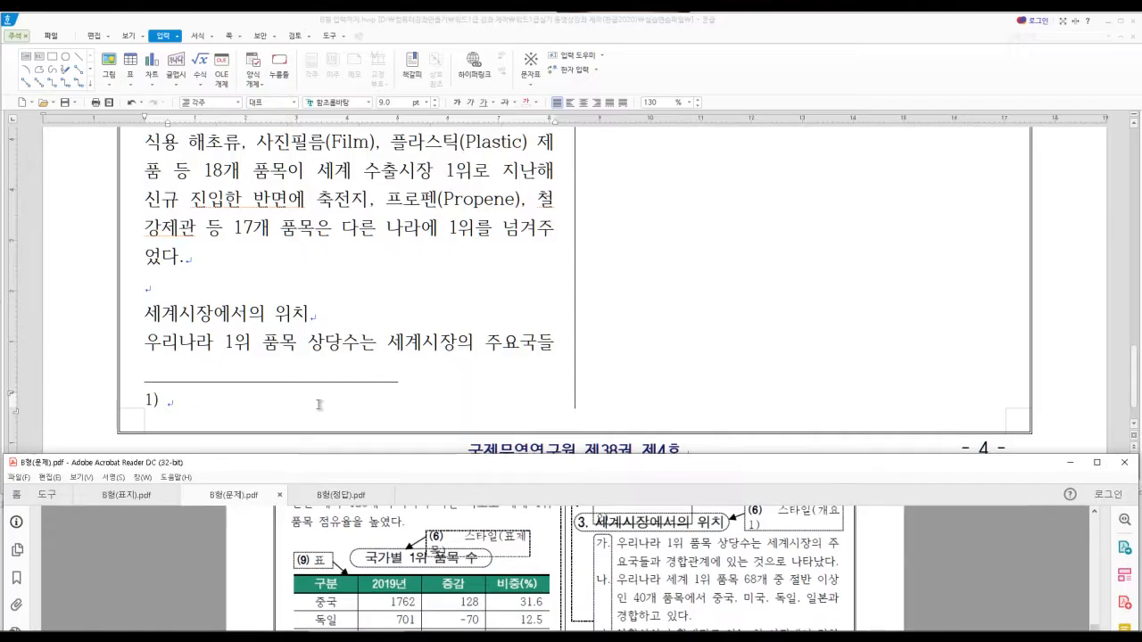
pyautogui.click(191, 398)
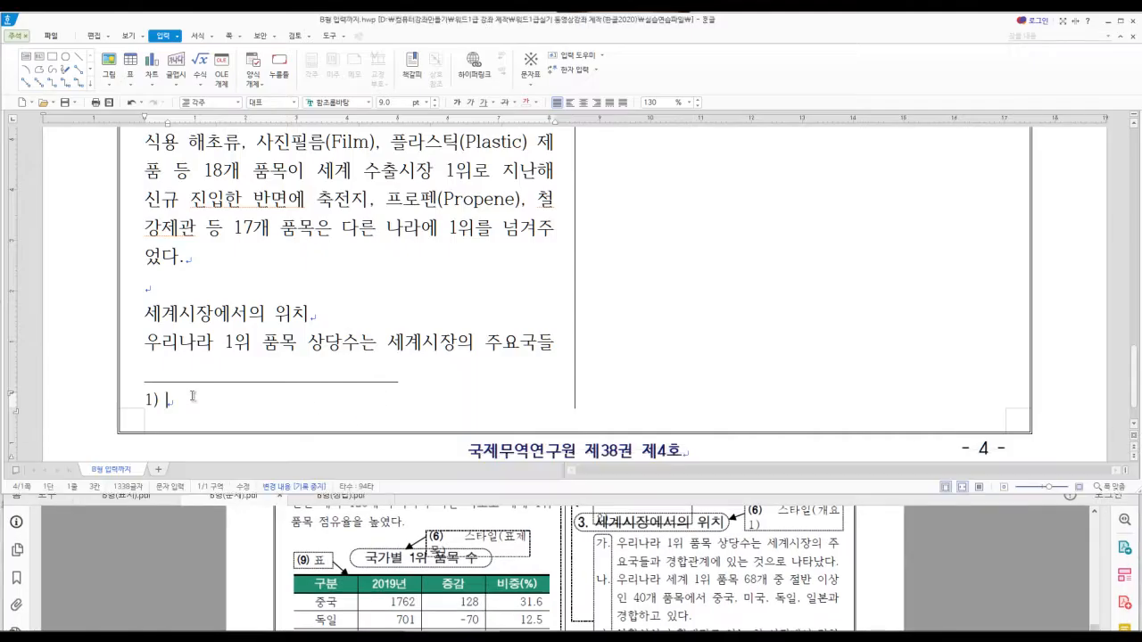
pyautogui.write('http://')
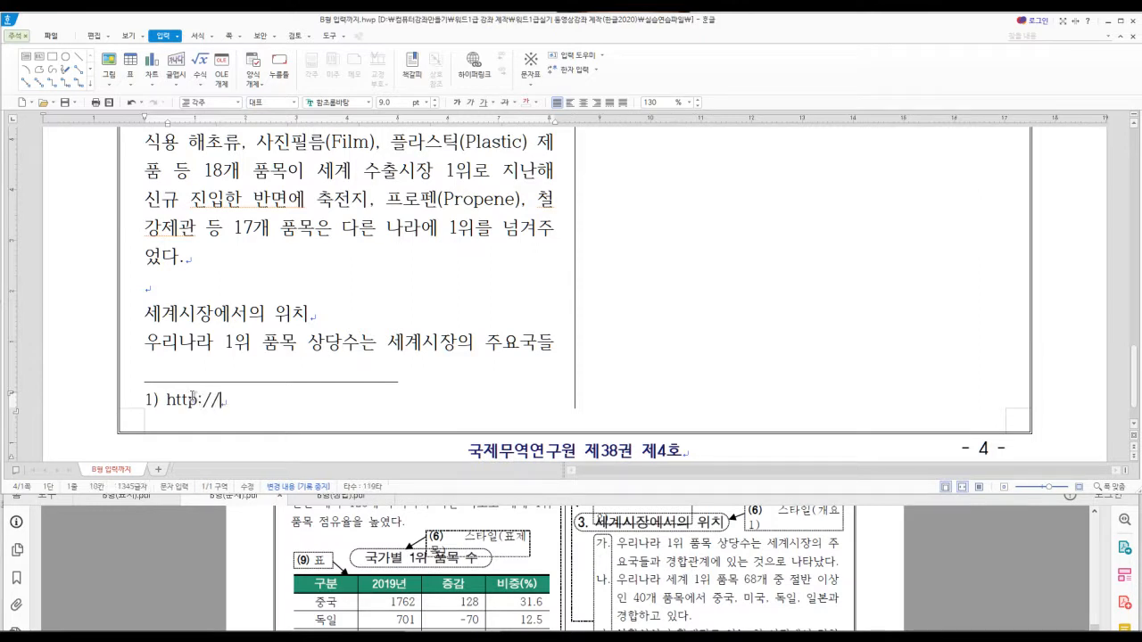
pyautogui.write('kita.net.')
# Check the footnote requirements in B형(표지).pdf and choose the font 돋움체 for the footnote's address text.
pyautogui.click(137, 500)
pyautogui.click(137, 500)
pyautogui.scroll(-4, 516, 584)
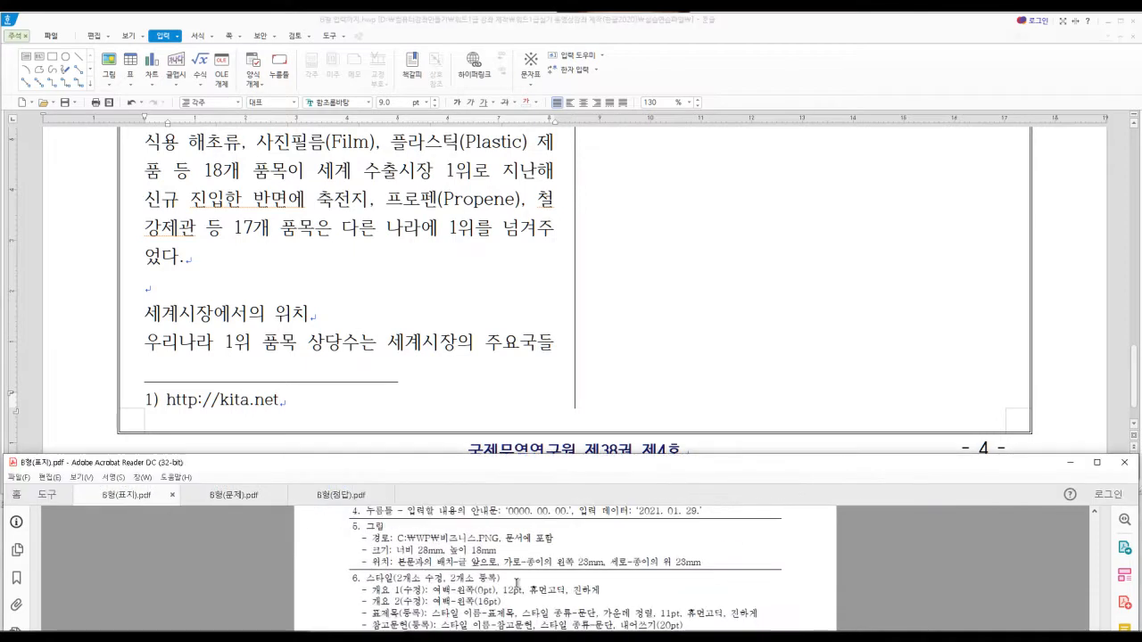
pyautogui.scroll(-3, 515, 583)
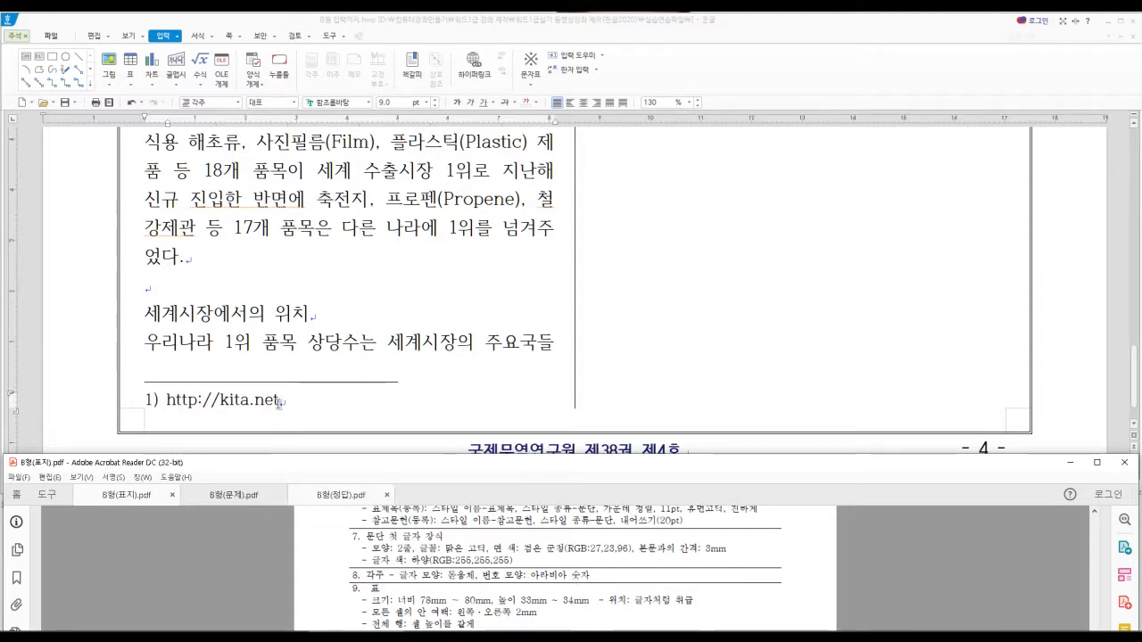
pyautogui.moveTo(282, 402); pyautogui.dragTo(166, 399)
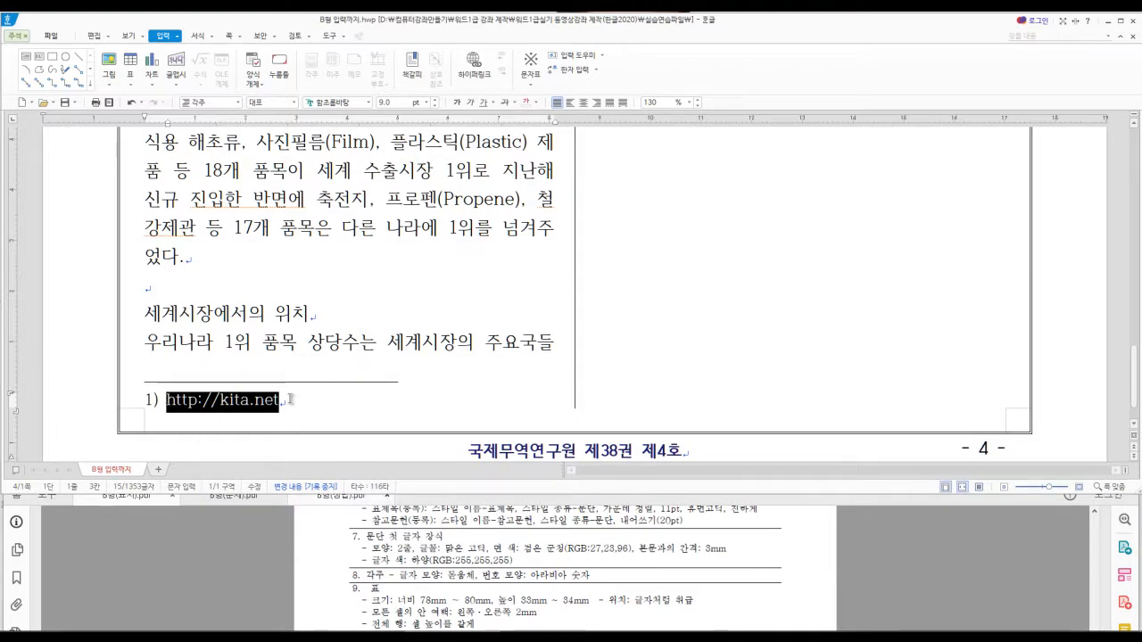
pyautogui.hotkey('alt', 'l')
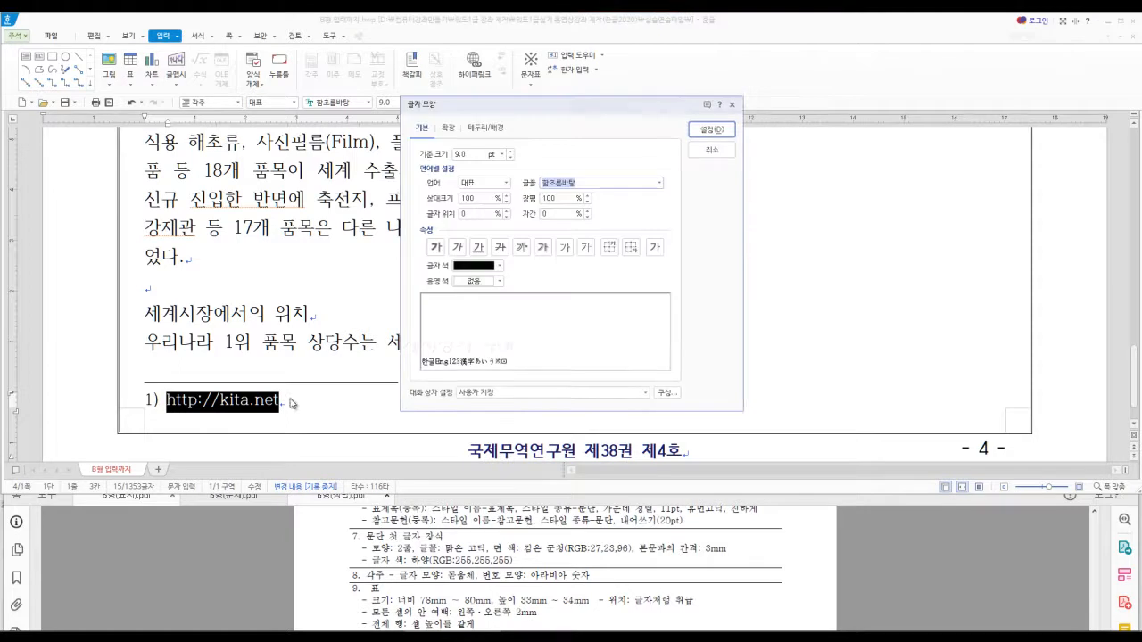
pyautogui.click(660, 182)
pyautogui.moveTo(660, 279); pyautogui.dragTo(658, 198)
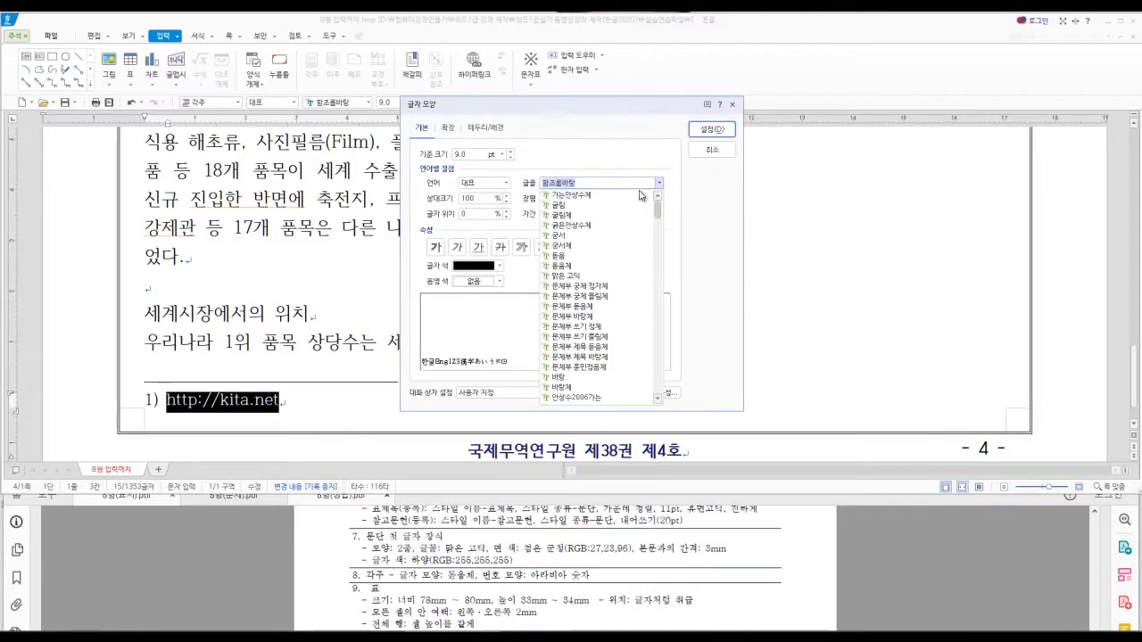
pyautogui.click(565, 266)
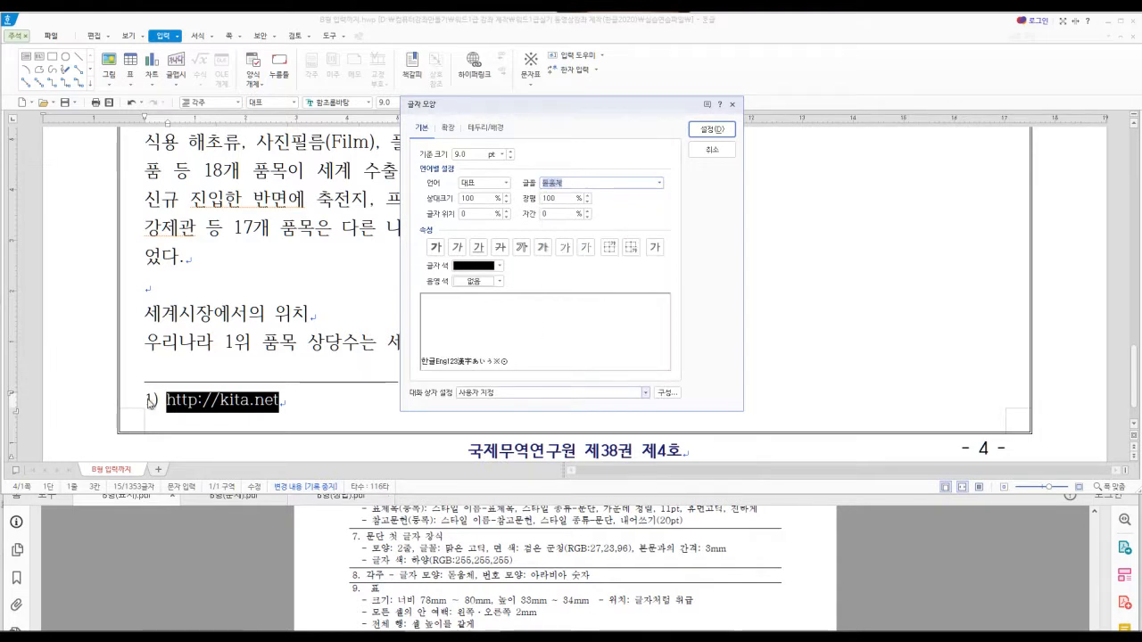
# Compare the footnote's appearance in B형(문제).pdf with the footnote instructions in B형(표지).pdf.
pyautogui.click(220, 505)
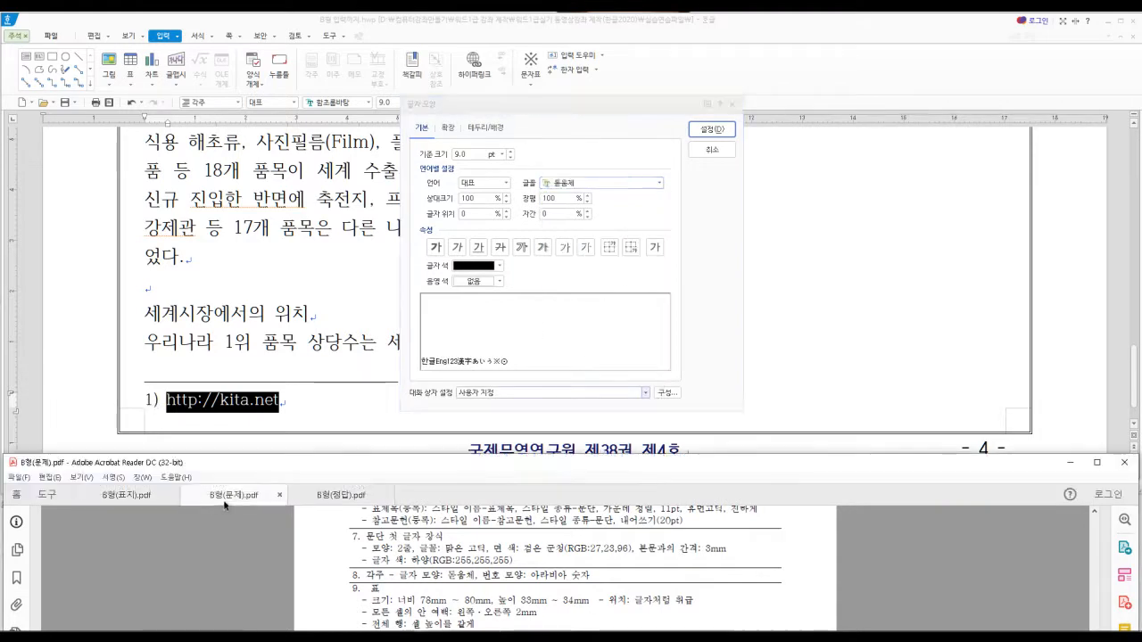
pyautogui.click(221, 505)
pyautogui.doubleClick(746, 466)
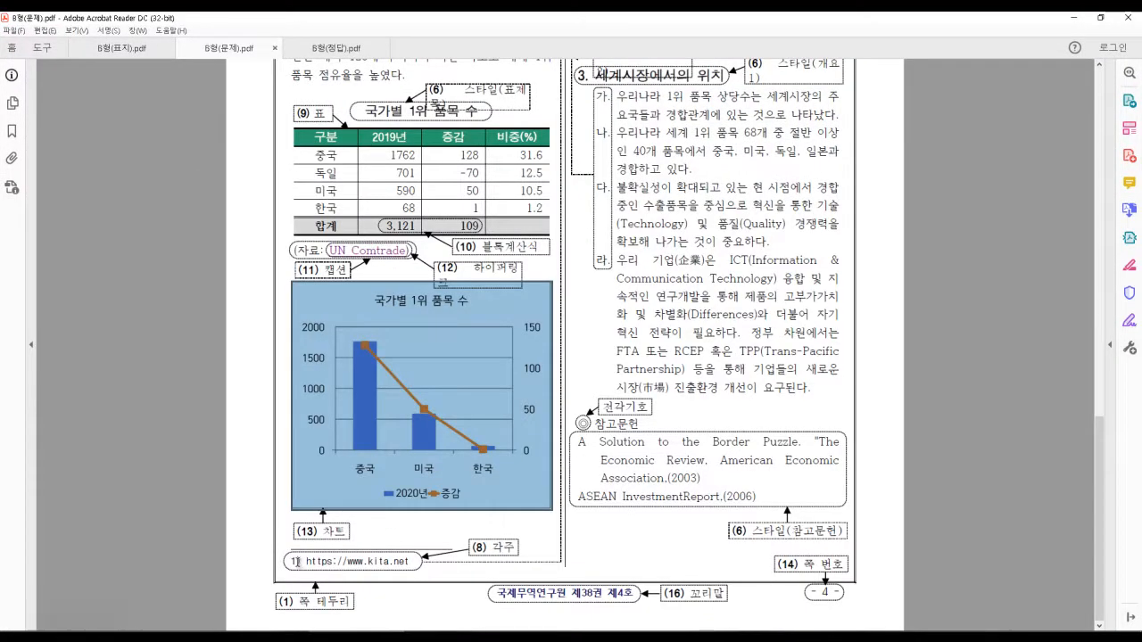
pyautogui.click(120, 55)
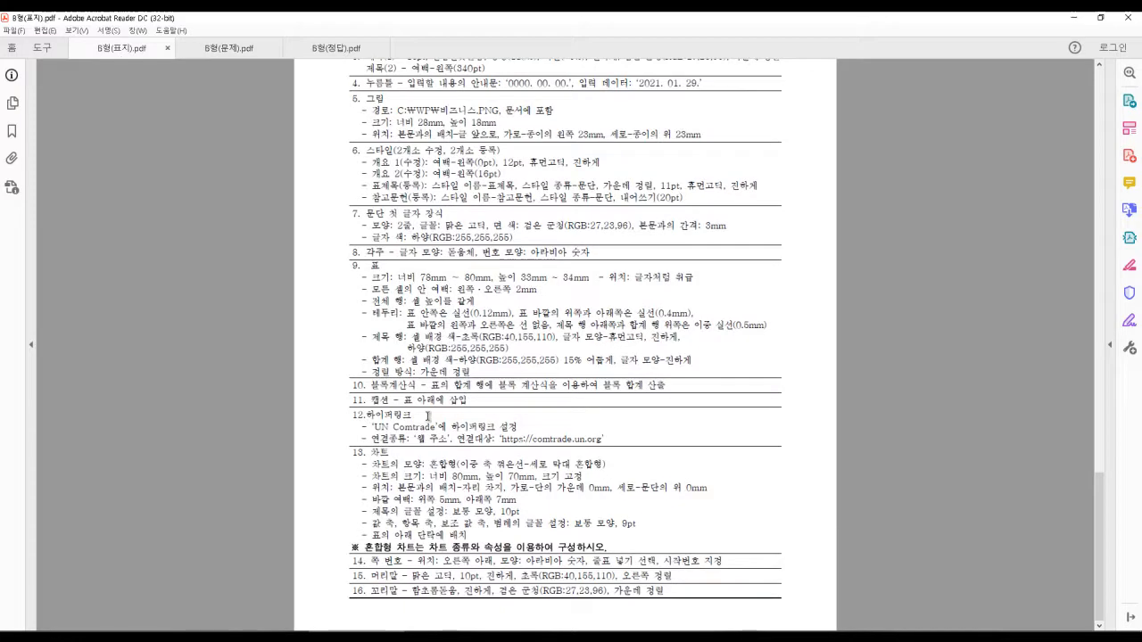
# Apply the font 돋움체 to the footnote's address text and return to the body text.
pyautogui.doubleClick(339, 18)
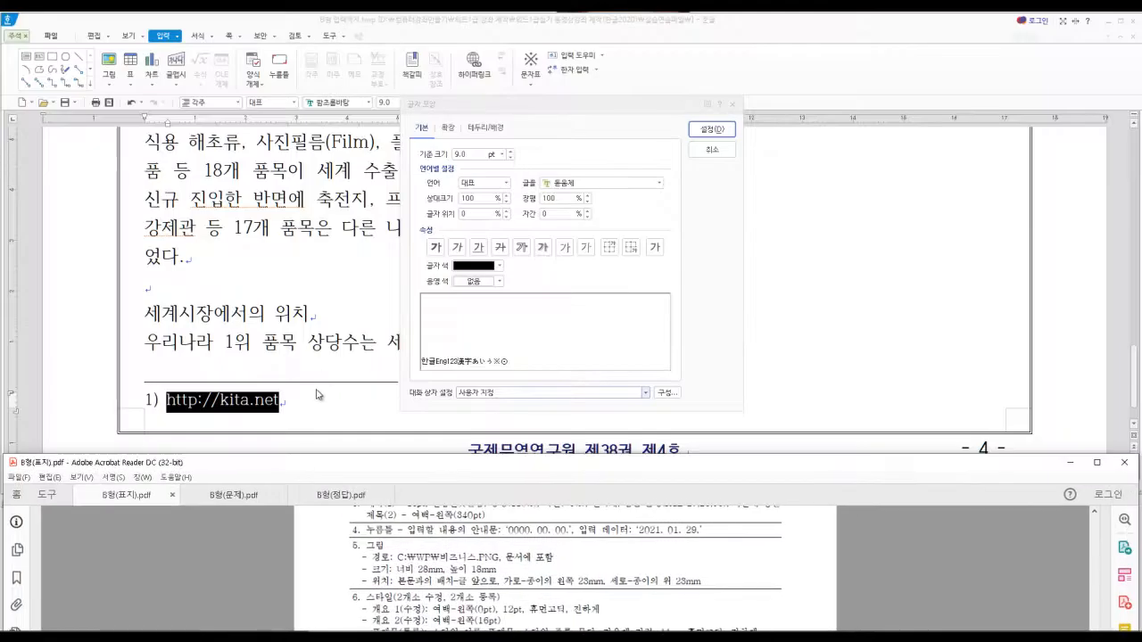
pyautogui.click(298, 413)
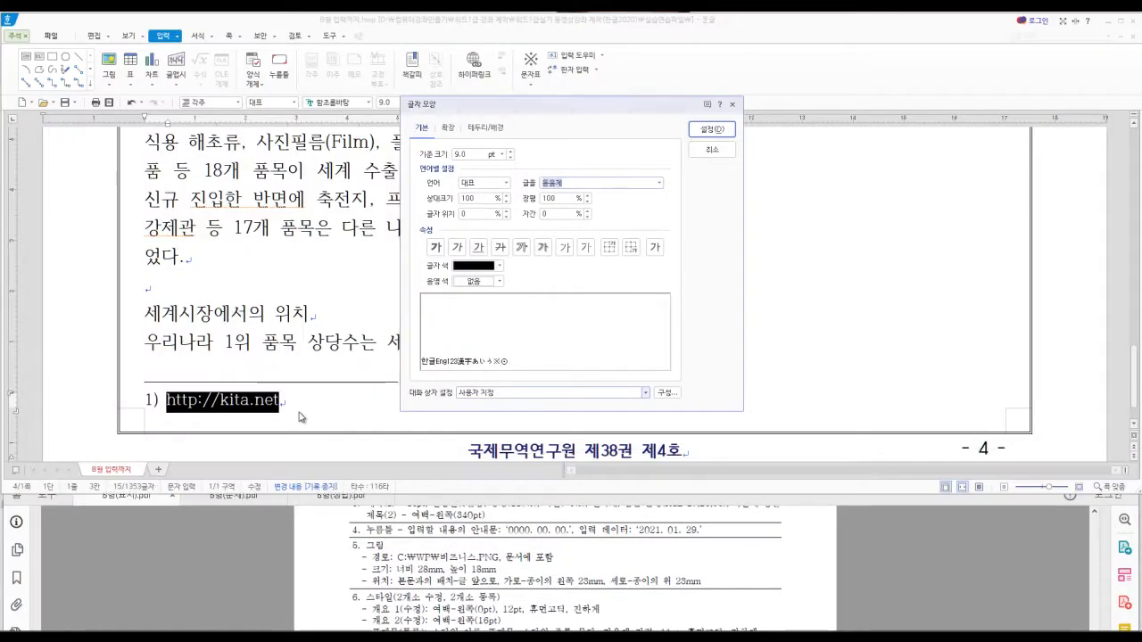
pyautogui.click(711, 152)
pyautogui.click(310, 312)
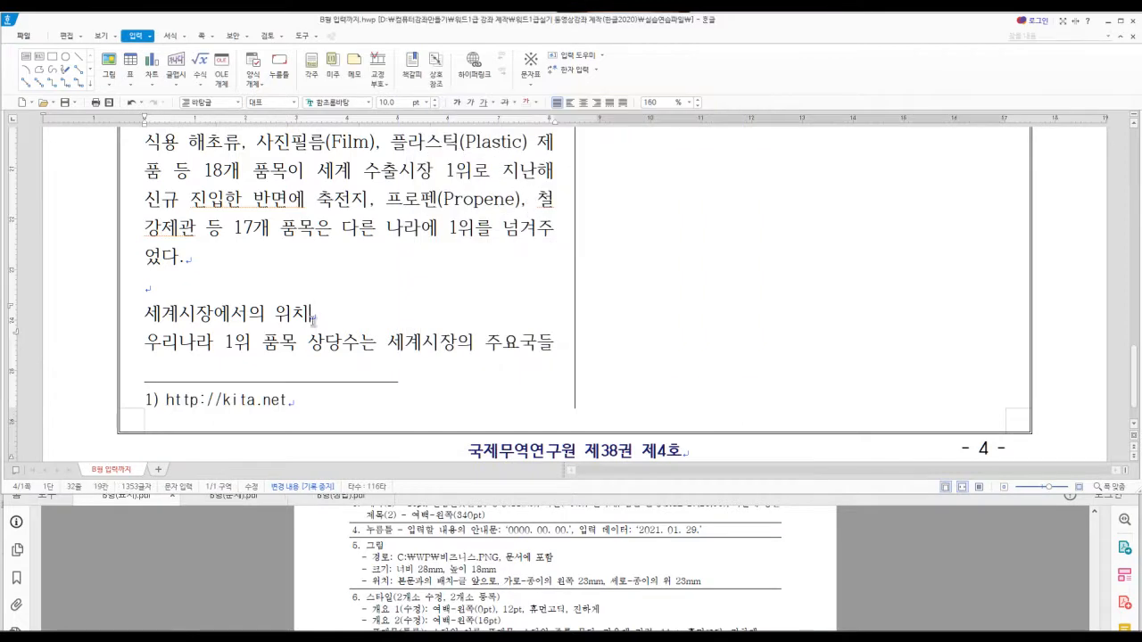
pyautogui.scroll(15, 314, 333)
pyautogui.scroll(-2, 312, 267)
pyautogui.scroll(-12, 312, 269)
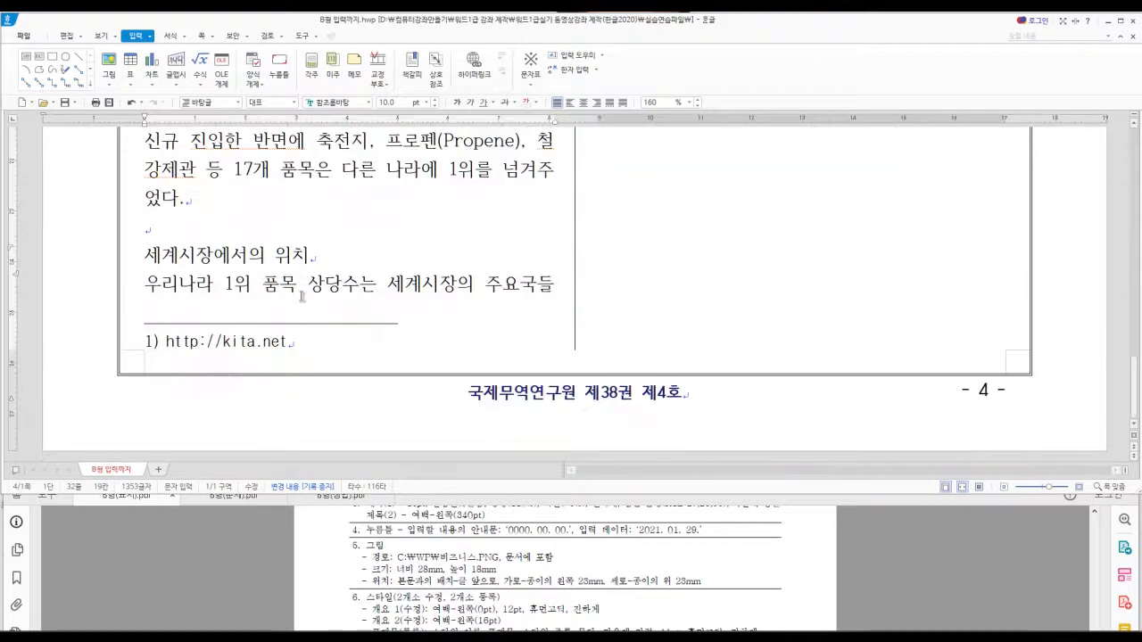
# Review the available number formats and the decoration character settings in the footnote's 주석 모양 options.
pyautogui.click(238, 343)
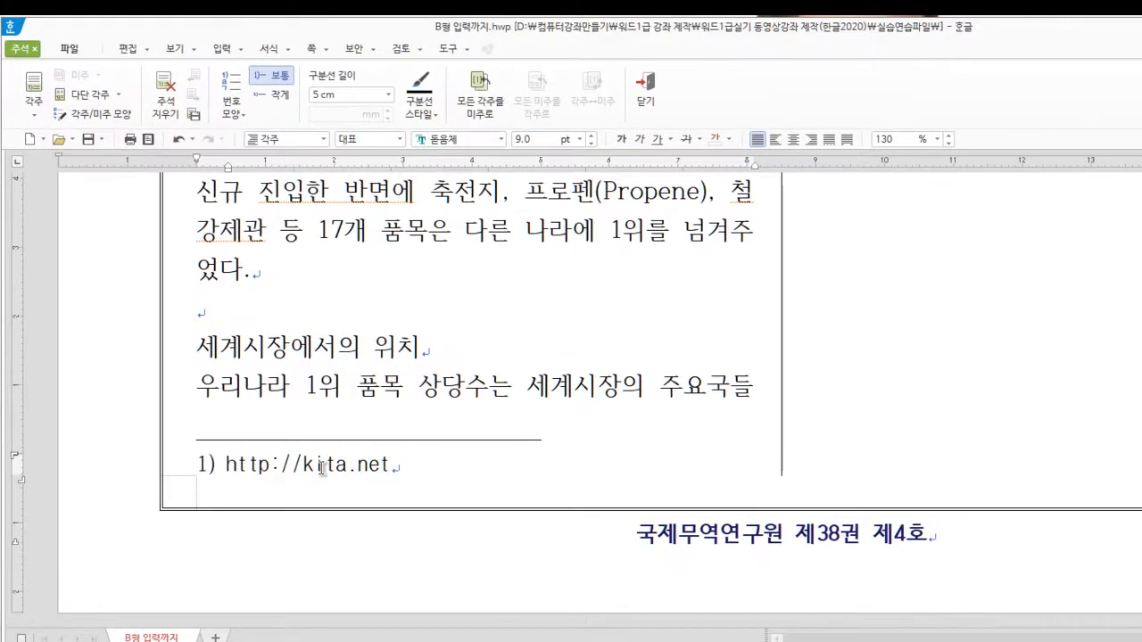
pyautogui.rightClick(321, 467)
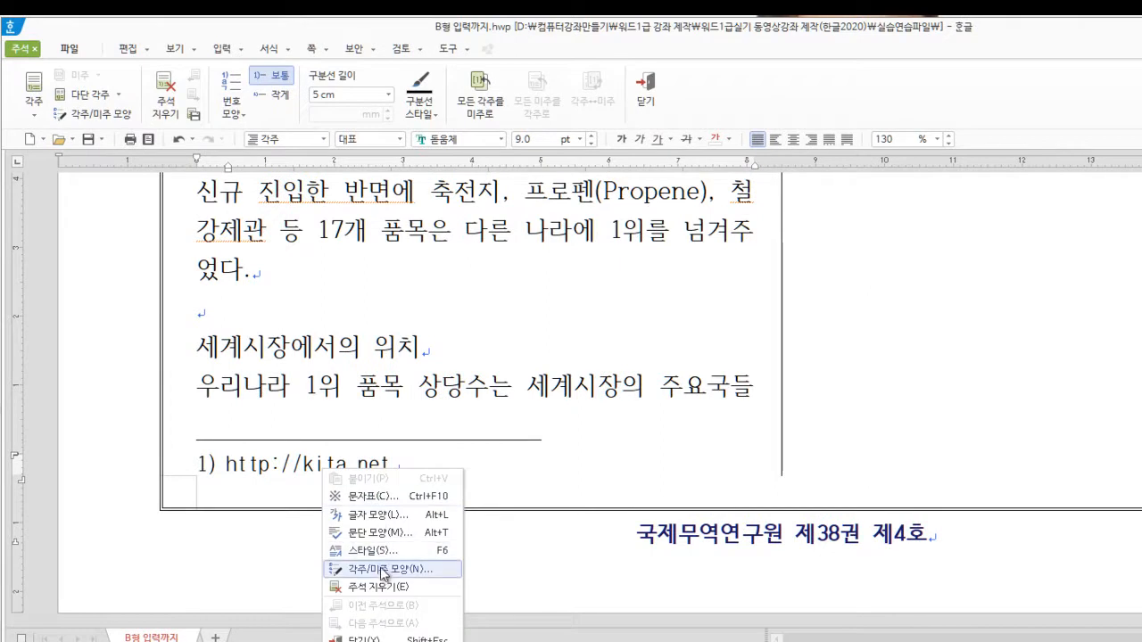
pyautogui.click(380, 569)
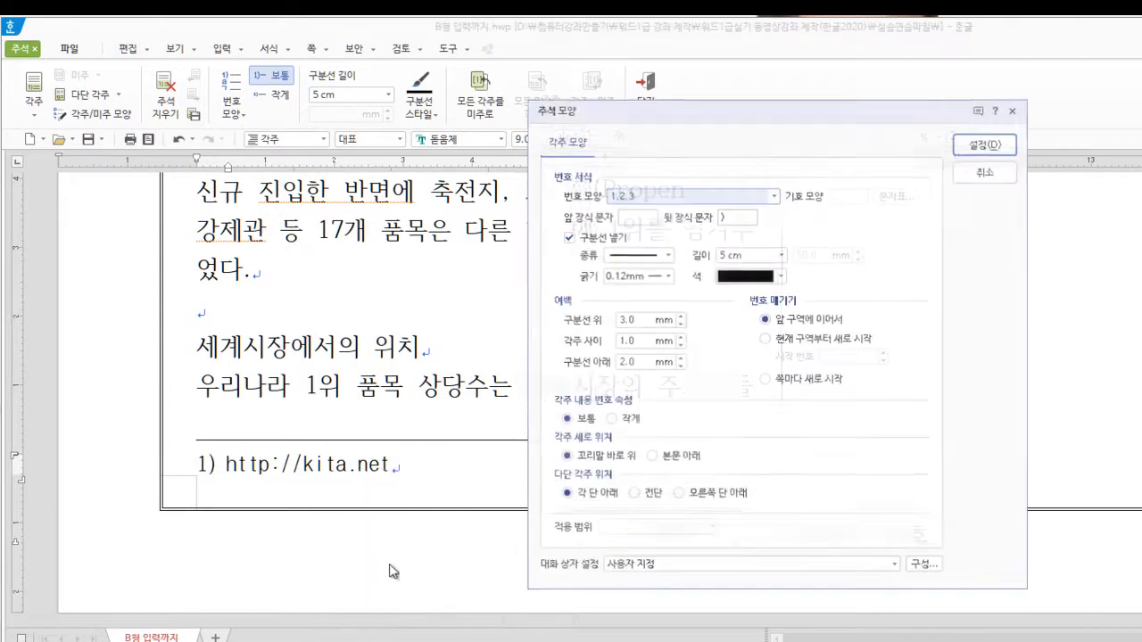
pyautogui.click(773, 195)
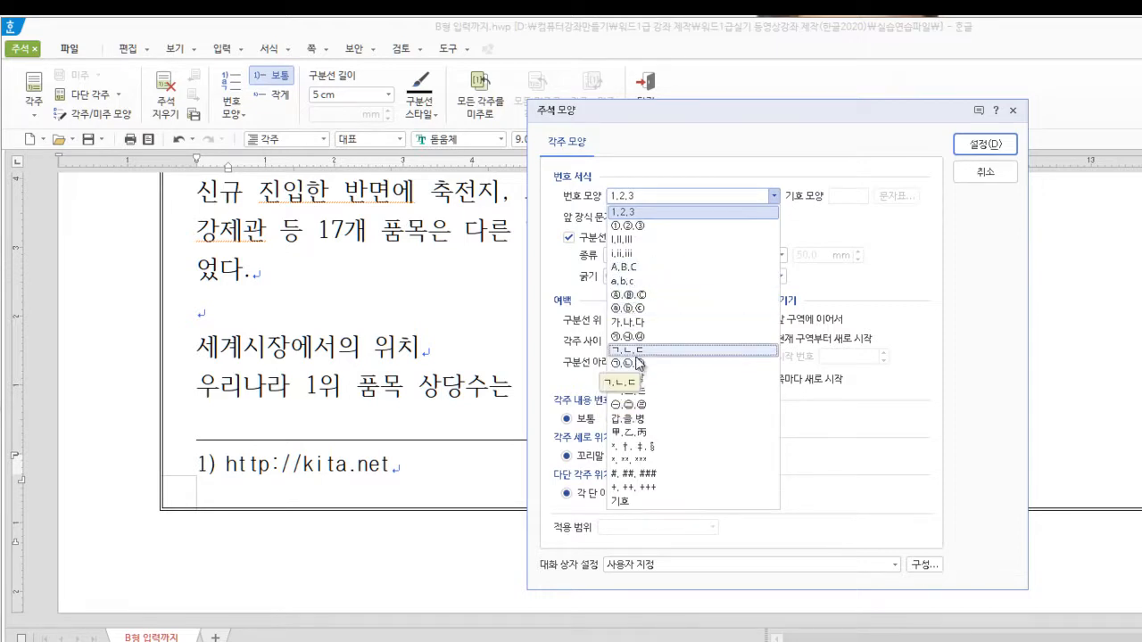
pyautogui.click(774, 197)
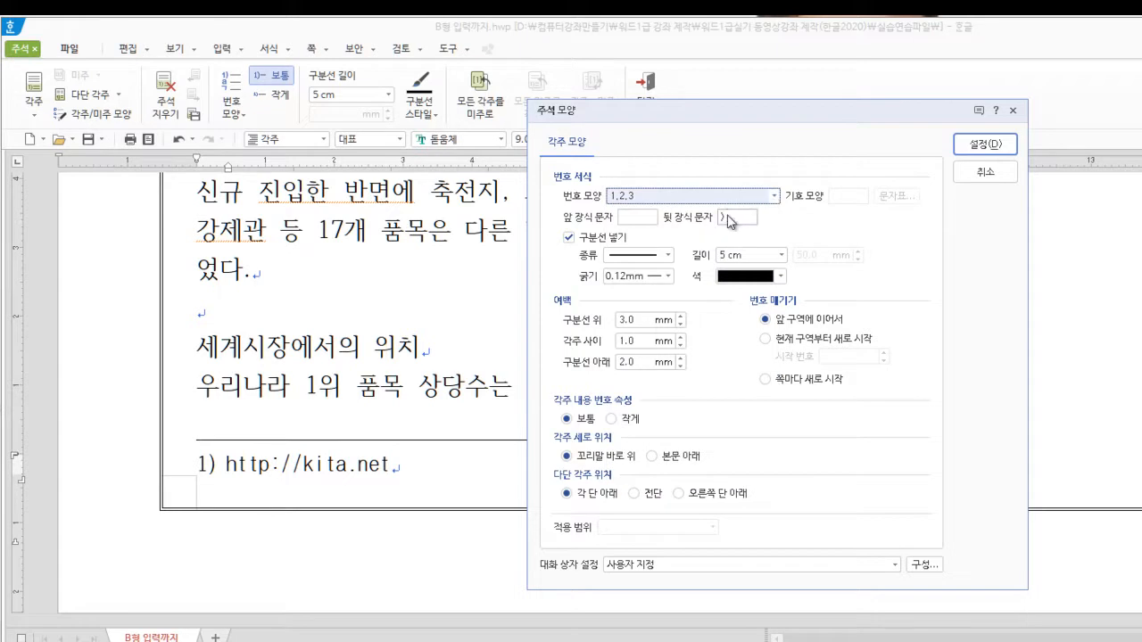
pyautogui.click(633, 216)
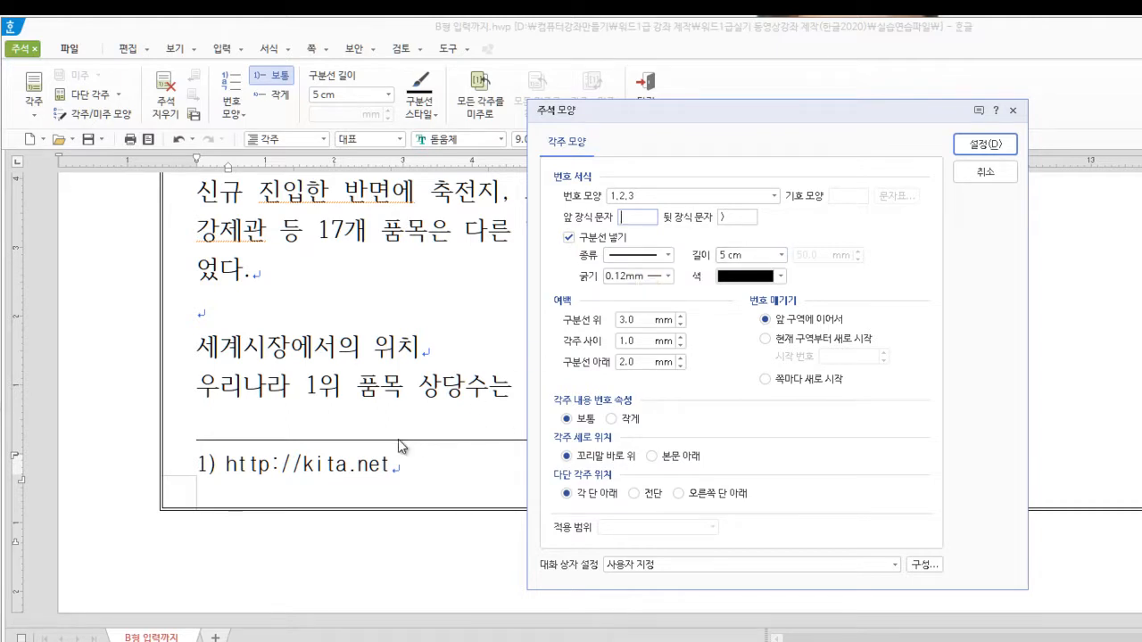
pyautogui.click(983, 174)
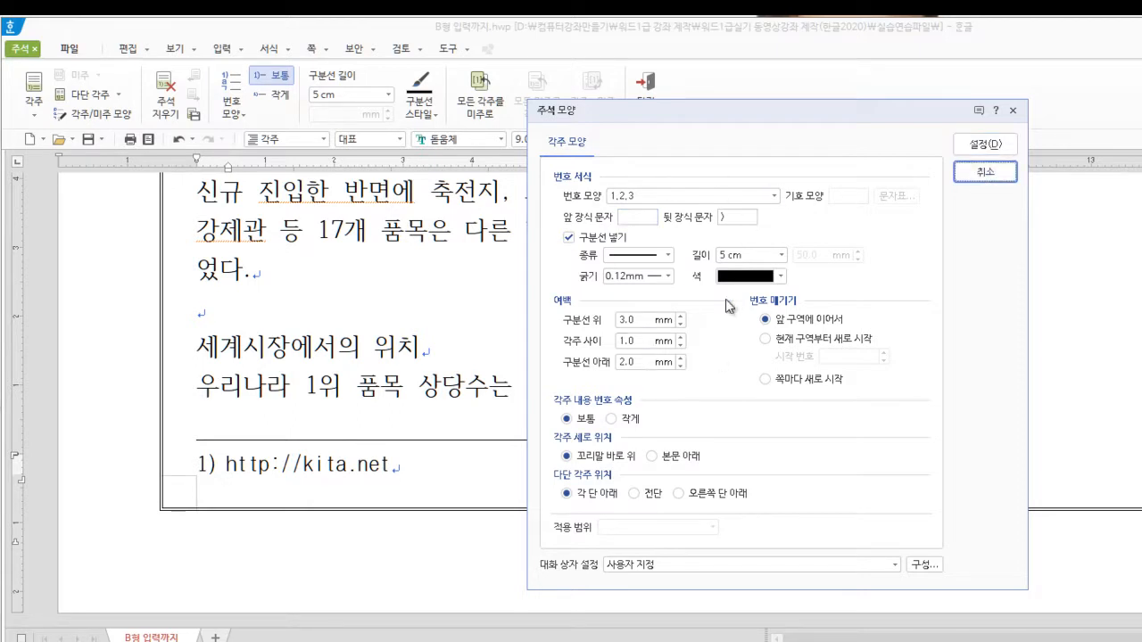
pyautogui.click(986, 179)
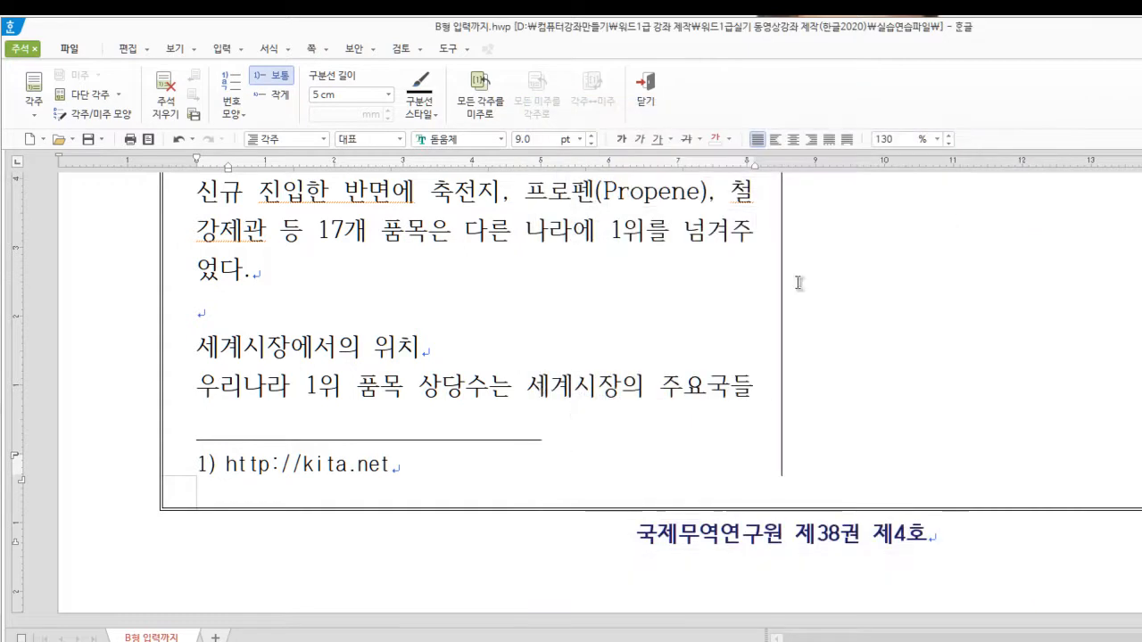
# Look over the body text from the 개요 section and locate the table title 국가별 1위 품목 수.
pyautogui.click(525, 392)
pyautogui.scroll(-5, 543, 370)
pyautogui.scroll(10, 543, 370)
pyautogui.scroll(-5, 518, 383)
pyautogui.scroll(6, 463, 397)
pyautogui.scroll(-3, 452, 400)
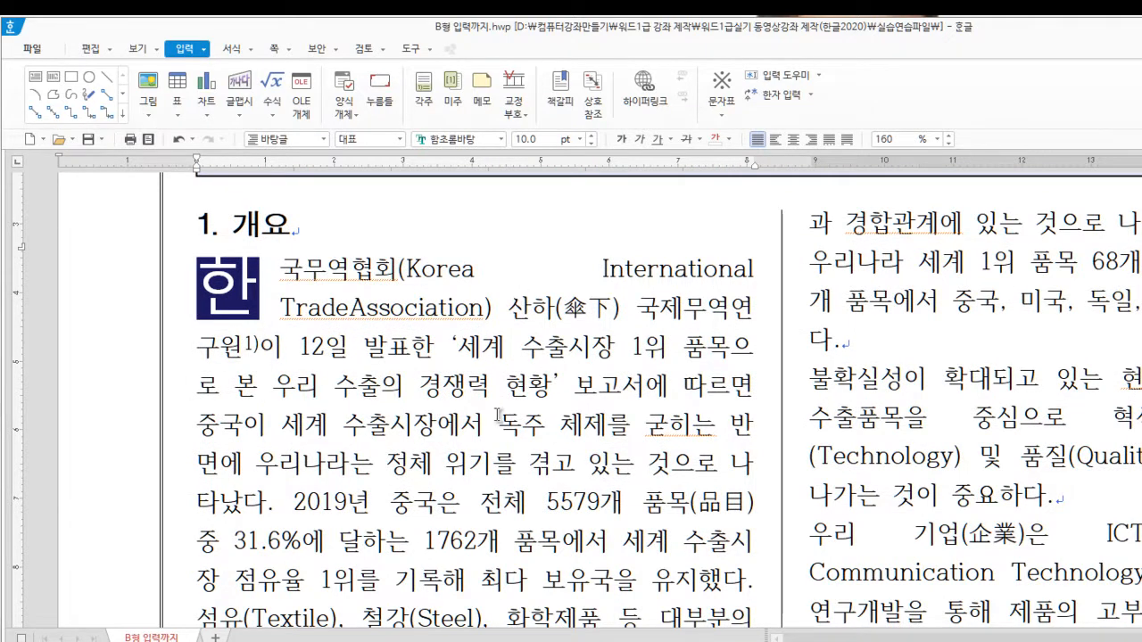
pyautogui.scroll(-9, 487, 416)
pyautogui.click(372, 490)
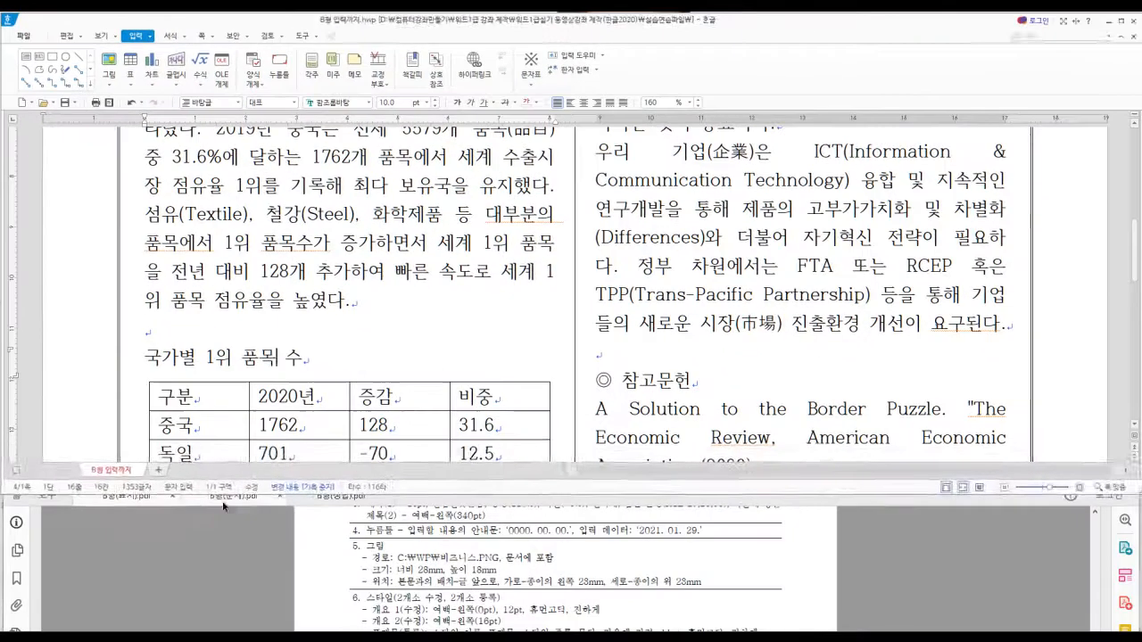
# Check the table title's style mark in B형(문제).pdf and the 표제목 style requirements in B형(표지).pdf.
pyautogui.click(223, 502)
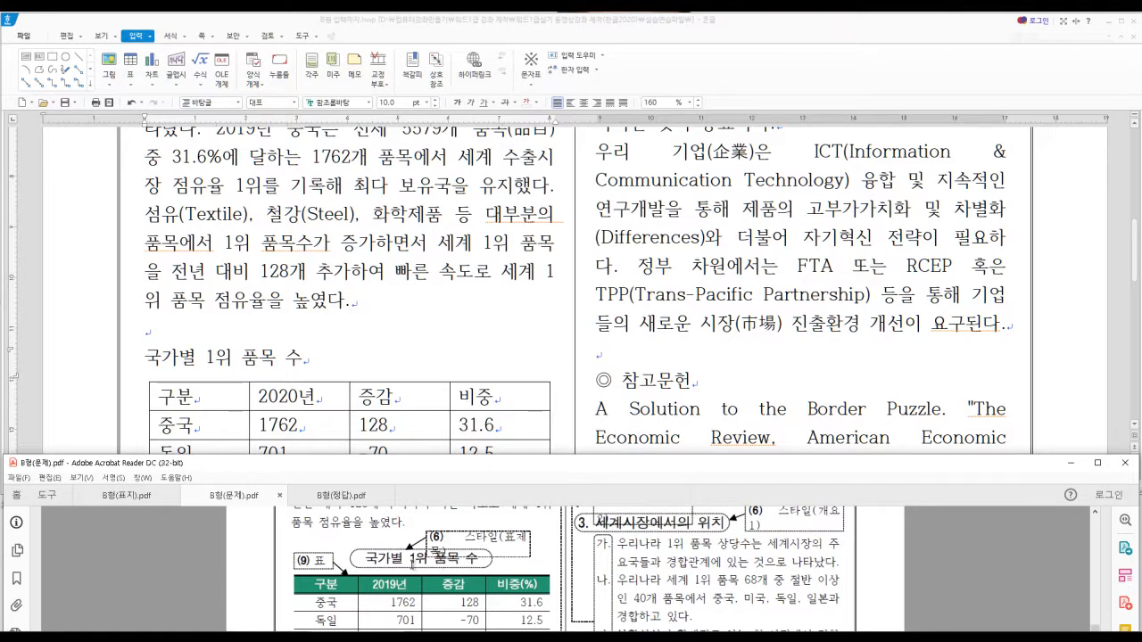
pyautogui.click(134, 496)
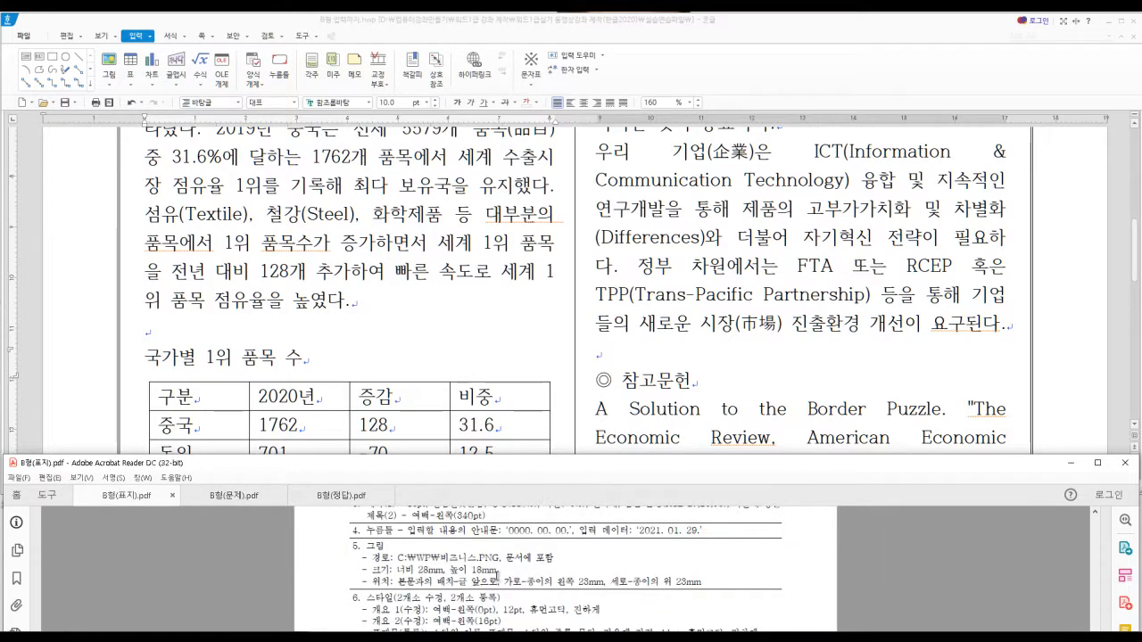
pyautogui.scroll(2, 470, 574)
pyautogui.scroll(-3, 469, 575)
pyautogui.scroll(-2, 470, 576)
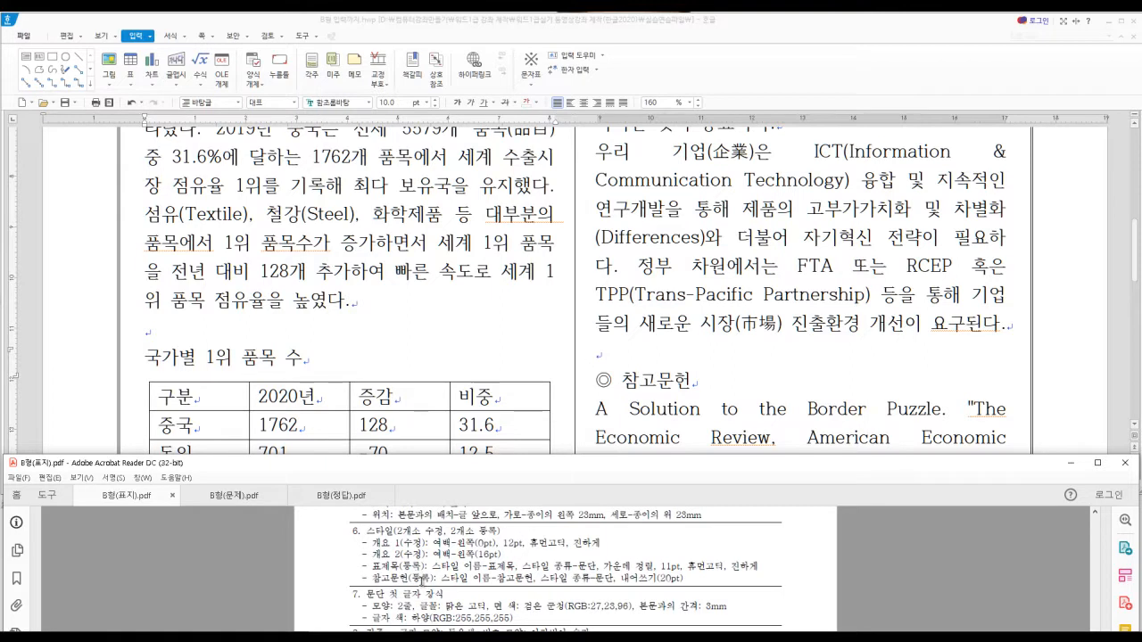
# Start a new paragraph style named 표제목 from the table title 국가별 1위 품목 수.
pyautogui.click(239, 357)
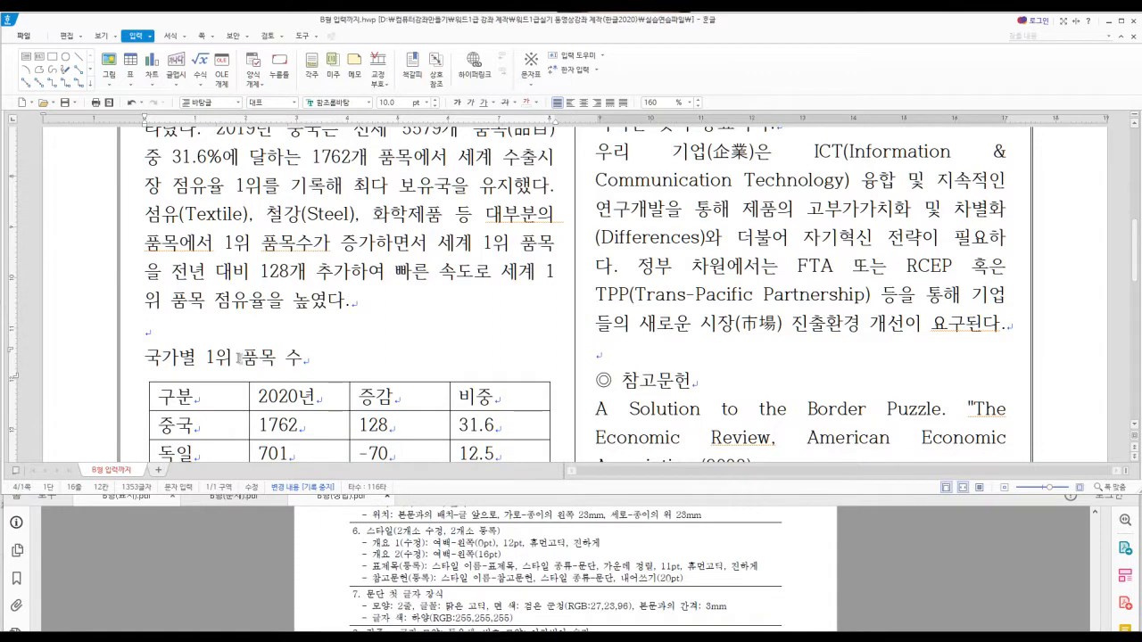
pyautogui.press('F6')
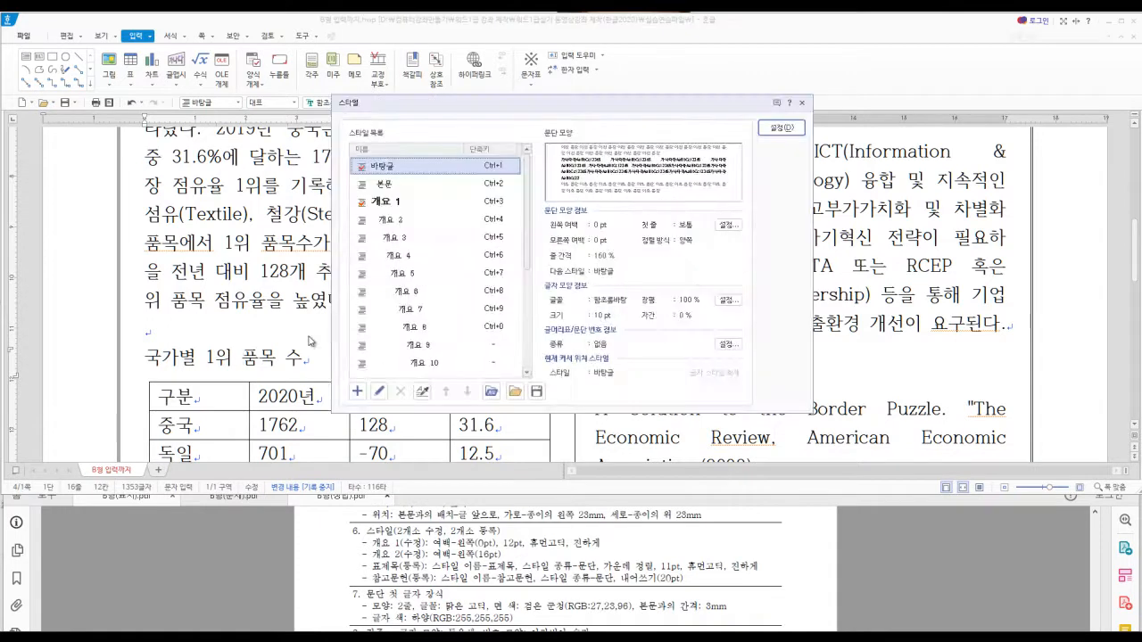
pyautogui.click(356, 392)
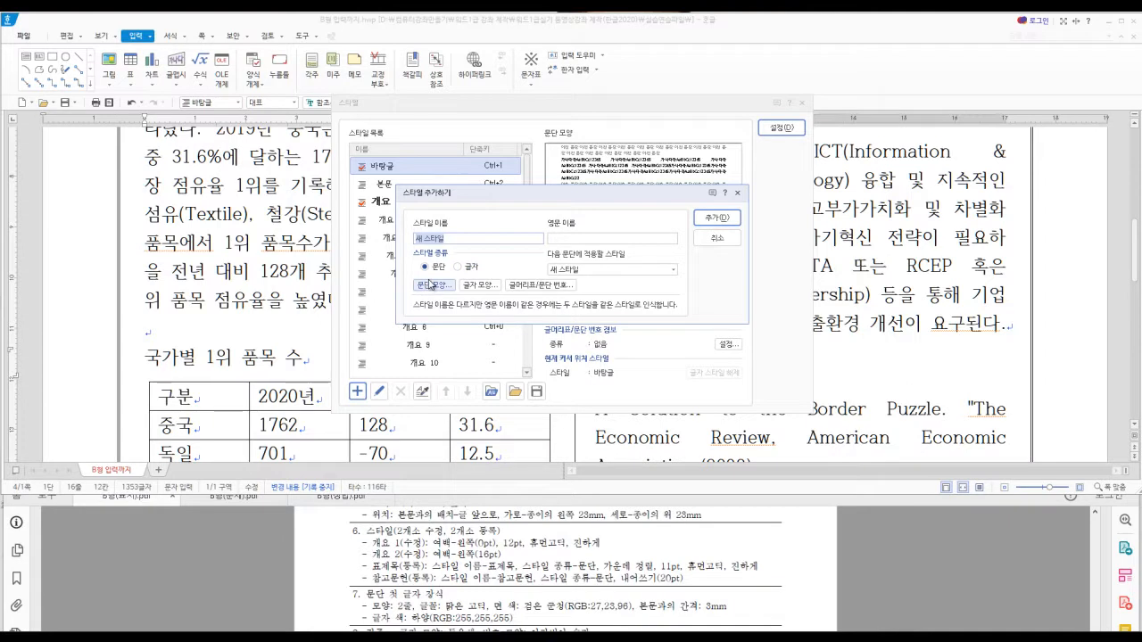
pyautogui.press('BackSpace')
# Set the 표제목 style's paragraph alignment to centred, following the specification in B형(표지).pdf.
pyautogui.moveTo(433, 567); pyautogui.dragTo(653, 571)
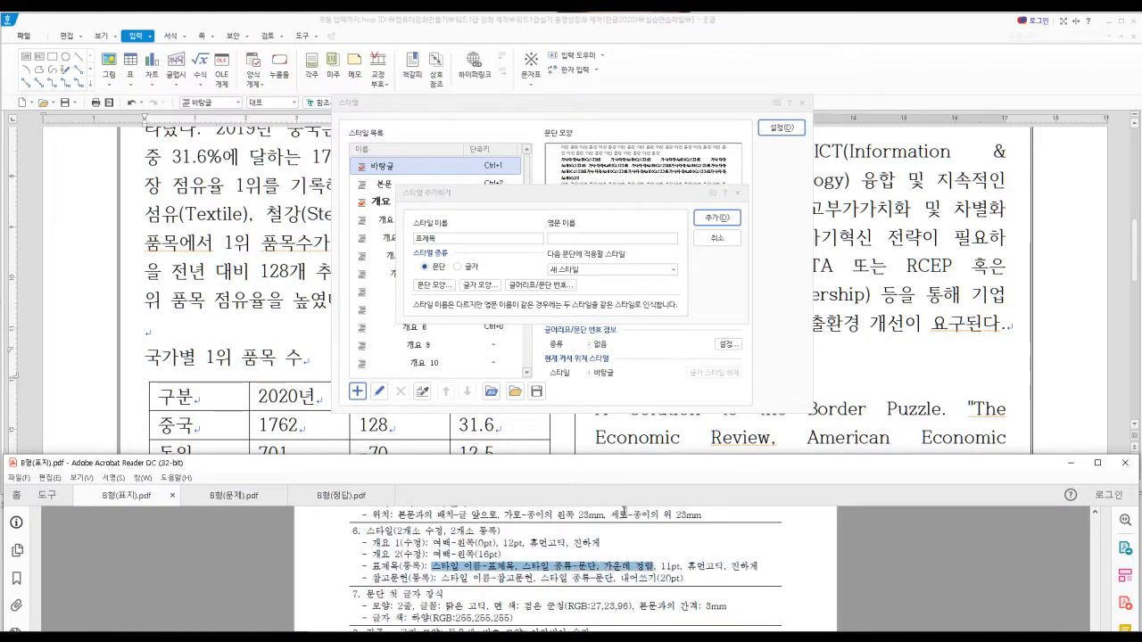
pyautogui.click(435, 291)
pyautogui.click(469, 149)
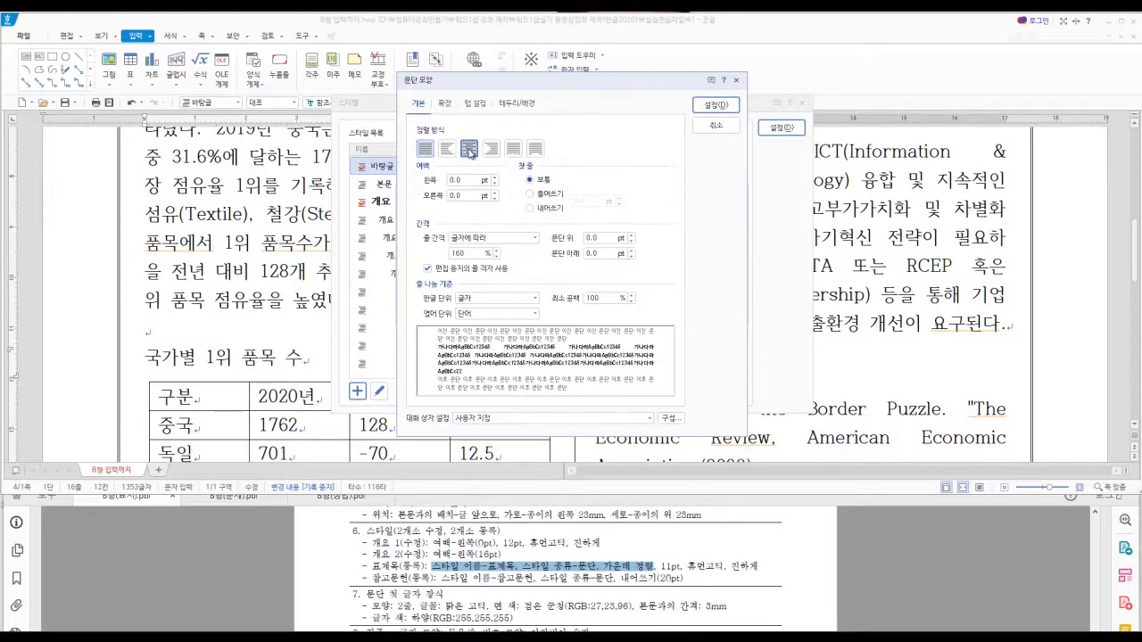
pyautogui.click(714, 105)
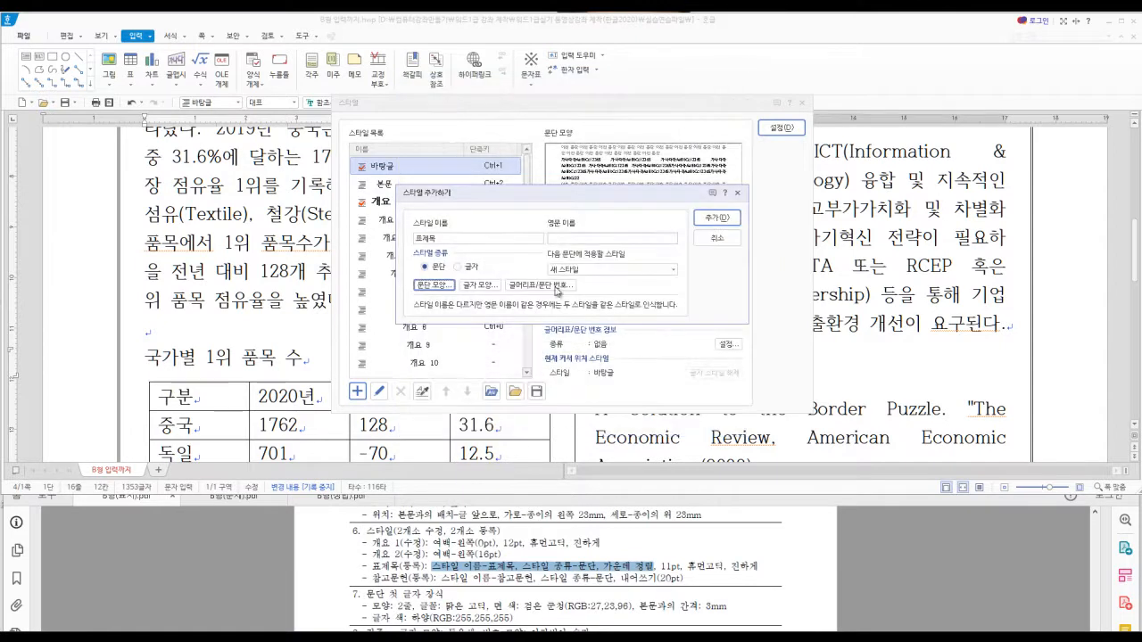
# Set the 표제목 style's character shape to 11 pt, 휴먼고딕 and bold.
pyautogui.click(473, 285)
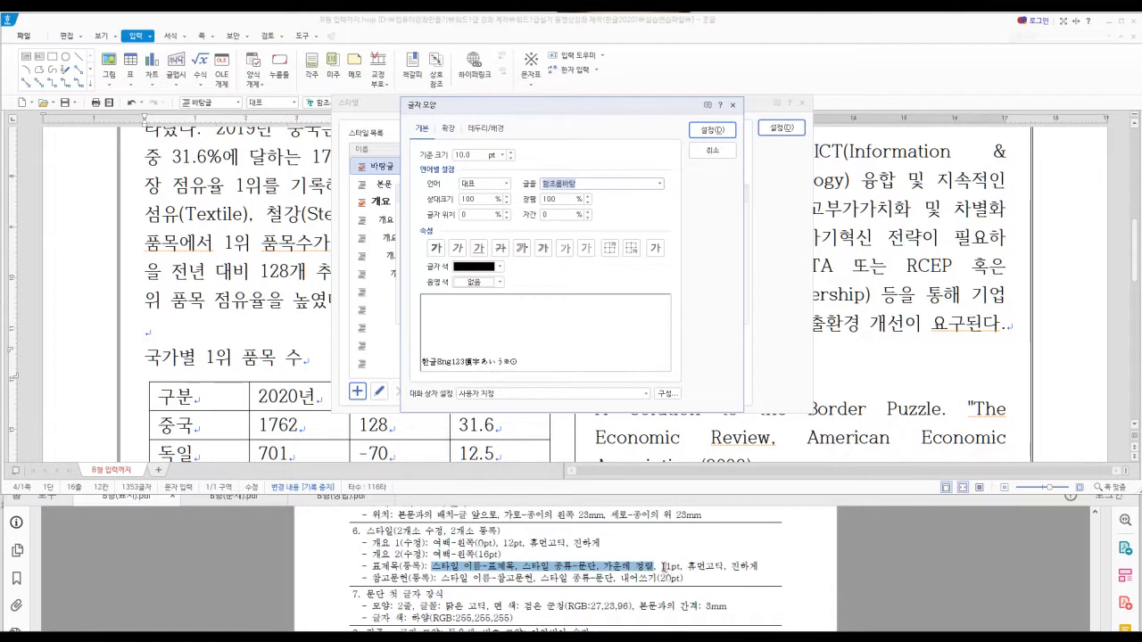
pyautogui.moveTo(663, 565); pyautogui.dragTo(758, 566)
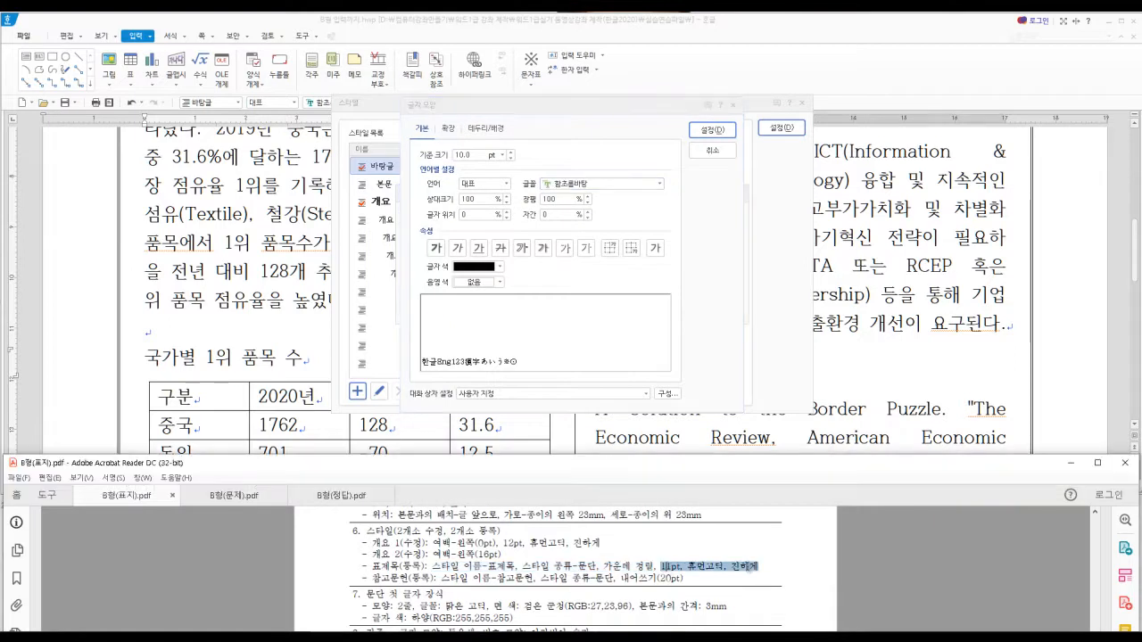
pyautogui.click(510, 152)
pyautogui.click(660, 184)
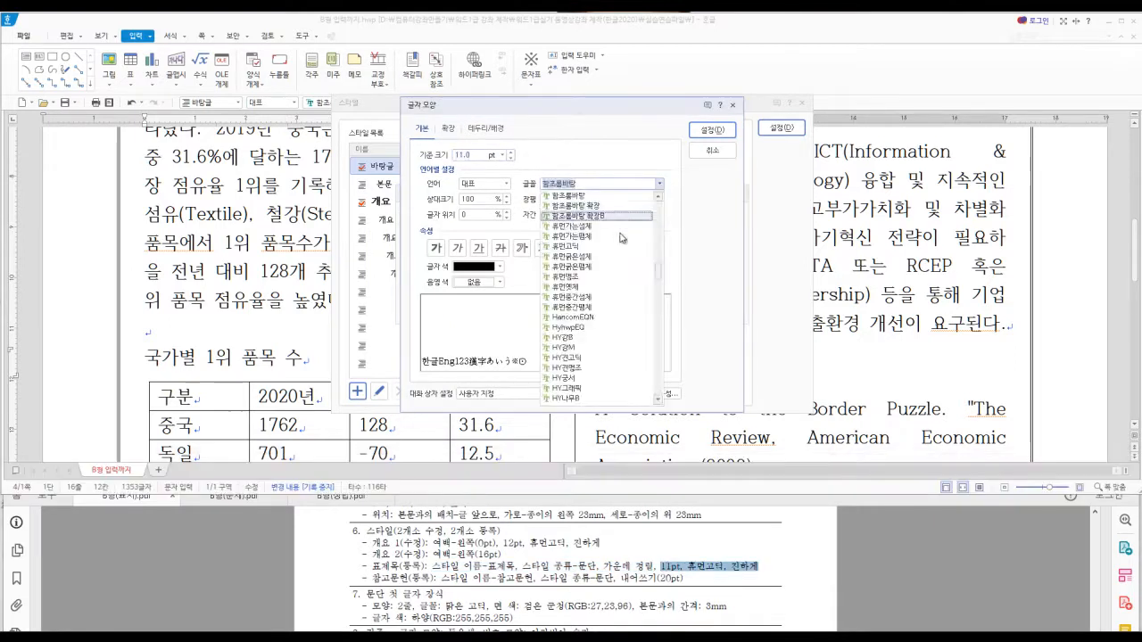
pyautogui.click(565, 246)
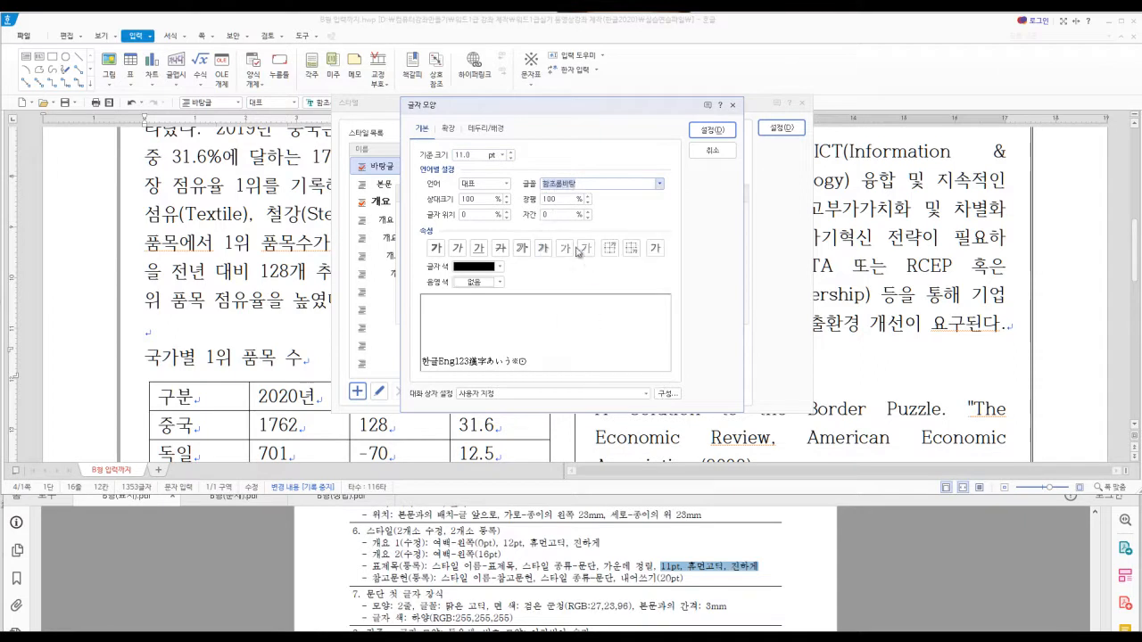
pyautogui.click(435, 248)
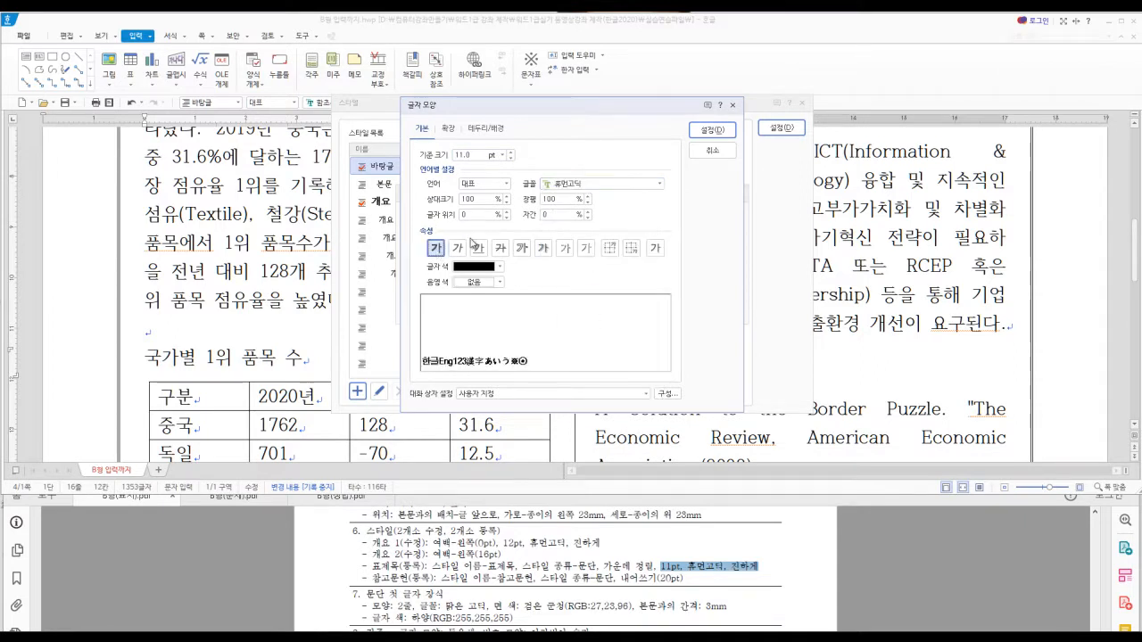
pyautogui.click(711, 130)
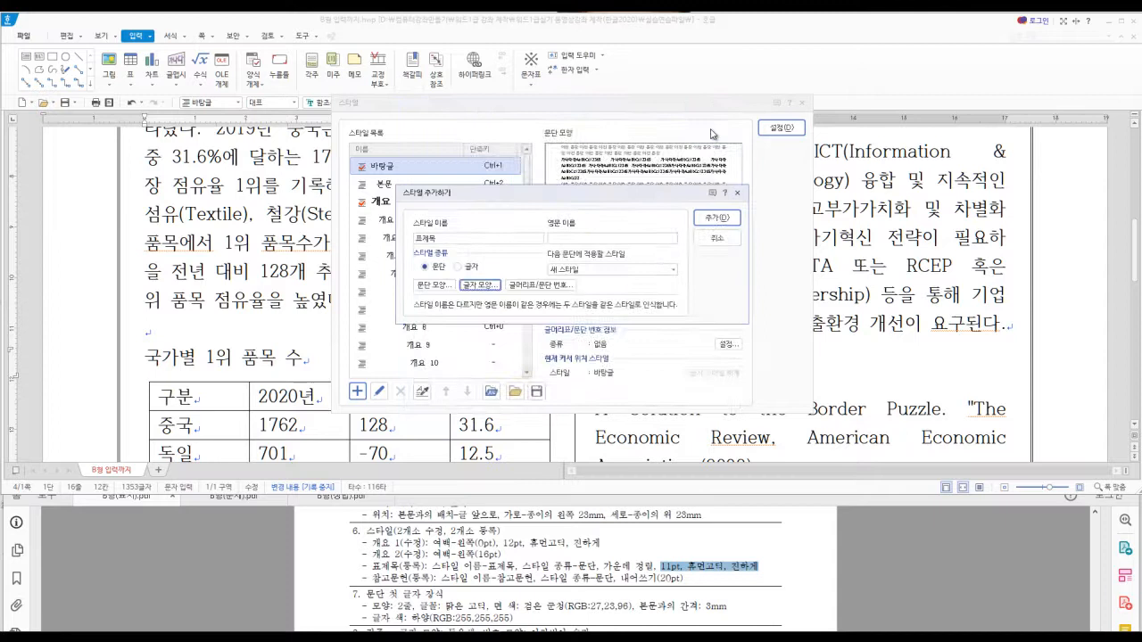
# Add the 표제목 style to the style list and apply it to the table title 국가별 1위 품목 수.
pyautogui.click(717, 219)
pyautogui.click(780, 128)
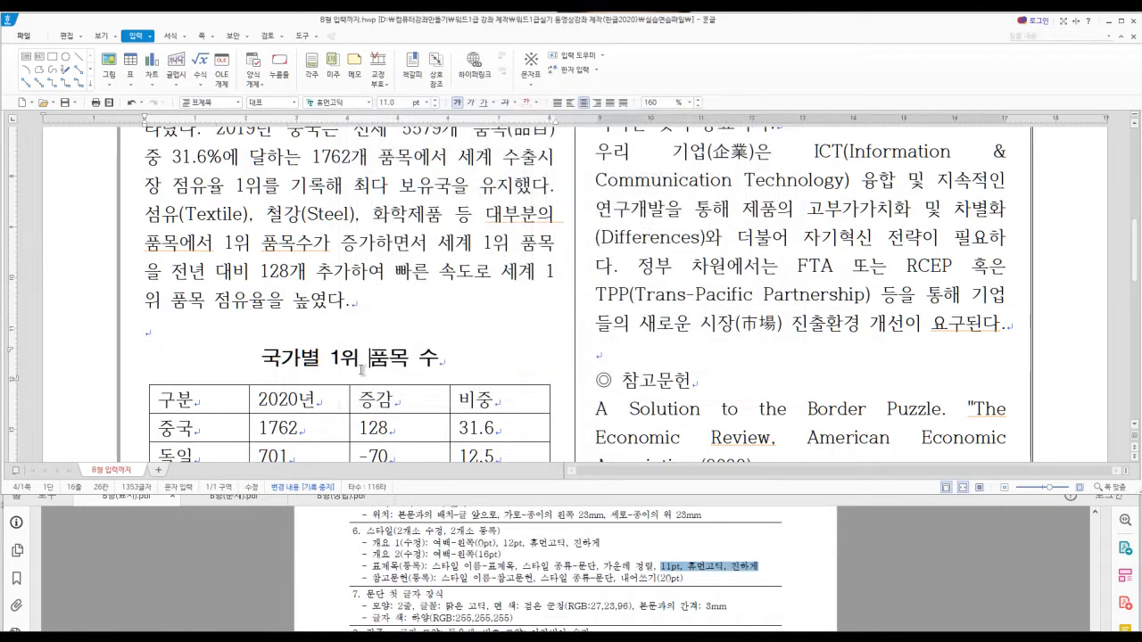
pyautogui.click(443, 357)
# Centre the text in all cells of the table under 국가별 1위 품목 수.
pyautogui.scroll(-3, 443, 358)
pyautogui.scroll(1, 441, 357)
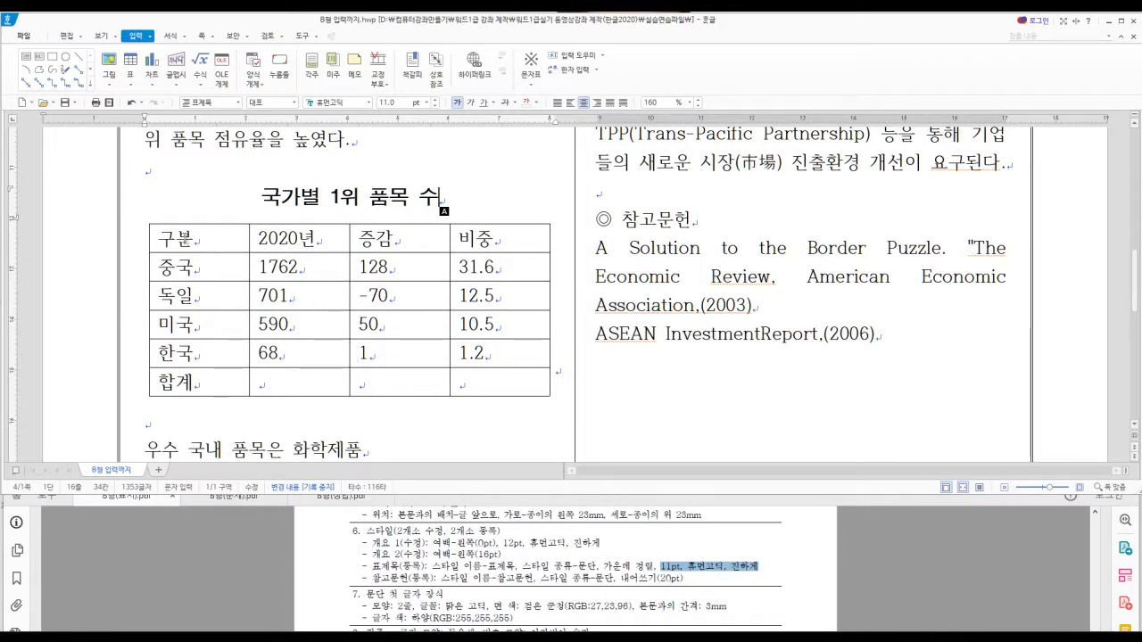
pyautogui.moveTo(183, 239); pyautogui.dragTo(487, 393)
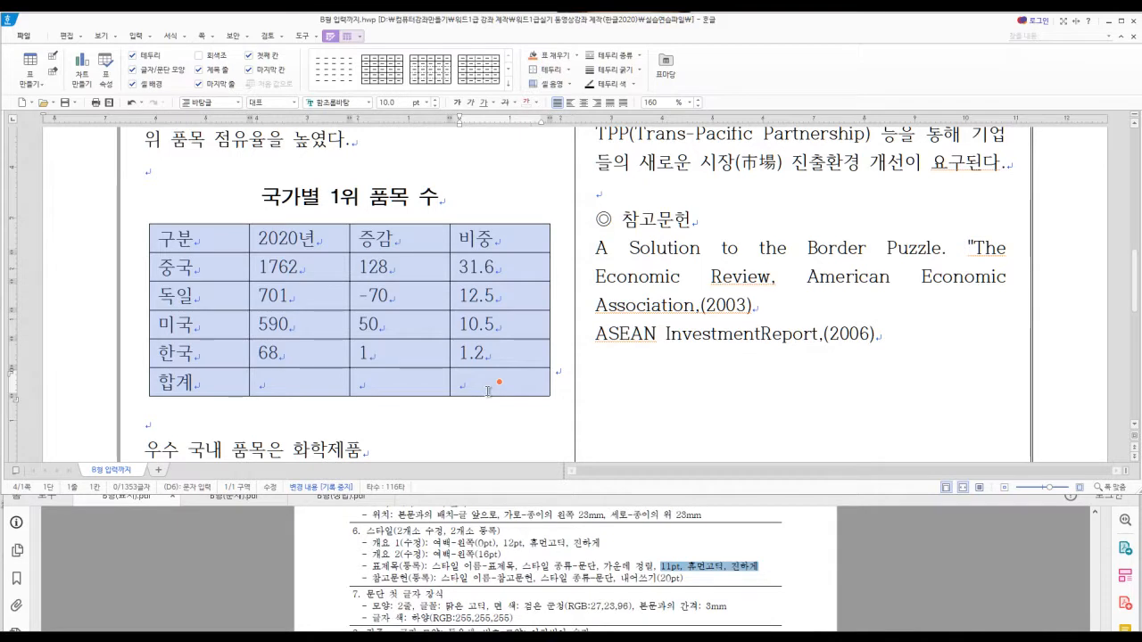
pyautogui.hotkey('ctrl', 'shift', 'c')
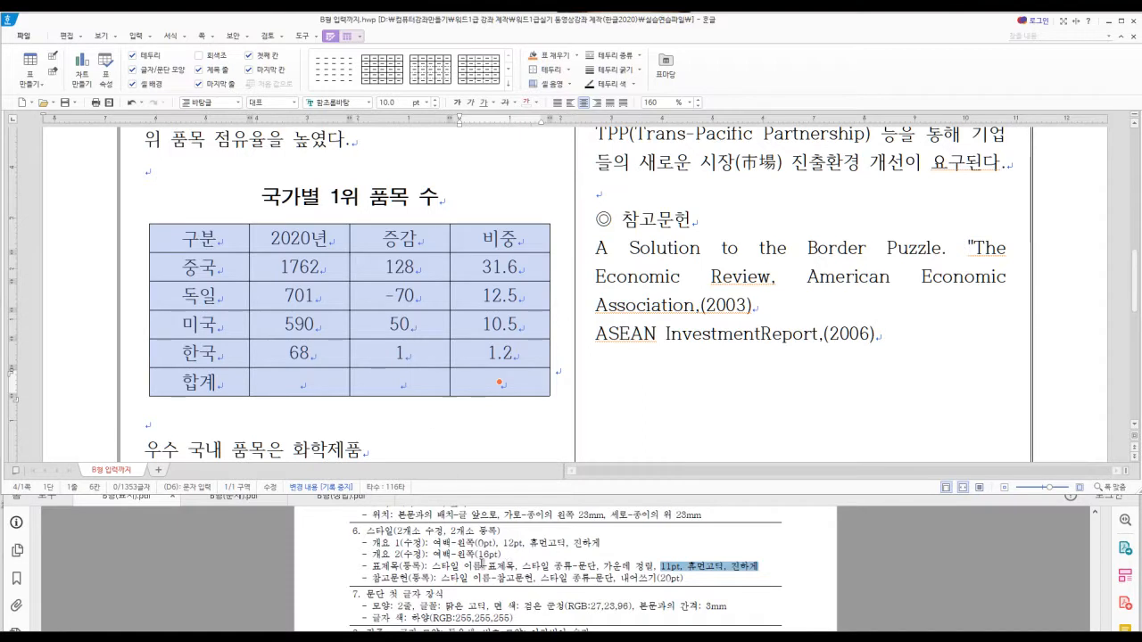
# Examine the item 9 table requirements for size, margins, borders and row formatting in B형(표지).pdf.
pyautogui.click(462, 544)
pyautogui.scroll(-2, 492, 583)
pyautogui.scroll(-2, 491, 582)
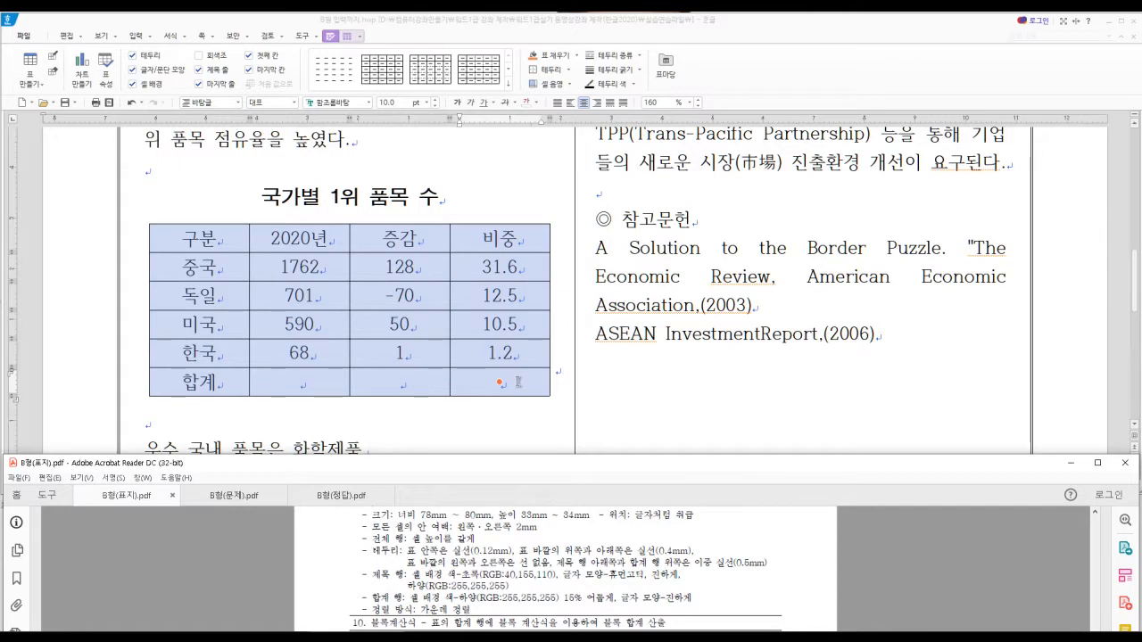
pyautogui.scroll(1, 559, 527)
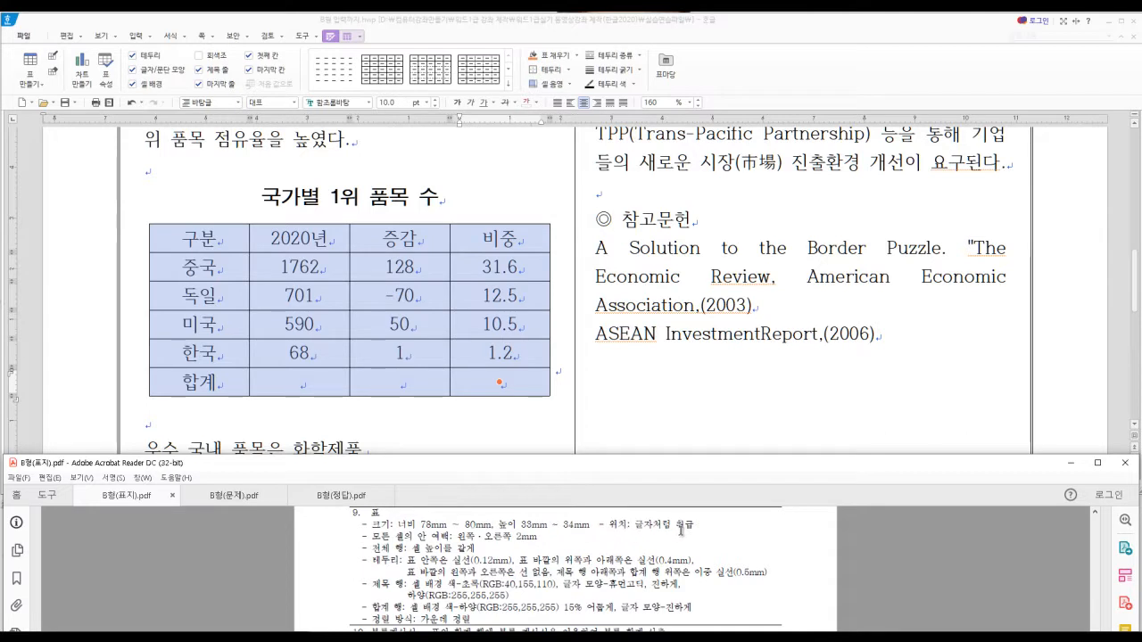
# Set the left and right inner margins of all cells in the 국가별 1위 품목 수 table to 2 mm.
pyautogui.moveTo(418, 535); pyautogui.dragTo(532, 542)
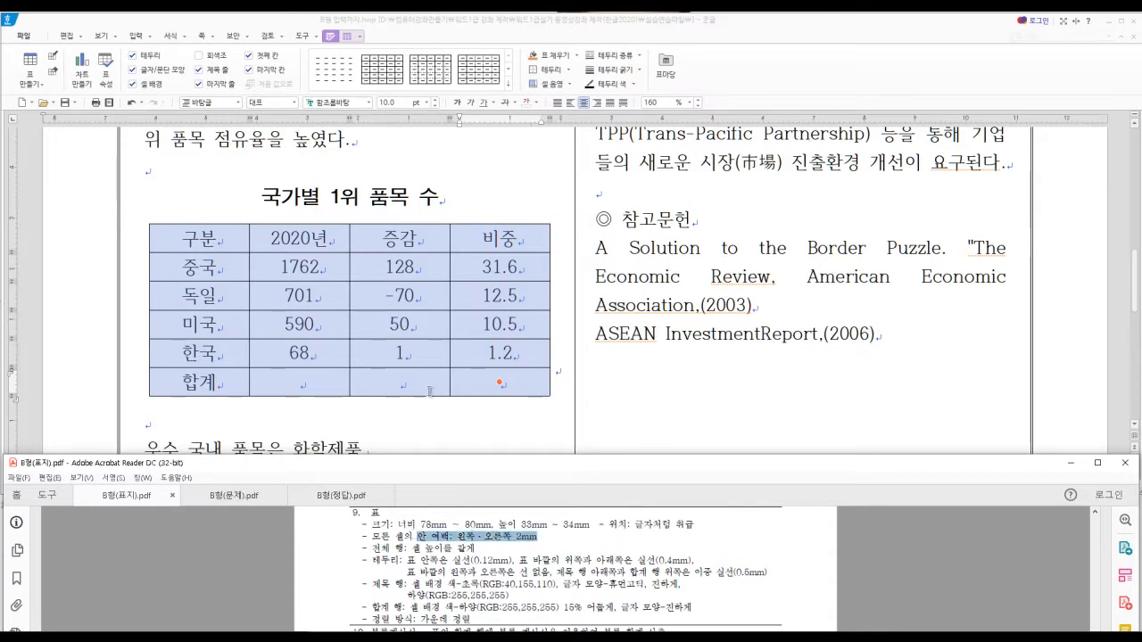
pyautogui.click(450, 239)
pyautogui.moveTo(182, 239); pyautogui.dragTo(505, 389)
pyautogui.press('p')
pyautogui.click(493, 96)
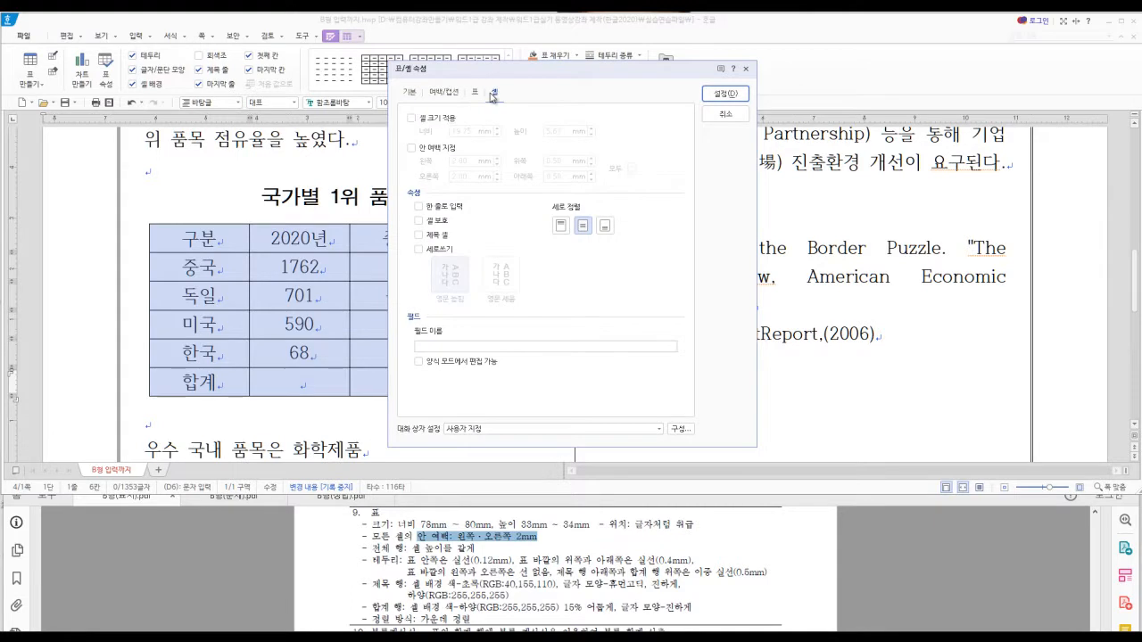
pyautogui.click(412, 148)
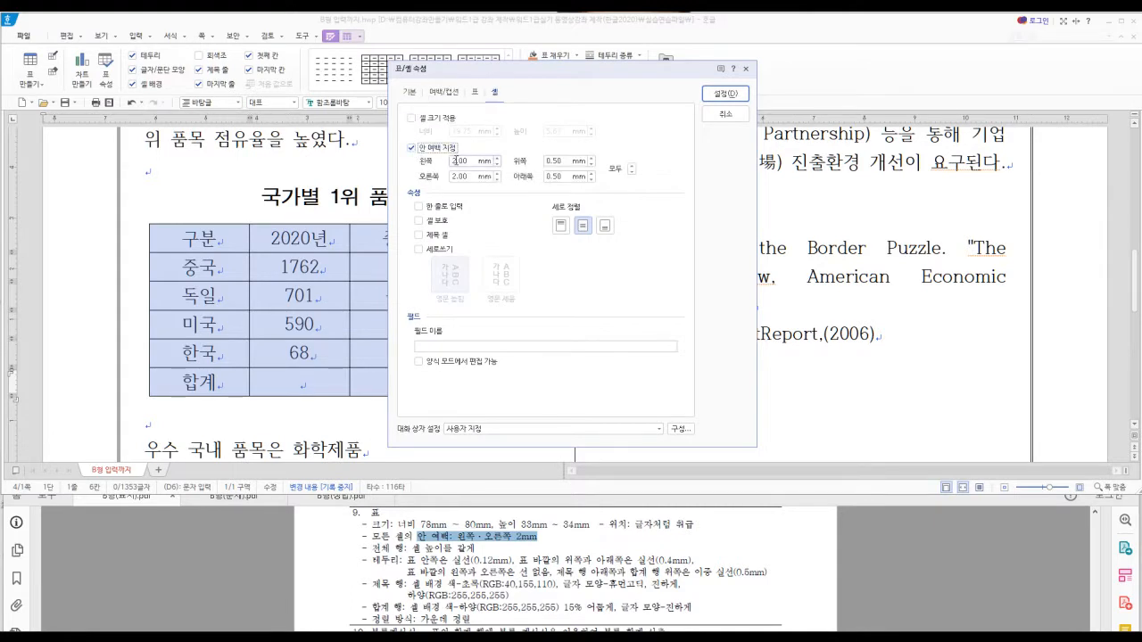
pyautogui.doubleClick(455, 160)
pyautogui.press('Tab')
pyautogui.press('Tab')
pyautogui.write('2')
pyautogui.press('Tab')
pyautogui.click(723, 94)
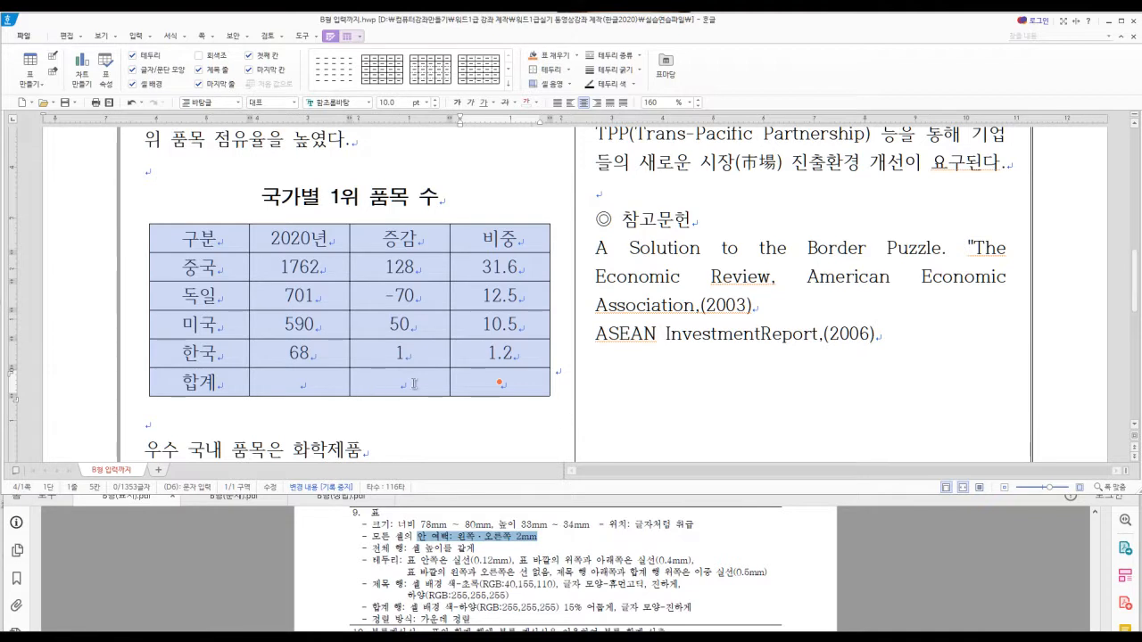
pyautogui.press('l')
pyautogui.click(726, 125)
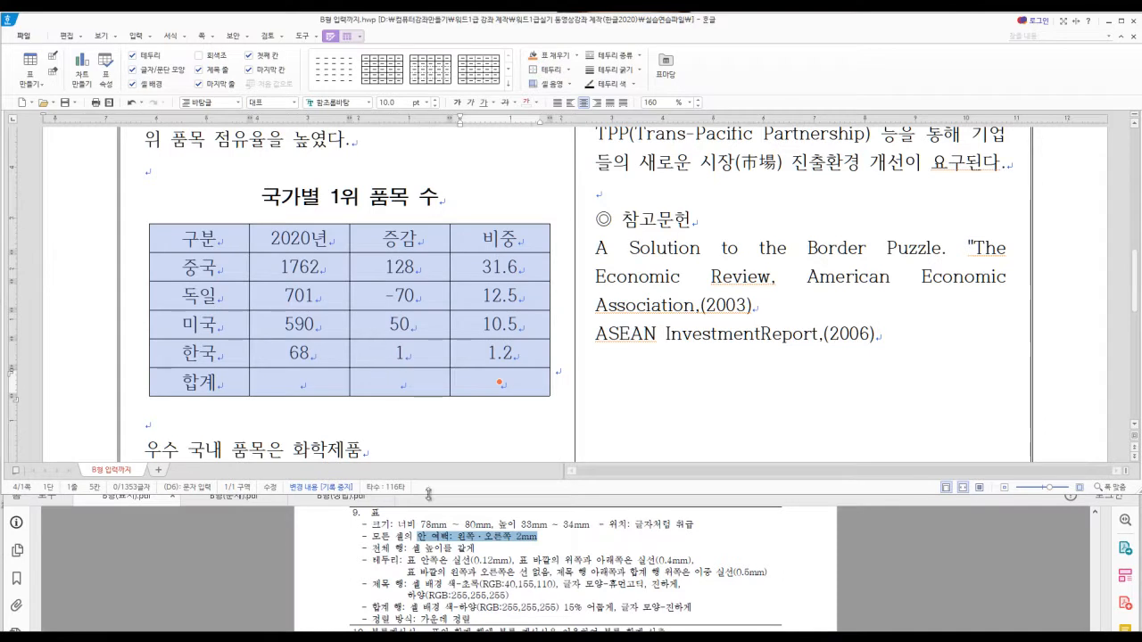
pyautogui.rightClick(370, 298)
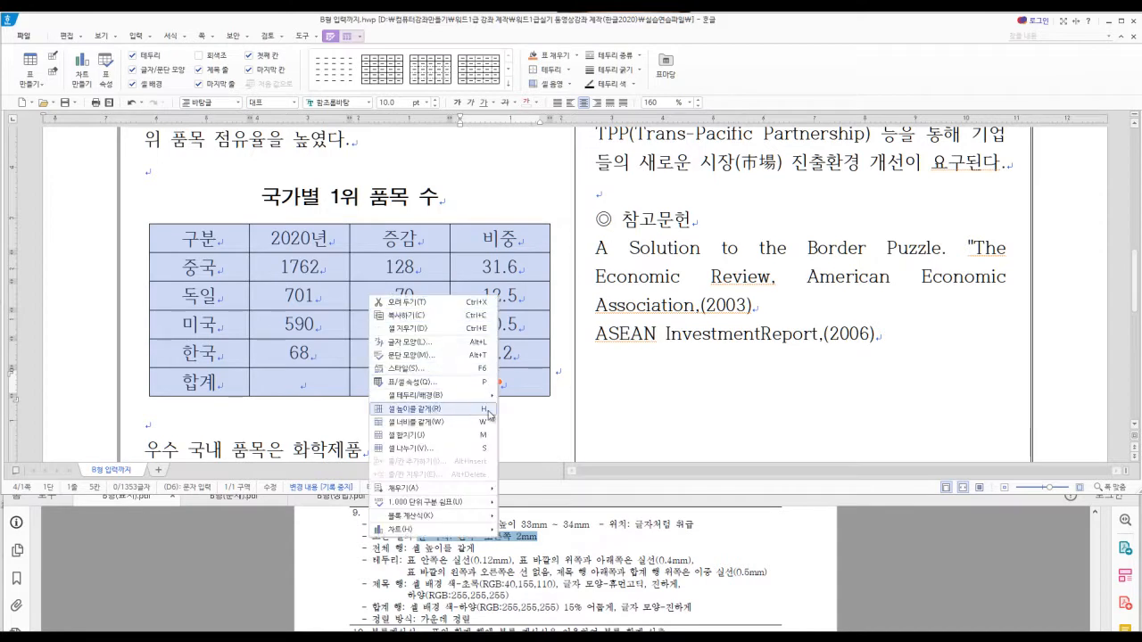
pyautogui.rightClick(323, 290)
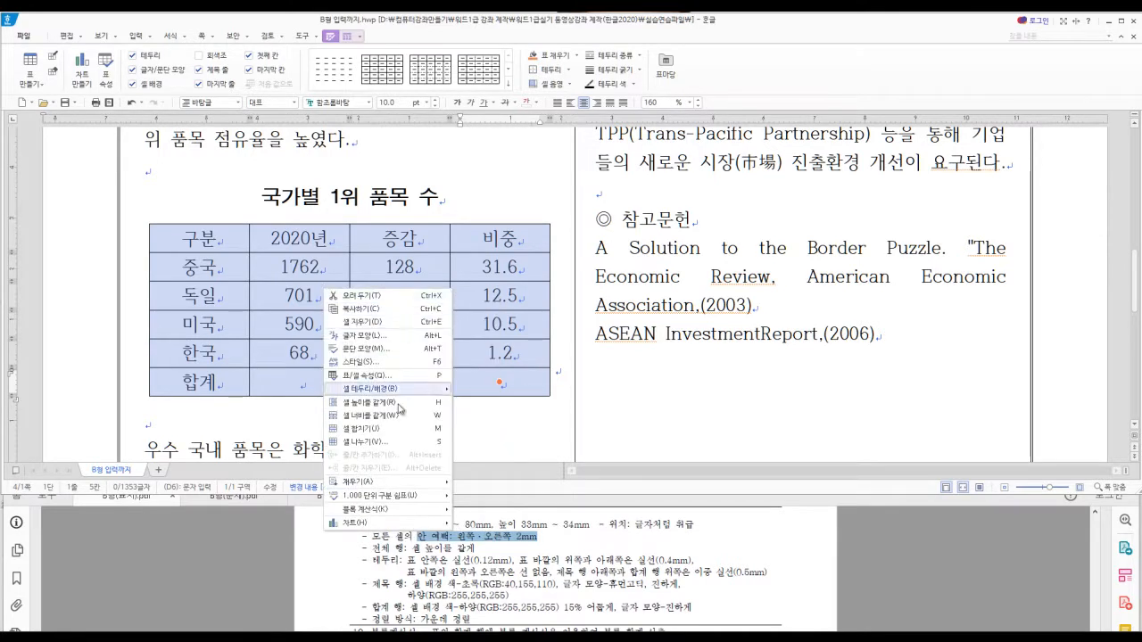
pyautogui.press('Escape')
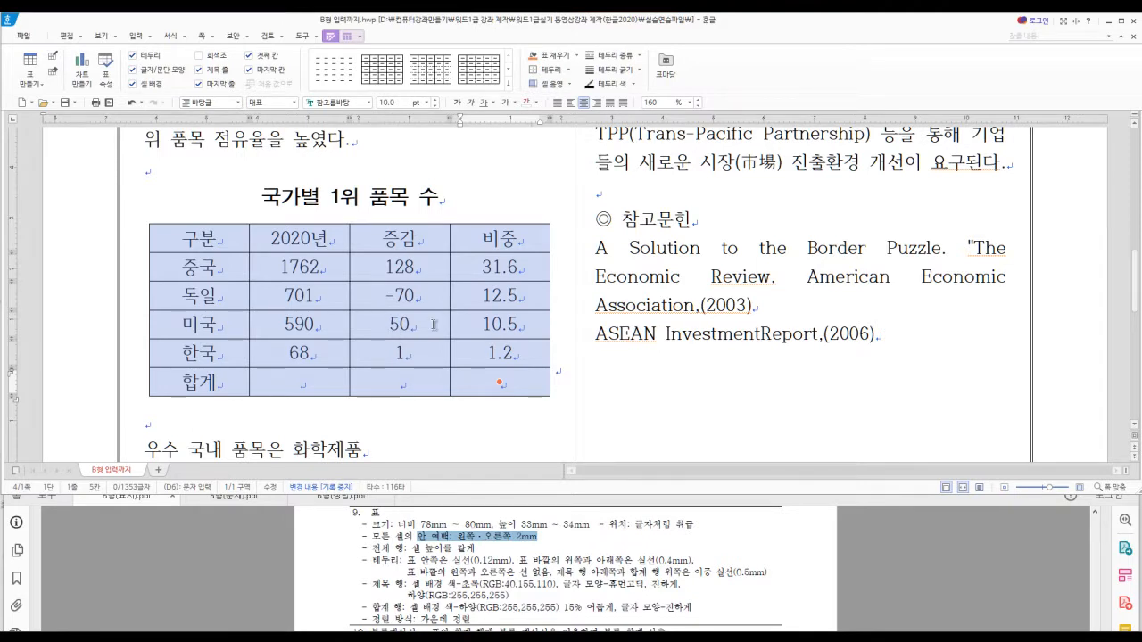
# Set the table's inner borders to 0.12 mm solid lines and its outer top and bottom borders to 0.4 mm solid lines.
pyautogui.press('l')
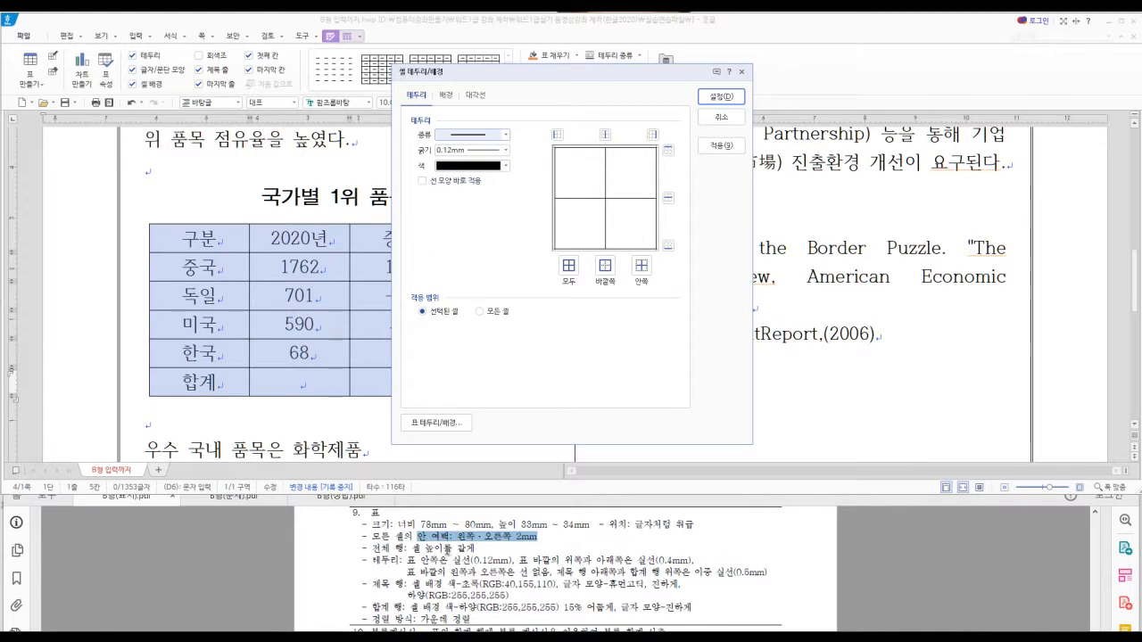
pyautogui.moveTo(408, 560); pyautogui.dragTo(555, 569)
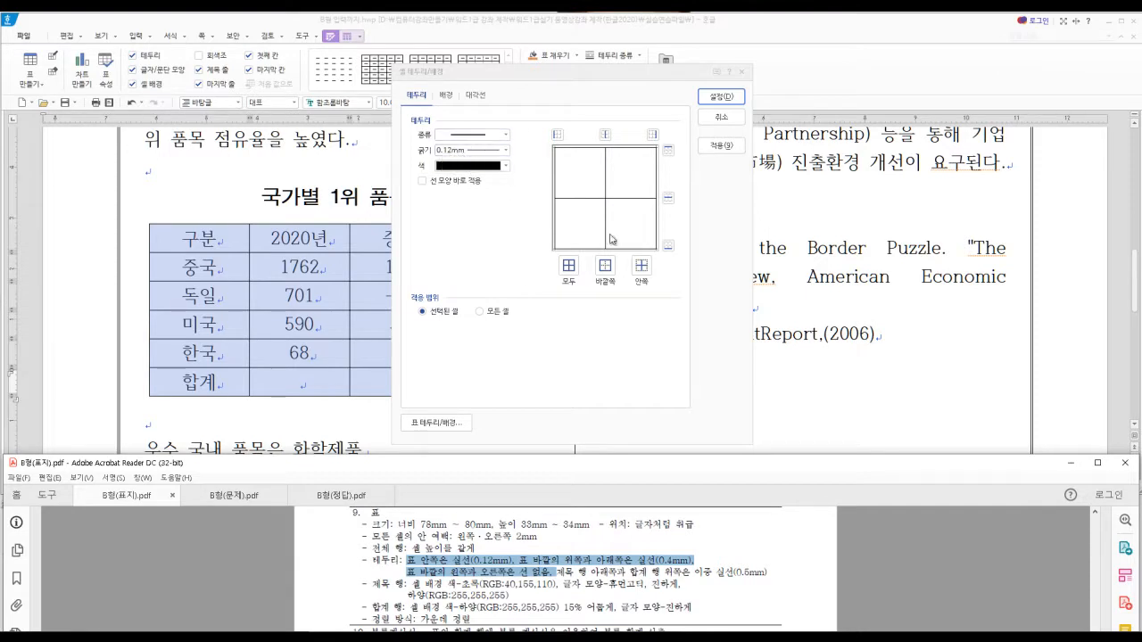
pyautogui.click(642, 272)
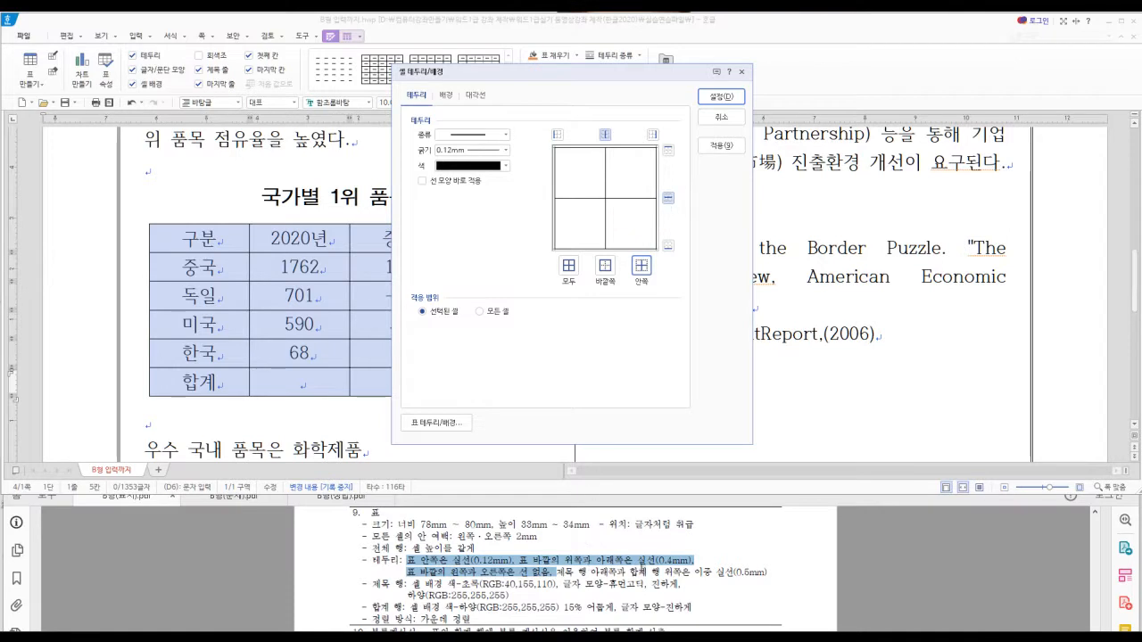
pyautogui.click(505, 150)
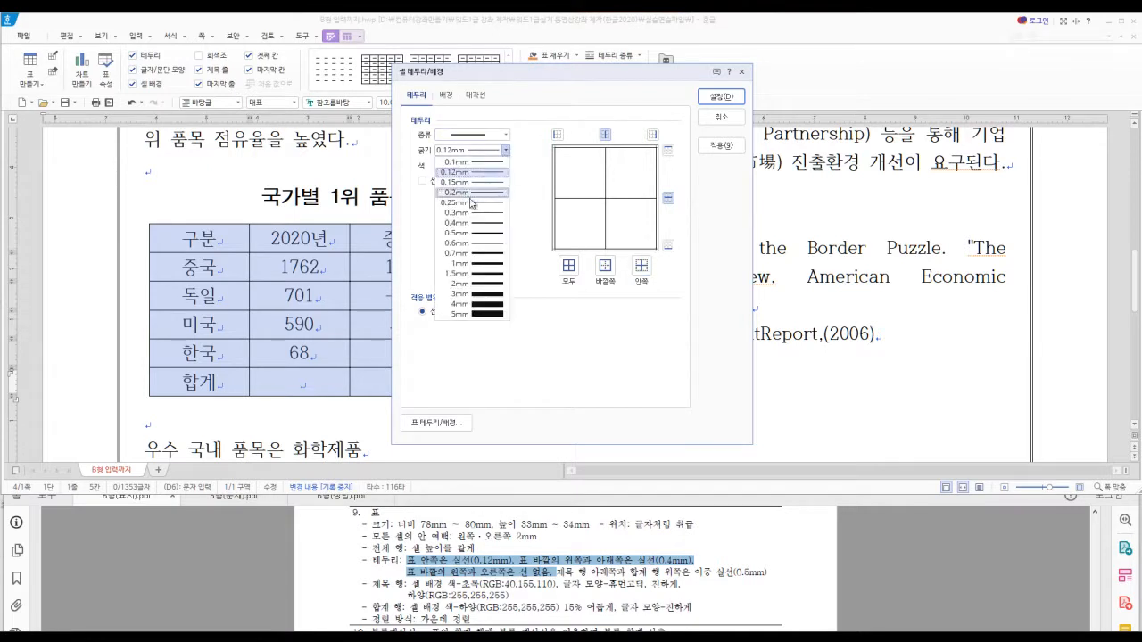
pyautogui.click(464, 224)
pyautogui.click(669, 151)
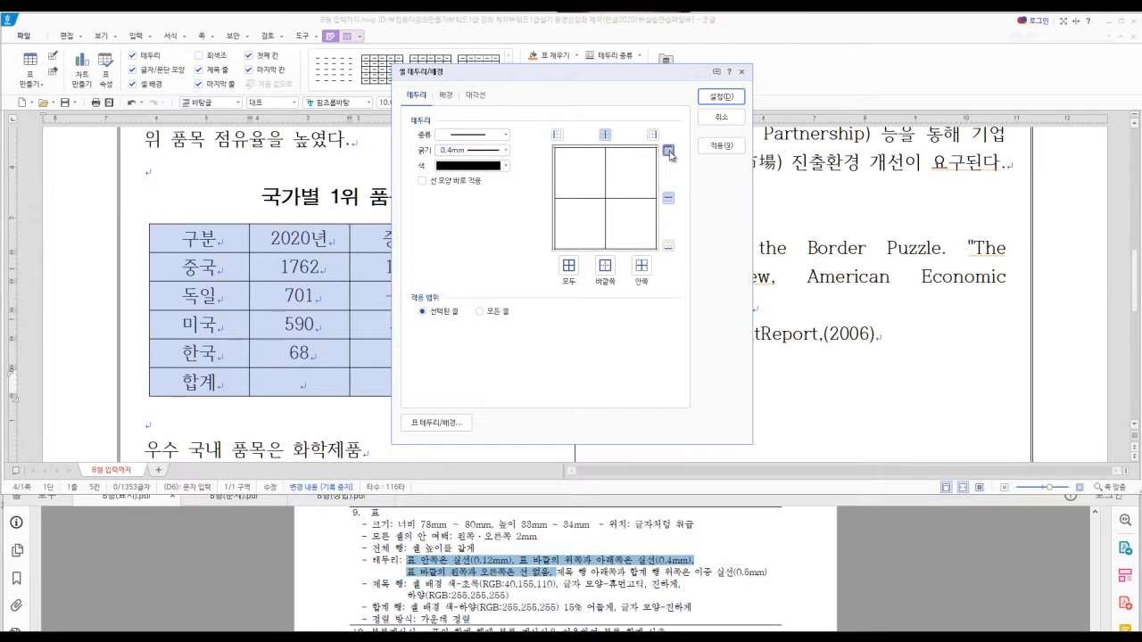
pyautogui.click(668, 247)
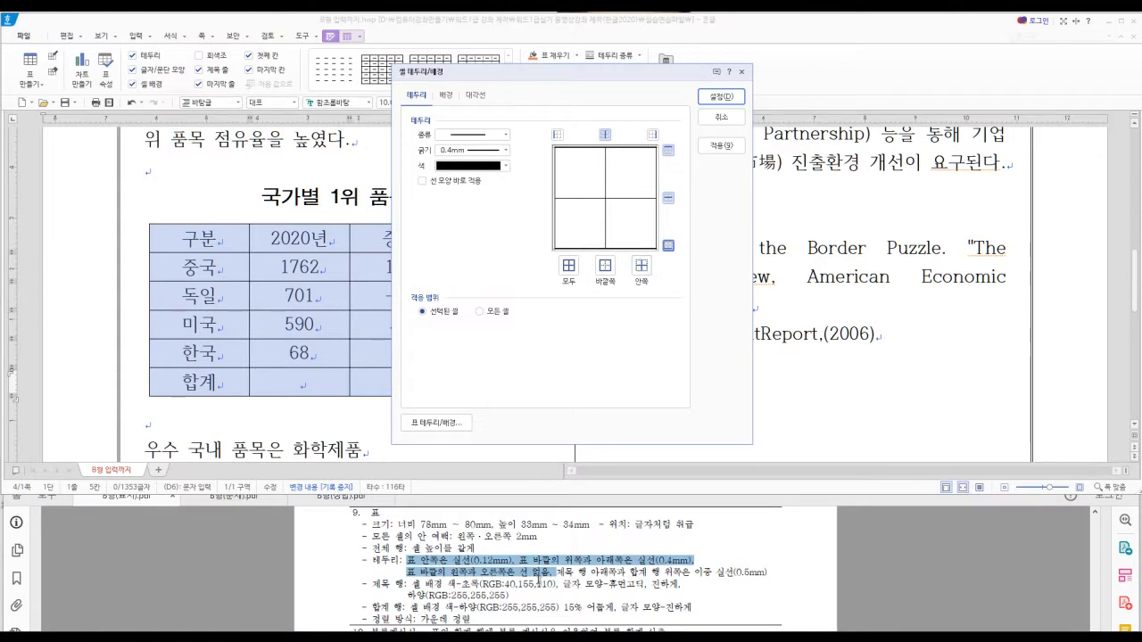
# Remove the table's outer left and right borders and apply the border settings.
pyautogui.click(506, 135)
pyautogui.click(496, 150)
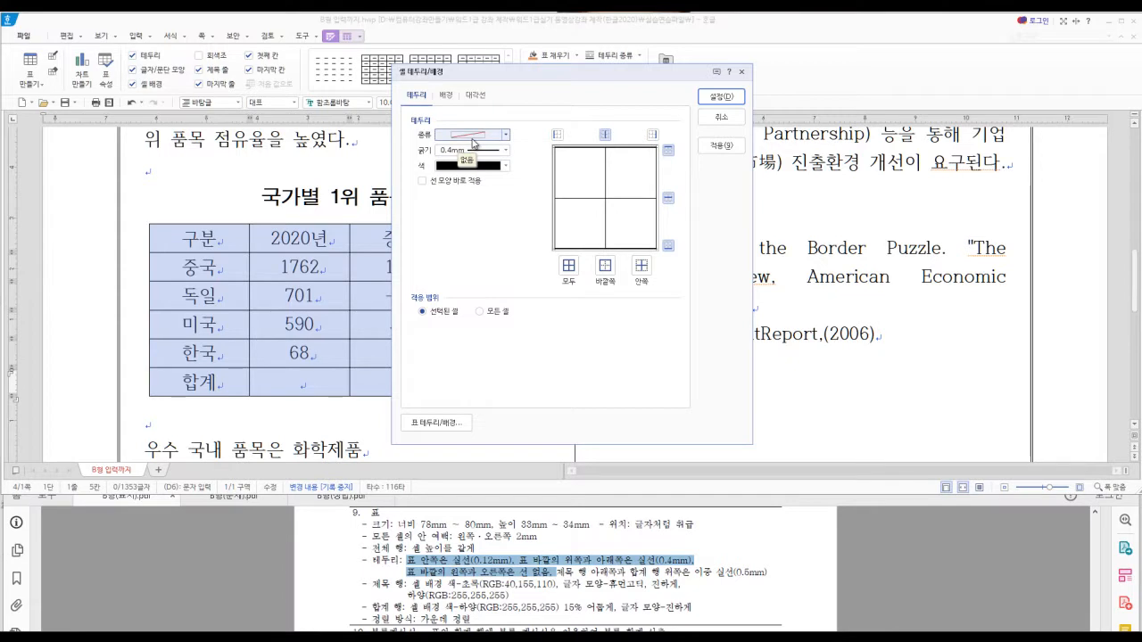
pyautogui.click(559, 135)
pyautogui.click(652, 134)
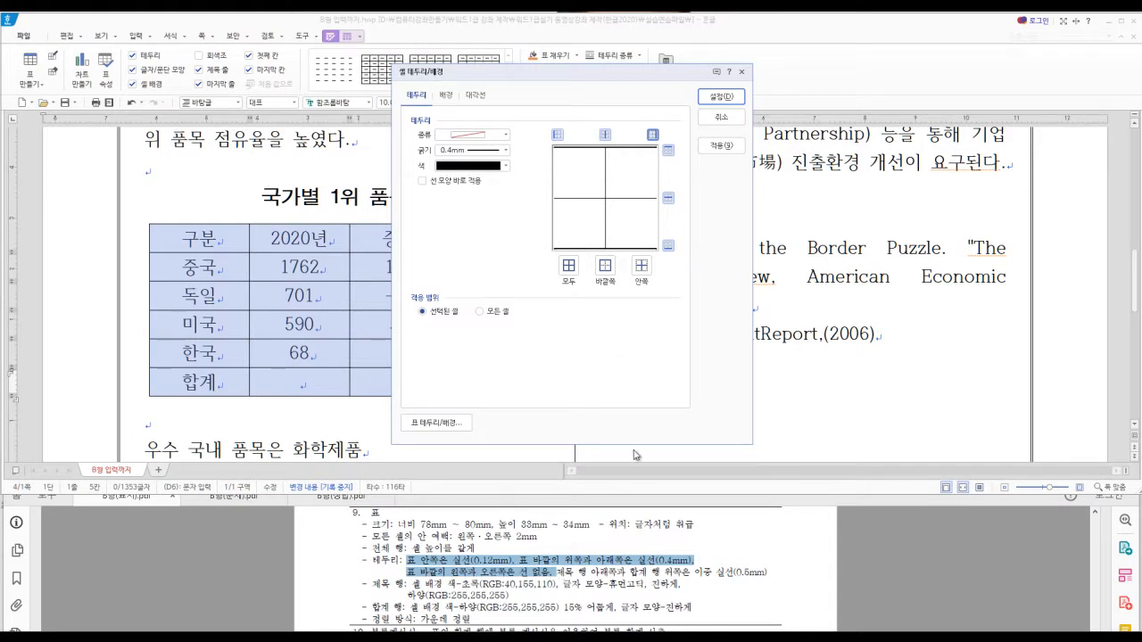
pyautogui.click(720, 96)
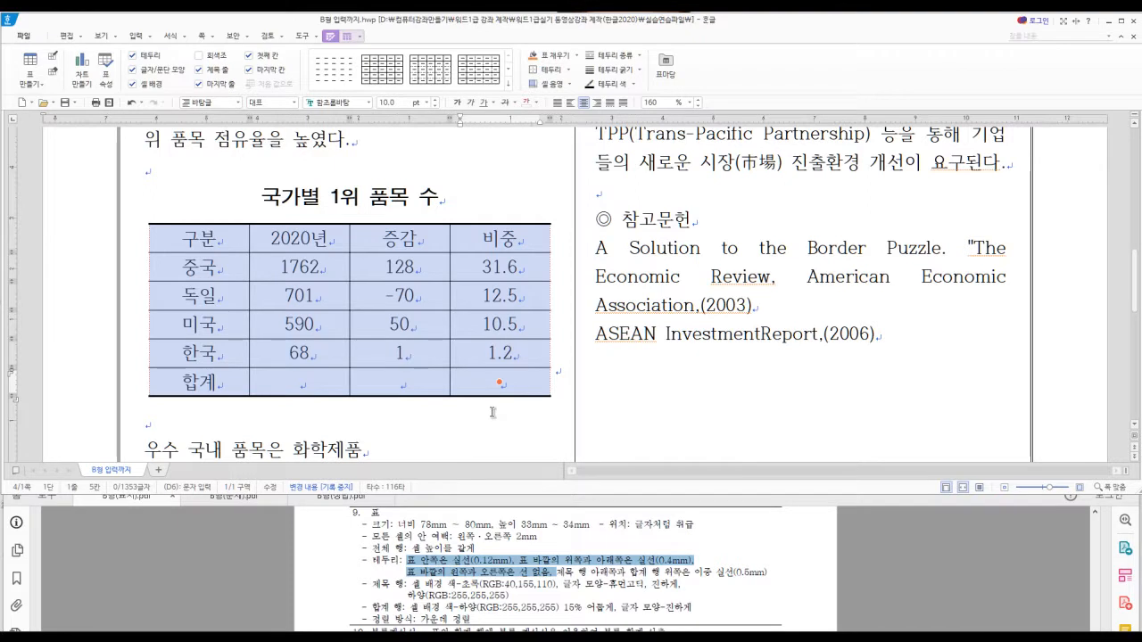
# Give the table's header row a 0.5 mm double solid line as its bottom border.
pyautogui.moveTo(178, 239); pyautogui.dragTo(499, 239)
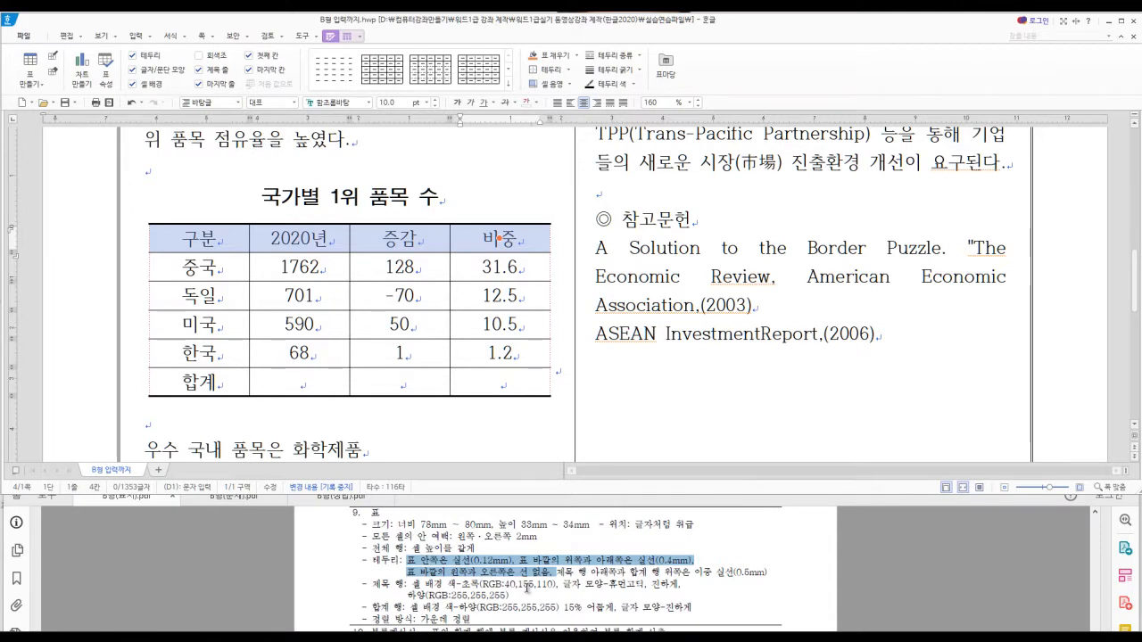
pyautogui.moveTo(556, 572)
pyautogui.mouseDown()
pyautogui.moveTo(764, 574)
pyautogui.moveTo(407, 574)
pyautogui.moveTo(675, 587)
pyautogui.moveTo(516, 589)
pyautogui.moveTo(560, 589)
pyautogui.mouseUp()
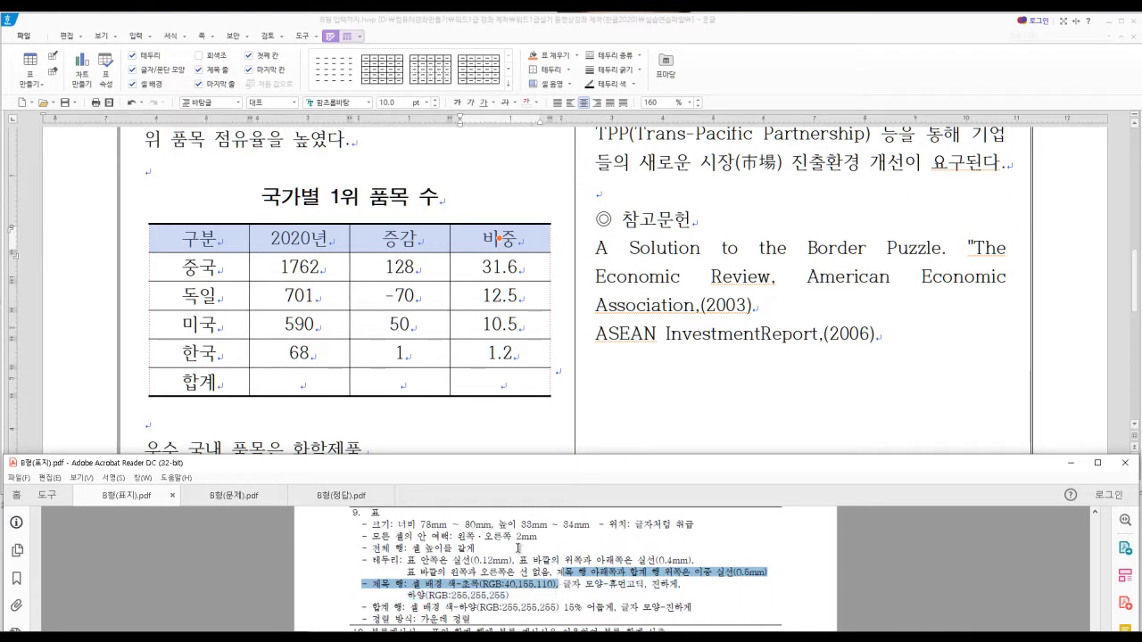
pyautogui.moveTo(203, 239); pyautogui.dragTo(482, 238)
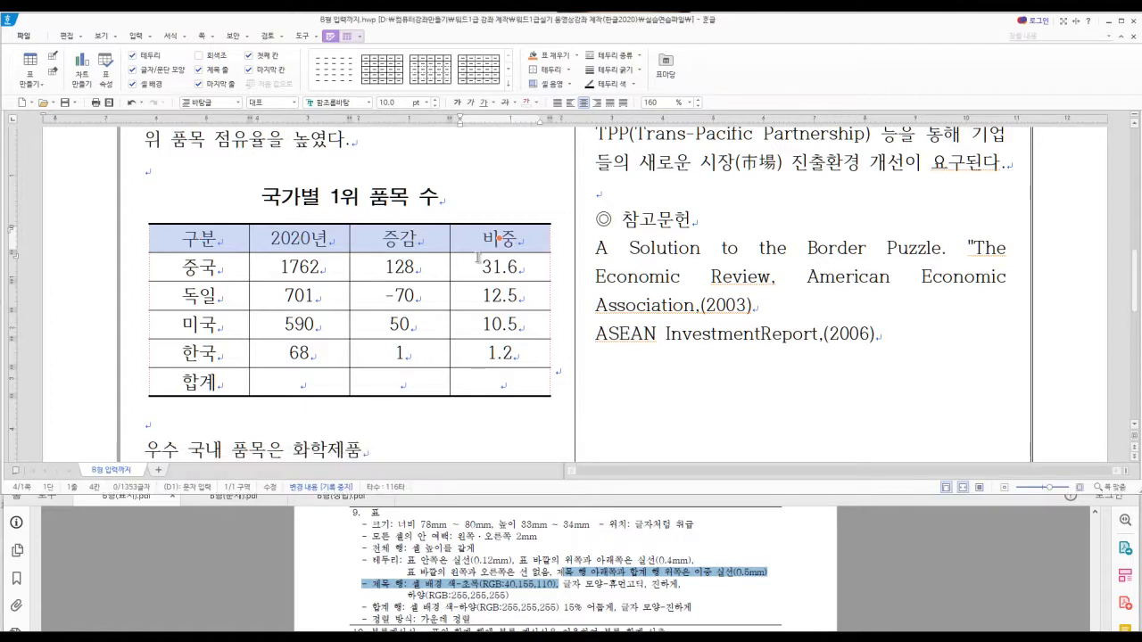
pyautogui.press('l')
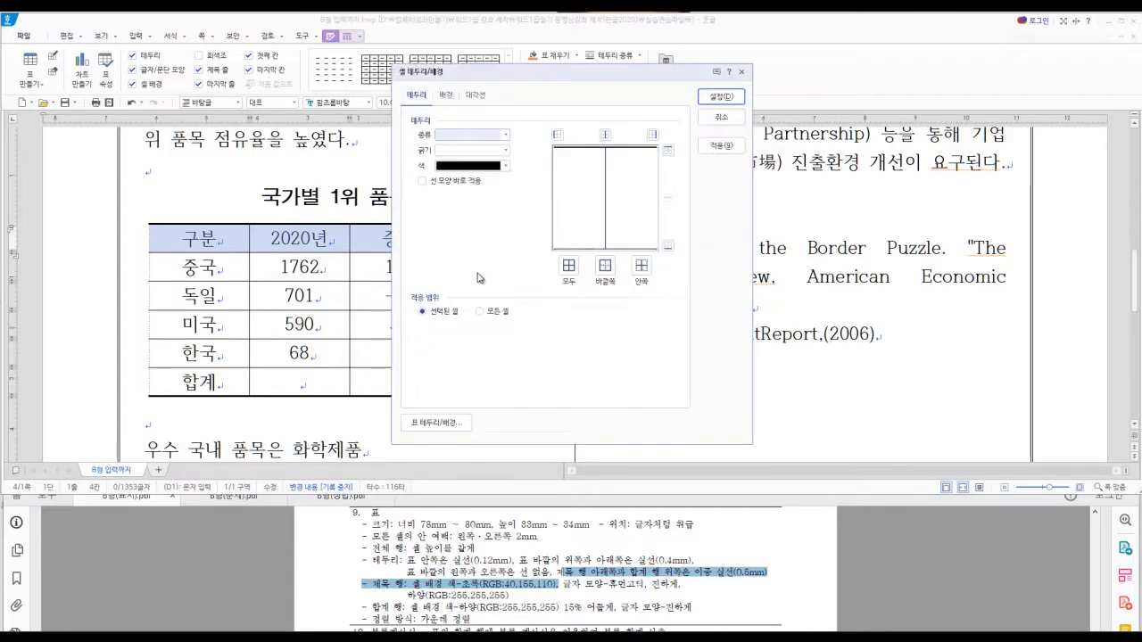
pyautogui.click(458, 136)
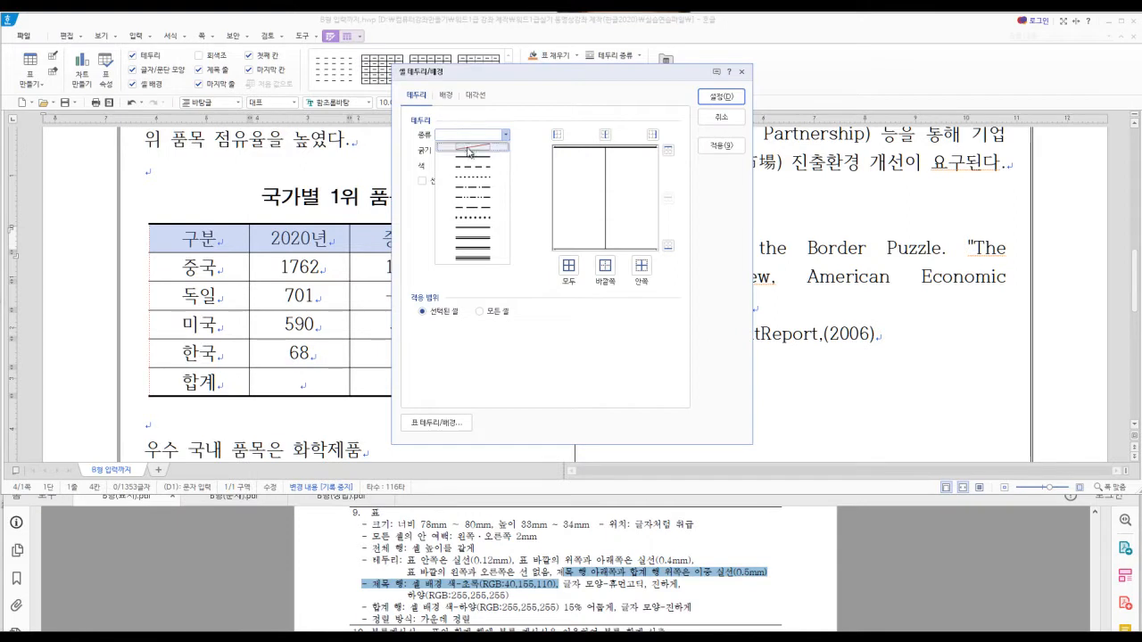
pyautogui.click(476, 230)
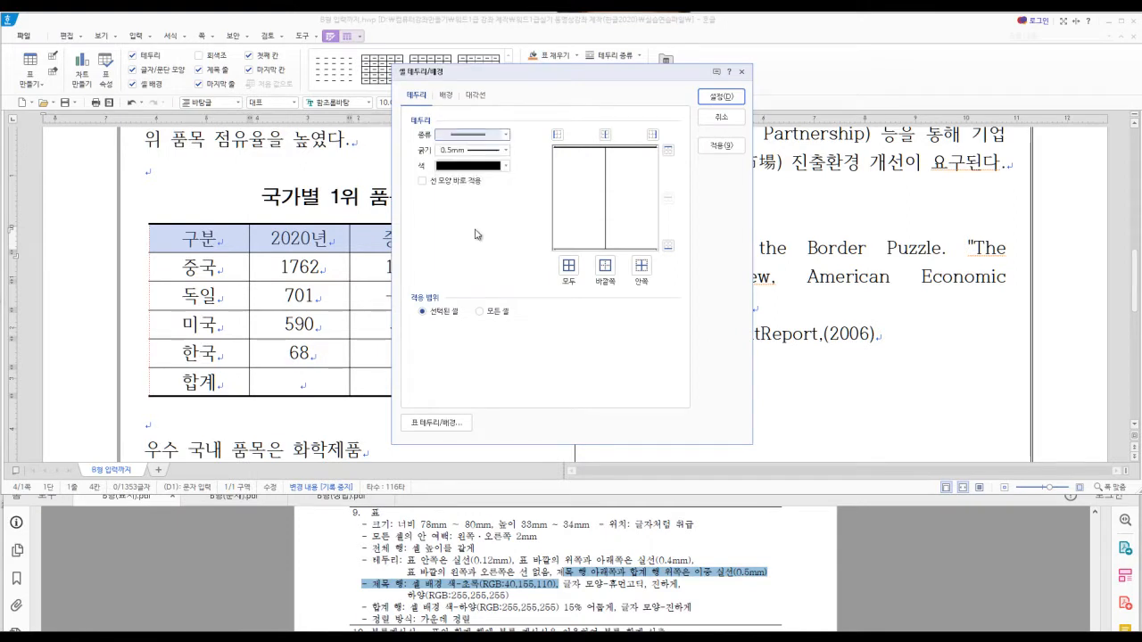
pyautogui.click(667, 247)
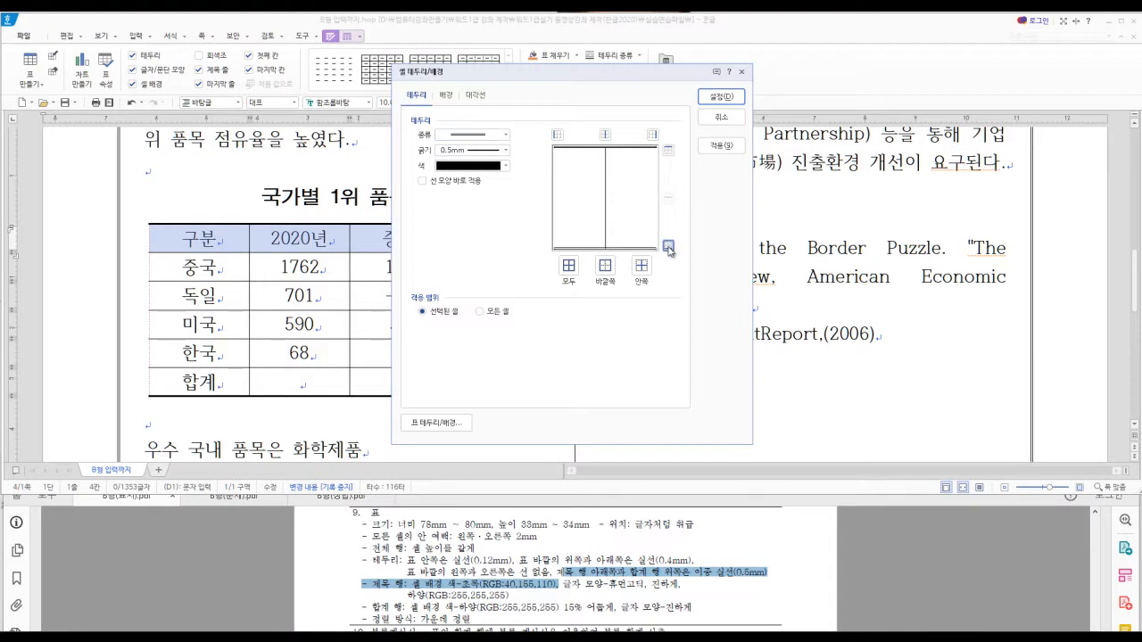
# Fill the header row's cells with 초록 (RGB 40,155,110) and apply the cell border and background settings.
pyautogui.click(447, 98)
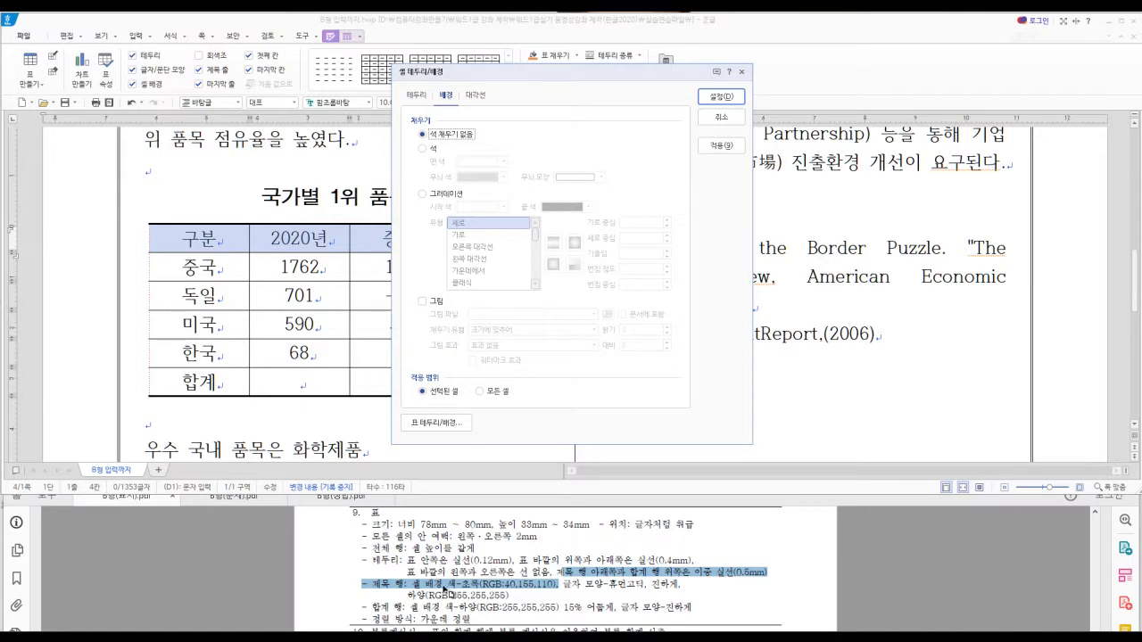
pyautogui.click(423, 149)
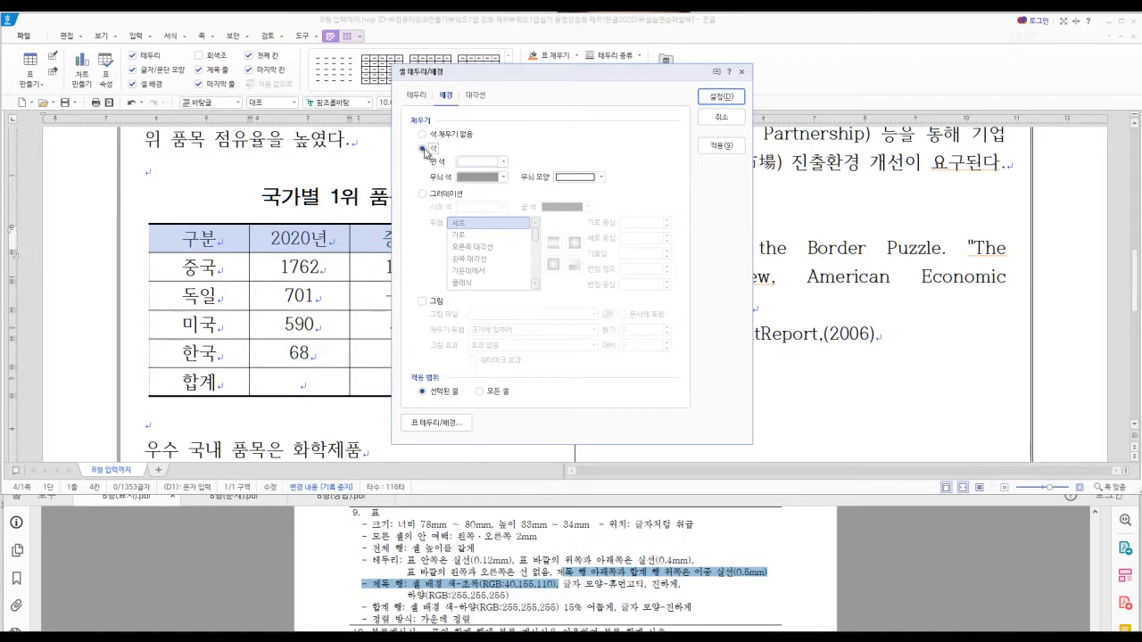
pyautogui.click(503, 162)
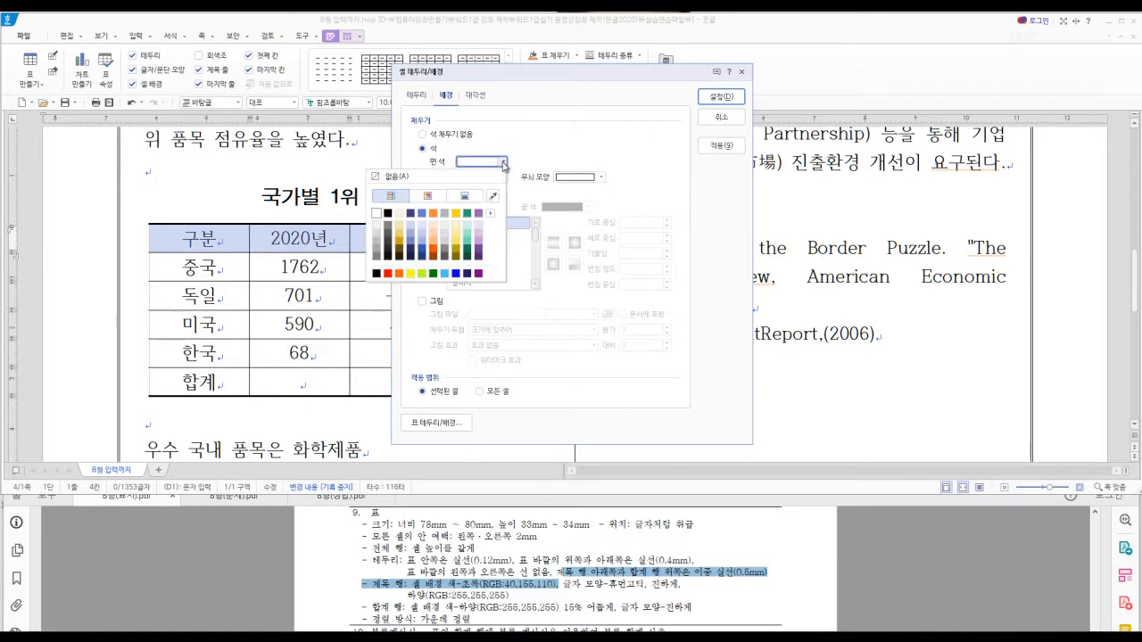
pyautogui.click(468, 214)
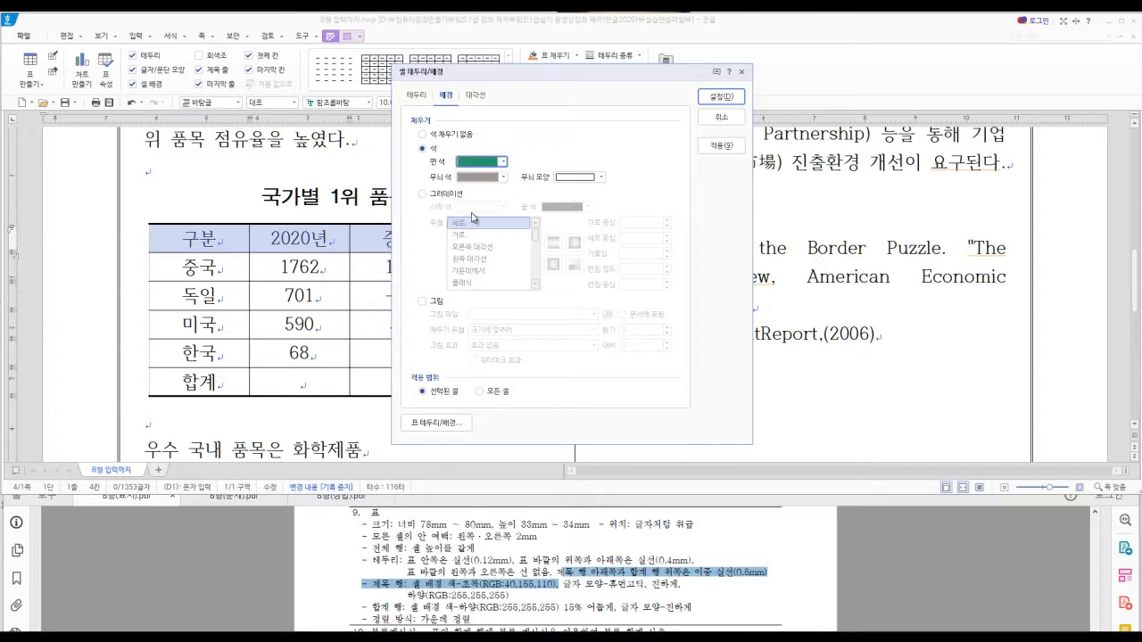
pyautogui.click(724, 104)
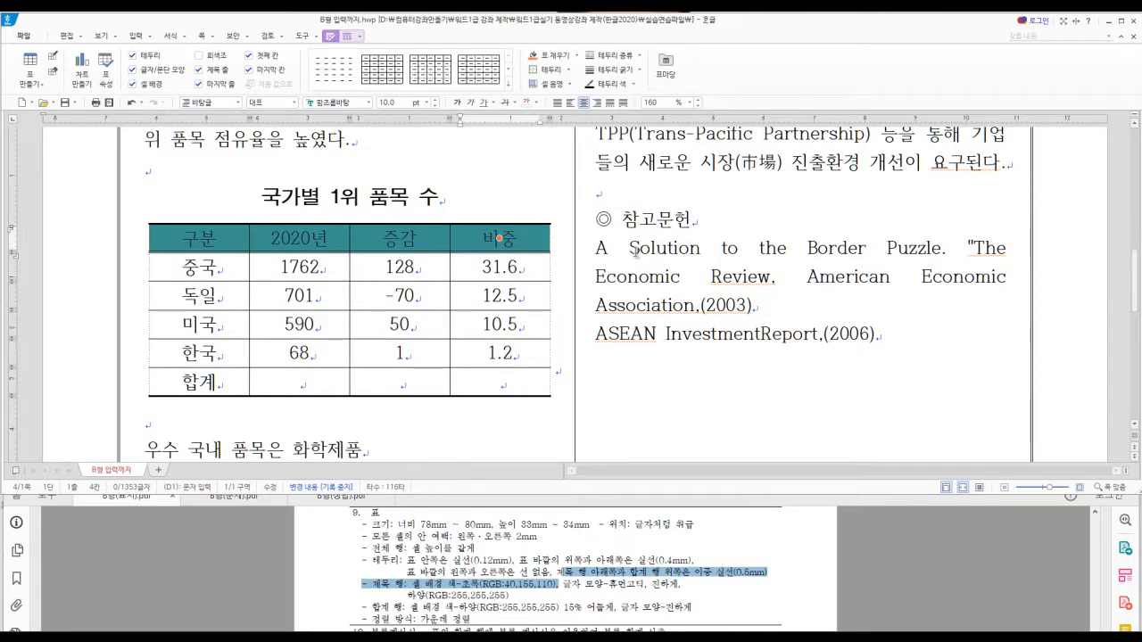
# Format the header row text in 휴먼고딕, bold and white.
pyautogui.hotkey('alt', 'l')
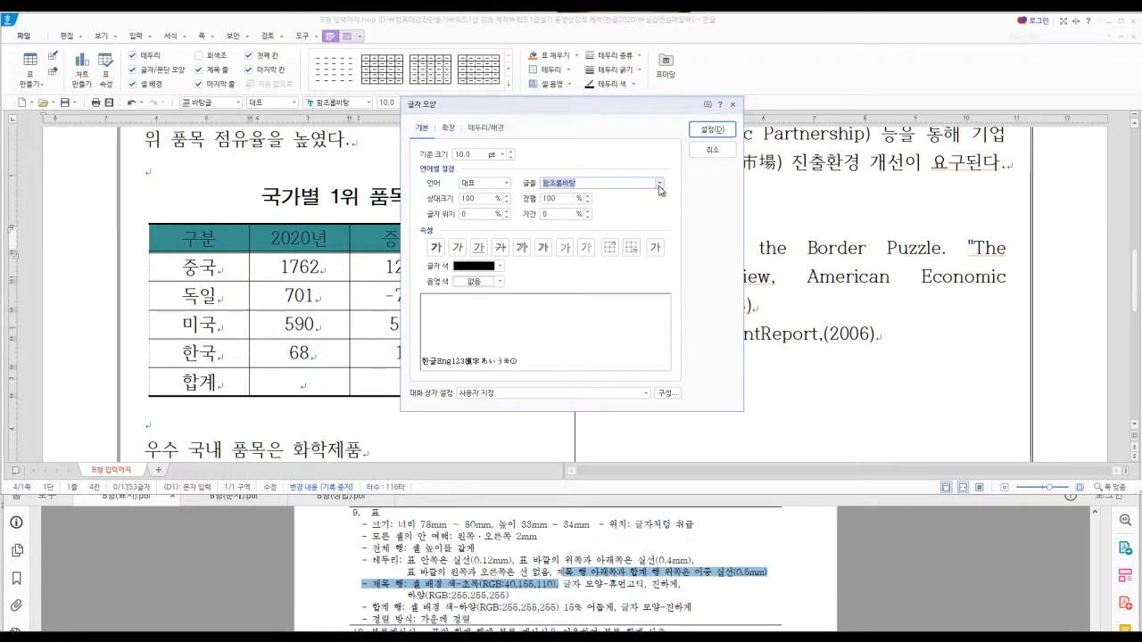
pyautogui.click(659, 183)
pyautogui.click(584, 254)
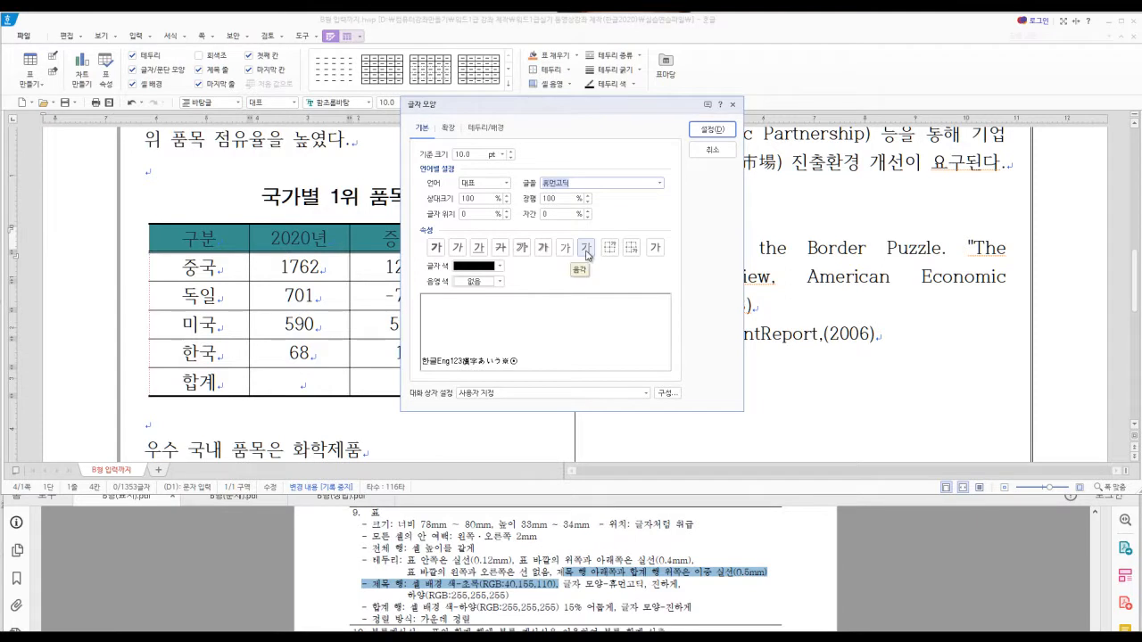
pyautogui.click(435, 248)
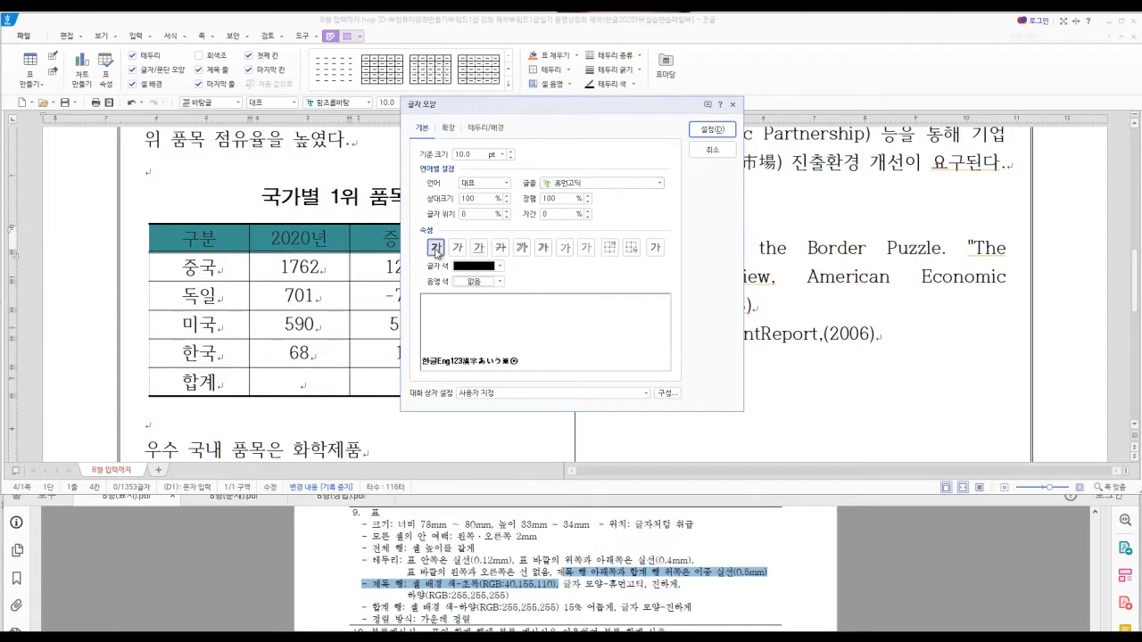
pyautogui.click(501, 268)
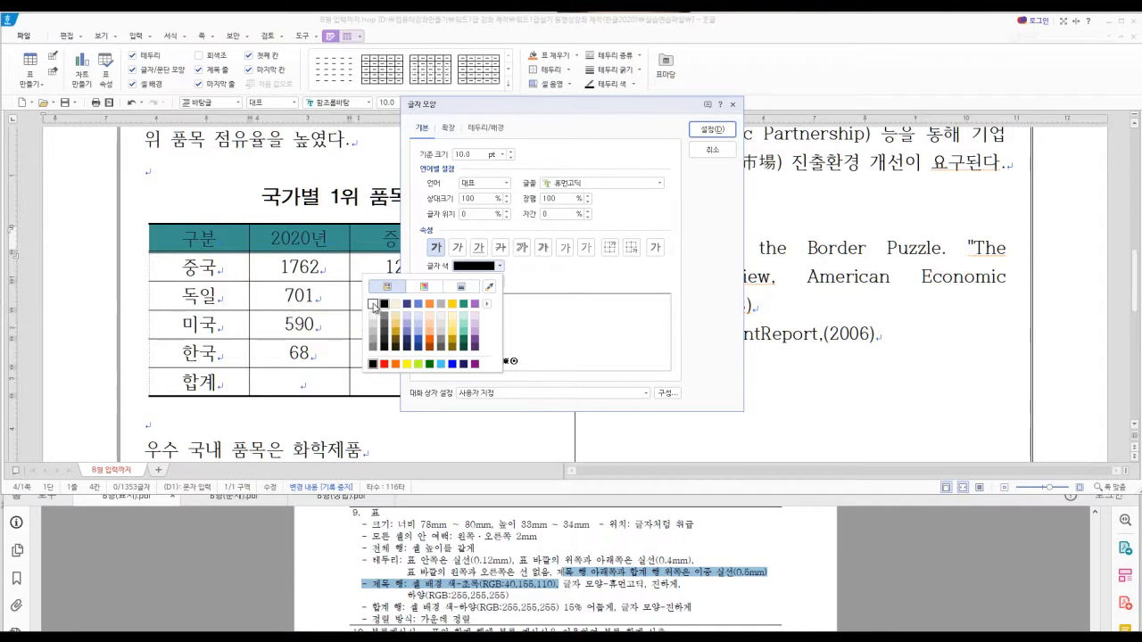
pyautogui.click(373, 305)
pyautogui.click(711, 130)
pyautogui.click(499, 237)
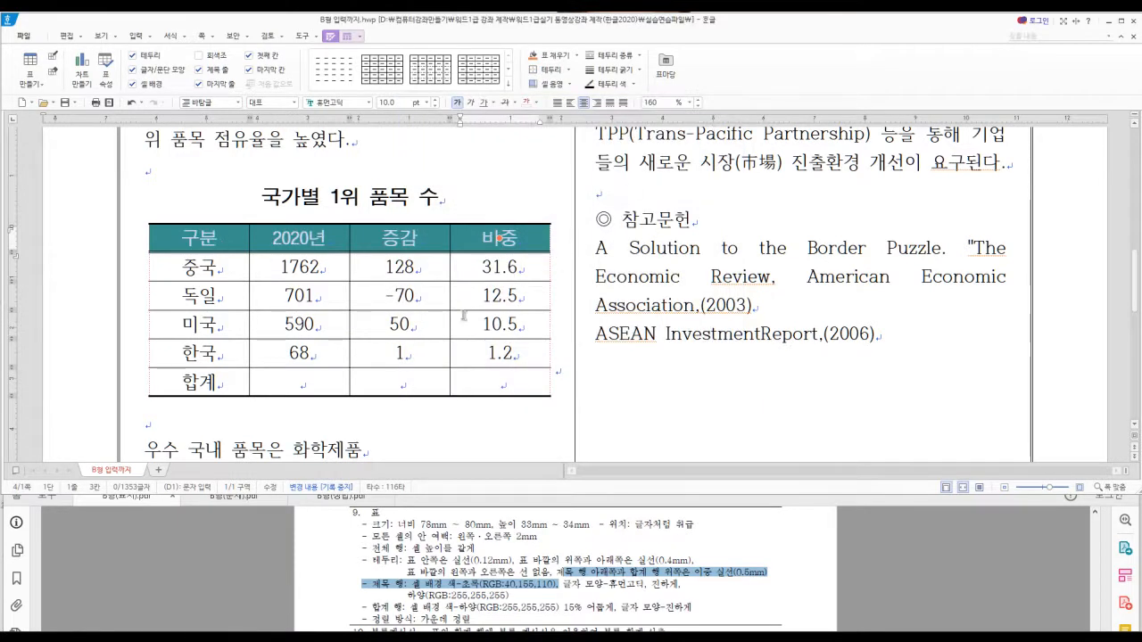
# Give the table's 합계 row a 0.5 mm double solid line as its top border.
pyautogui.moveTo(191, 384); pyautogui.dragTo(487, 383)
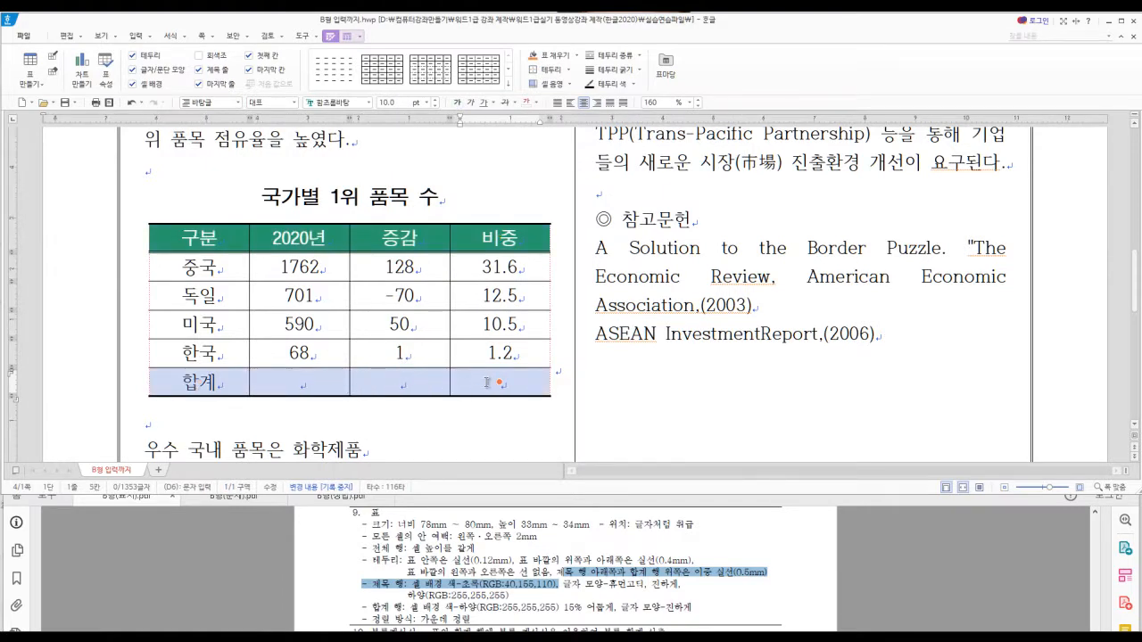
pyautogui.rightClick(487, 383)
pyautogui.click(448, 390)
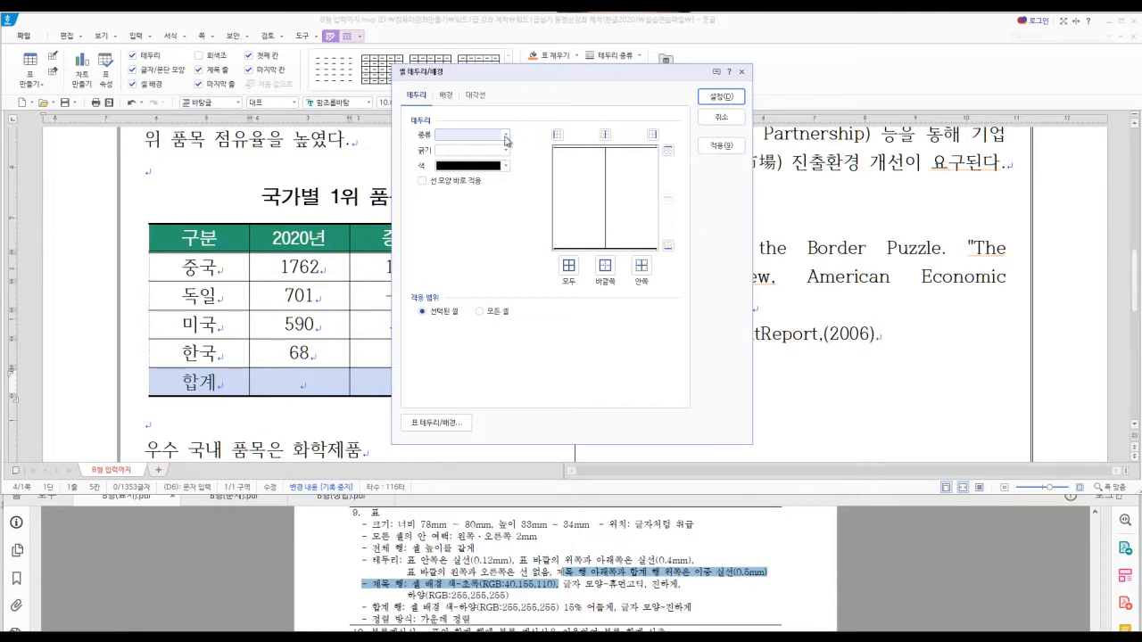
pyautogui.click(507, 137)
pyautogui.click(492, 228)
pyautogui.click(672, 153)
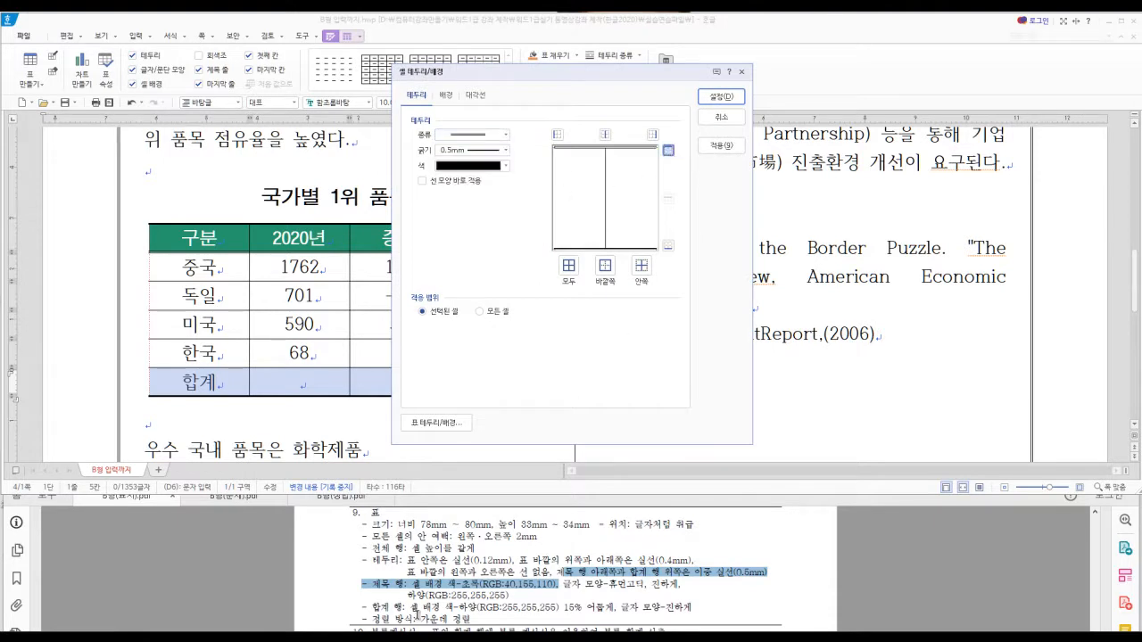
# Fill the 합계 row's cells with 하양 (RGB 255,255,255) 15% darker, apply the cell settings and make the row's text bold.
pyautogui.click(413, 608)
pyautogui.moveTo(414, 608); pyautogui.dragTo(613, 610)
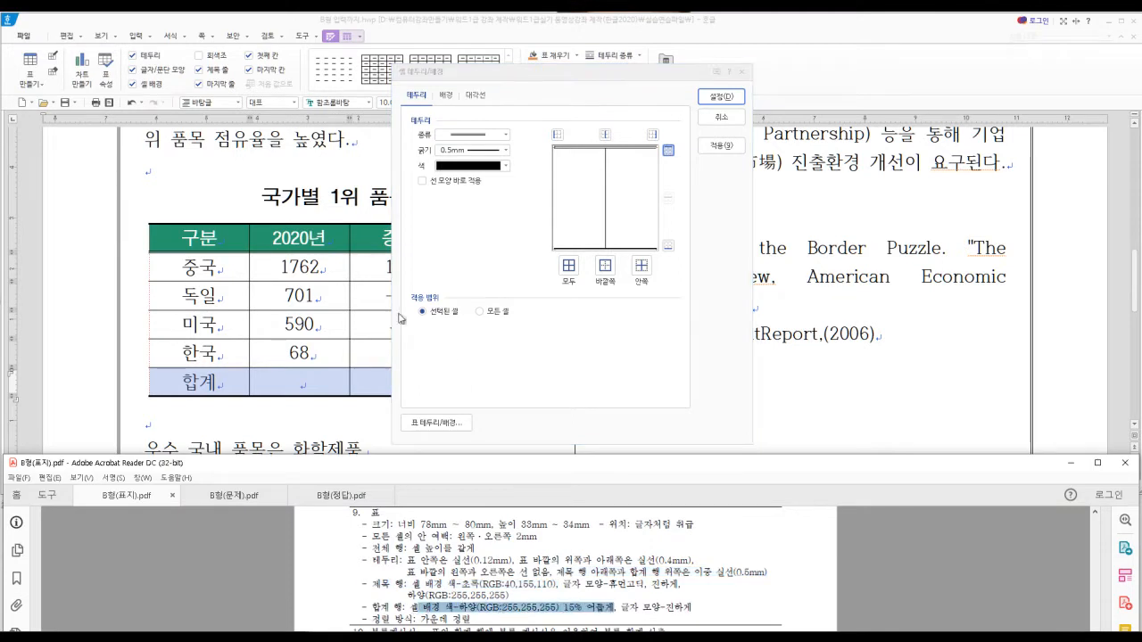
pyautogui.click(446, 96)
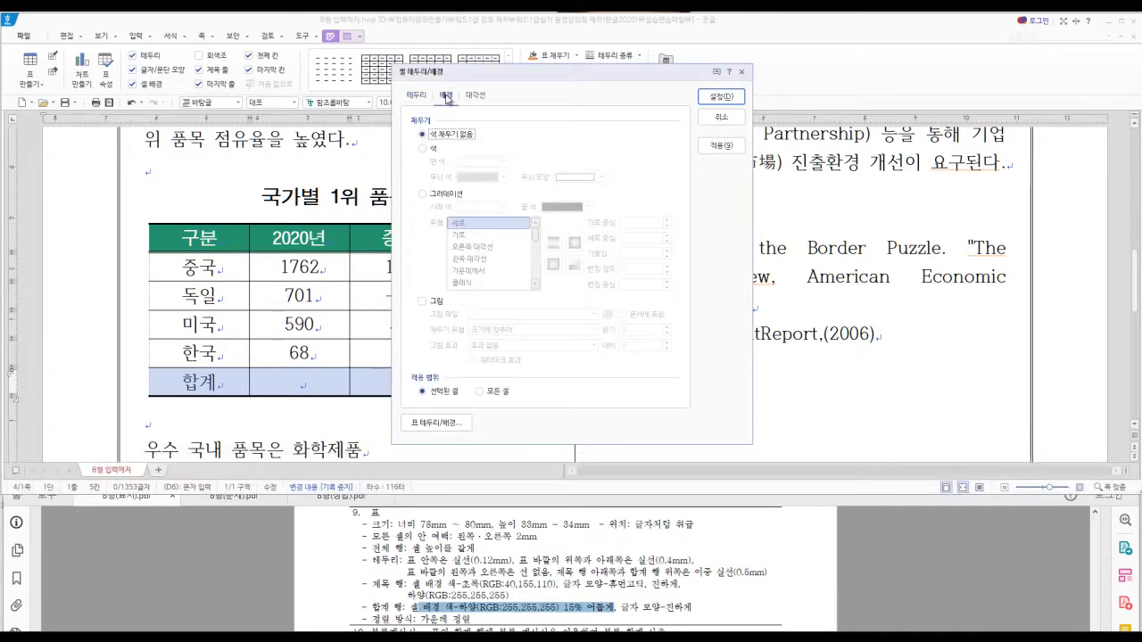
pyautogui.click(428, 153)
pyautogui.click(502, 164)
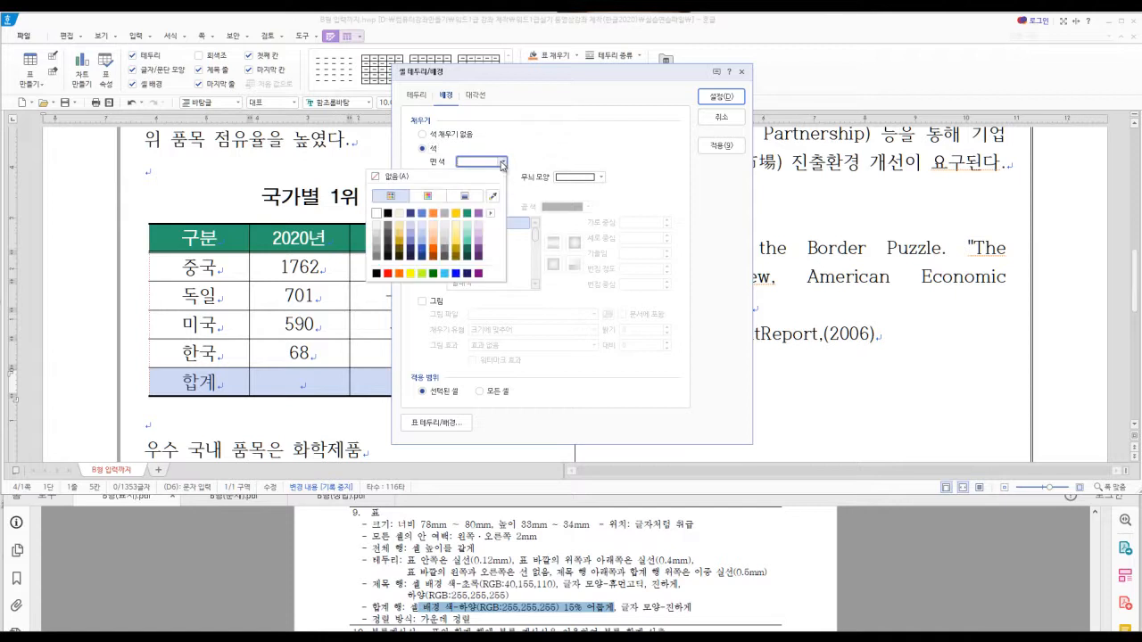
pyautogui.click(376, 233)
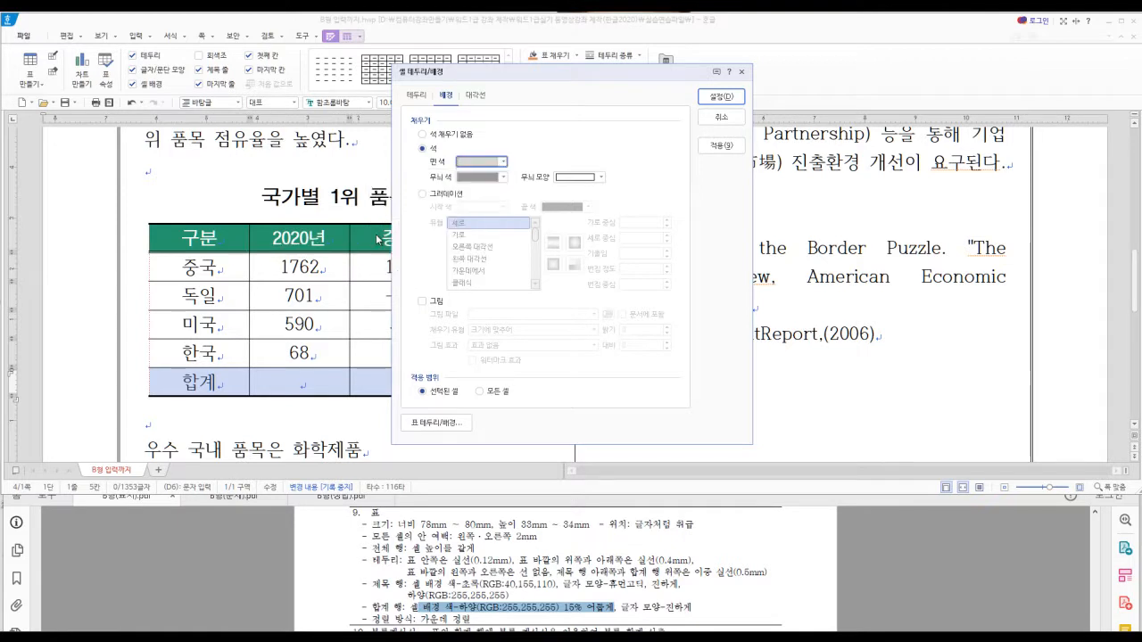
pyautogui.click(722, 96)
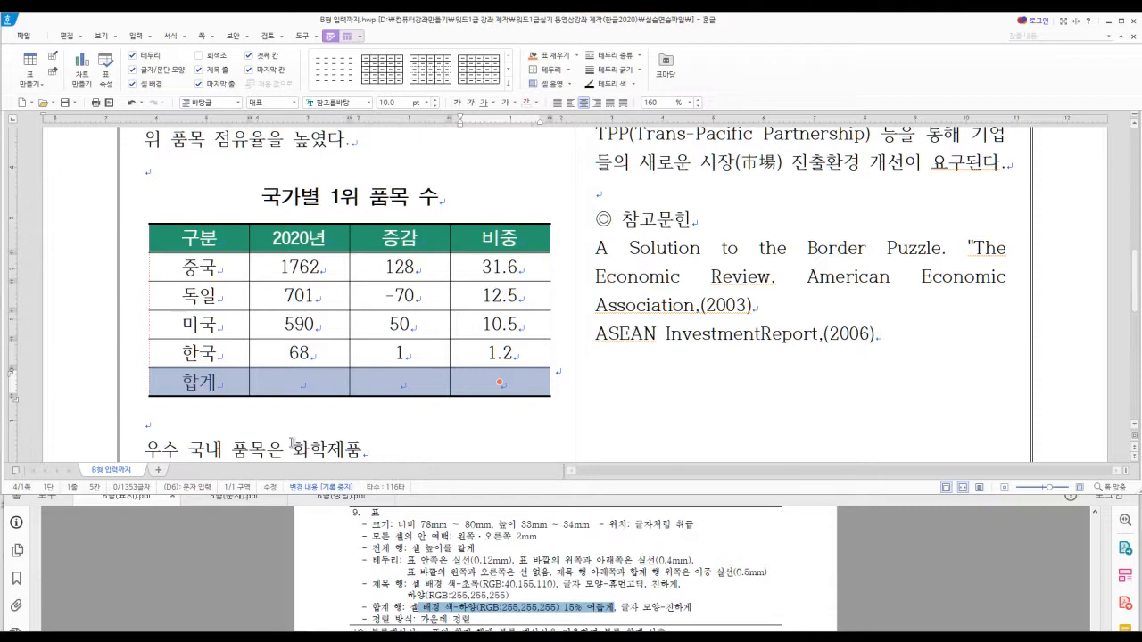
pyautogui.hotkey('alt', 'shift', 'b')
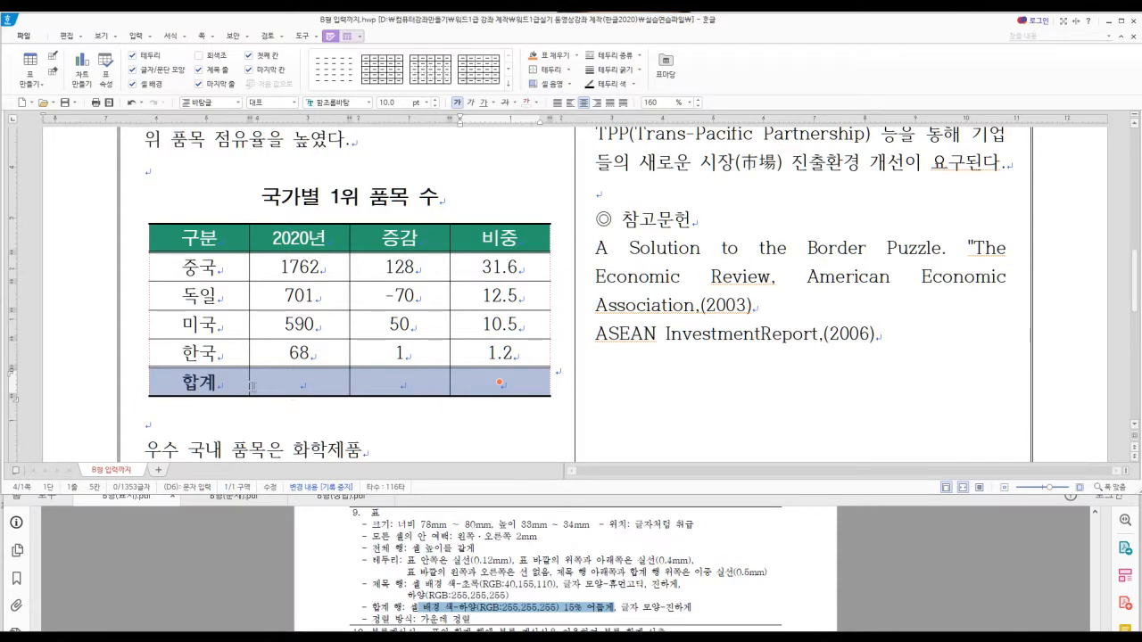
pyautogui.click(409, 419)
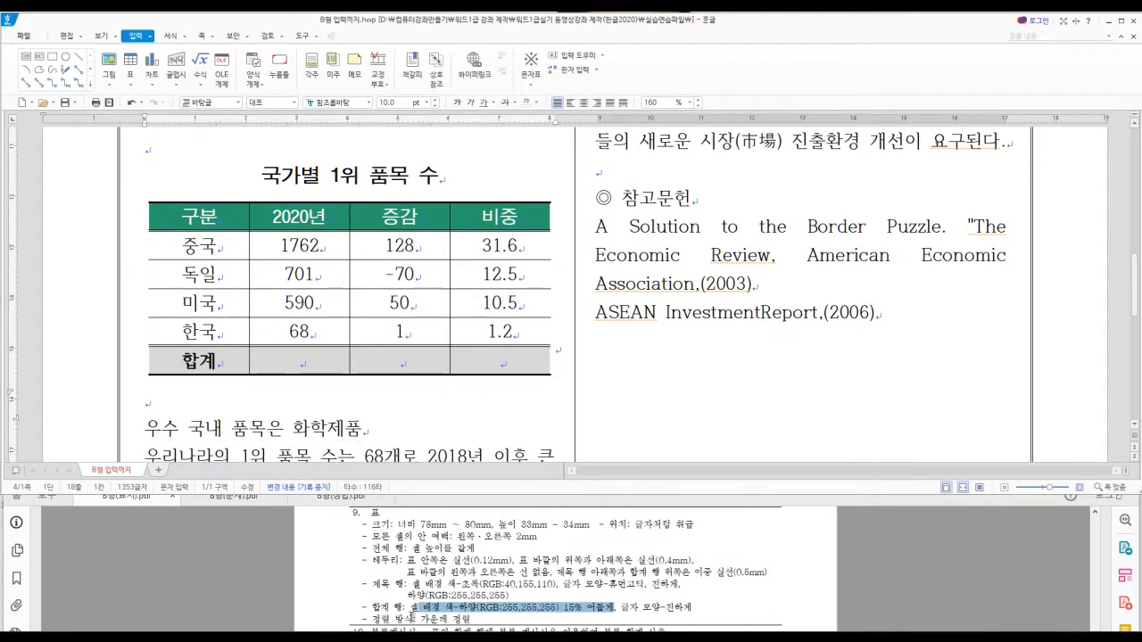
# Center-align the paragraph that holds the table, following the 가운데 정렬 and 글자처럼 취급 requirements in the specification PDF.
pyautogui.moveTo(419, 619); pyautogui.dragTo(457, 627)
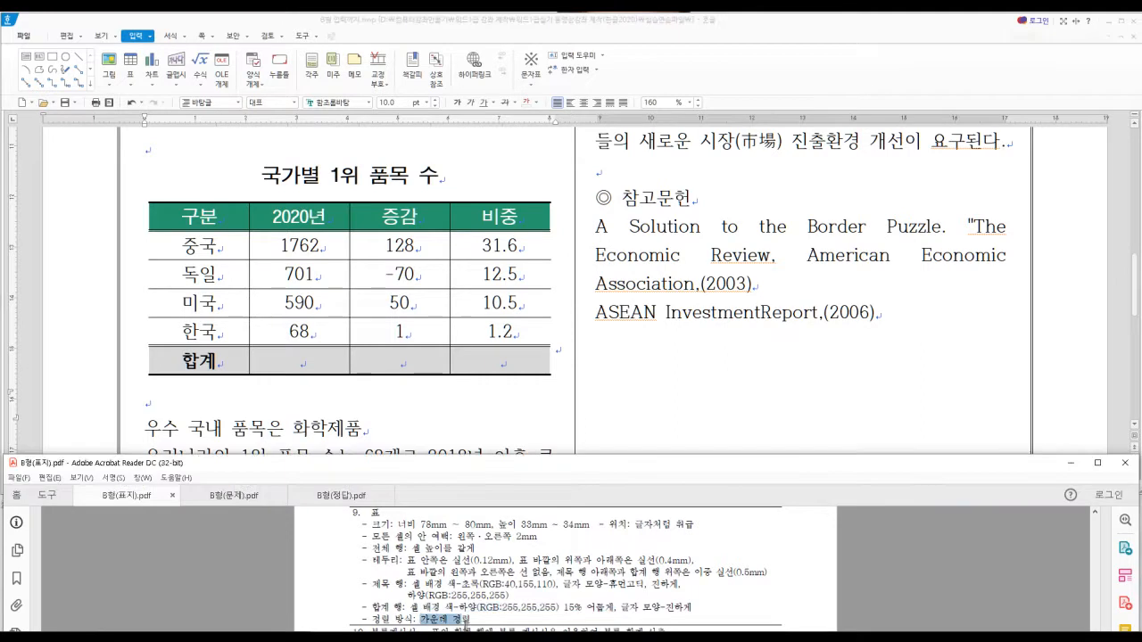
pyautogui.click(233, 202)
pyautogui.click(669, 526)
pyautogui.moveTo(635, 526); pyautogui.dragTo(689, 528)
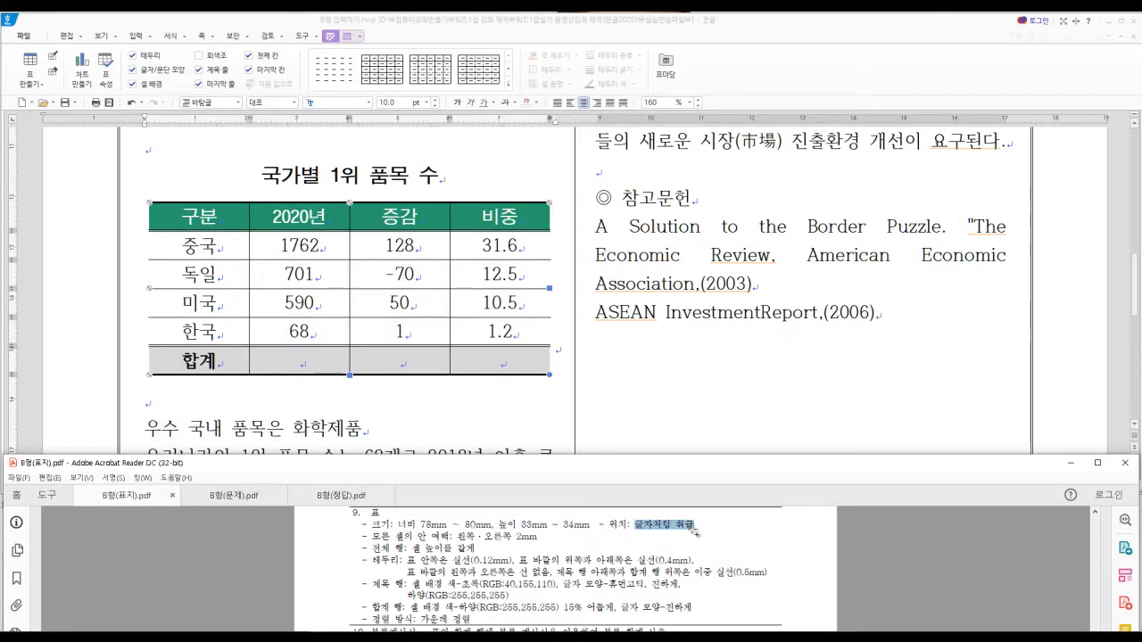
pyautogui.click(565, 355)
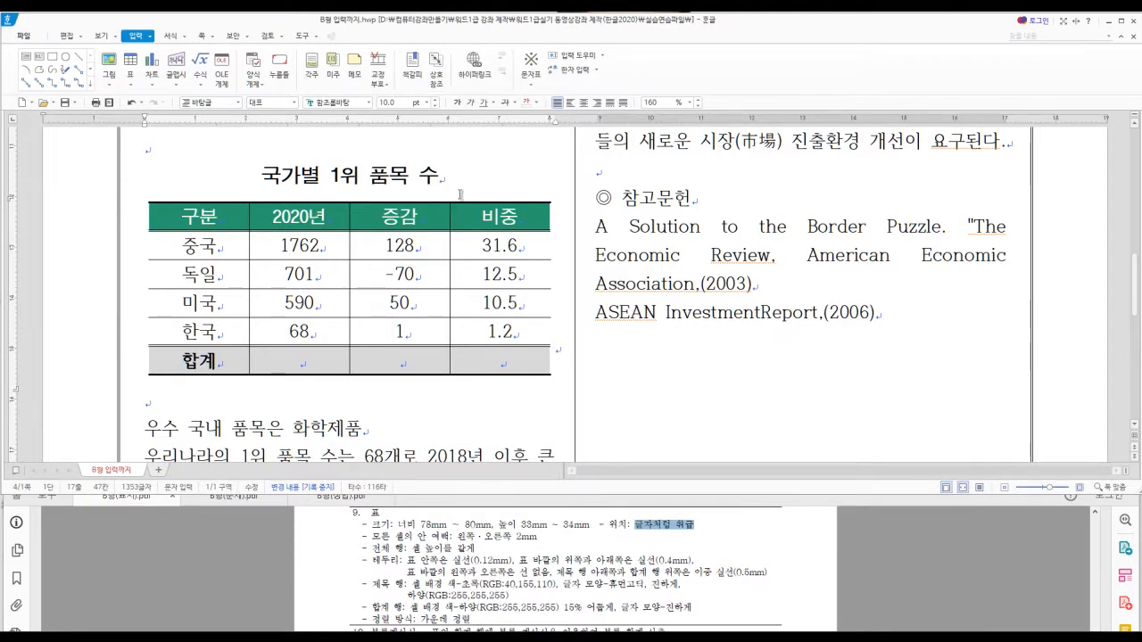
pyautogui.click(561, 350)
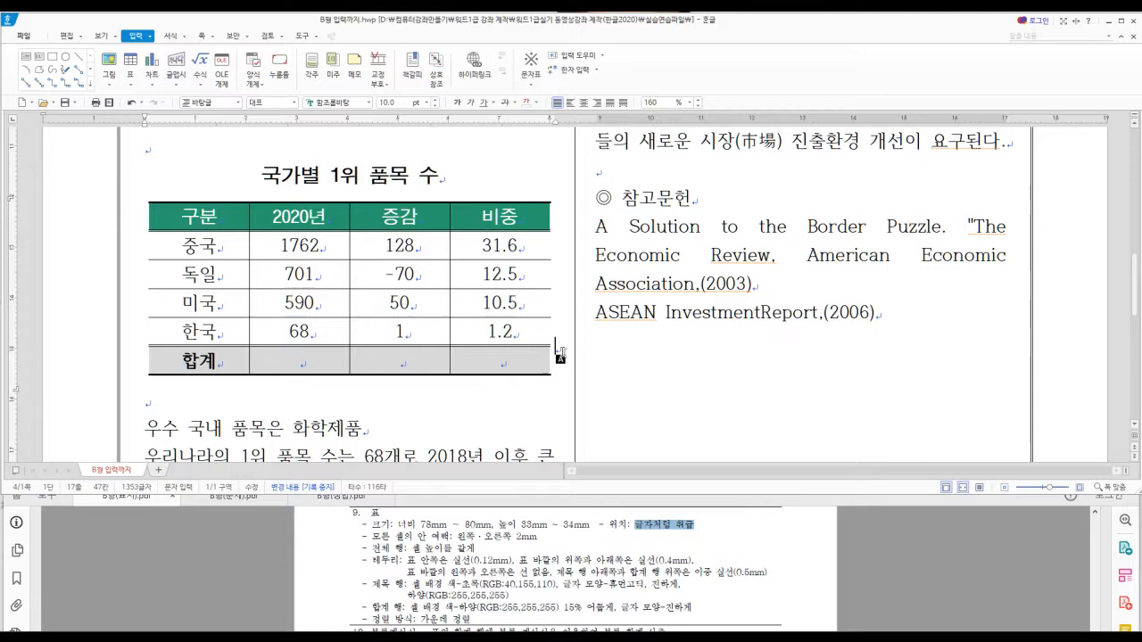
pyautogui.click(446, 202)
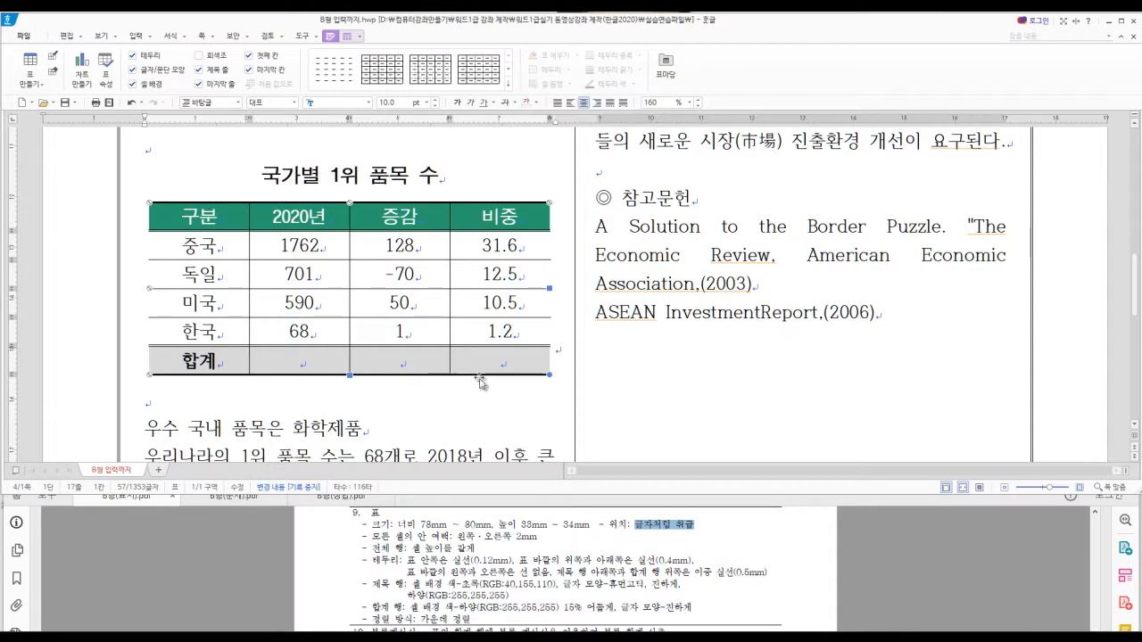
pyautogui.click(563, 353)
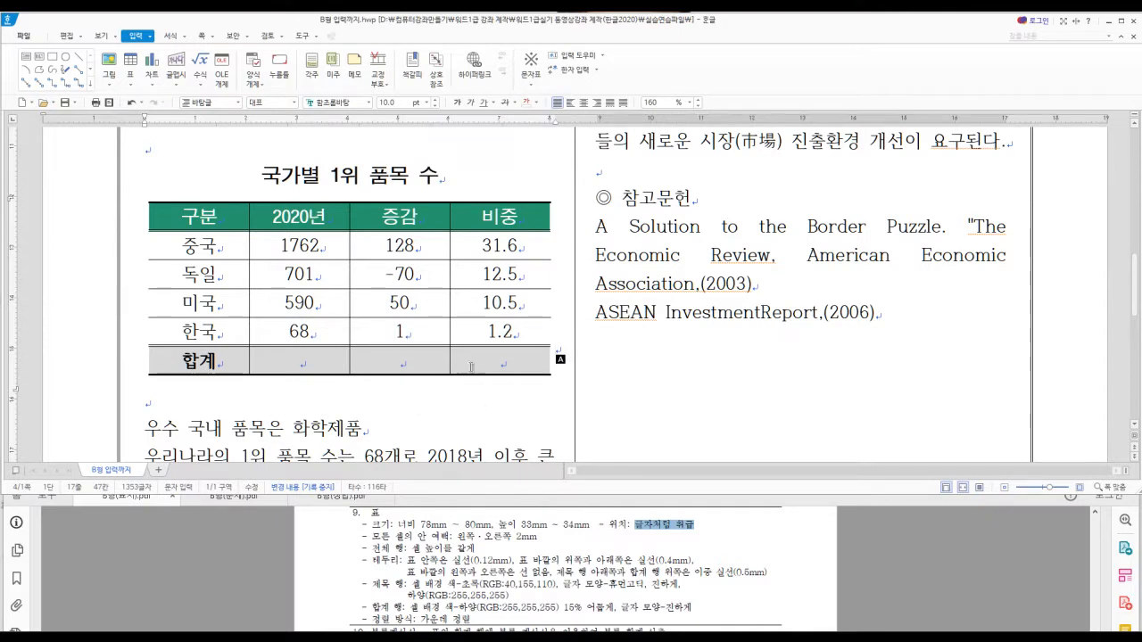
pyautogui.click(237, 412)
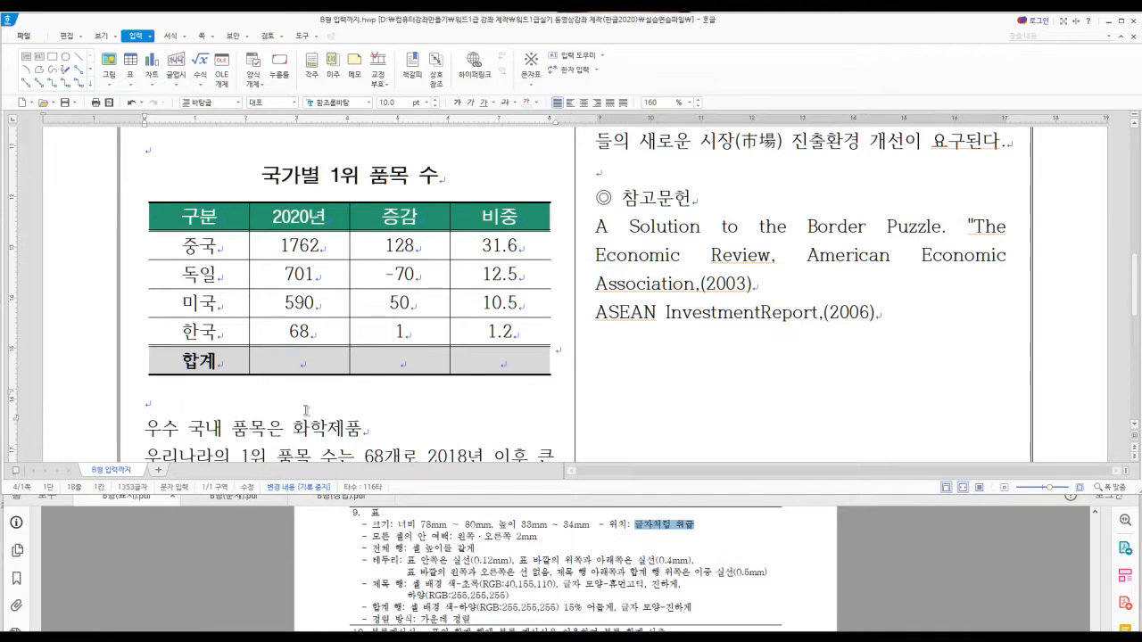
pyautogui.click(560, 354)
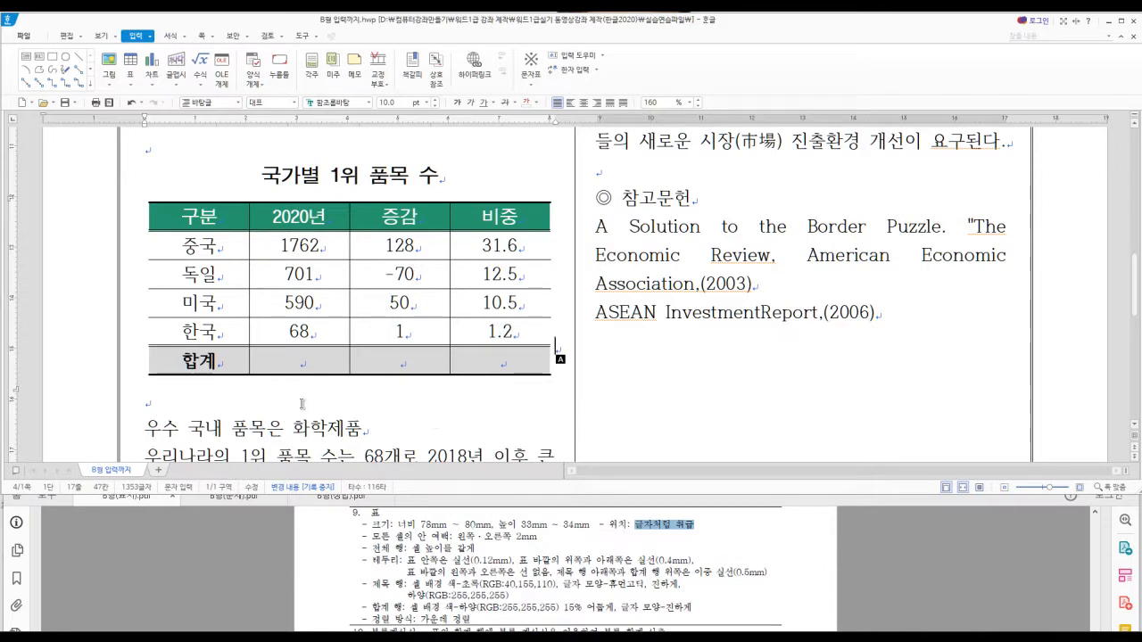
pyautogui.click(393, 407)
pyautogui.click(562, 351)
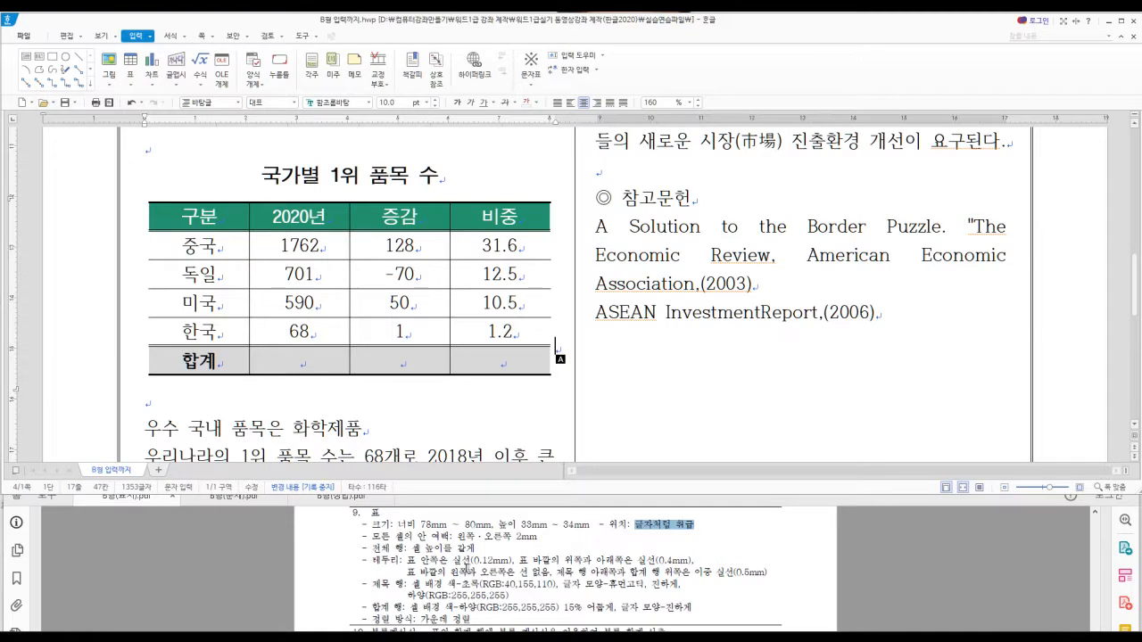
# Examine the 블록계산식 requirement in the B형(표지) PDF and the table's 합계 row in the B형(문제) PDF.
pyautogui.click(428, 578)
pyautogui.scroll(-1, 431, 577)
pyautogui.scroll(2, 429, 577)
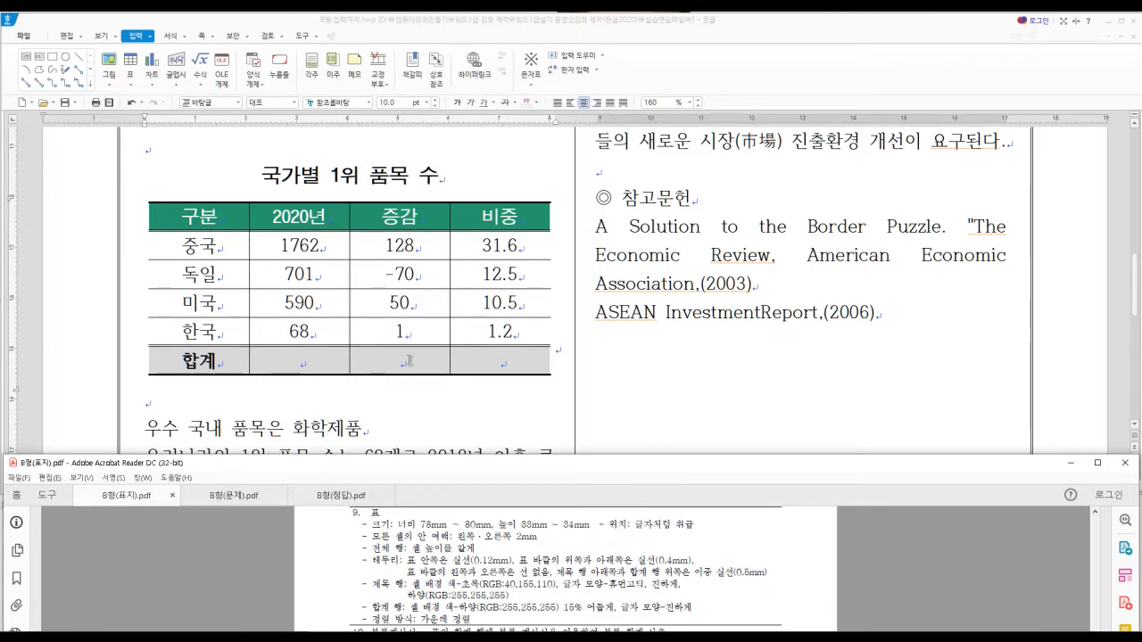
pyautogui.scroll(-2, 407, 584)
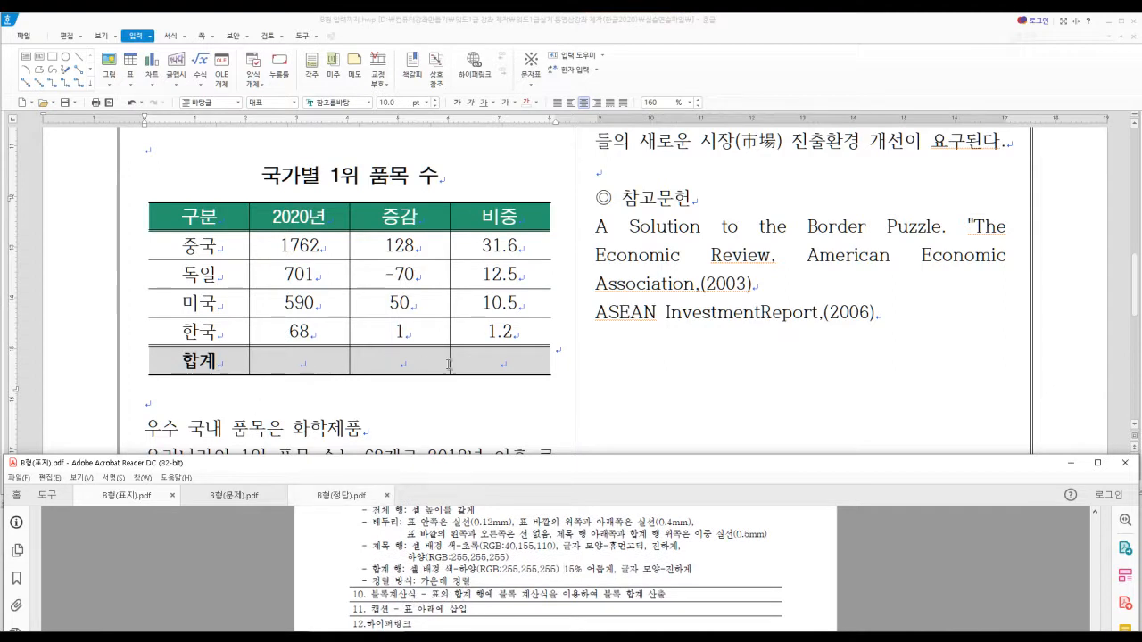
pyautogui.click(234, 497)
pyautogui.scroll(-3, 461, 553)
pyautogui.scroll(-1, 461, 553)
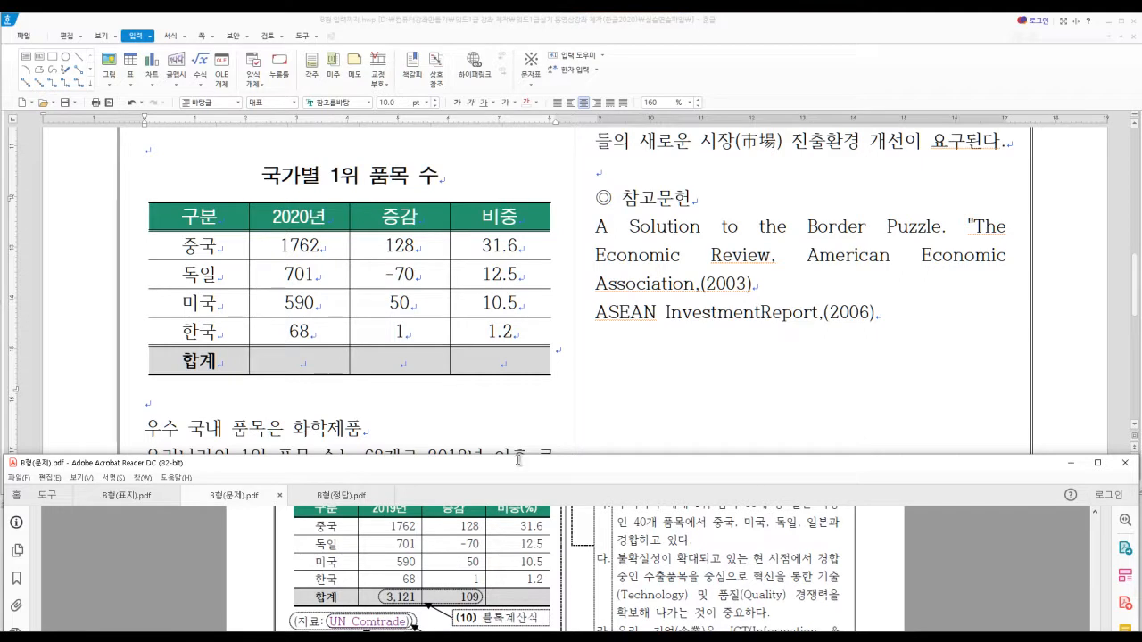
# Fill the 합계 row's 2020년 and 증감 cells with block sums (블록 합계) of the figures above.
pyautogui.moveTo(321, 244); pyautogui.dragTo(402, 361)
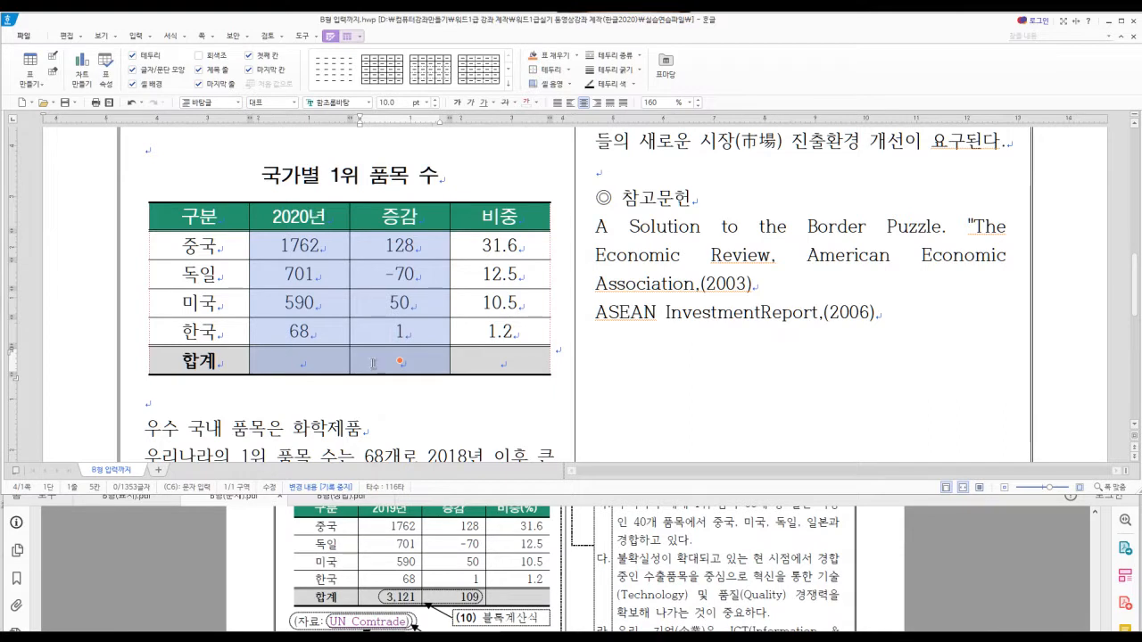
pyautogui.rightClick(373, 364)
pyautogui.moveTo(429, 587)
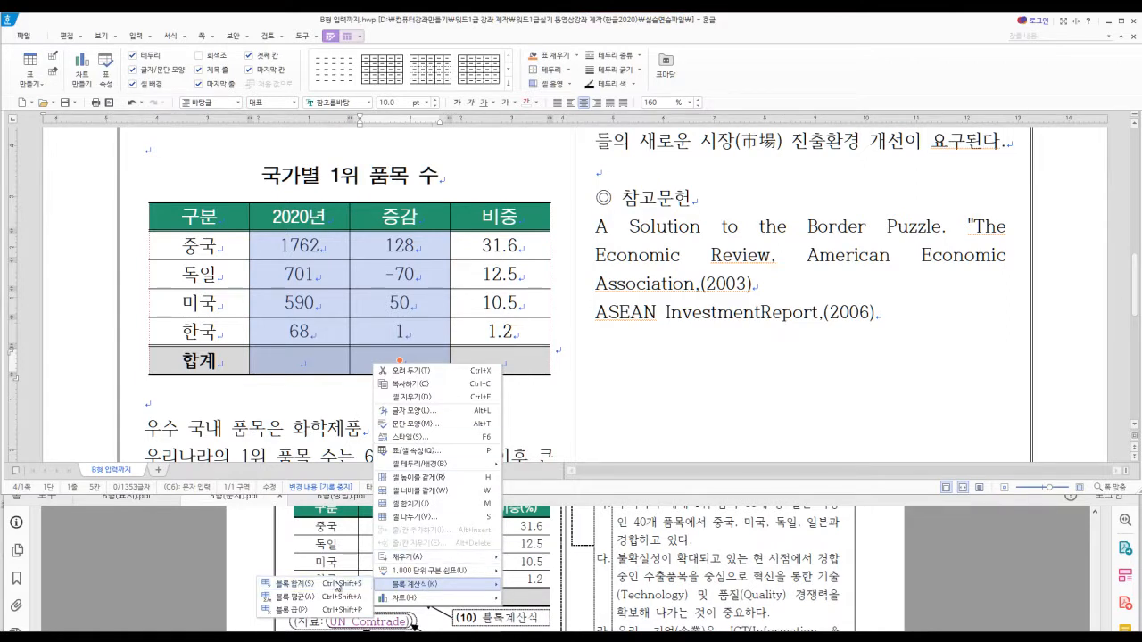
pyautogui.click(292, 583)
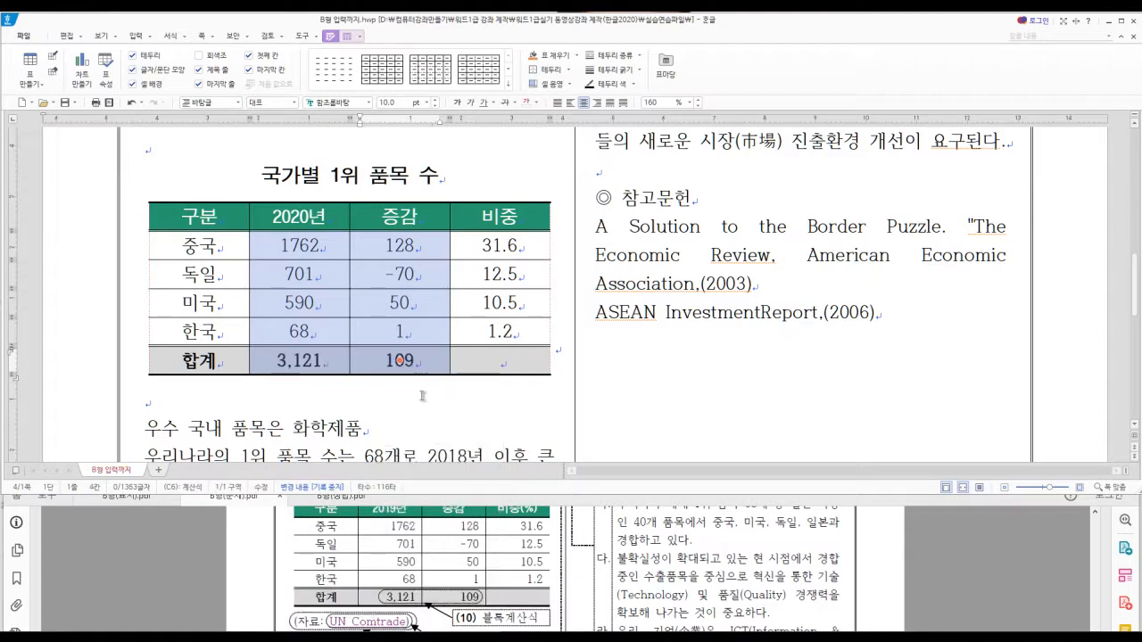
pyautogui.click(422, 397)
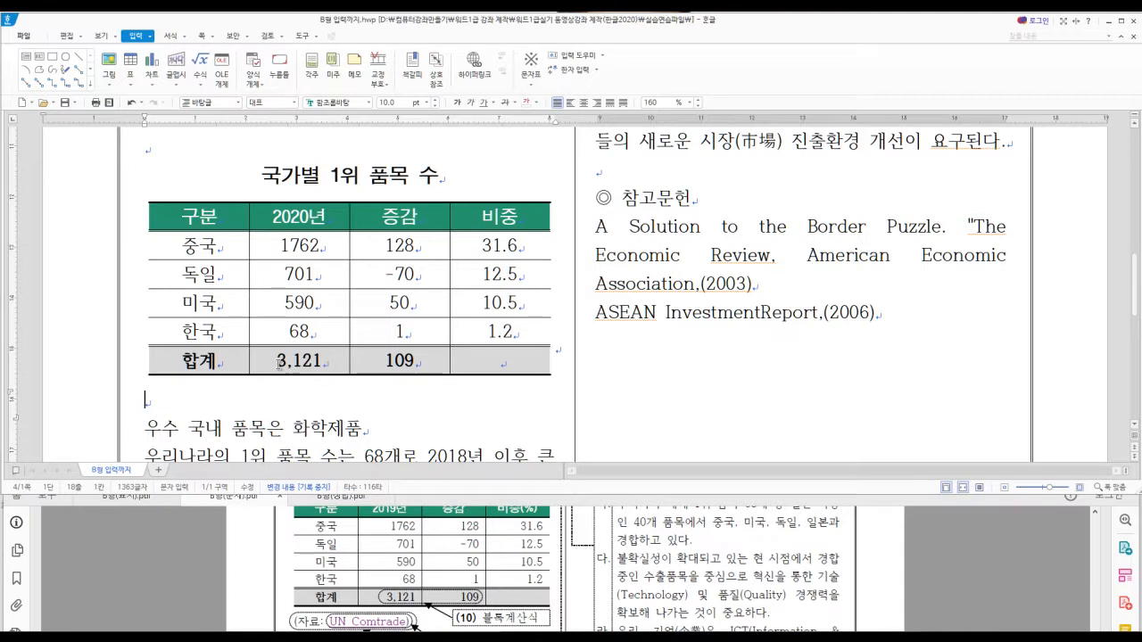
# Undo the block sums and fill the 합계 row's 2020년 and 증감 cells with block averages (블록 평균) instead.
pyautogui.hotkey('ctrl', 'z')
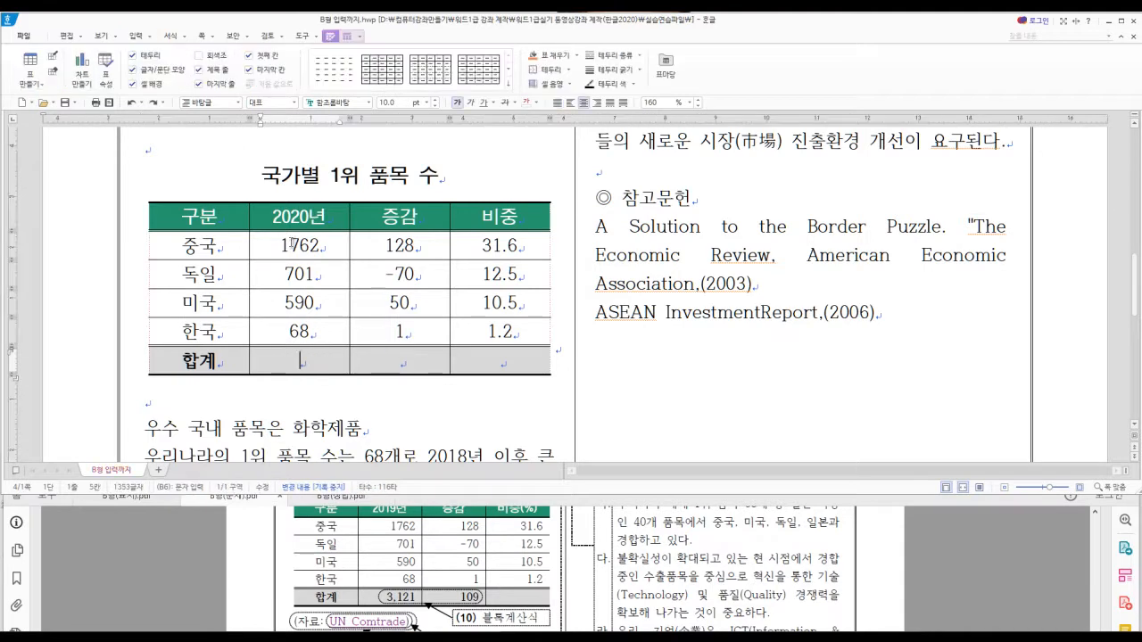
pyautogui.moveTo(293, 243); pyautogui.dragTo(397, 363)
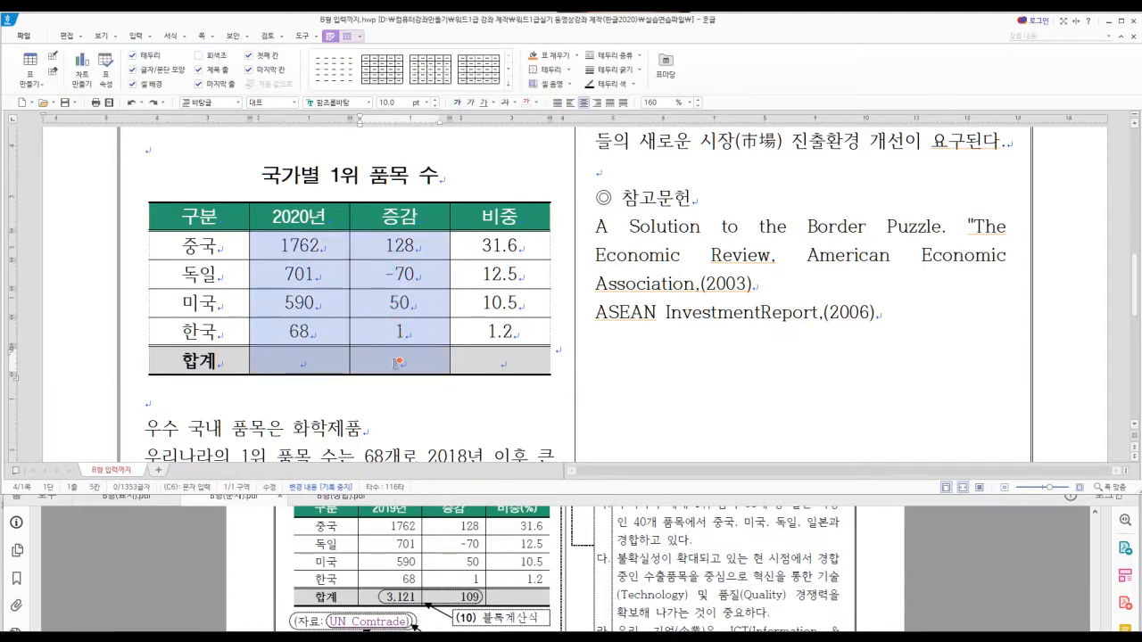
pyautogui.rightClick(385, 363)
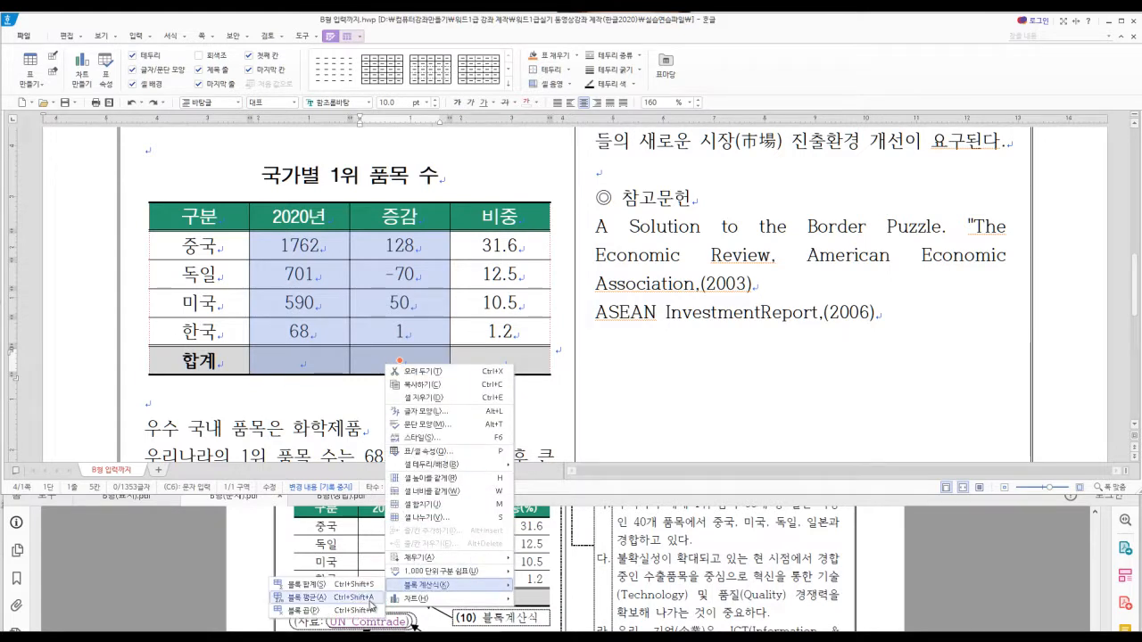
pyautogui.click(314, 598)
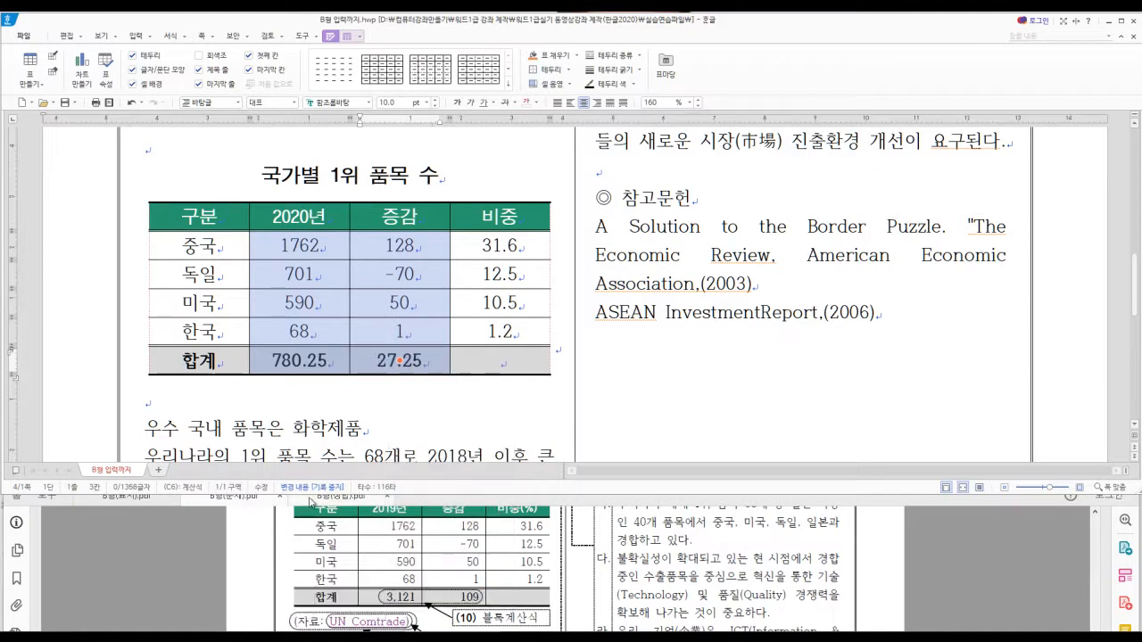
pyautogui.click(318, 399)
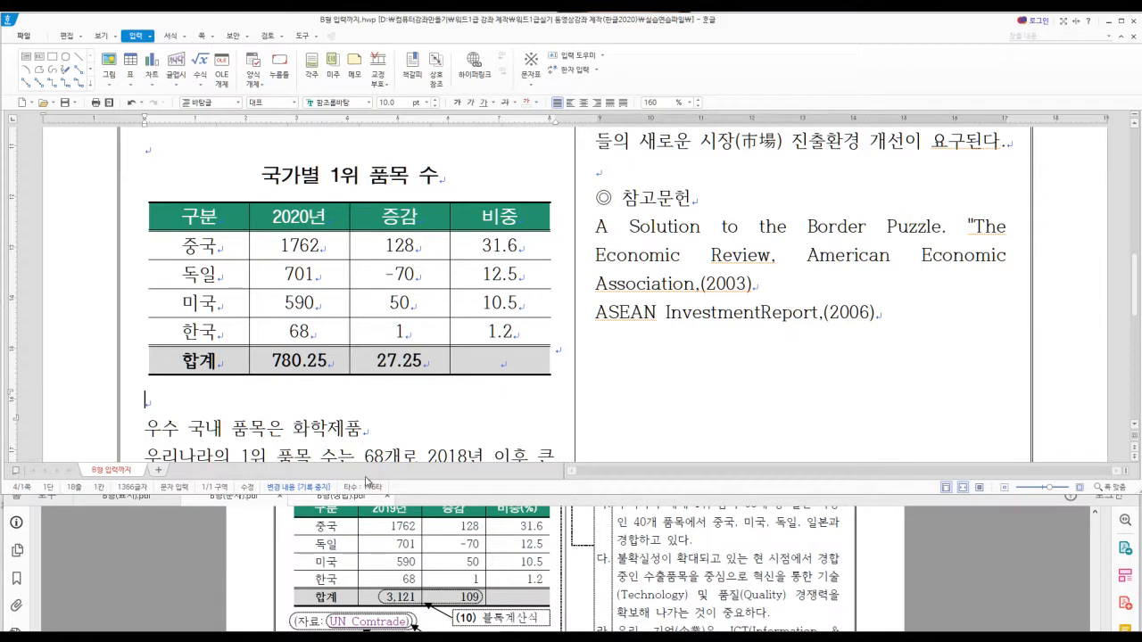
# Set the number format of the block average in the 합계 row's 2020년 cell to 소수점 이하 한 자리.
pyautogui.click(360, 383)
pyautogui.click(302, 361)
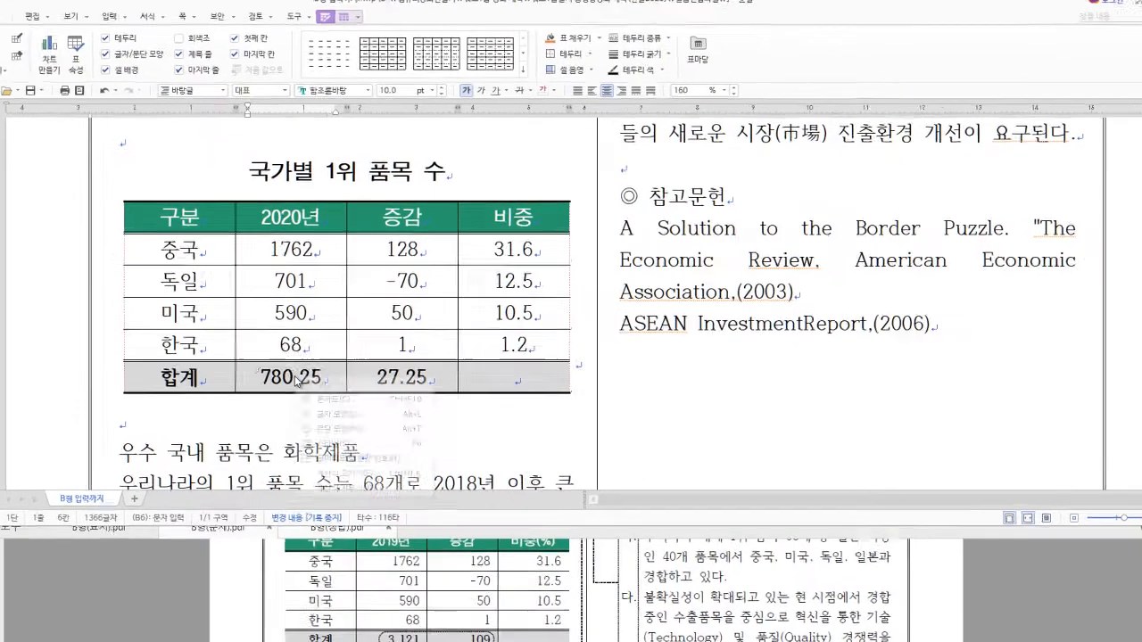
pyautogui.rightClick(305, 362)
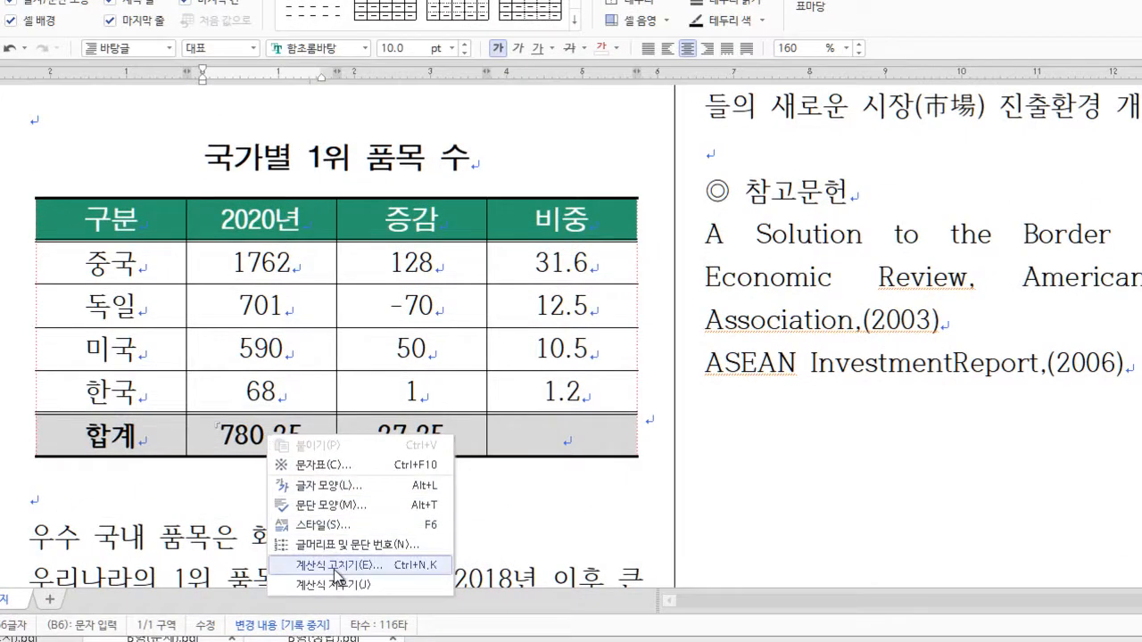
pyautogui.click(434, 567)
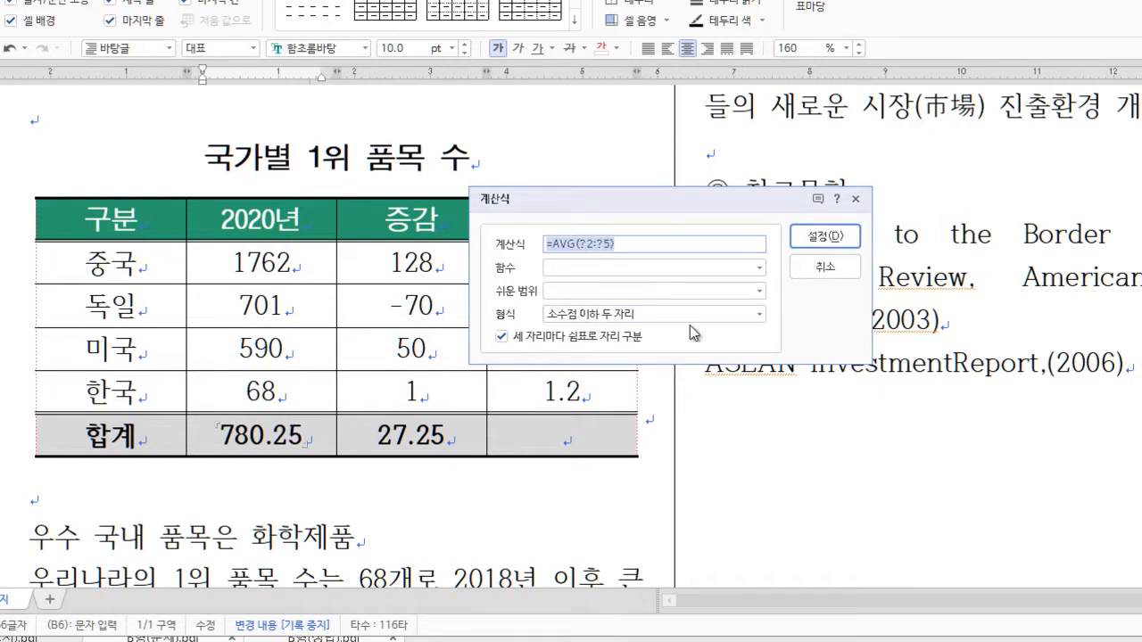
pyautogui.click(759, 315)
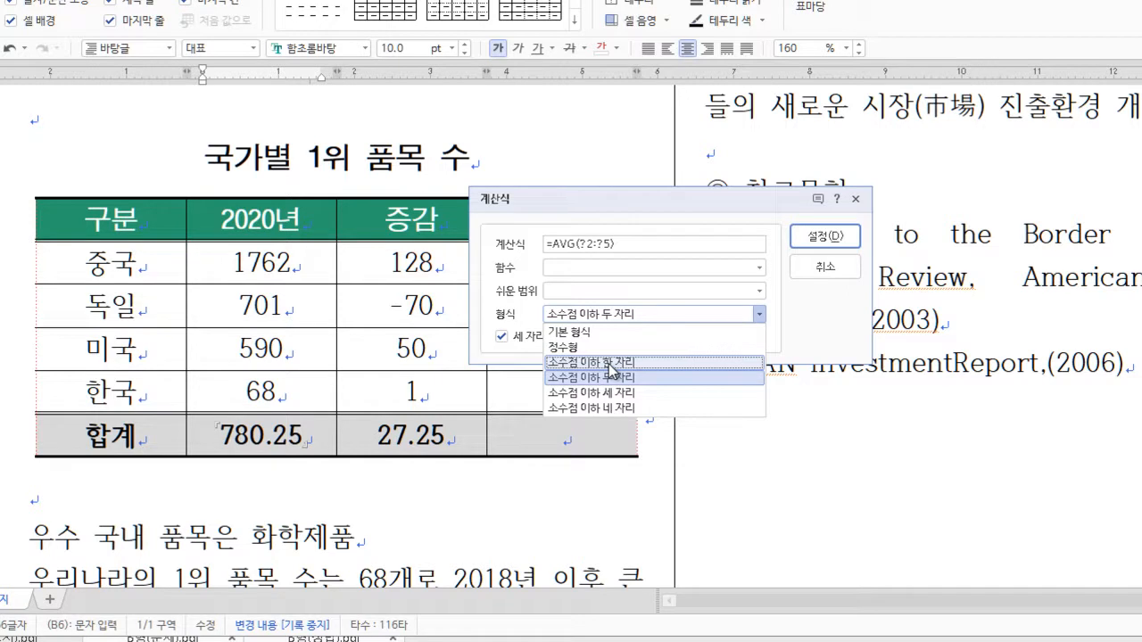
pyautogui.click(624, 363)
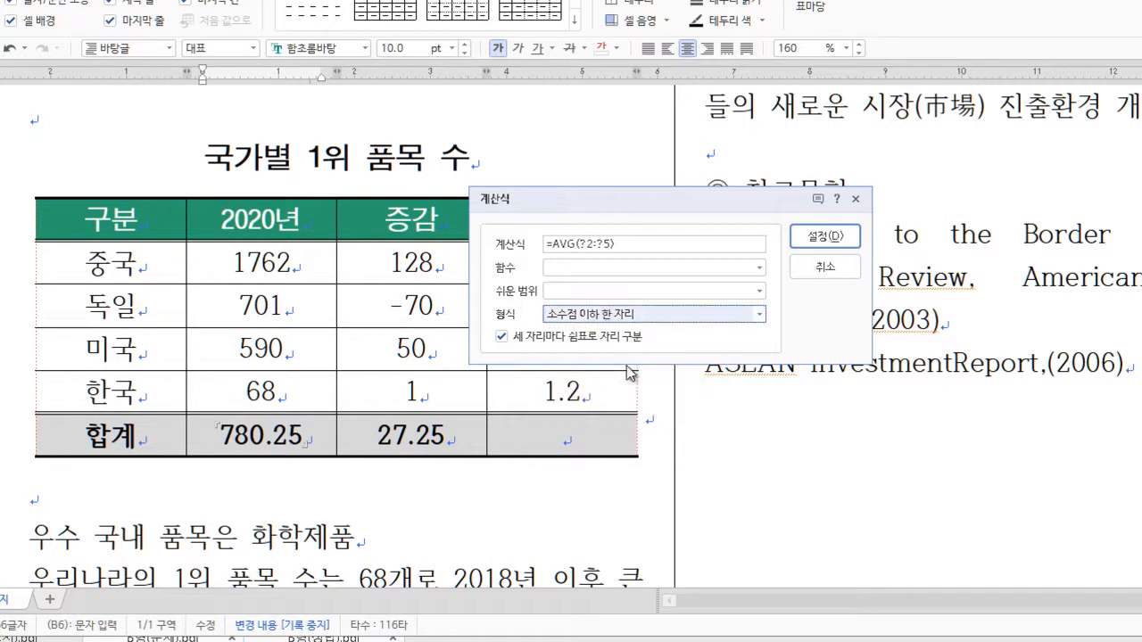
pyautogui.click(826, 237)
# Set the number format of the block average in the 합계 row's 증감 cell to 소수점 이하 한 자리.
pyautogui.click(432, 437)
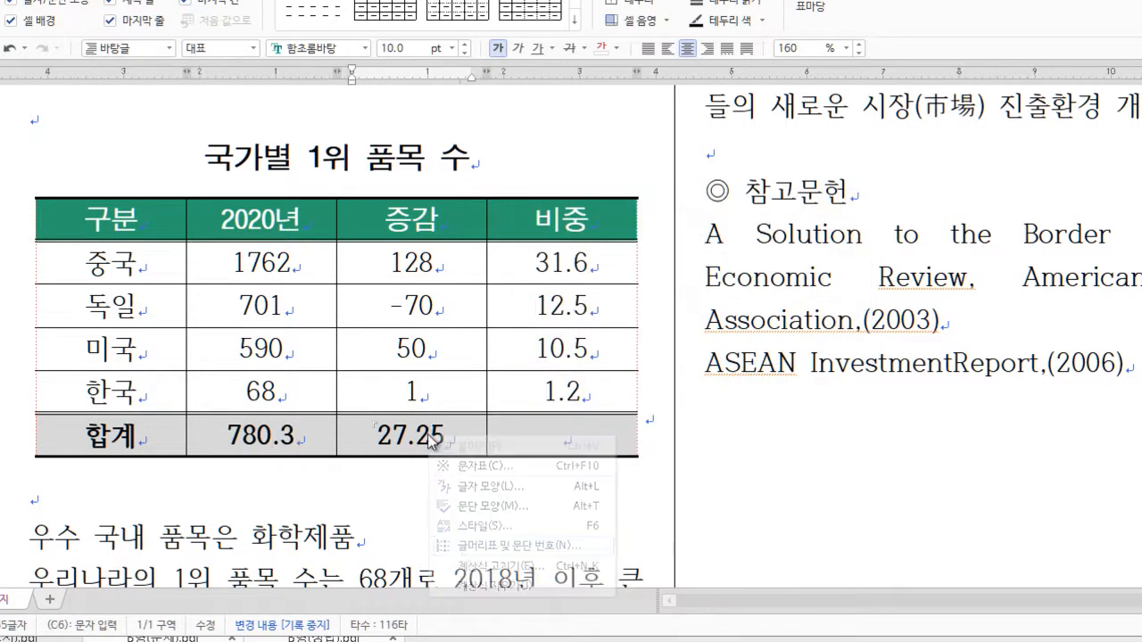
pyautogui.click(528, 563)
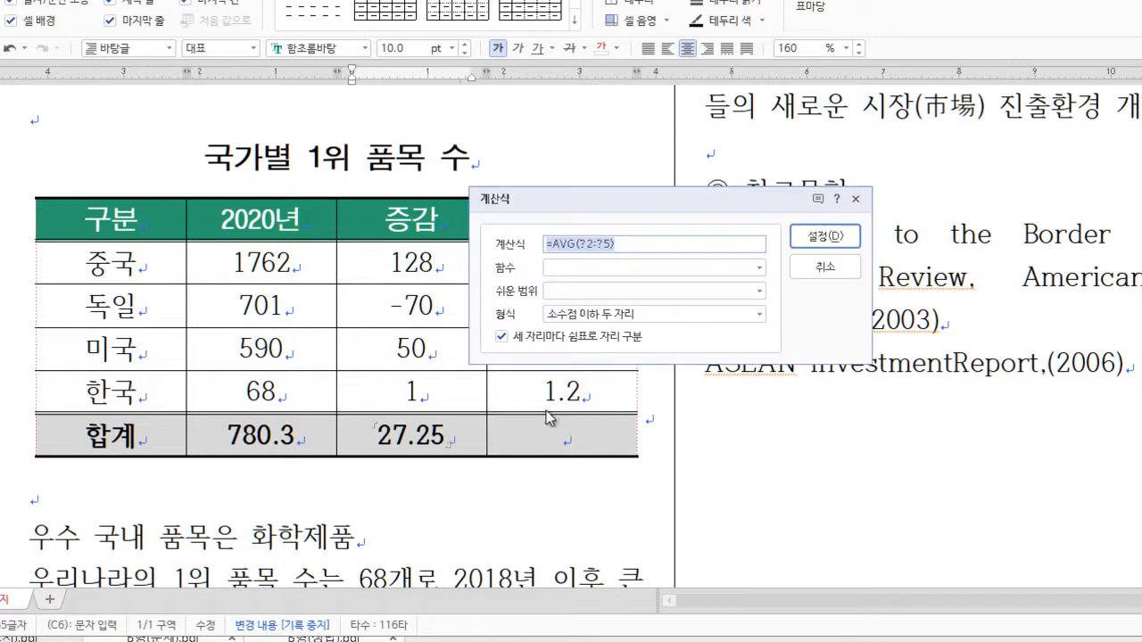
pyautogui.click(640, 314)
pyautogui.click(624, 363)
pyautogui.click(824, 236)
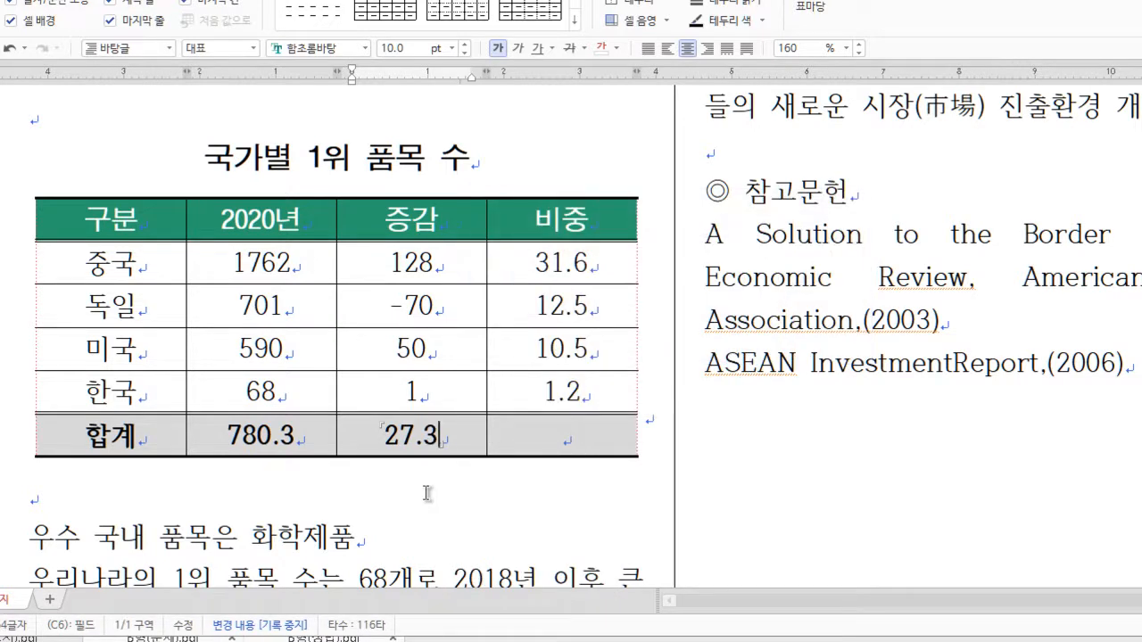
pyautogui.click(401, 504)
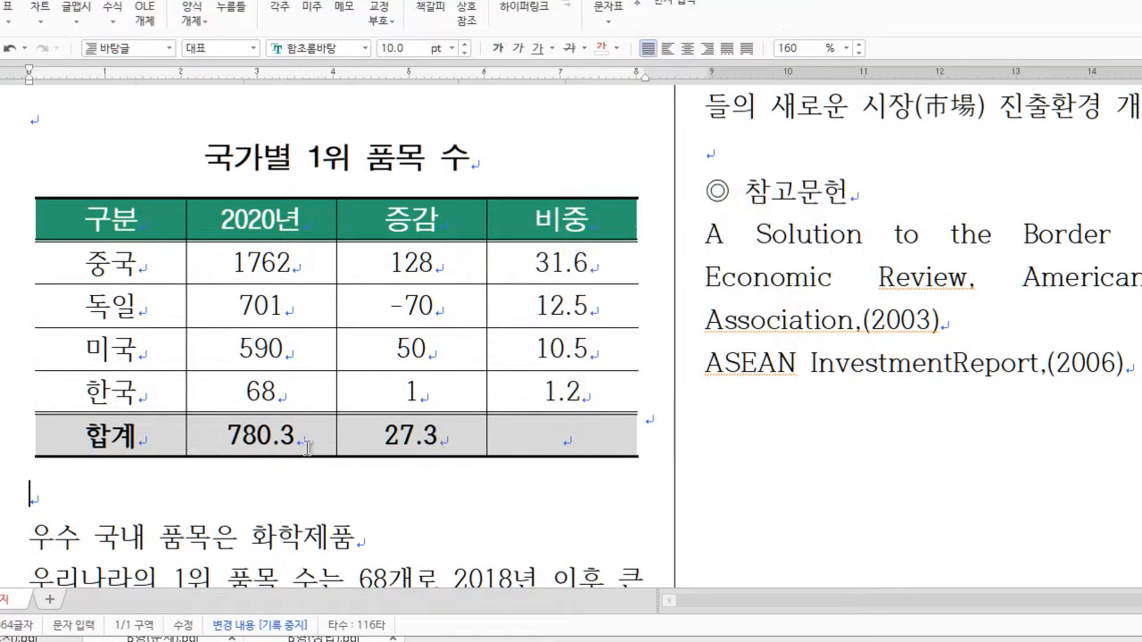
# Change the number format of the 2020년 block average in the 합계 row to 정수형.
pyautogui.click(266, 437)
pyautogui.rightClick(268, 437)
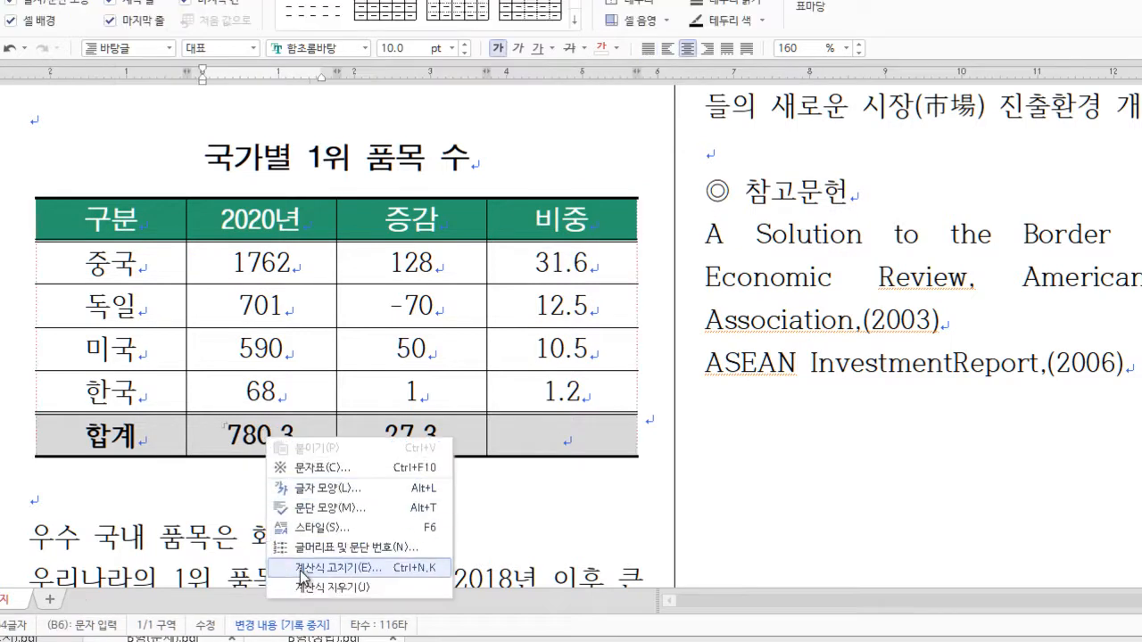
pyautogui.click(303, 566)
pyautogui.click(648, 317)
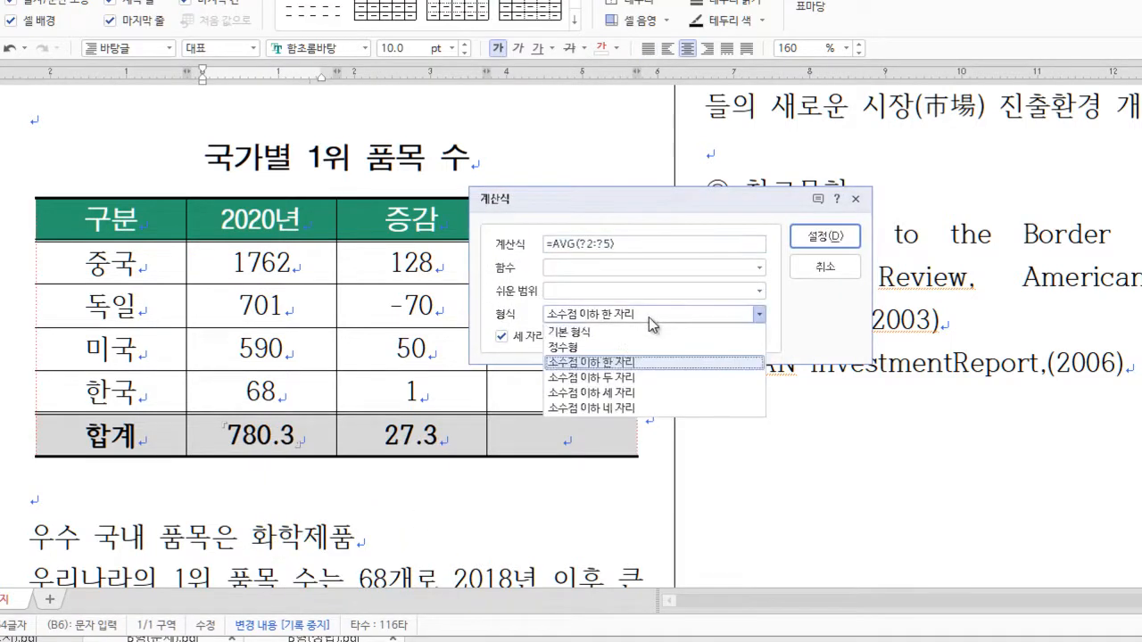
pyautogui.click(570, 347)
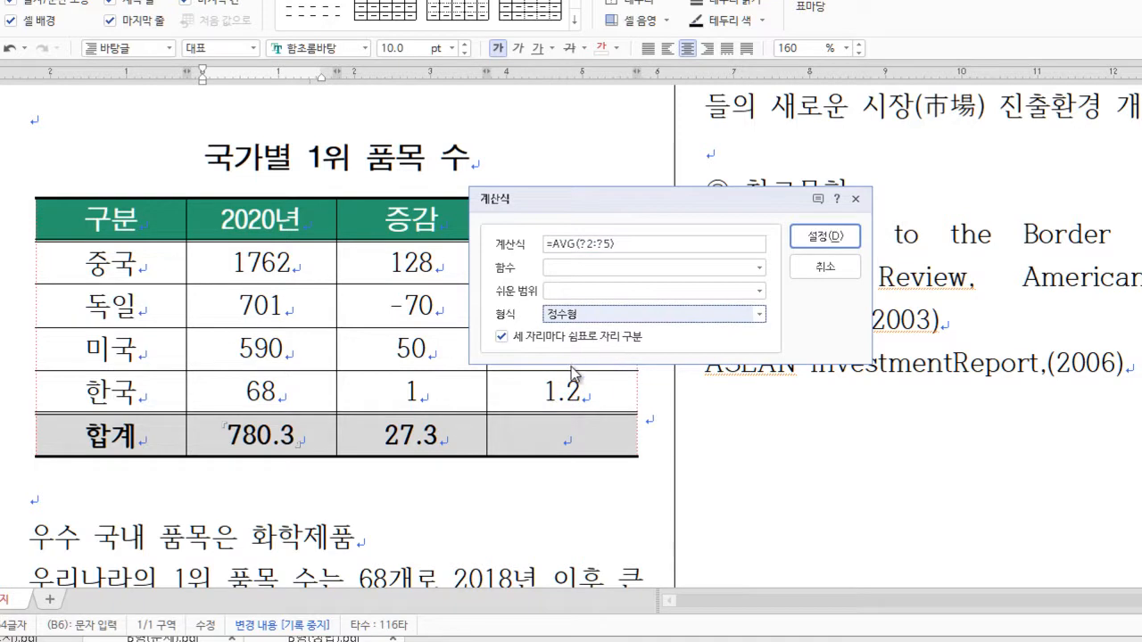
pyautogui.click(826, 239)
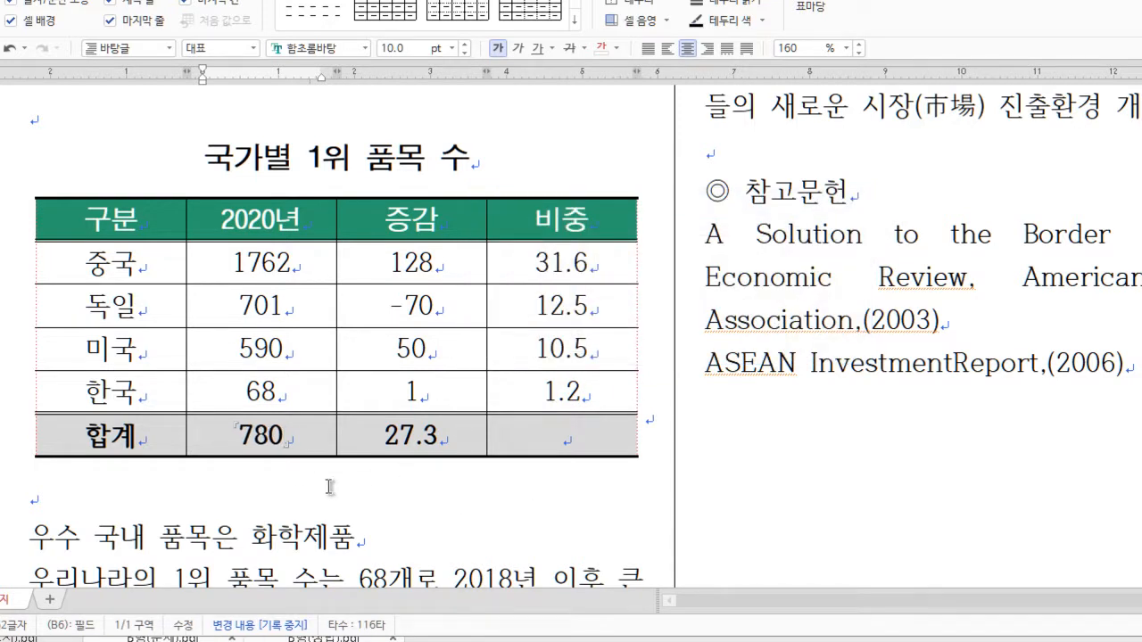
# Undo the number format changes and the block averages in the table's 합계 row.
pyautogui.hotkey('ctrl', 'z')
pyautogui.hotkey('ctrl', 'z')
pyautogui.hotkey('ctrl', 'z')
pyautogui.hotkey('ctrl', 'z')
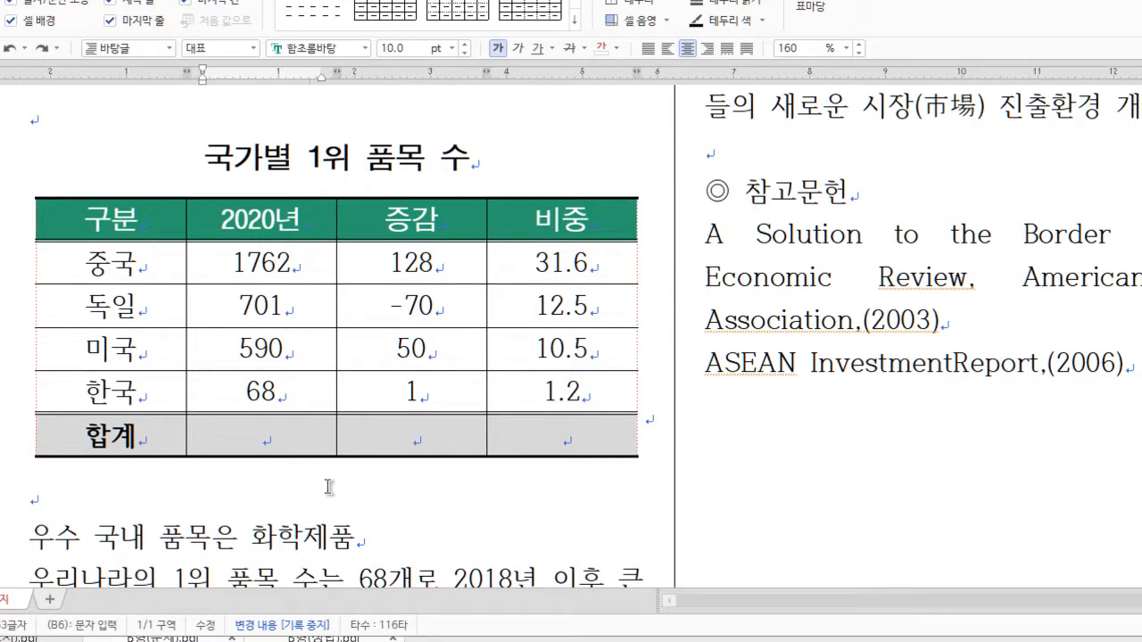
# Fill the 합계 row's 2020년 and 증감 cells with block sums of the figures for 중국 through 한국.
pyautogui.click(328, 486)
pyautogui.moveTo(265, 273); pyautogui.dragTo(416, 438)
pyautogui.hotkey('ctrl', 'shift', 's')
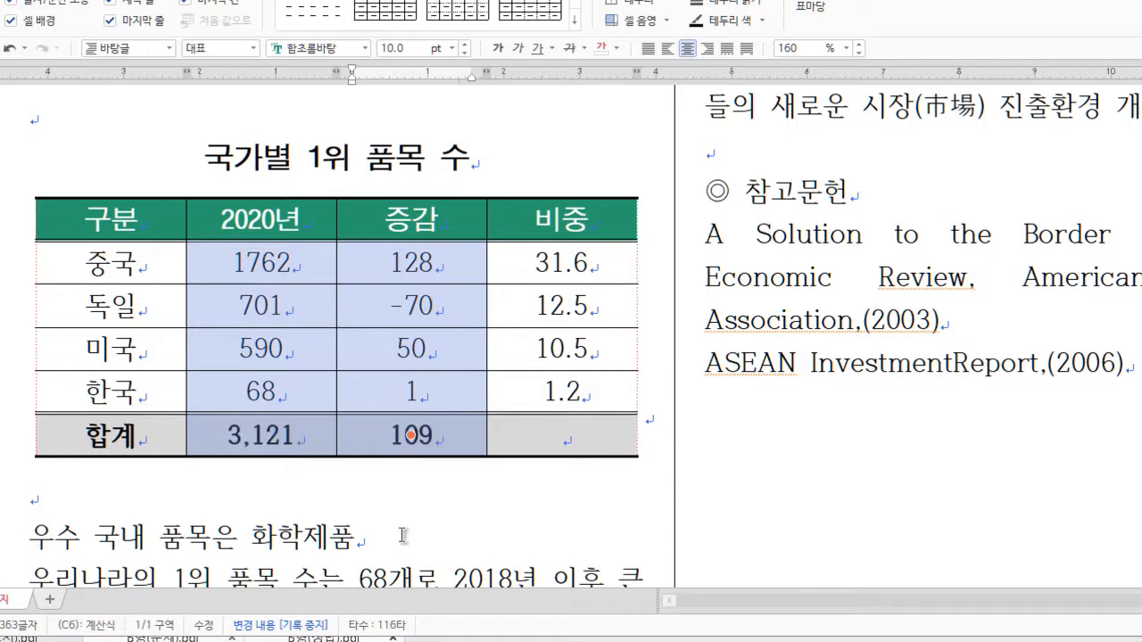
pyautogui.click(390, 488)
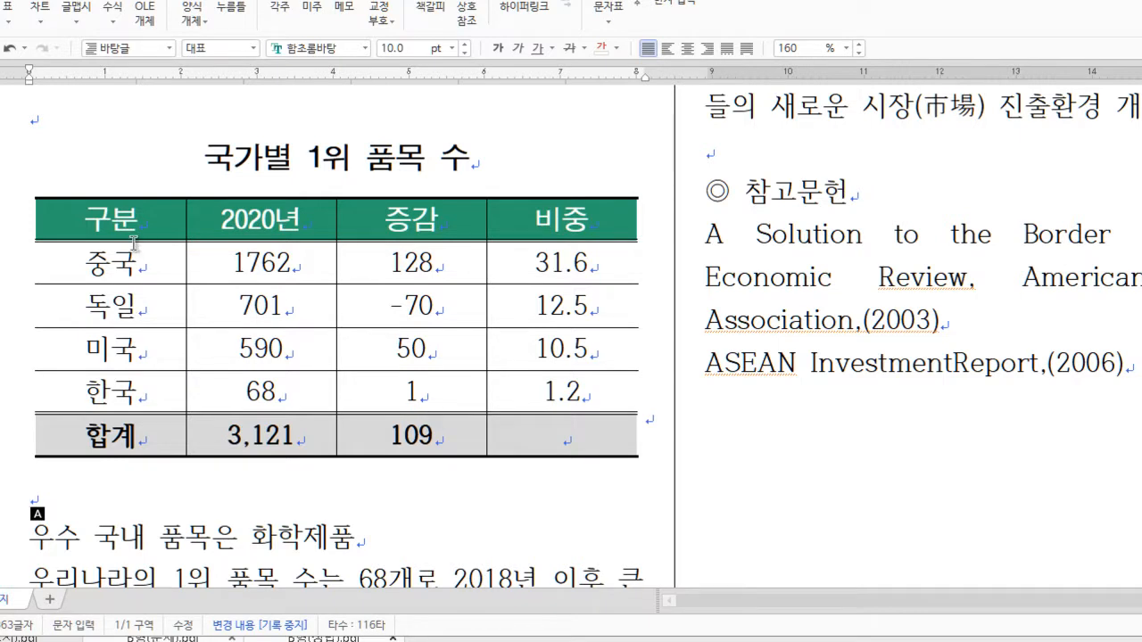
# Examine the table's text cells in the heading row and 구분 column and its figure cells under 2020년, 증감 and 비중 for their alignment.
pyautogui.moveTo(130, 258); pyautogui.dragTo(122, 384)
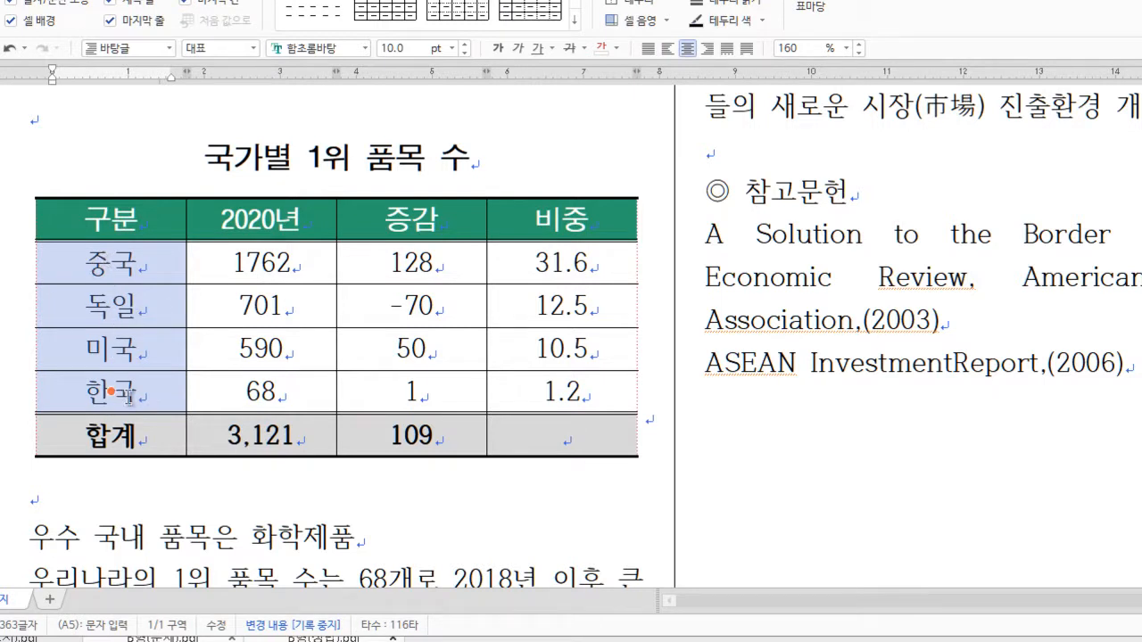
pyautogui.click(311, 501)
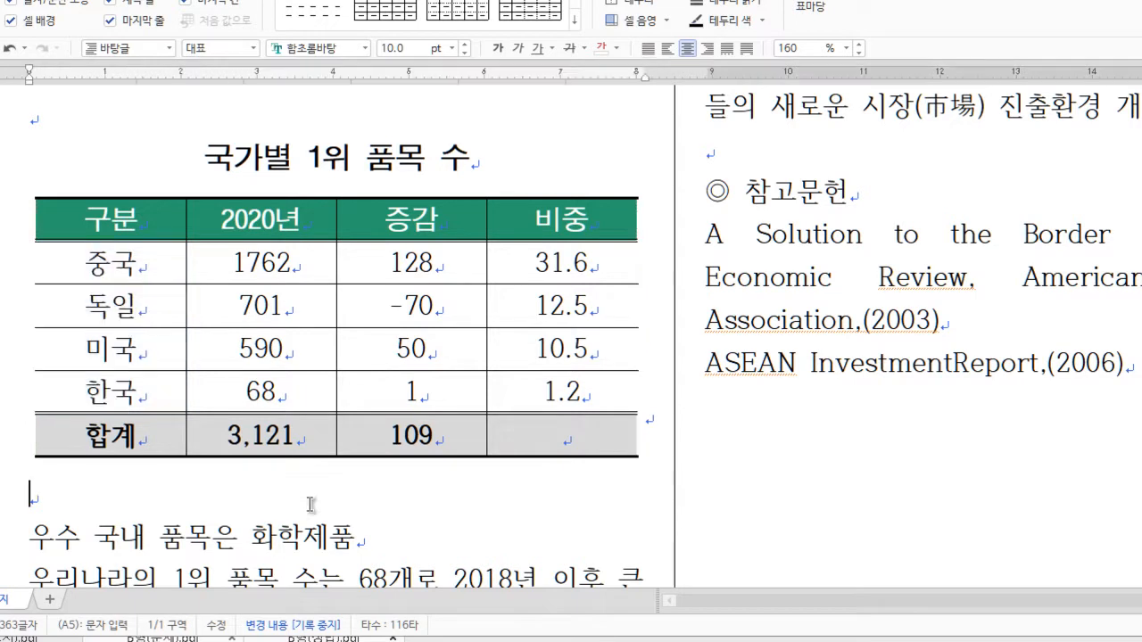
pyautogui.moveTo(234, 436); pyautogui.dragTo(451, 444)
pyautogui.moveTo(294, 264); pyautogui.dragTo(295, 468)
pyautogui.press('Escape')
pyautogui.moveTo(87, 219); pyautogui.dragTo(578, 217)
pyautogui.click(92, 437)
pyautogui.press('F5')
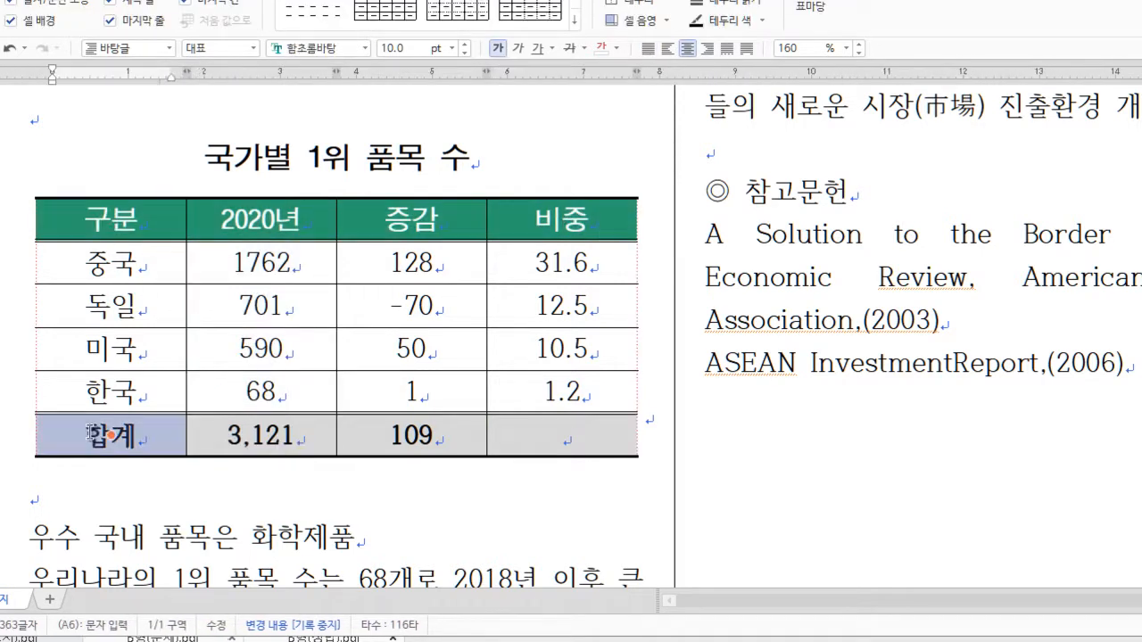
pyautogui.click(213, 510)
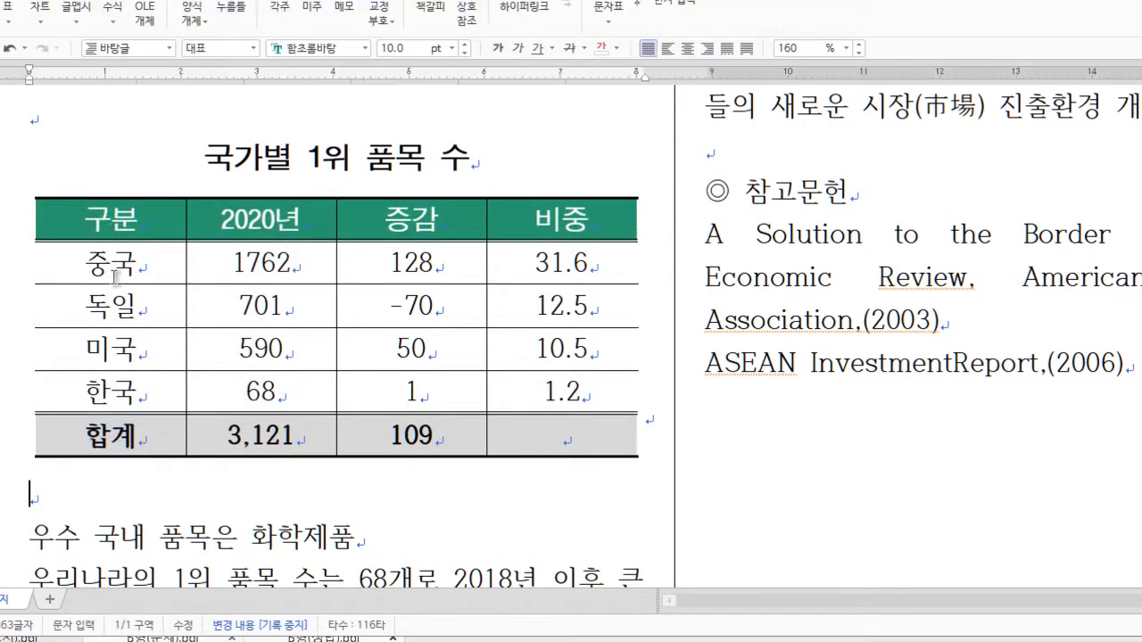
pyautogui.click(112, 262)
pyautogui.moveTo(112, 262); pyautogui.dragTo(109, 384)
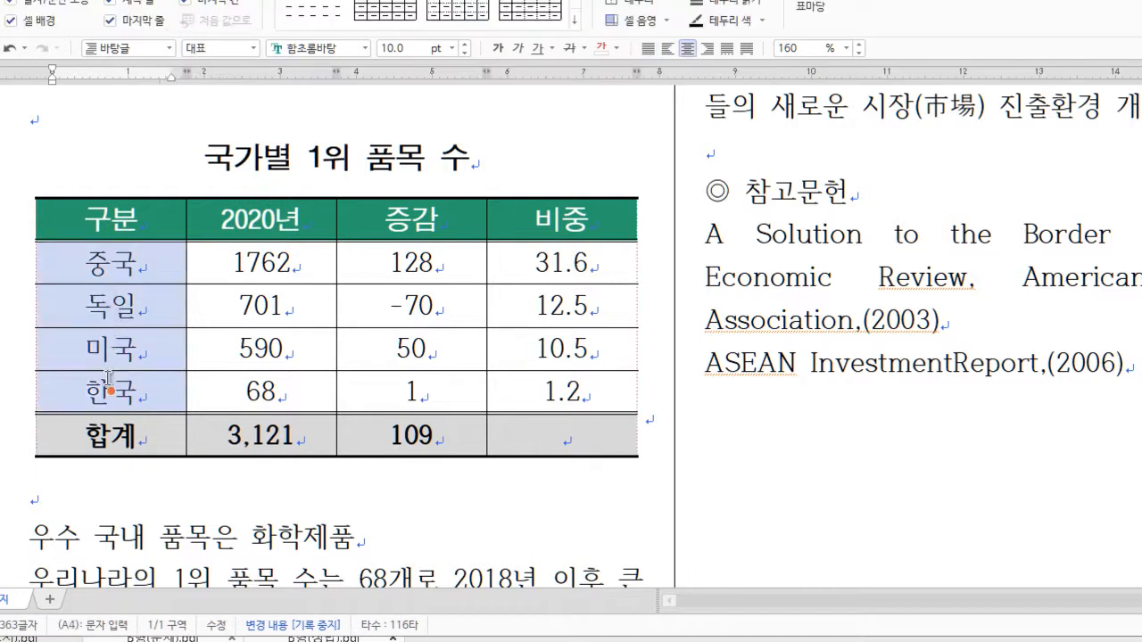
pyautogui.click(282, 268)
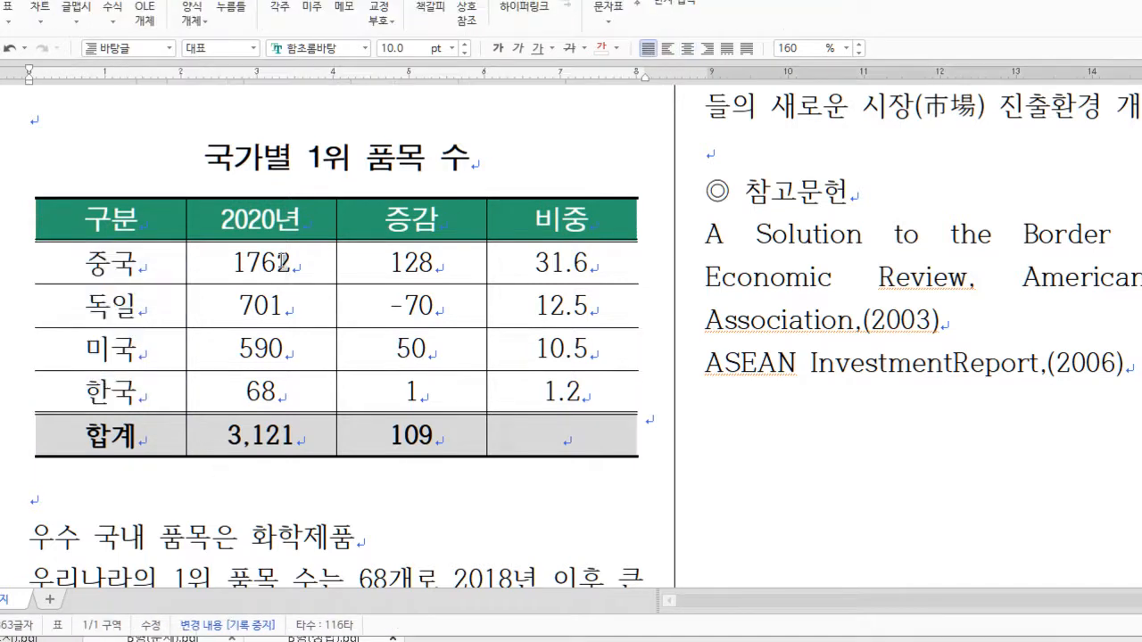
pyautogui.moveTo(282, 268); pyautogui.dragTo(269, 394)
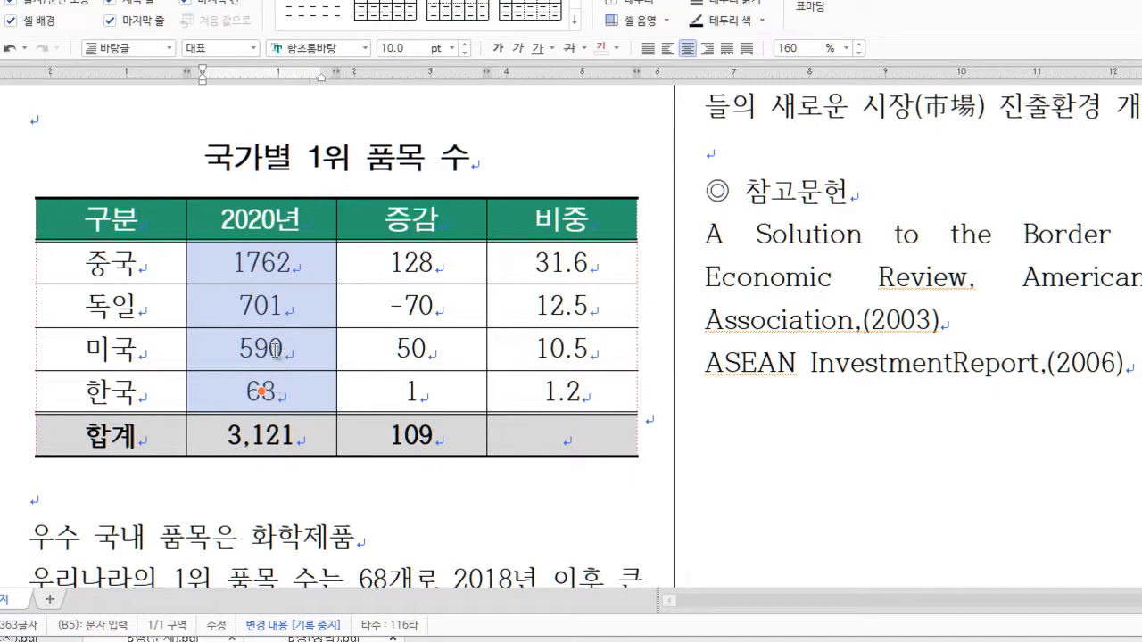
pyautogui.click(263, 434)
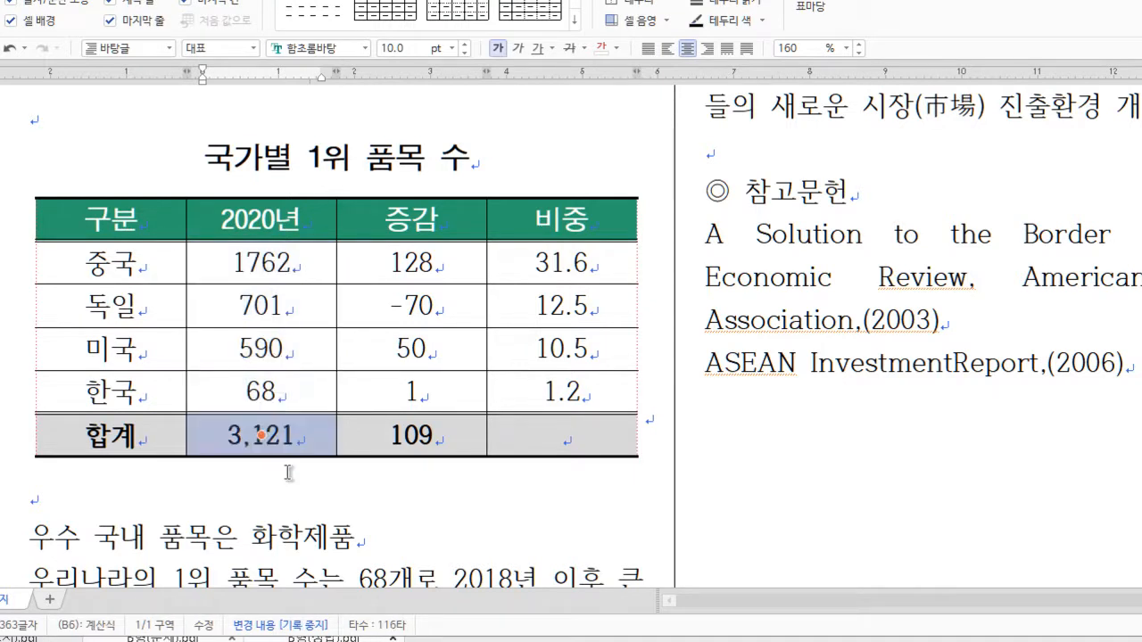
pyautogui.moveTo(291, 257); pyautogui.dragTo(283, 437)
pyautogui.moveTo(412, 268); pyautogui.dragTo(411, 435)
pyautogui.moveTo(571, 265); pyautogui.dragTo(558, 435)
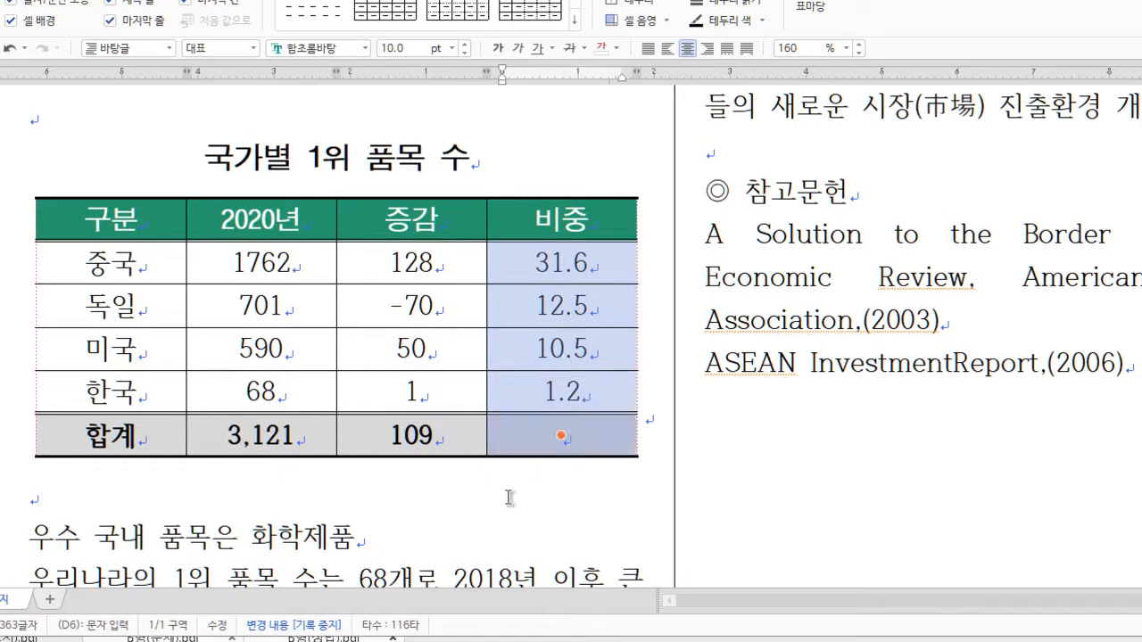
pyautogui.click(480, 504)
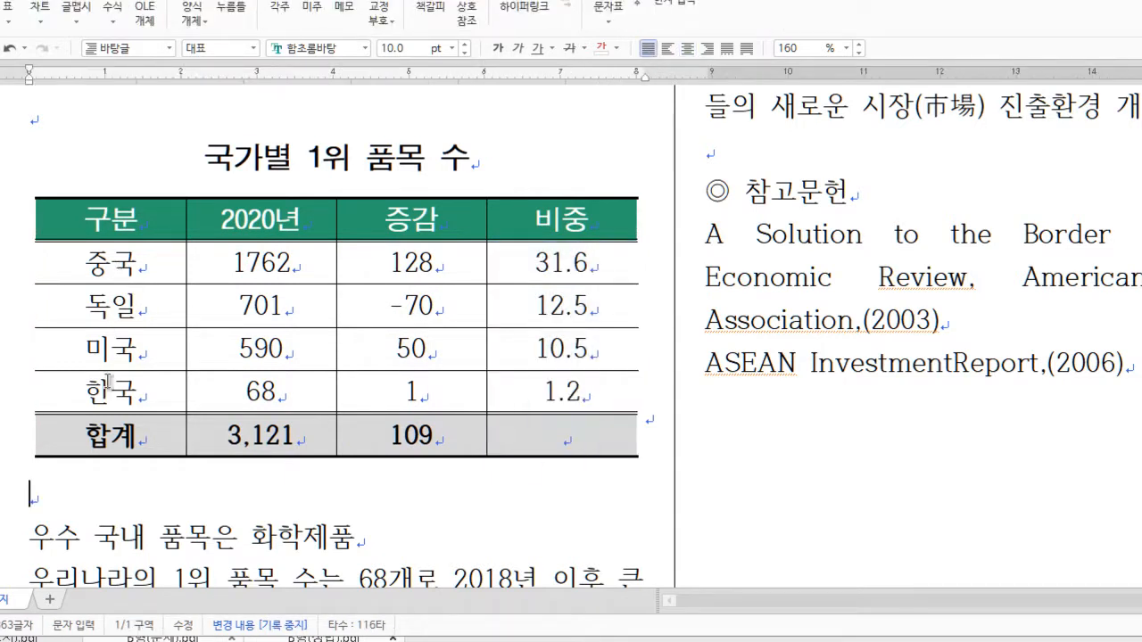
pyautogui.moveTo(121, 269); pyautogui.dragTo(126, 414)
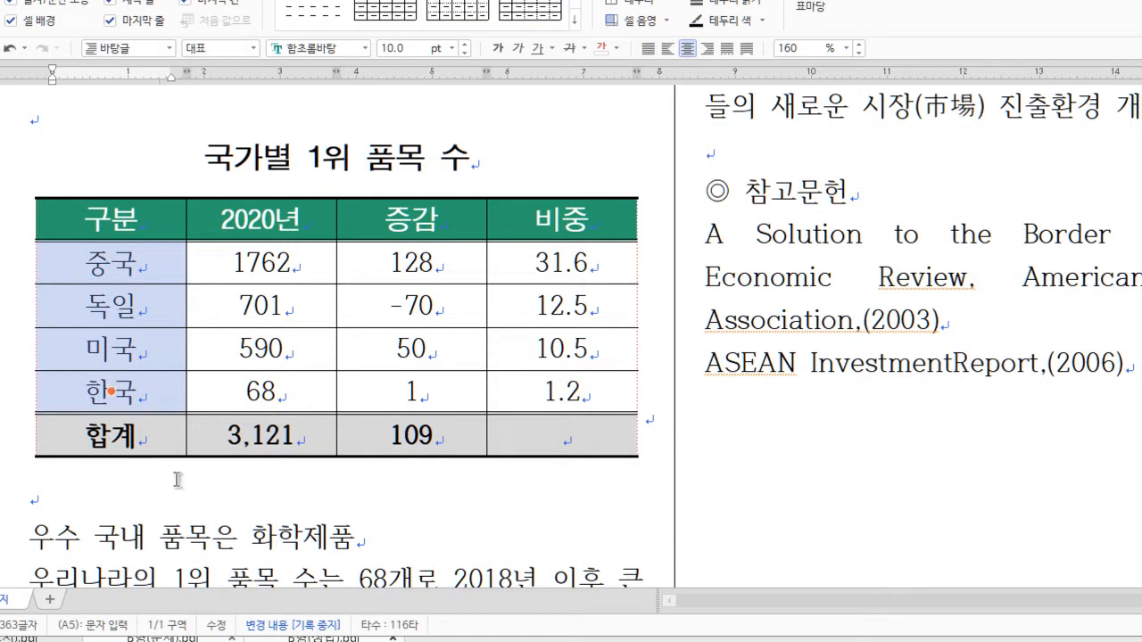
pyautogui.click(241, 474)
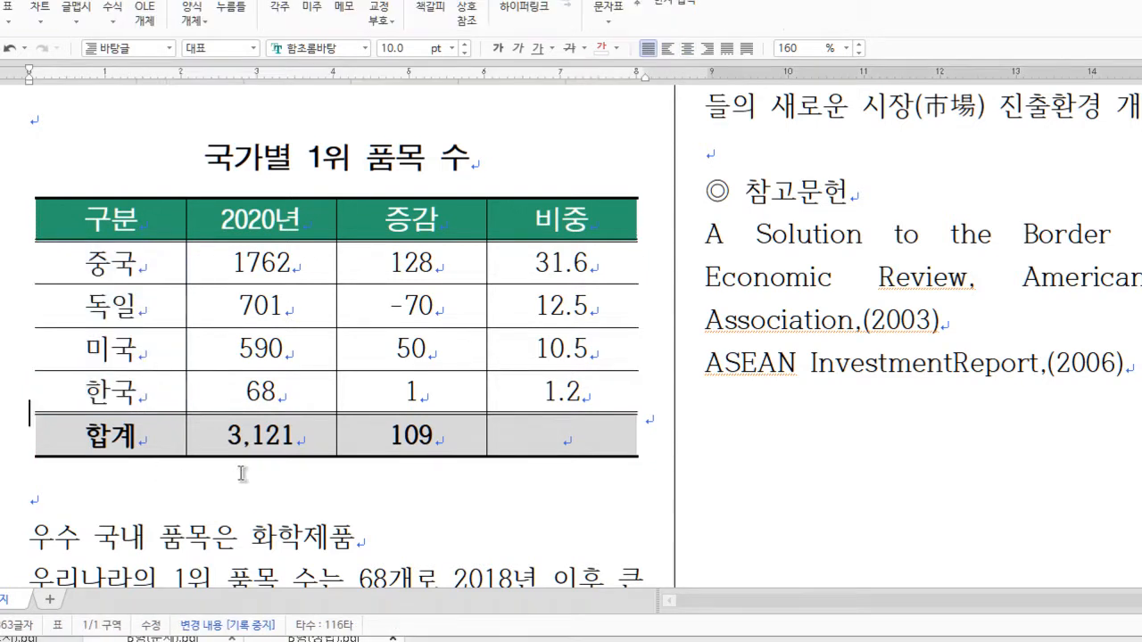
pyautogui.moveTo(273, 265); pyautogui.dragTo(268, 397)
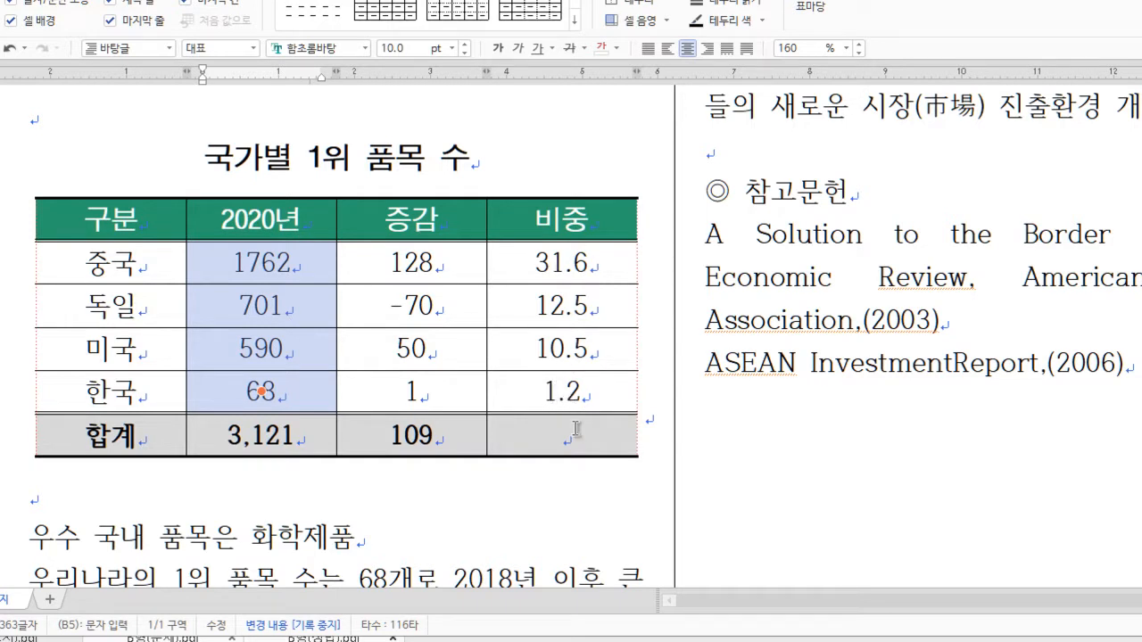
pyautogui.click(263, 517)
# Right-align the cells under 2020년, 증감 and 비중 from the 중국 row through the 합계 row.
pyautogui.moveTo(243, 264); pyautogui.dragTo(546, 440)
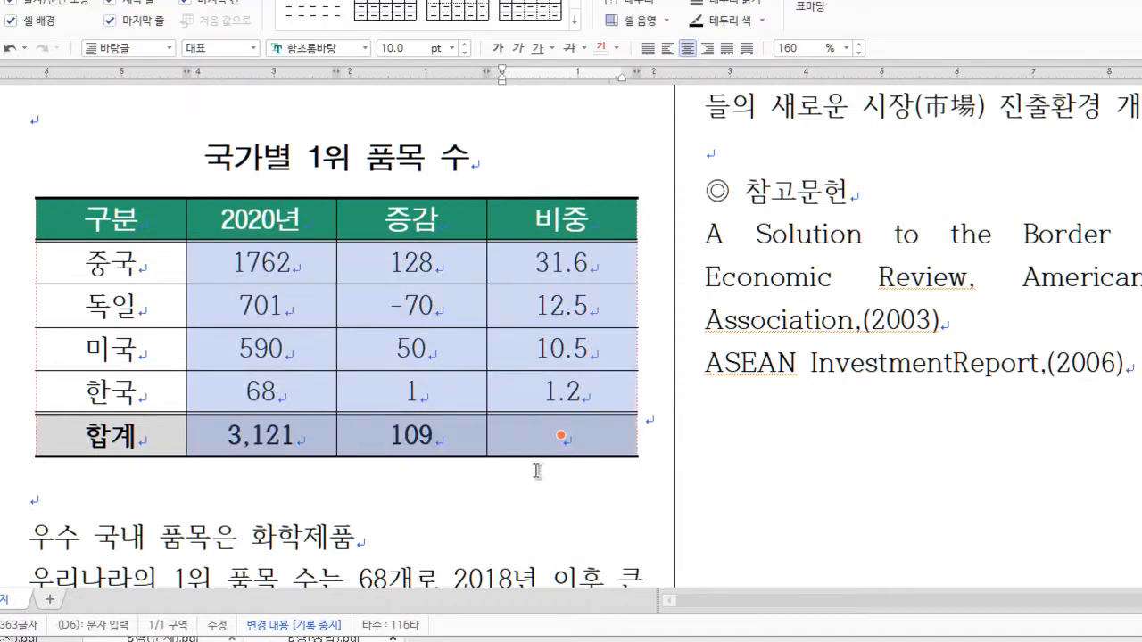
pyautogui.hotkey('ctrl', 'shift', 'r')
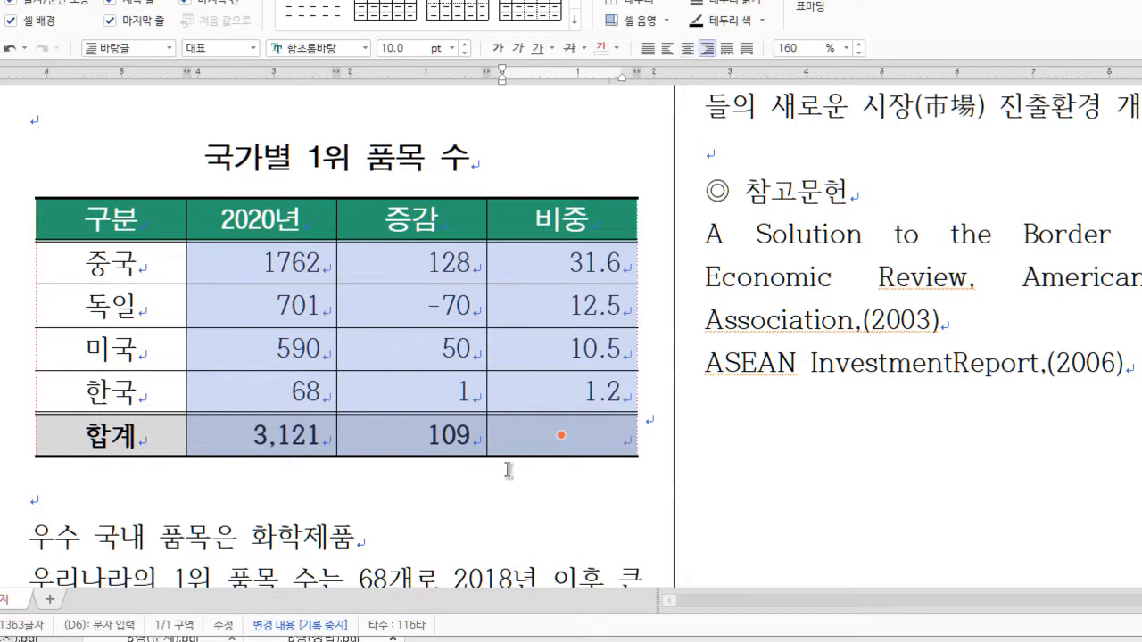
pyautogui.click(390, 499)
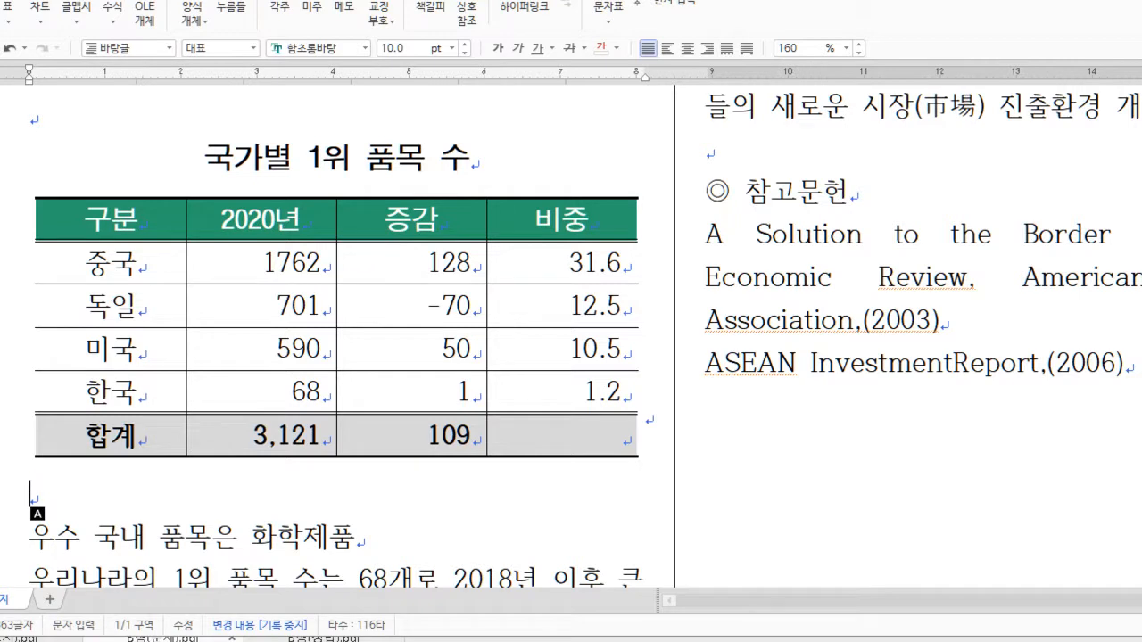
# Try to insert a caption for the country table from the 한국 row's 증감 cell, and undo it.
pyautogui.moveTo(201, 589); pyautogui.dragTo(317, 557)
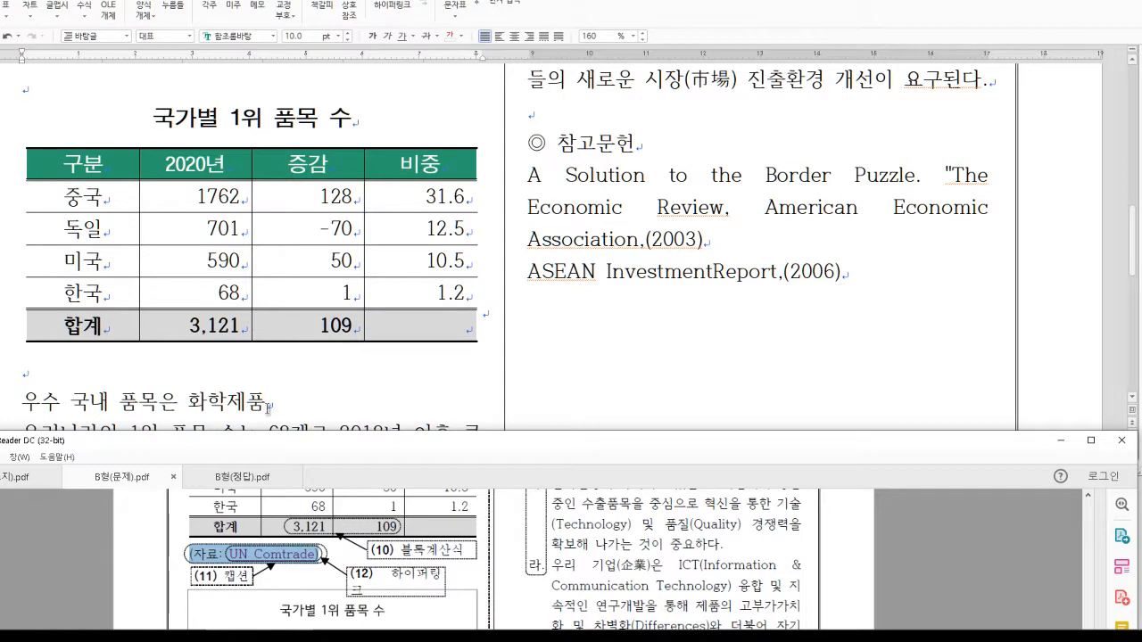
pyautogui.click(325, 324)
pyautogui.click(329, 283)
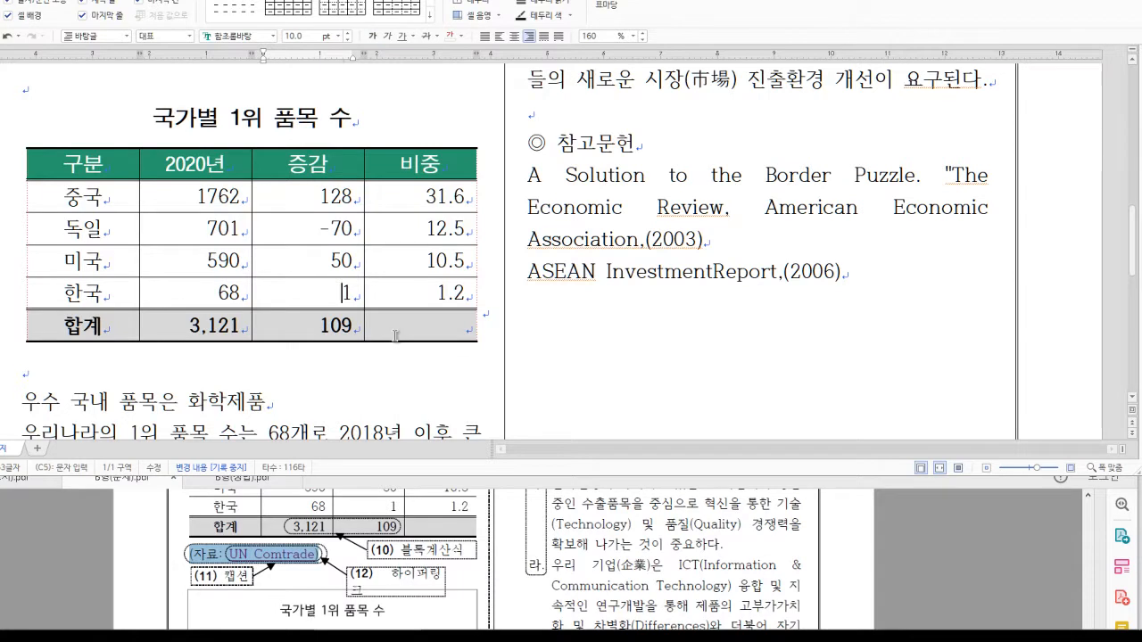
pyautogui.hotkey('ctrl', 'n')
pyautogui.press('c')
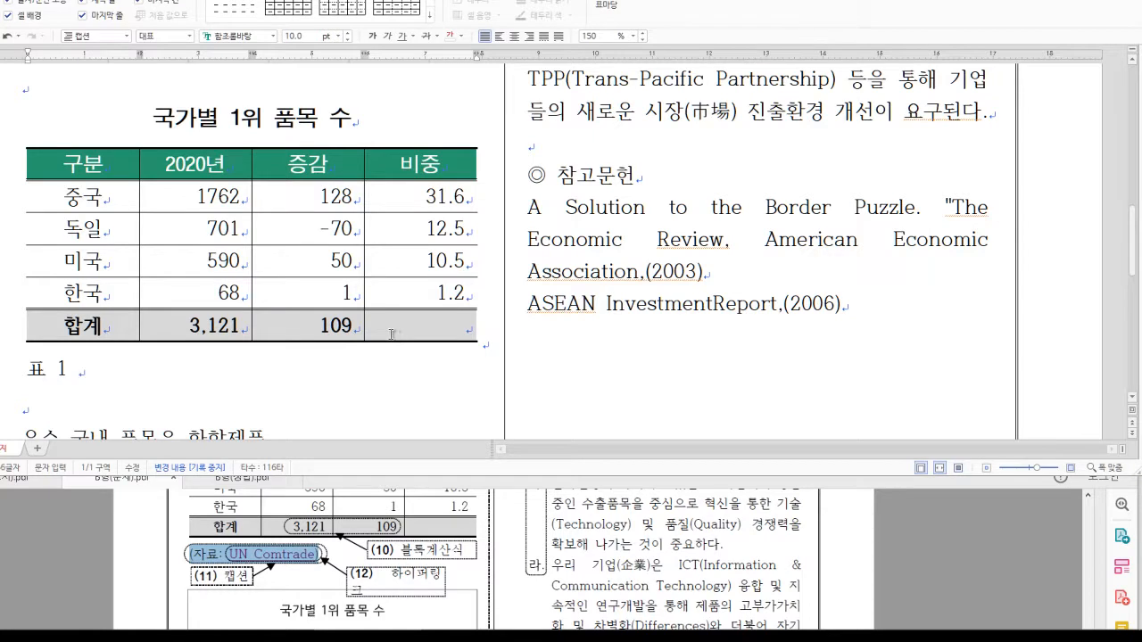
pyautogui.hotkey('ctrl', 'z')
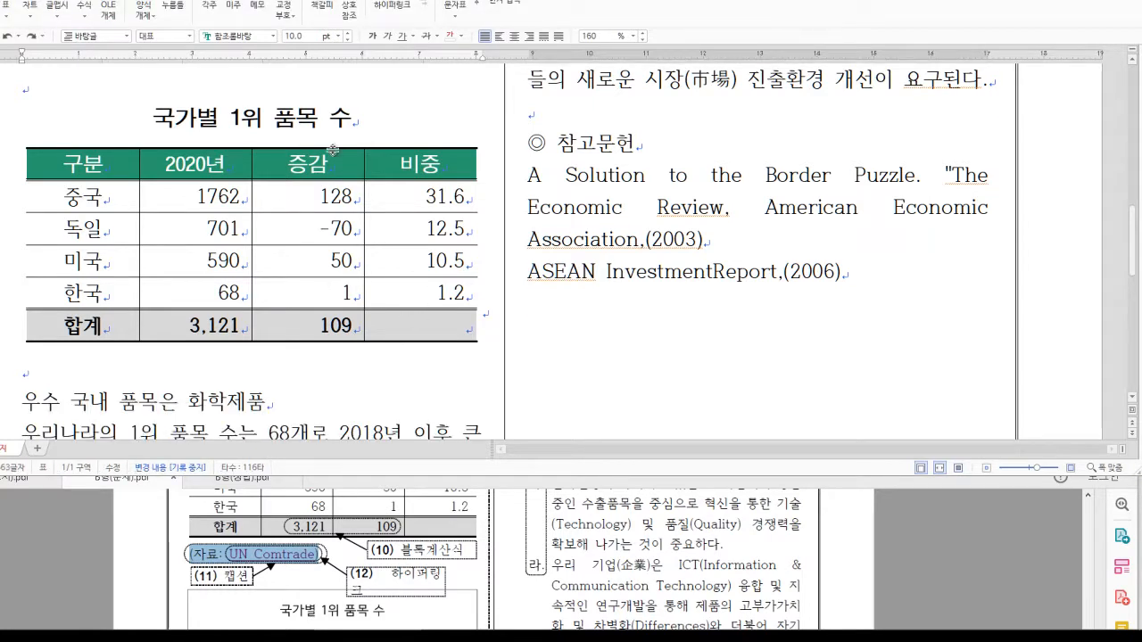
# Examine the commands offered for individual table cells and for the whole selected table, looking for caption insertion.
pyautogui.rightClick(329, 293)
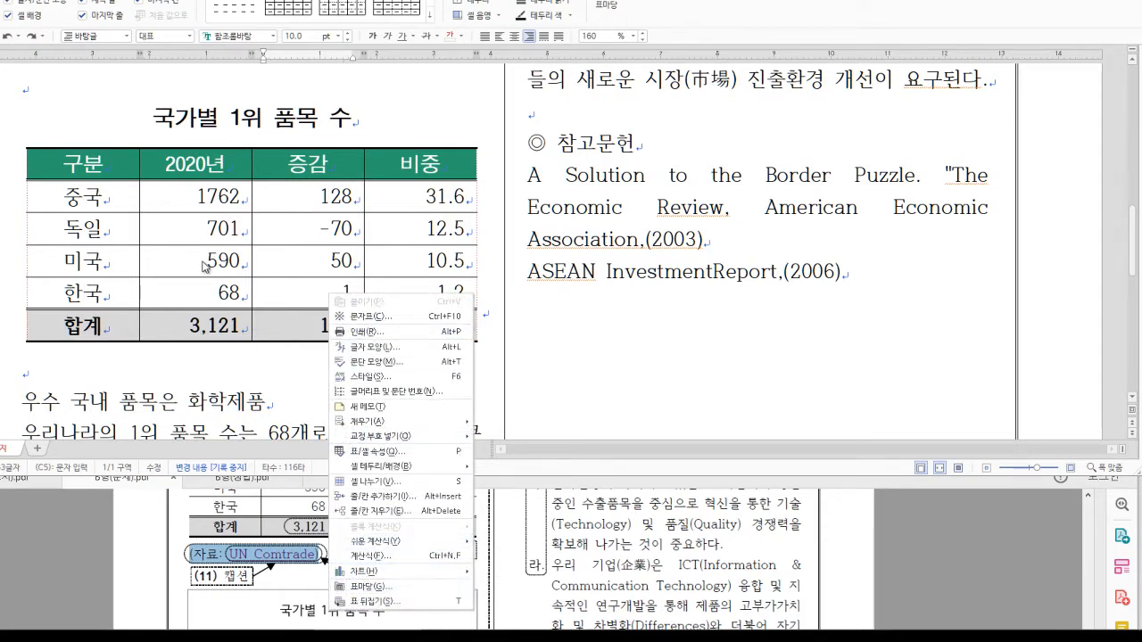
pyautogui.rightClick(290, 223)
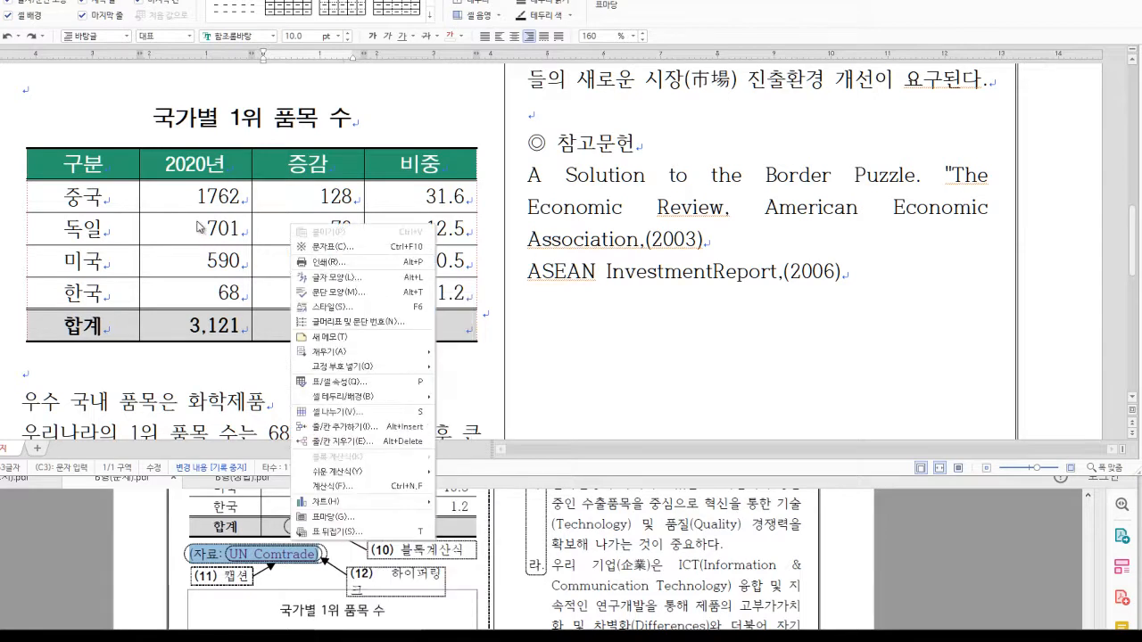
pyautogui.rightClick(198, 227)
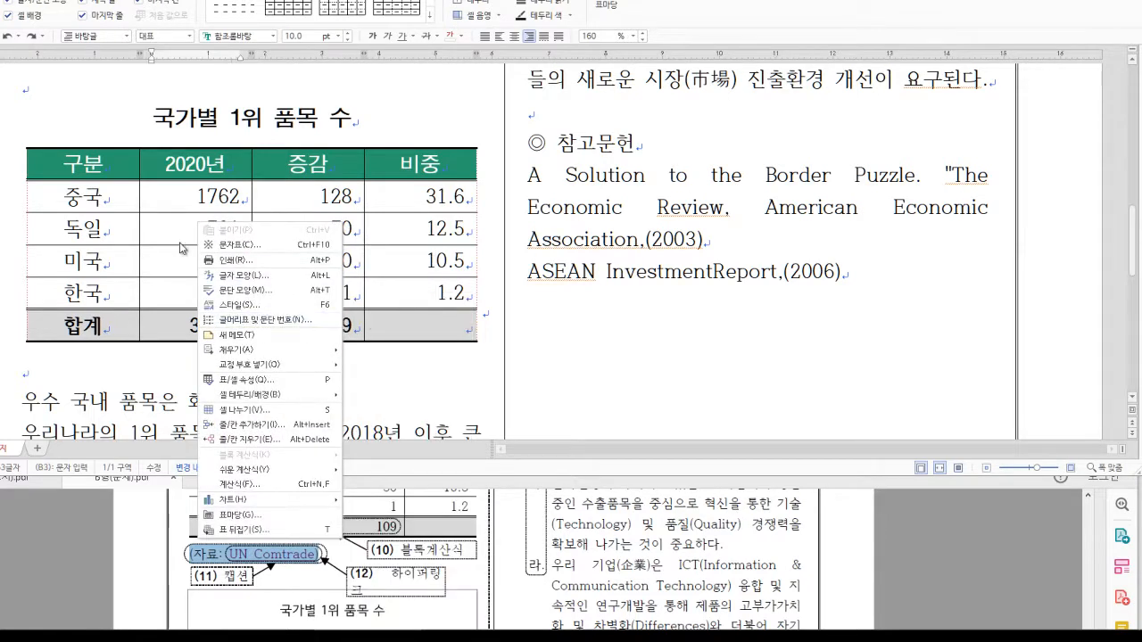
pyautogui.click(195, 264)
pyautogui.rightClick(198, 269)
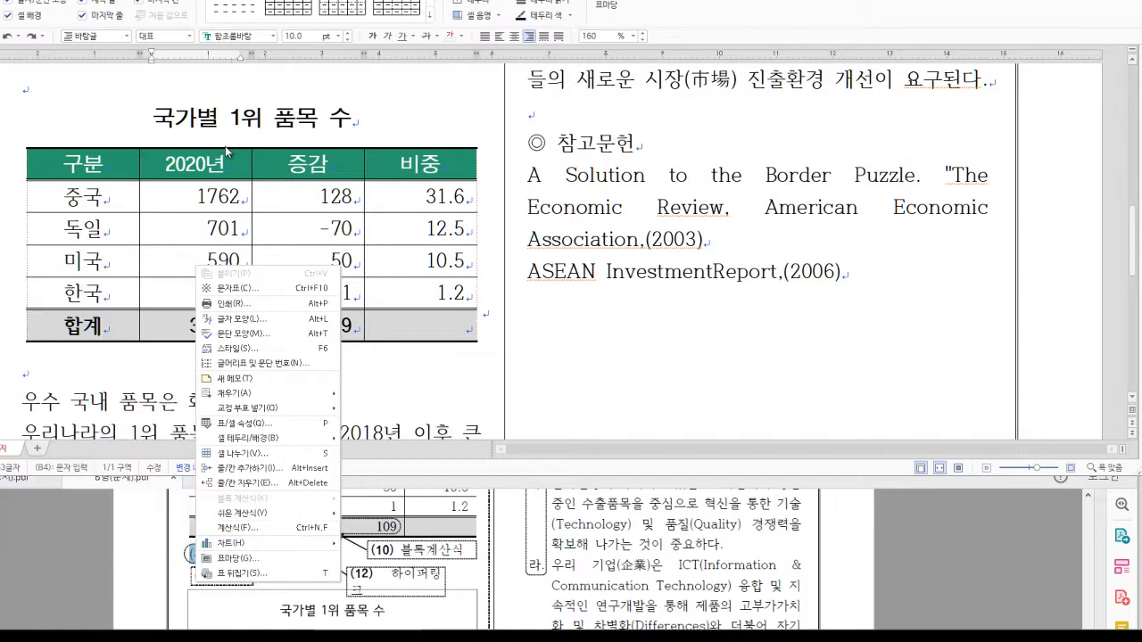
pyautogui.press('Escape')
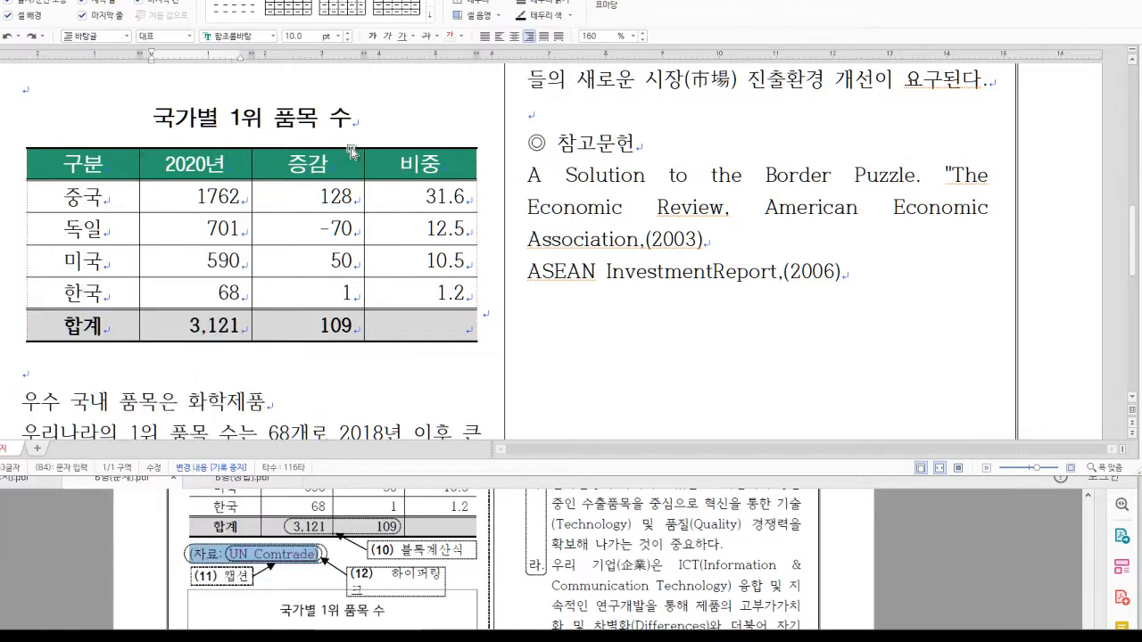
pyautogui.click(351, 148)
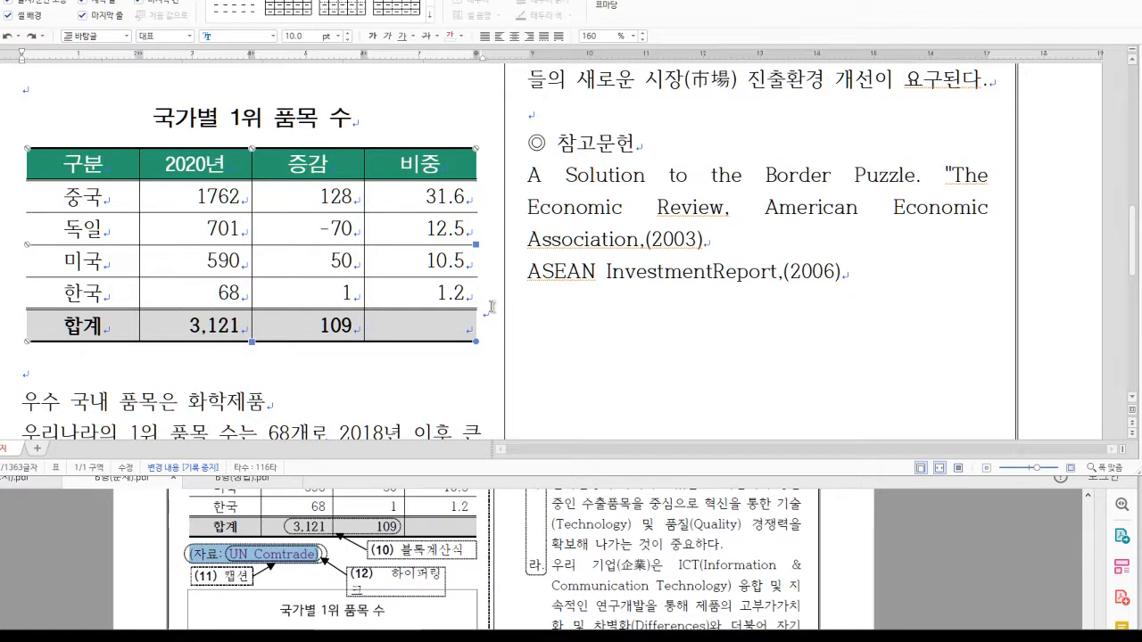
pyautogui.rightClick(317, 294)
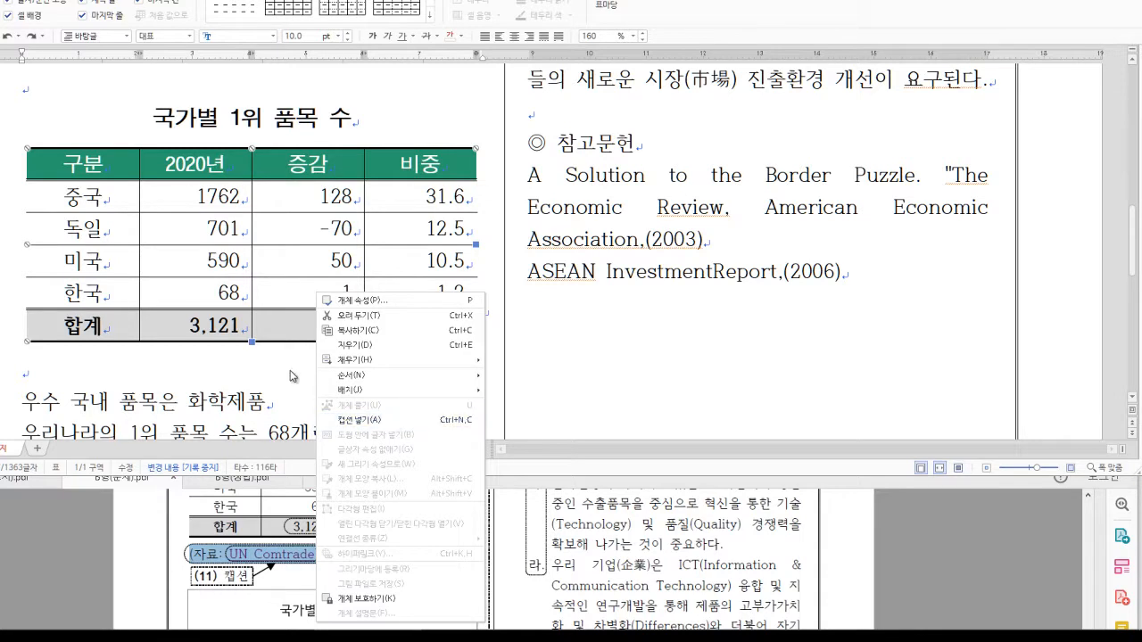
pyautogui.click(247, 370)
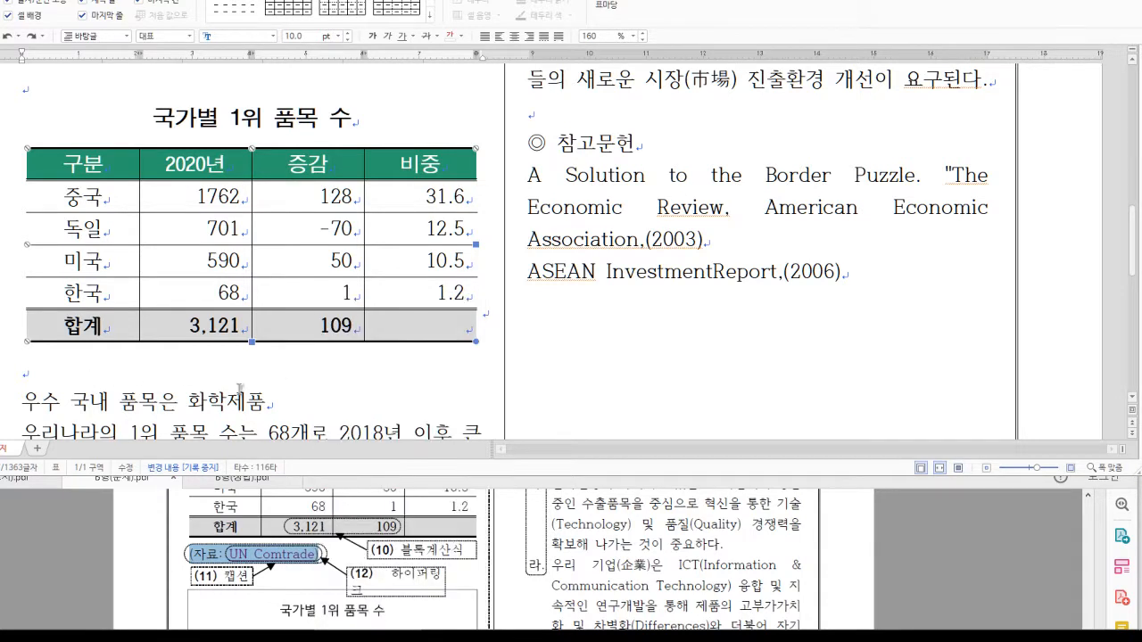
pyautogui.click(360, 397)
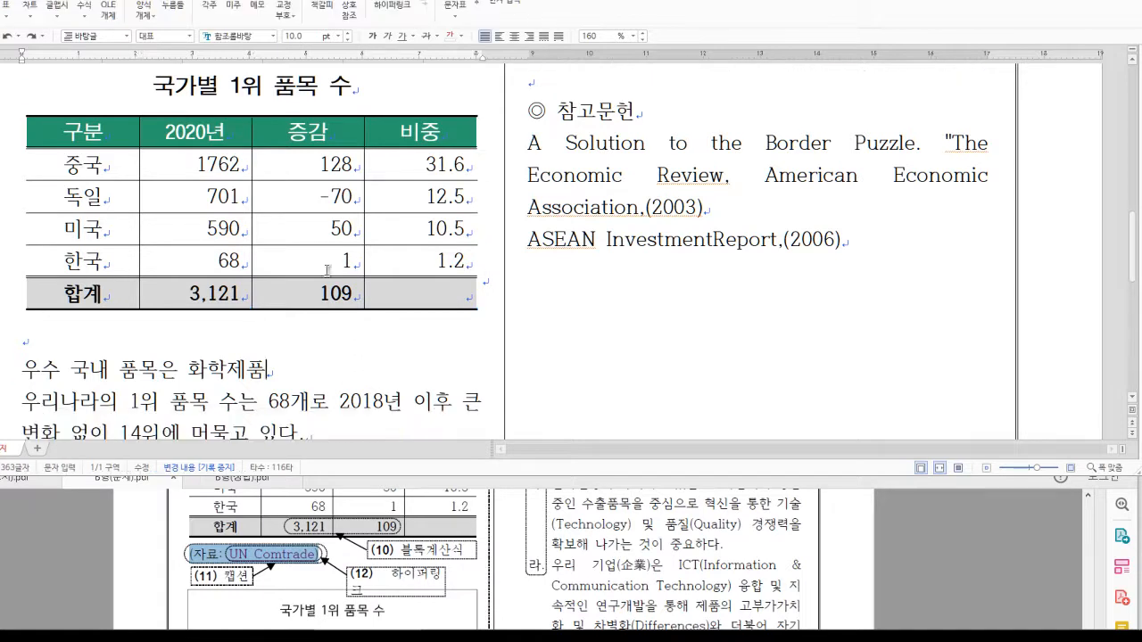
pyautogui.click(324, 252)
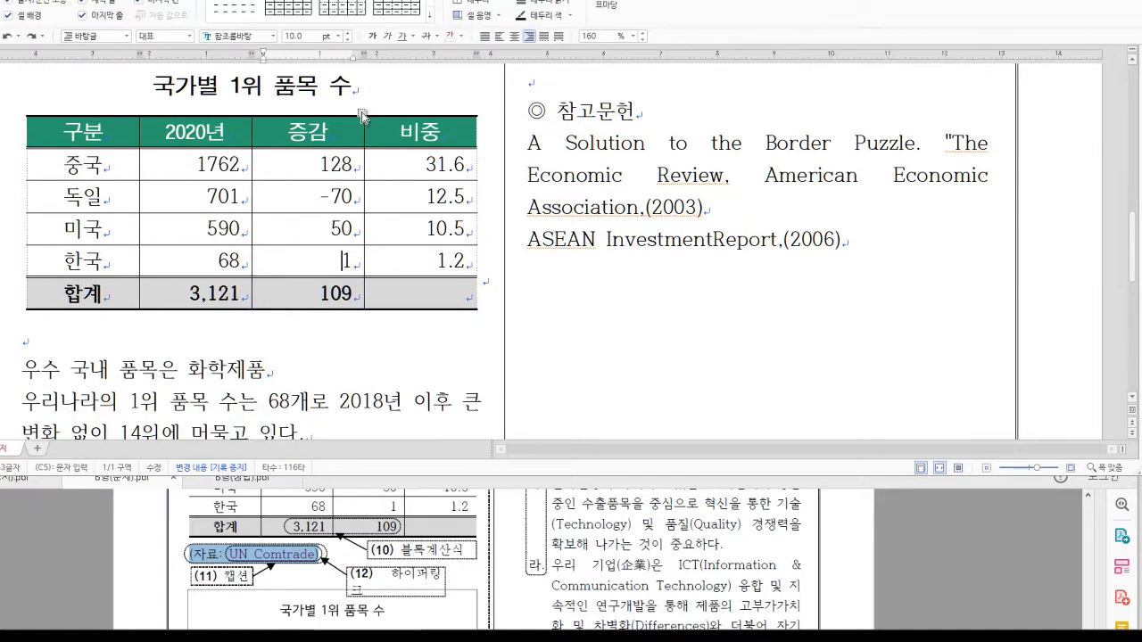
pyautogui.rightClick(357, 138)
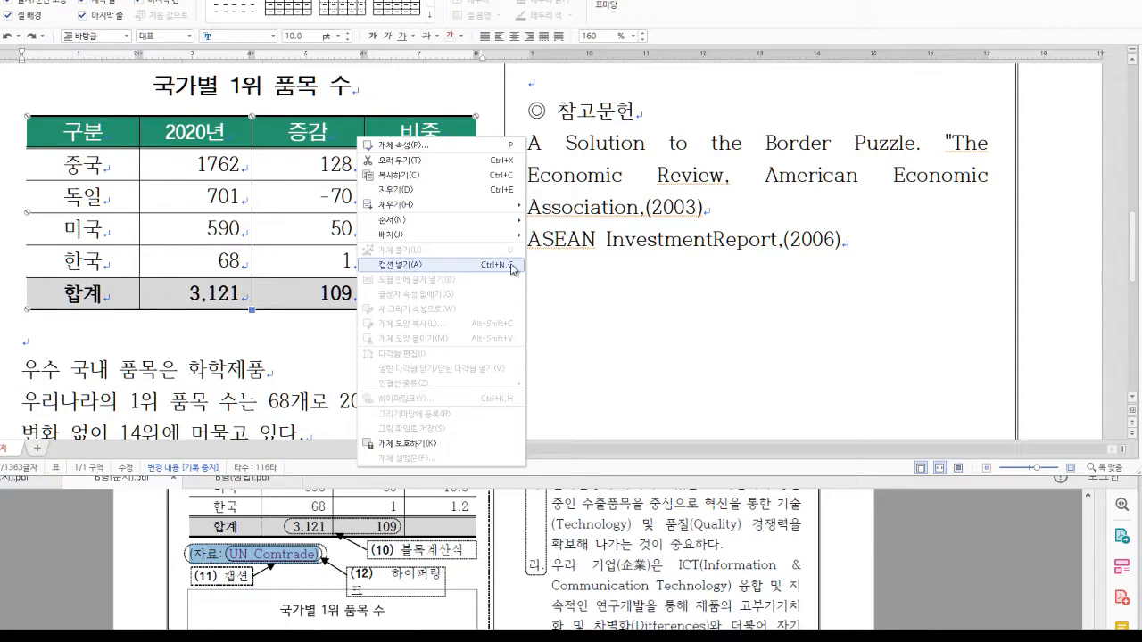
pyautogui.click(310, 357)
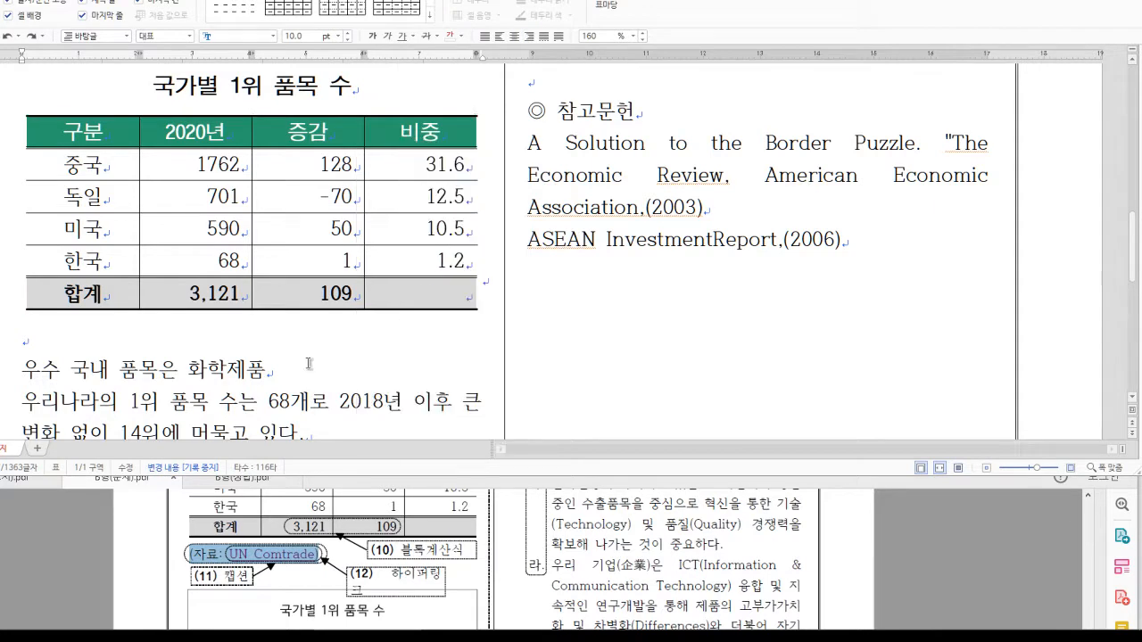
# Insert a caption below the country table and delete its default label and number.
pyautogui.click(324, 263)
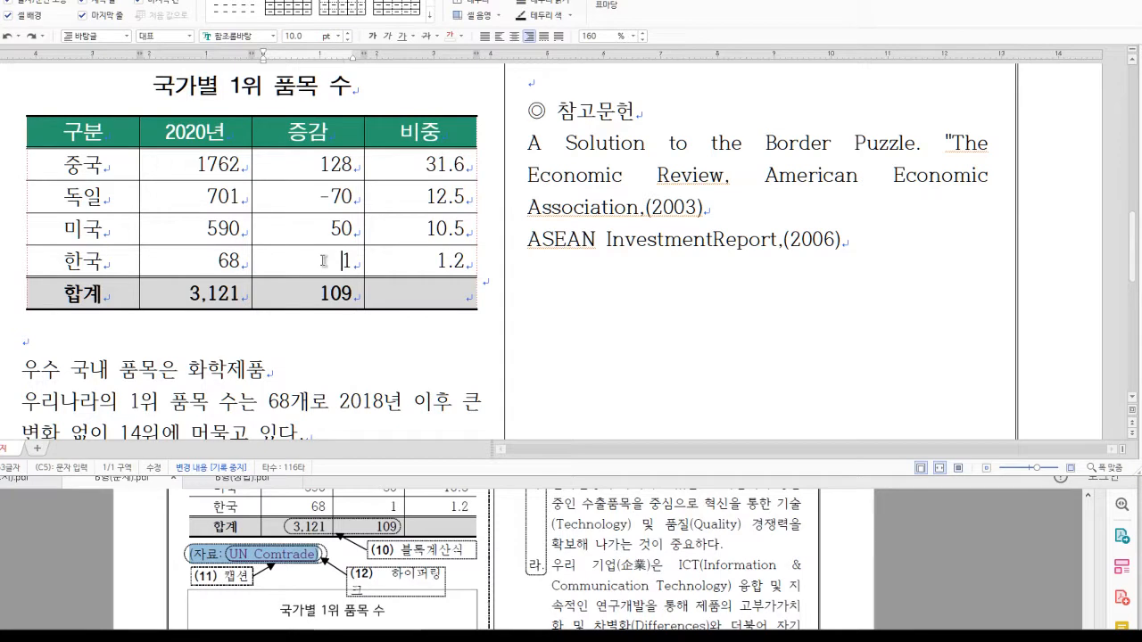
pyautogui.hotkey('ctrl', 'n')
pyautogui.press('c')
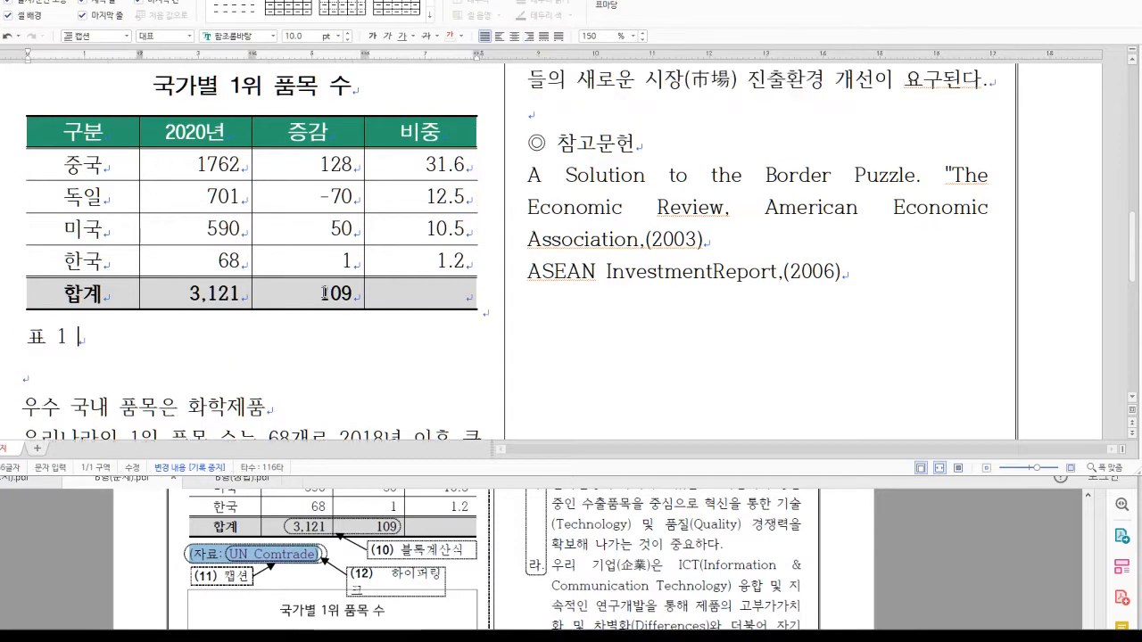
pyautogui.press('BackSpace')
pyautogui.press('BackSpace')
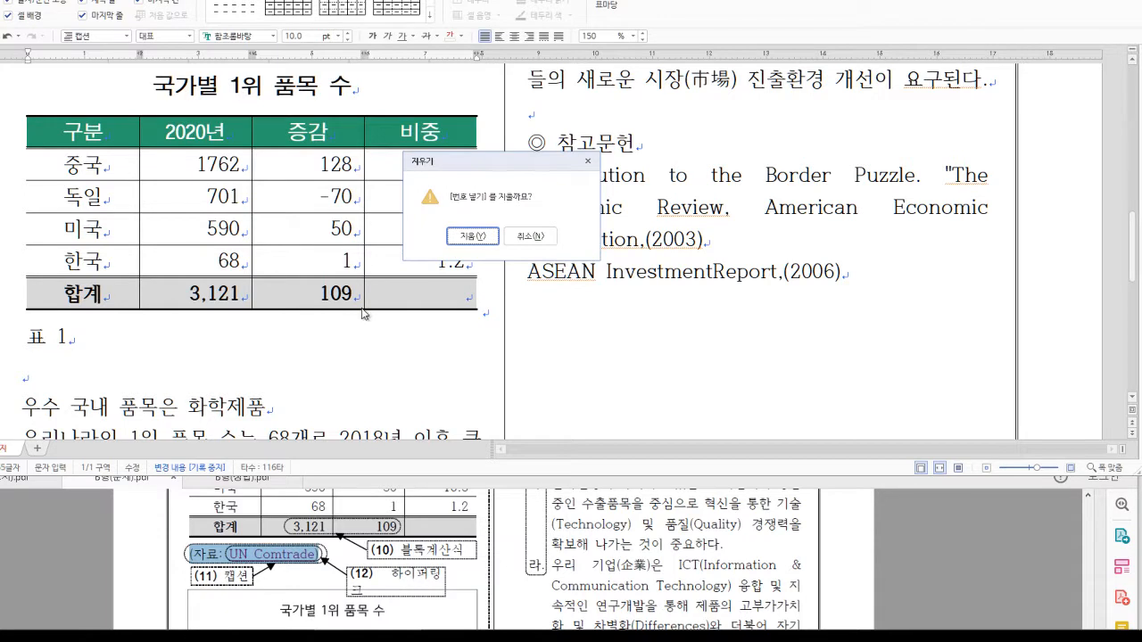
pyautogui.press('Return')
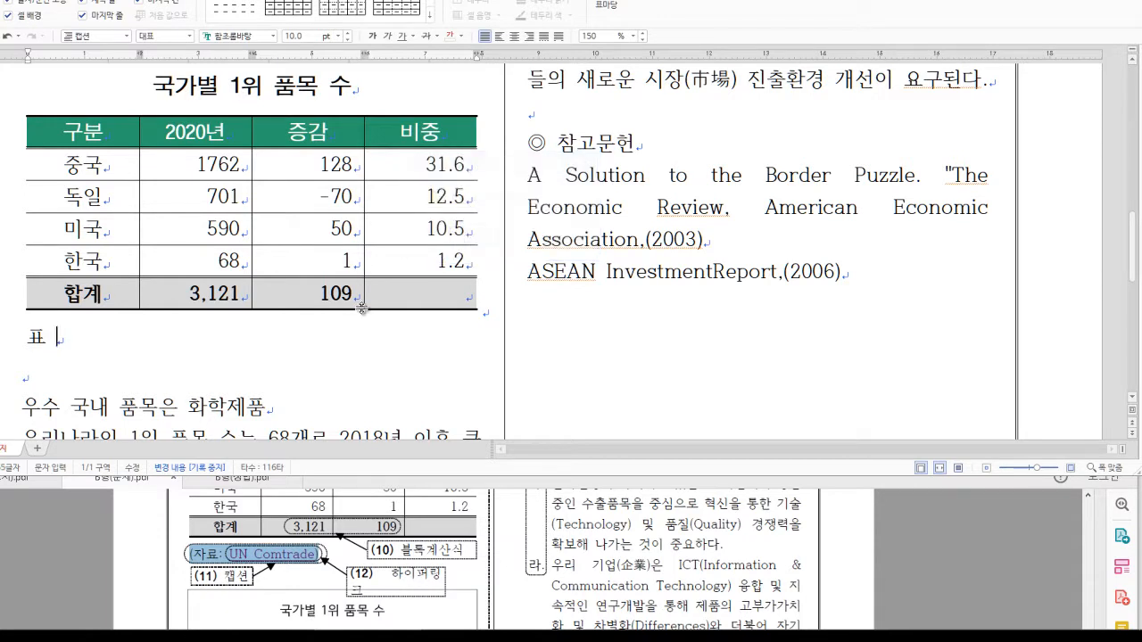
pyautogui.press('BackSpace')
pyautogui.press('BackSpace')
# Enter (자료: UN Comtrade) as the caption text below the table.
pyautogui.write('(wk')
pyautogui.press('BackSpace')
pyautogui.press('BackSpace')
pyautogui.write('자료')
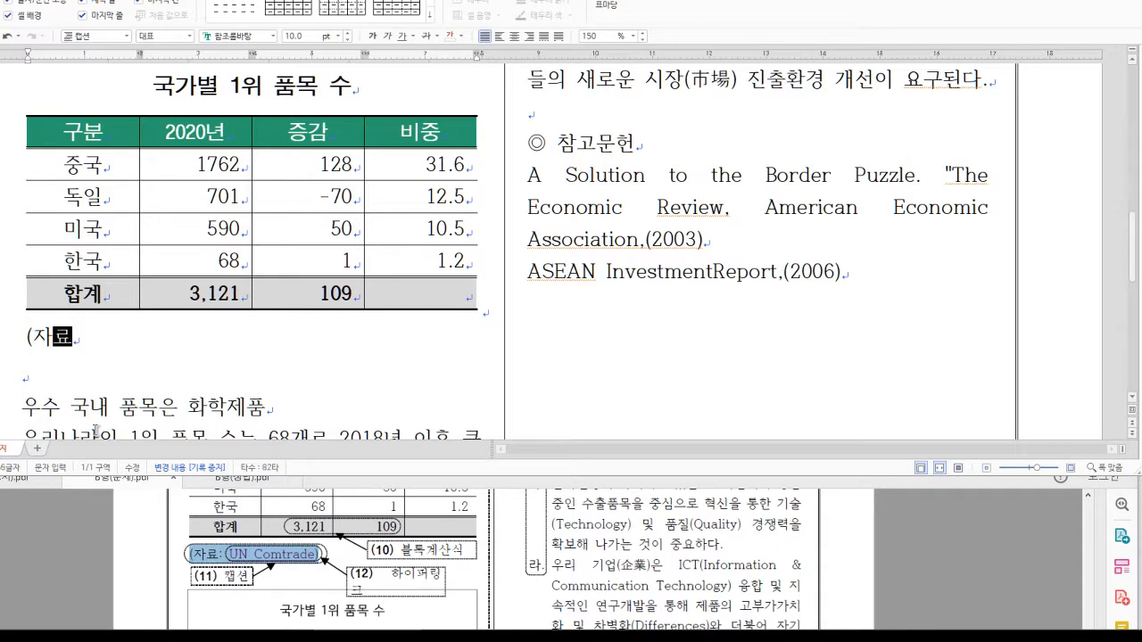
pyautogui.write(': ')
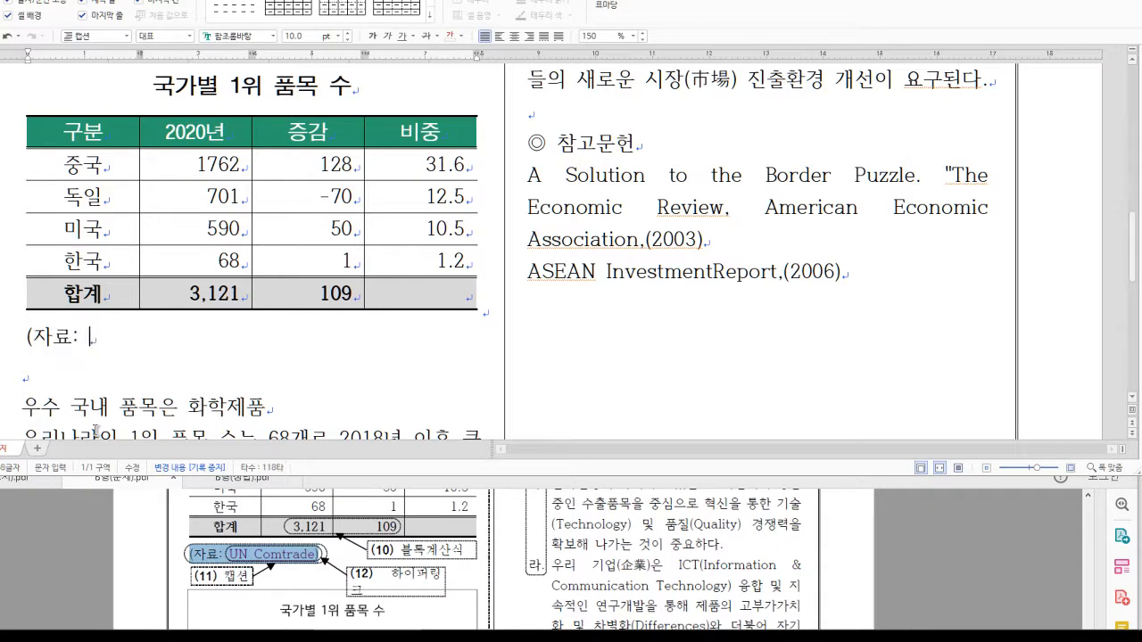
pyautogui.write('UN ')
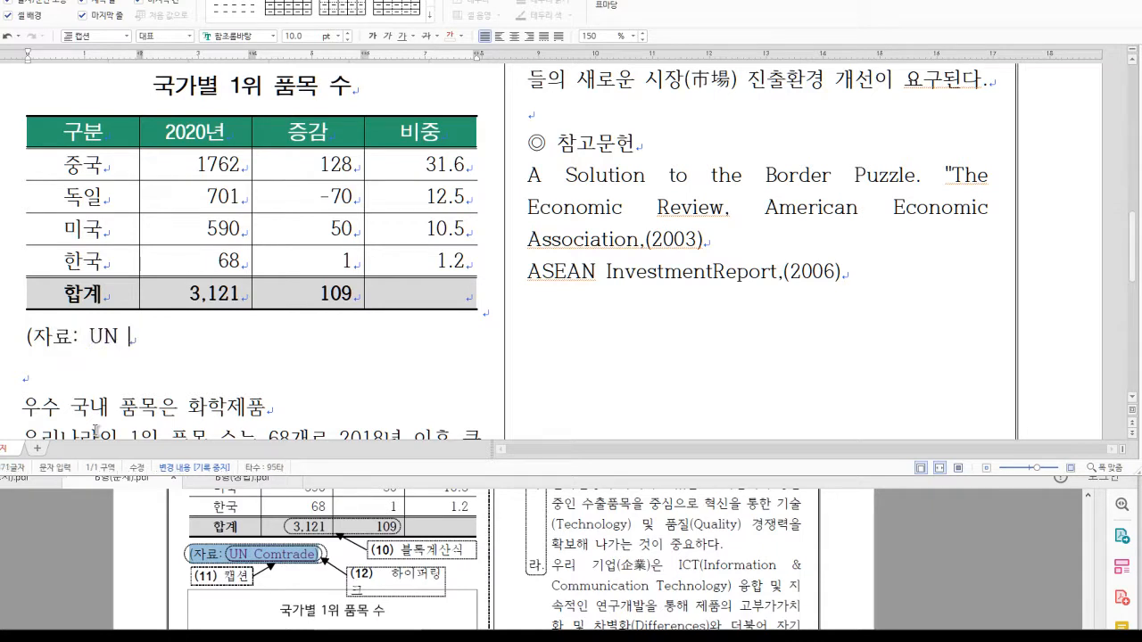
pyautogui.write('Comtrade)')
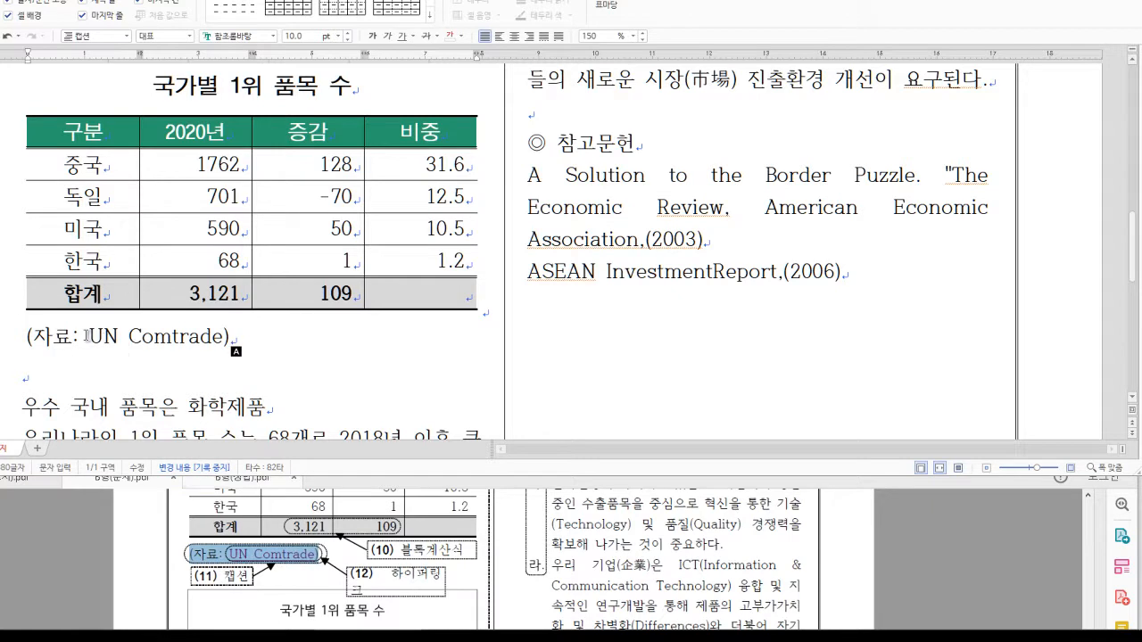
# Start a hyperlink on the caption words UN Comtrade with a web address as its link target.
pyautogui.moveTo(88, 337); pyautogui.dragTo(223, 340)
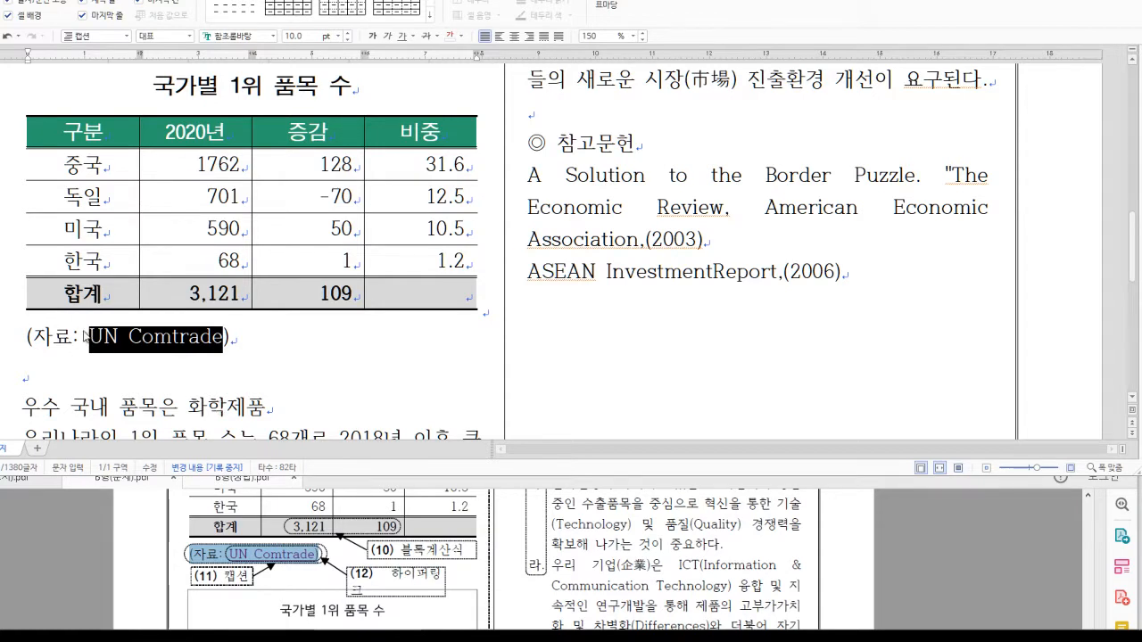
pyautogui.rightClick(181, 340)
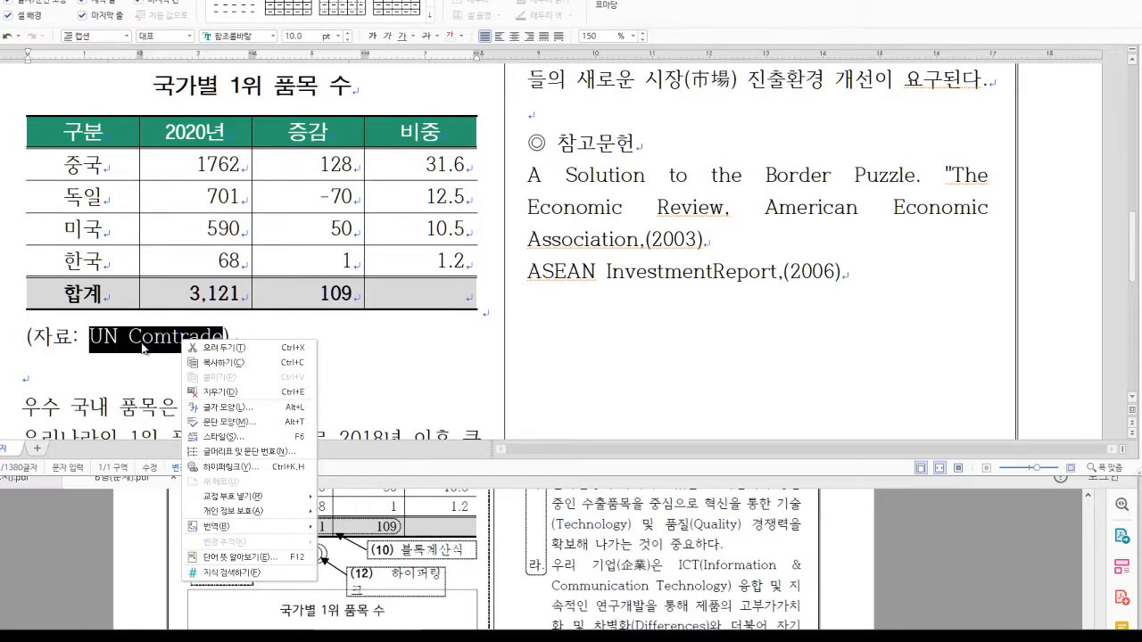
pyautogui.press('Escape')
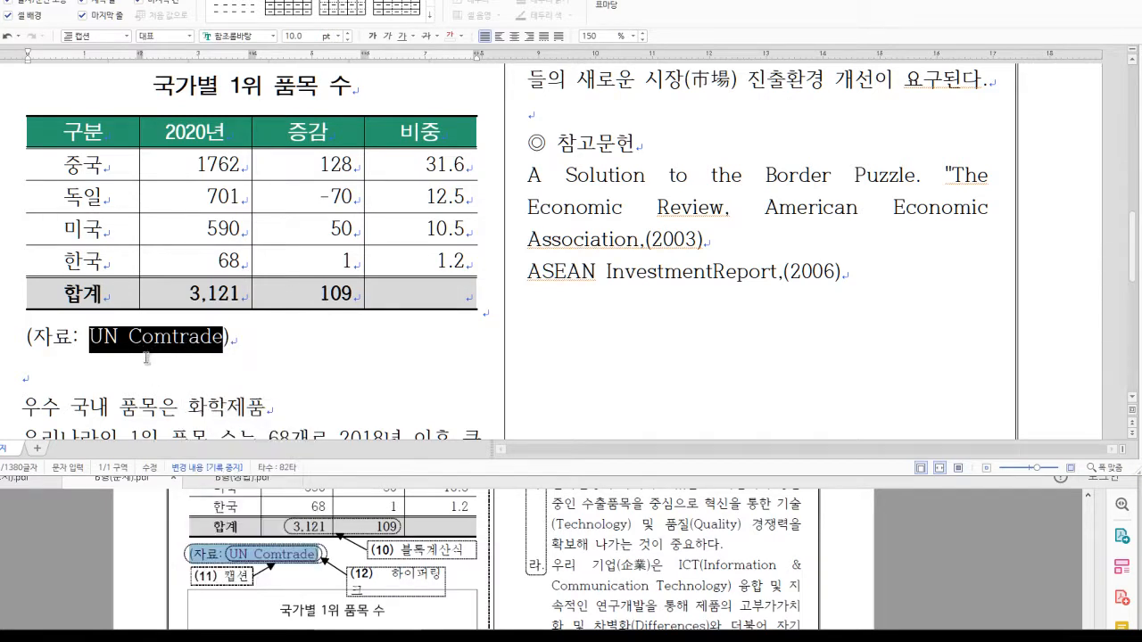
pyautogui.hotkey('ctrl', 'k')
pyautogui.press('h')
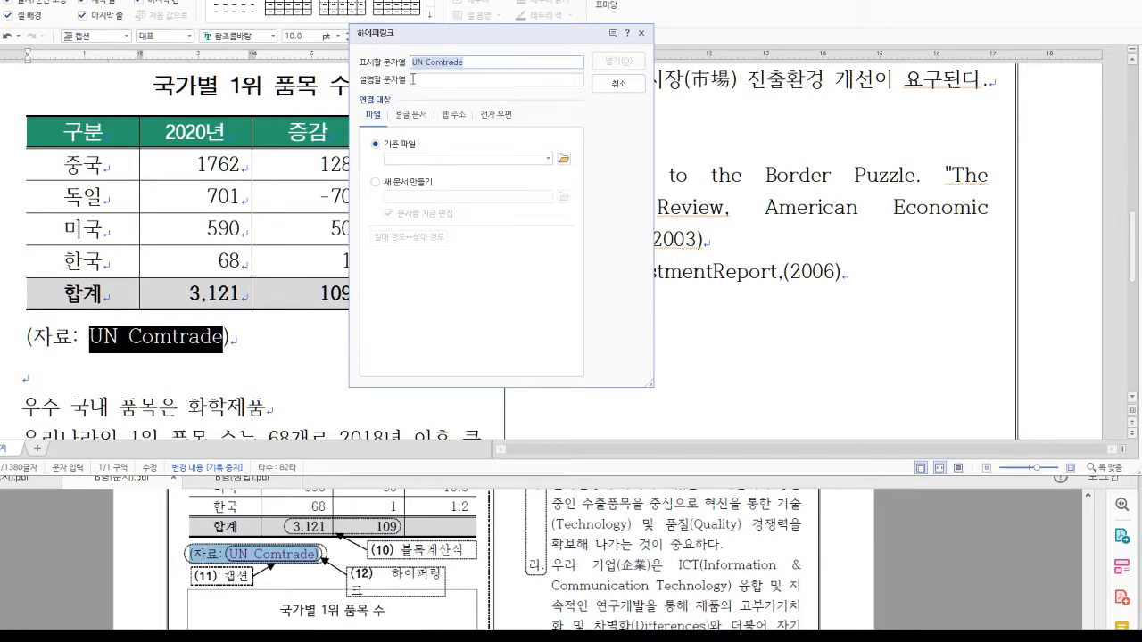
pyautogui.click(457, 121)
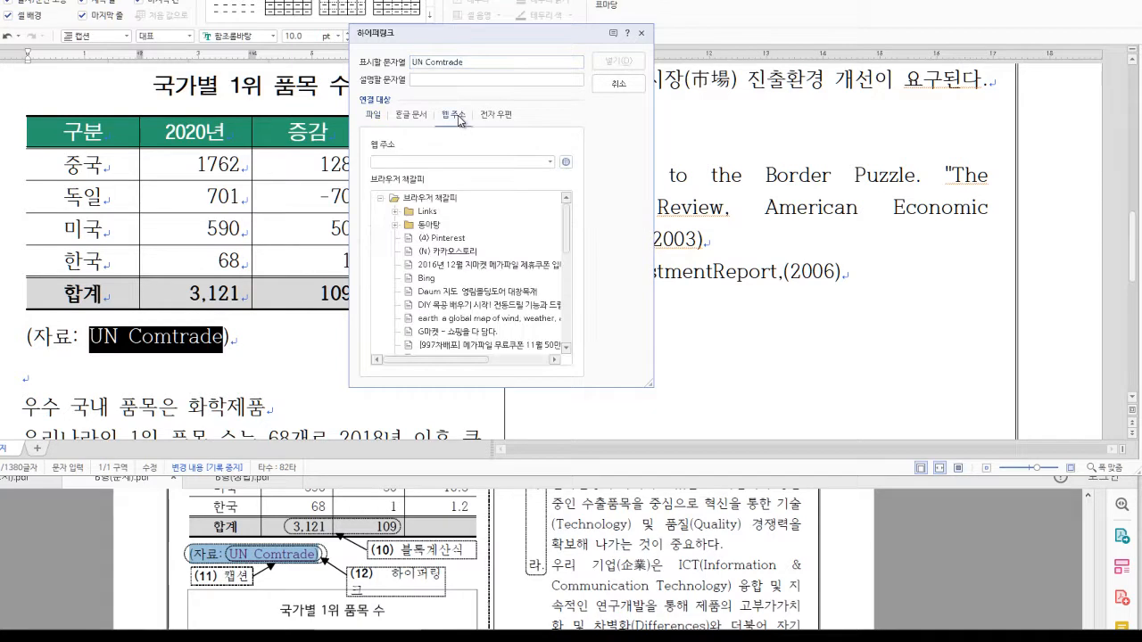
pyautogui.click(410, 161)
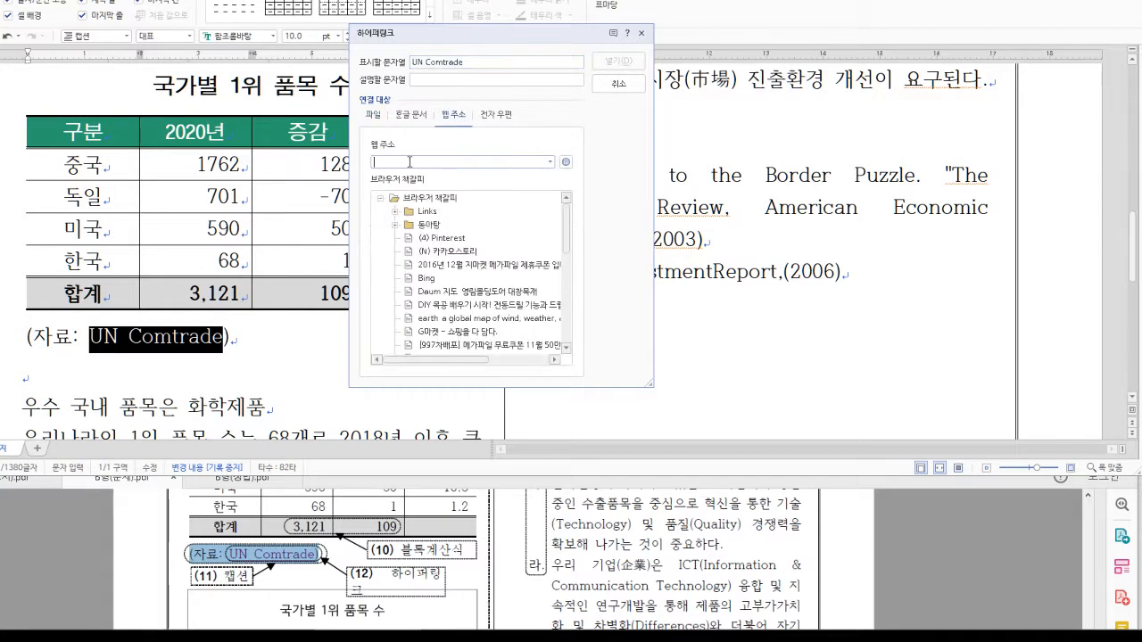
pyautogui.click(7, 481)
pyautogui.scroll(-2, 366, 532)
pyautogui.scroll(-2, 382, 544)
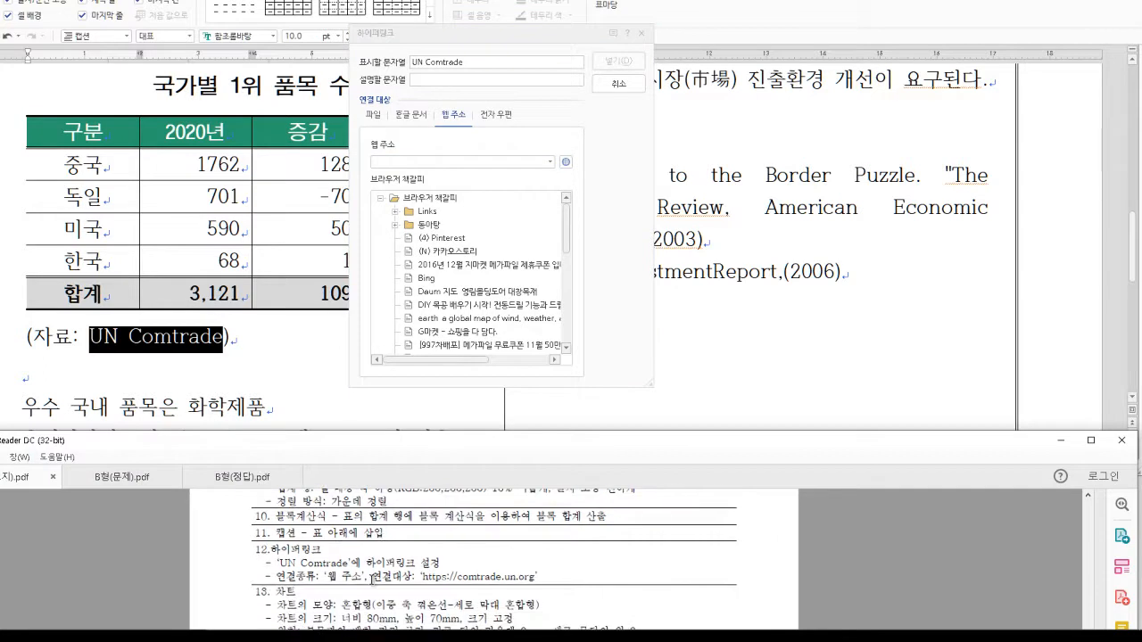
pyautogui.click(419, 163)
pyautogui.write('ㅗㅅ센')
pyautogui.press('BackSpace')
pyautogui.press('BackSpace')
pyautogui.press('BackSpace')
pyautogui.press('BackSpace')
pyautogui.press('BackSpace')
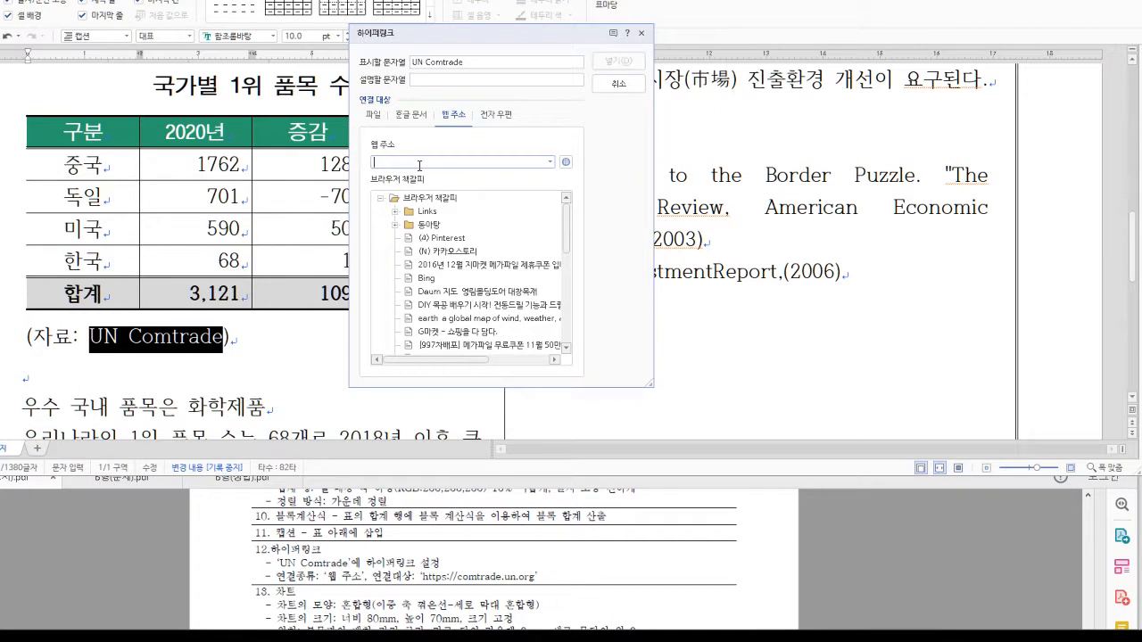
pyautogui.write('http')
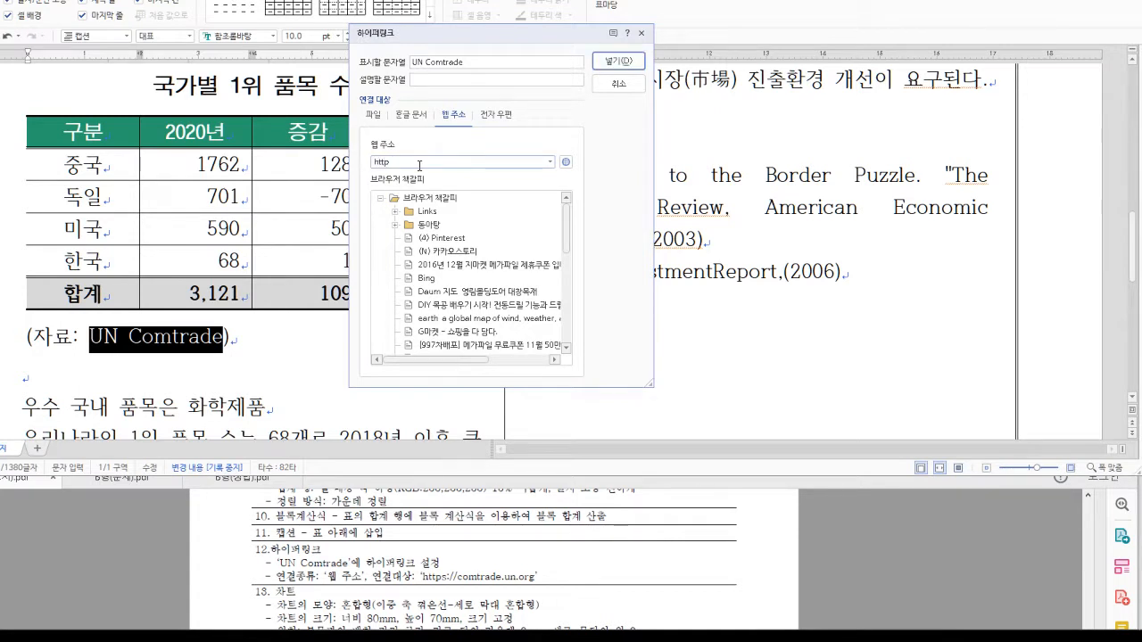
pyautogui.write('://comtrade.un.org')
pyautogui.click(621, 66)
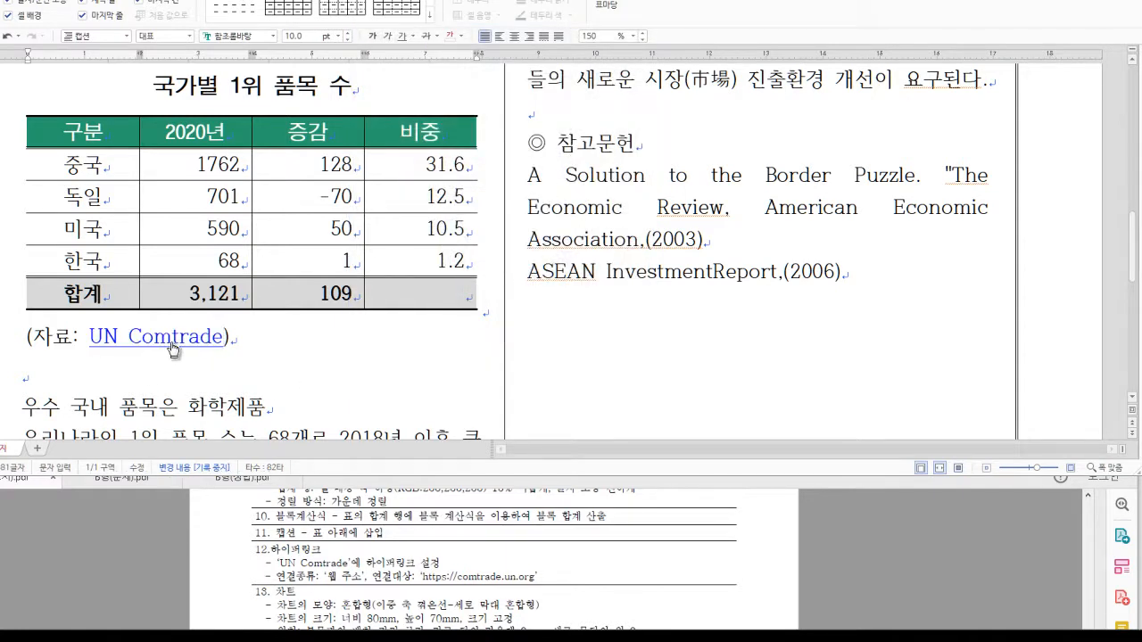
# Review the web address settings of the UN Comtrade hyperlink in the table caption without changing them.
pyautogui.moveTo(172, 347)
pyautogui.hotkey('ctrl', 'k')
pyautogui.press('h')
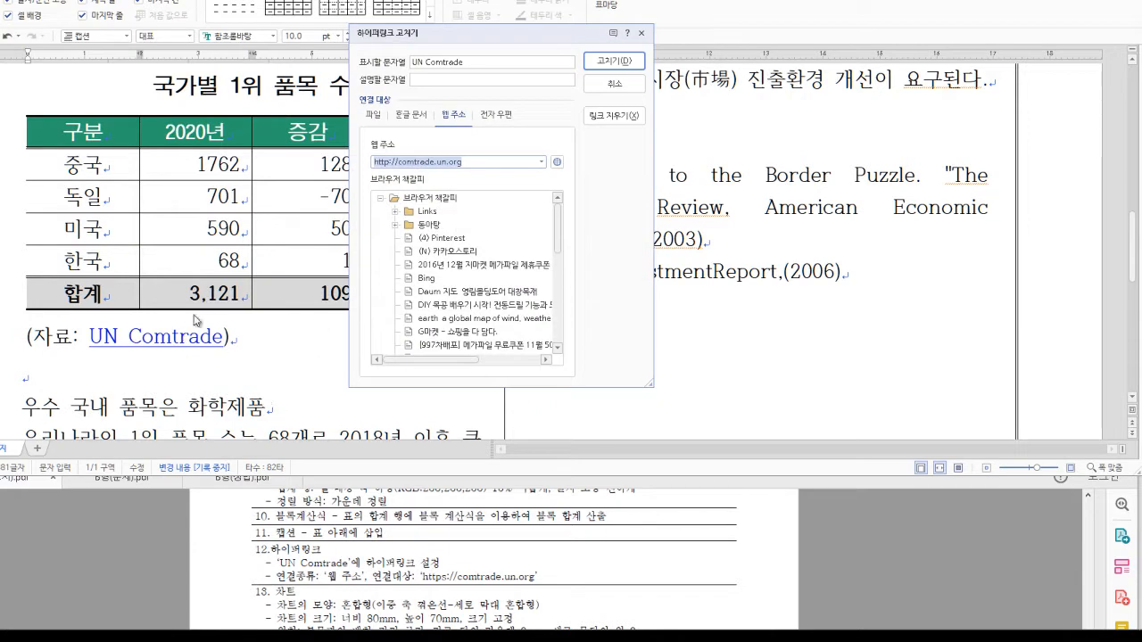
pyautogui.click(614, 83)
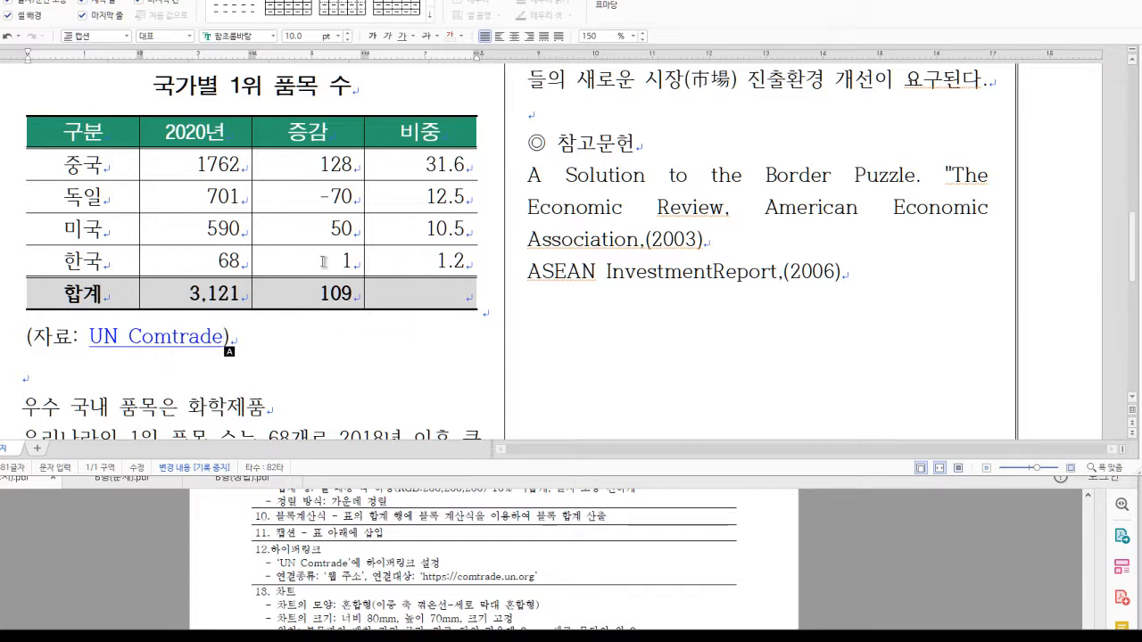
# Review the outer margin and caption position settings of the country table without changing them.
pyautogui.click(323, 260)
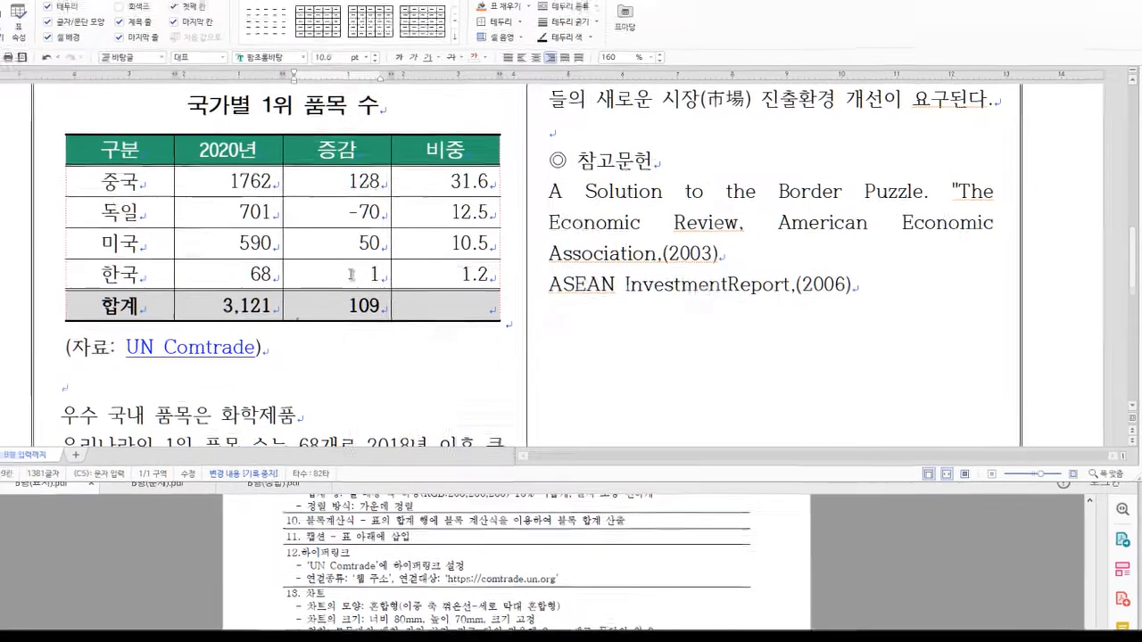
pyautogui.hotkey('ctrl', 'n')
pyautogui.press('k')
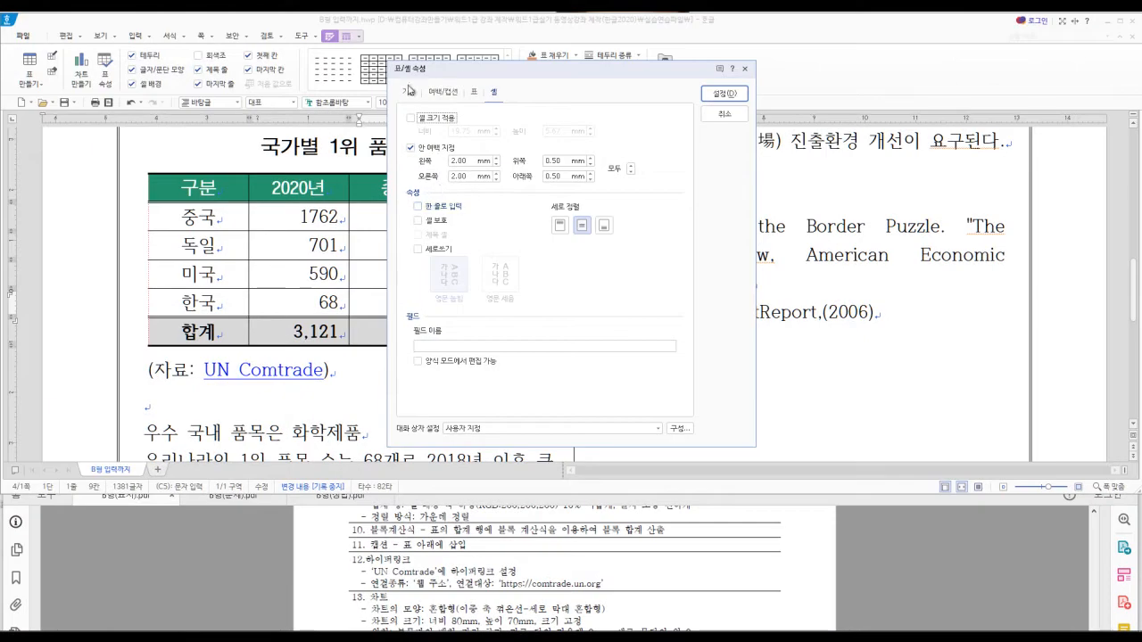
pyautogui.click(437, 93)
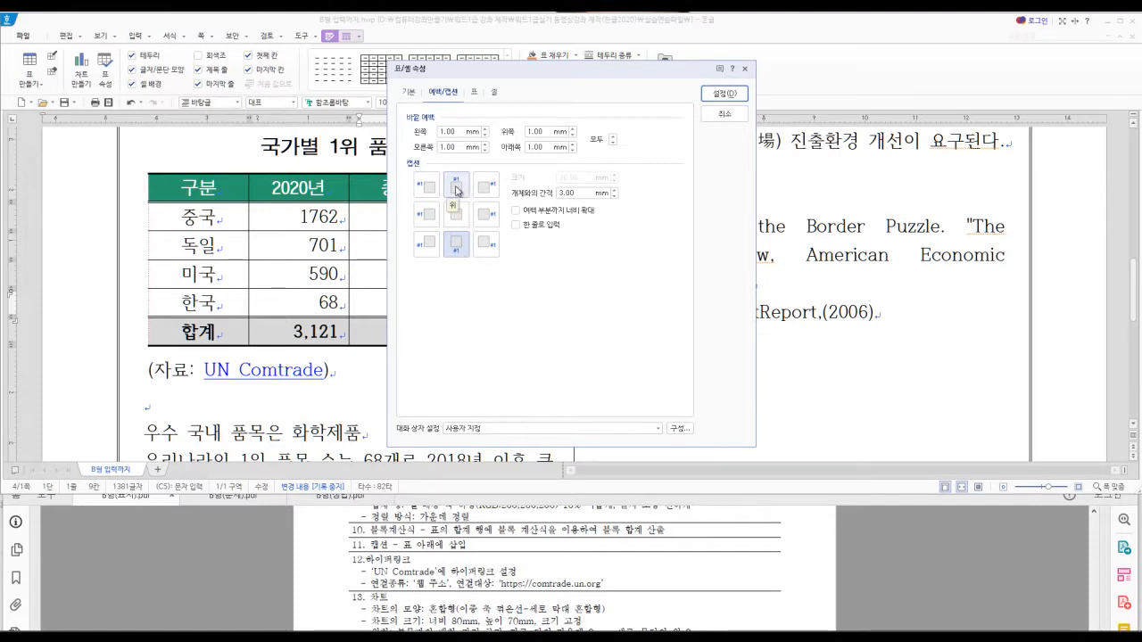
pyautogui.click(730, 117)
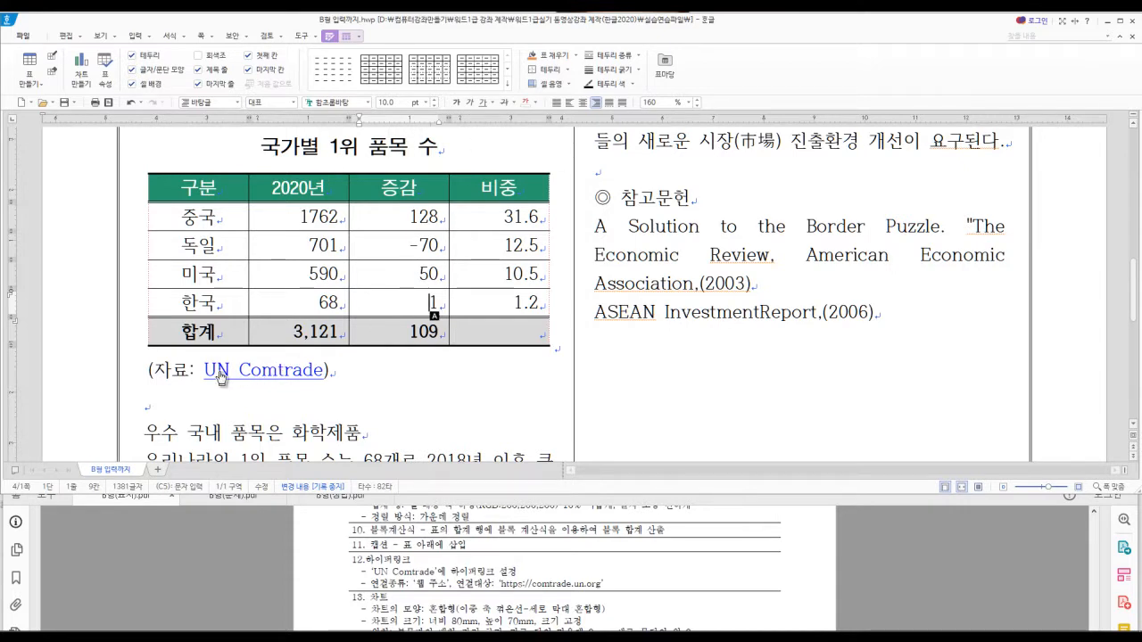
# Review the formatted document from the title box through the body text to the country table.
pyautogui.click(370, 372)
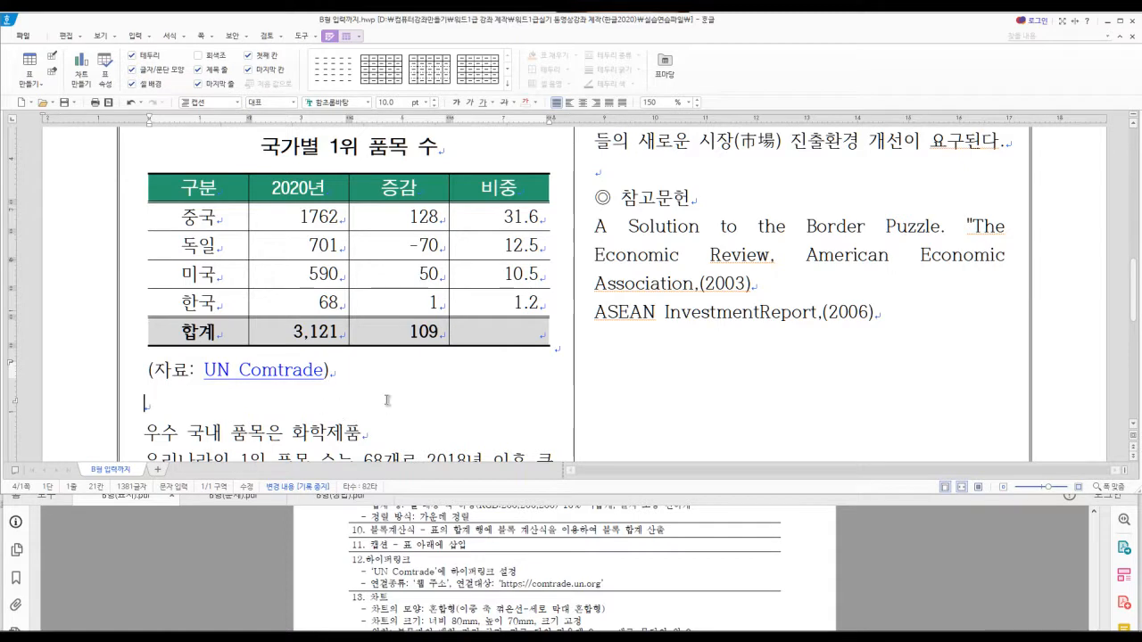
pyautogui.click(387, 401)
pyautogui.scroll(1, 456, 403)
pyautogui.scroll(-2, 456, 402)
pyautogui.scroll(15, 456, 402)
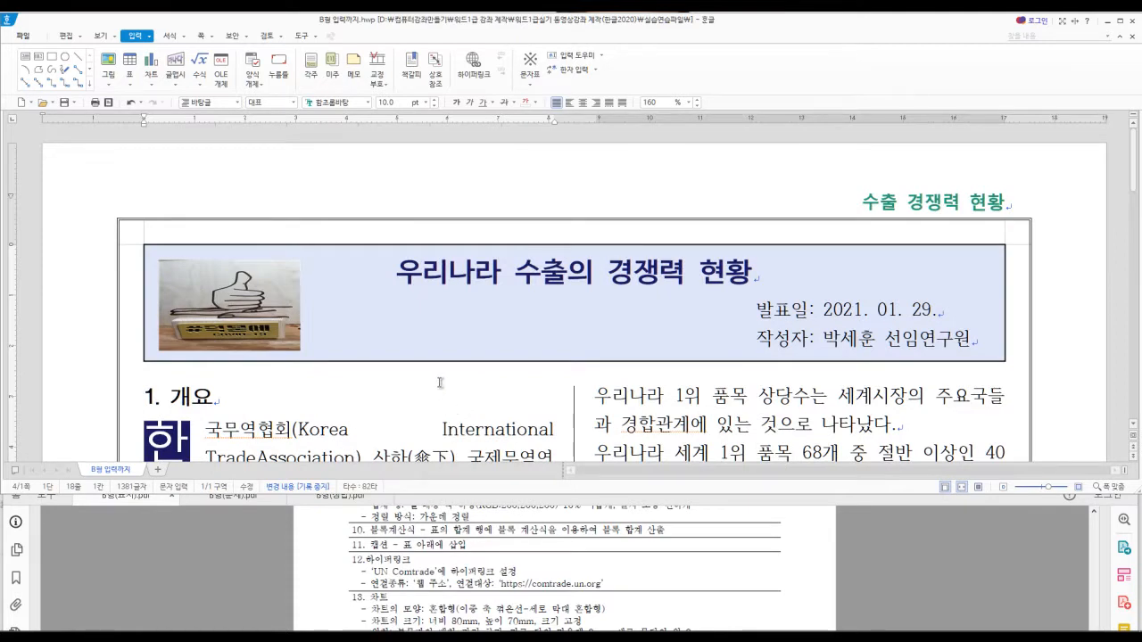
pyautogui.click(350, 246)
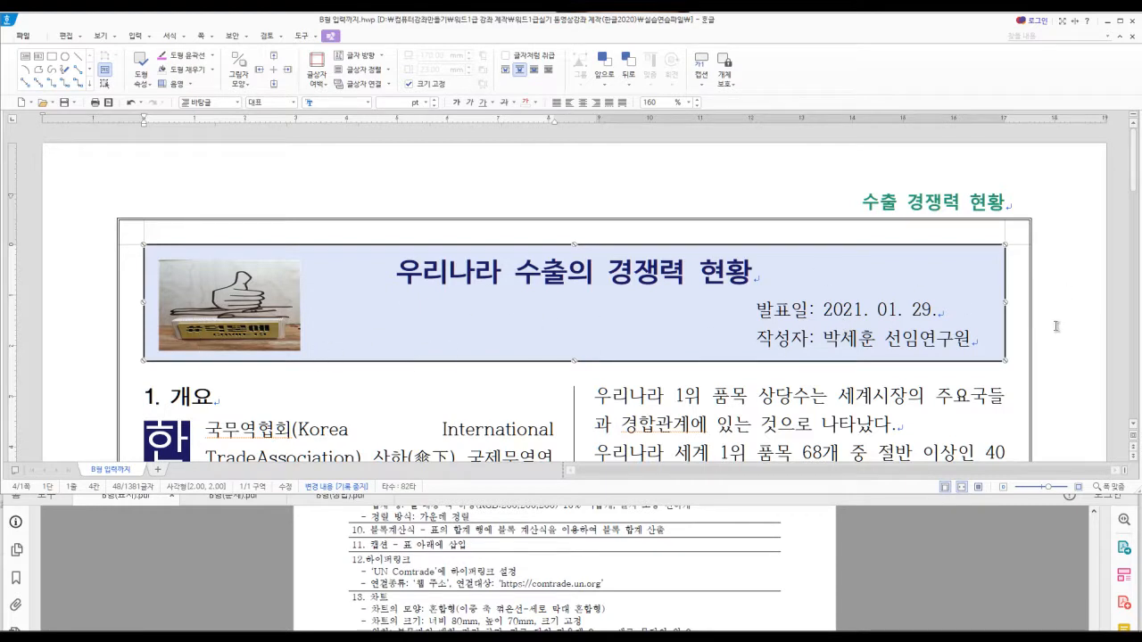
pyautogui.scroll(-3, 720, 382)
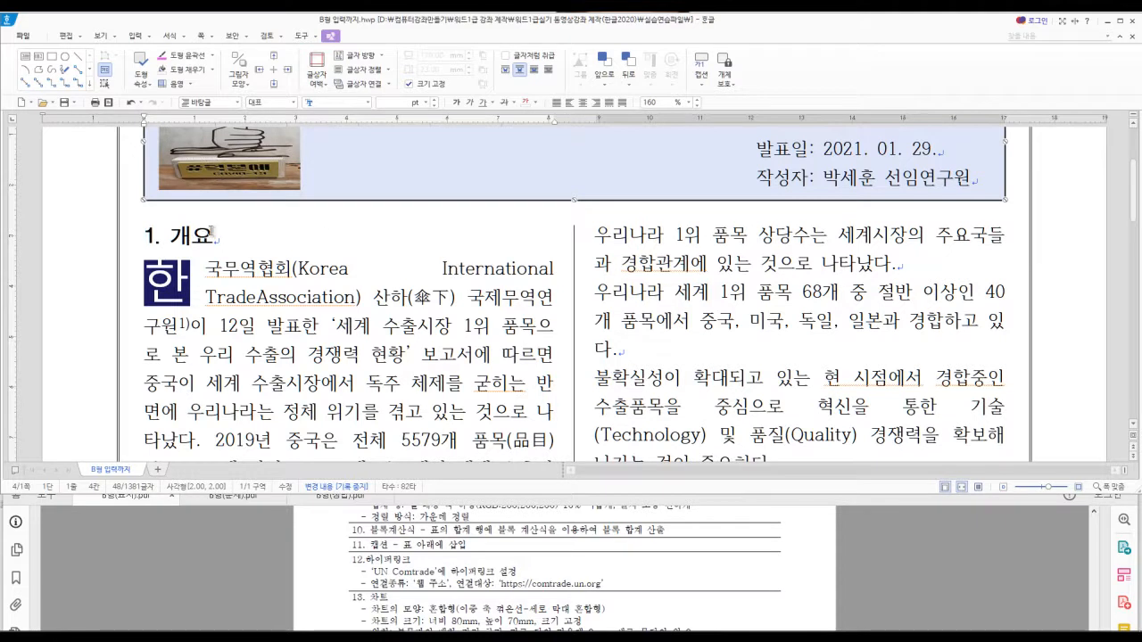
pyautogui.scroll(-2, 247, 366)
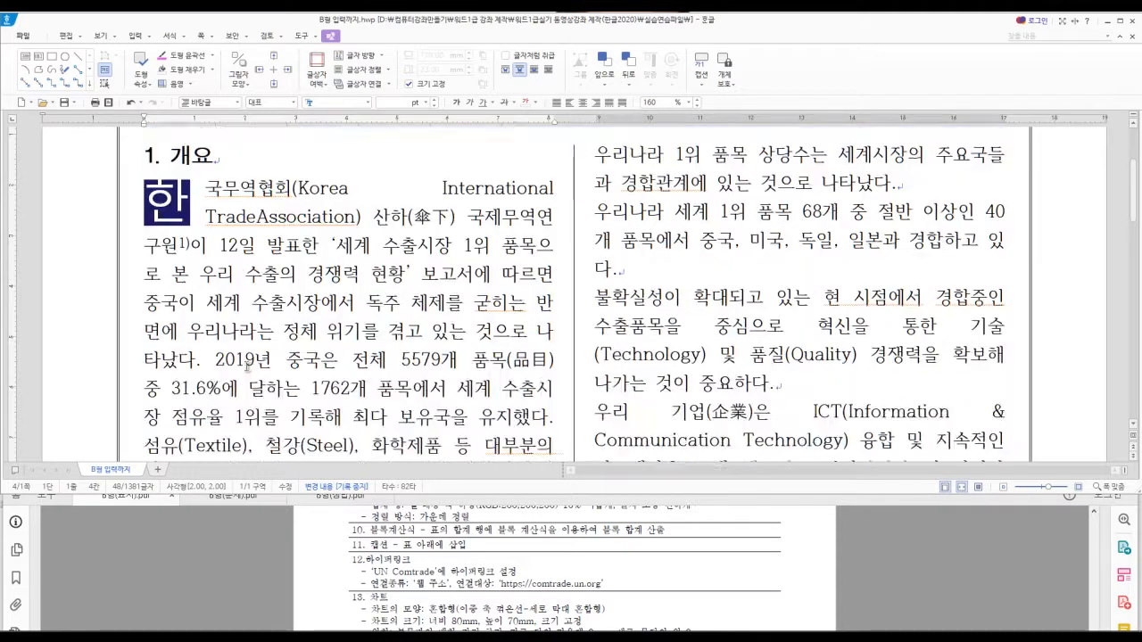
pyautogui.scroll(-10, 279, 283)
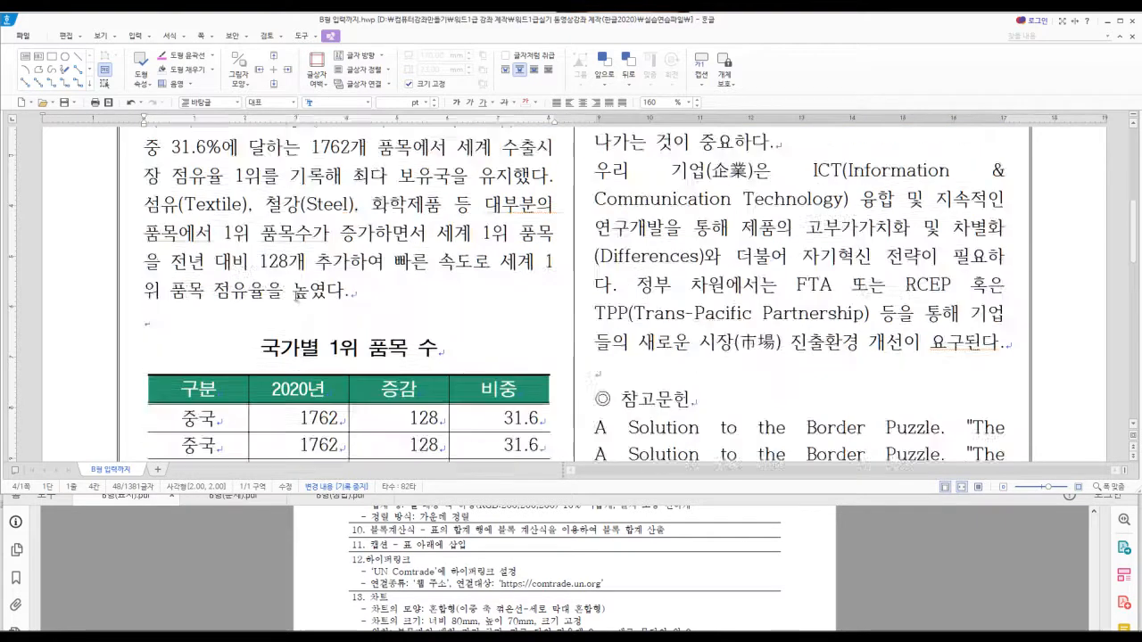